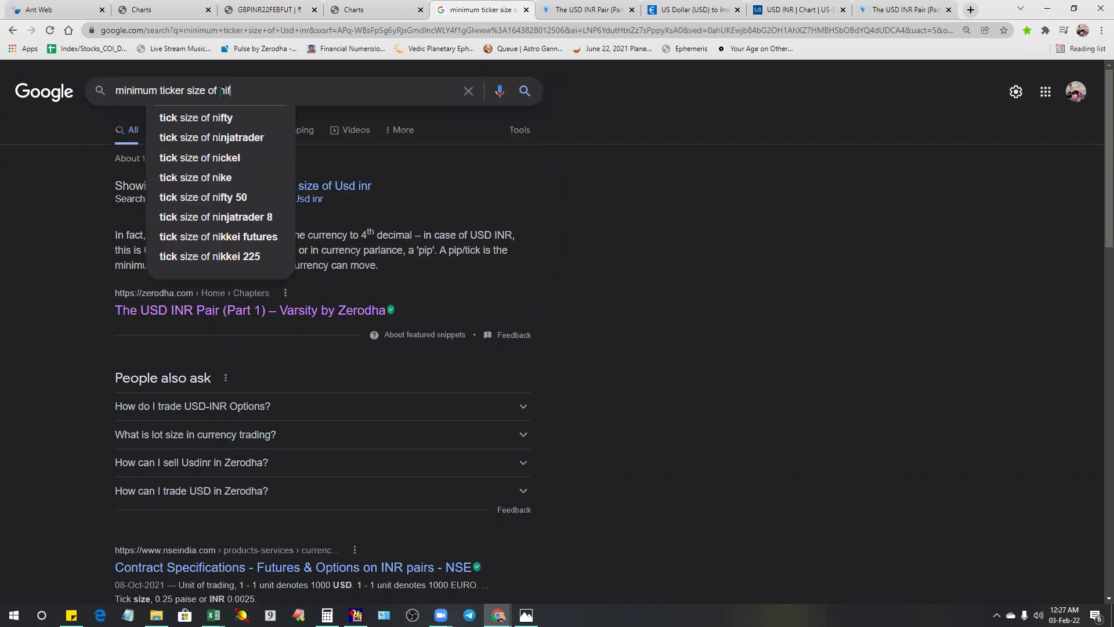
# - Search Google for "minimum tick size of nifty", correcting "ticker" to "tick", and highlight the tick size figure in the answer
pyautogui.press('Return')
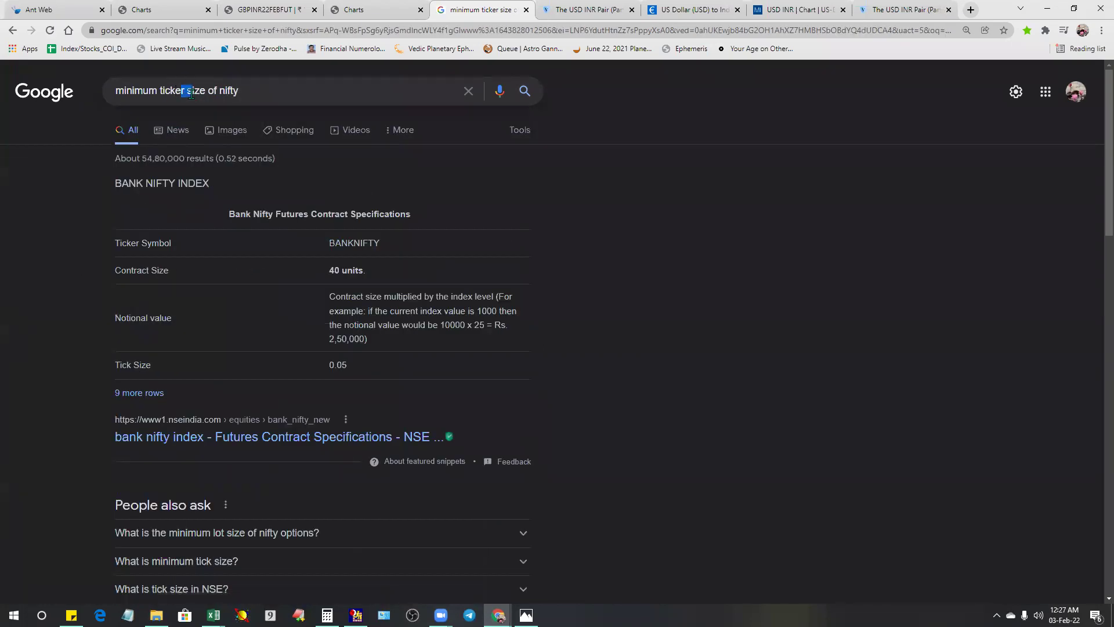
pyautogui.click(177, 90)
pyautogui.moveTo(177, 91); pyautogui.dragTo(184, 92)
pyautogui.press('BackSpace')
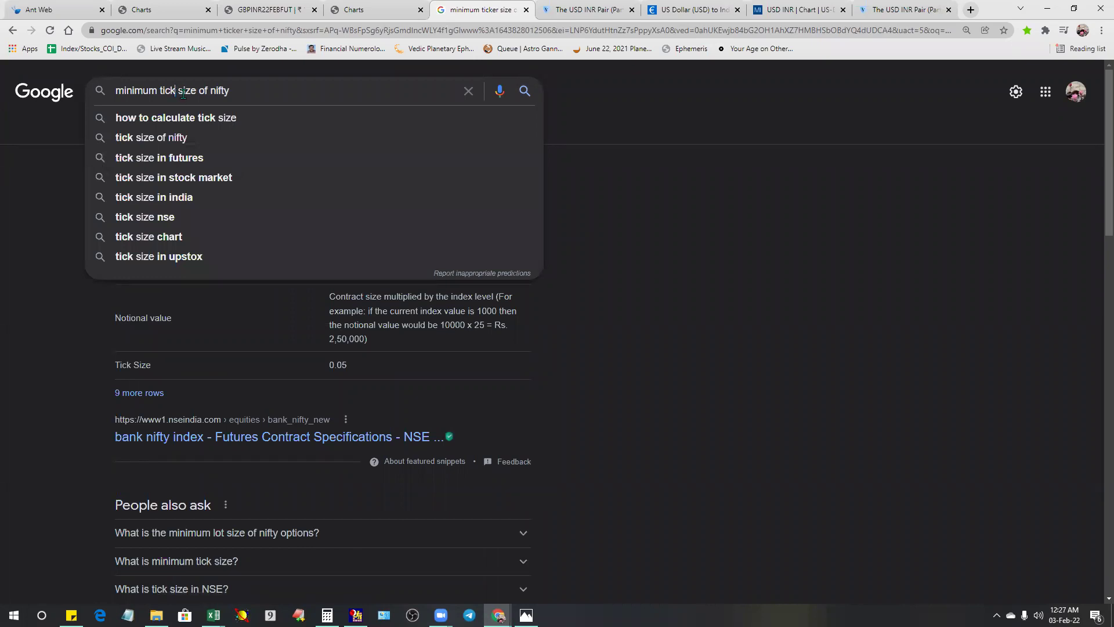
pyautogui.press('Return')
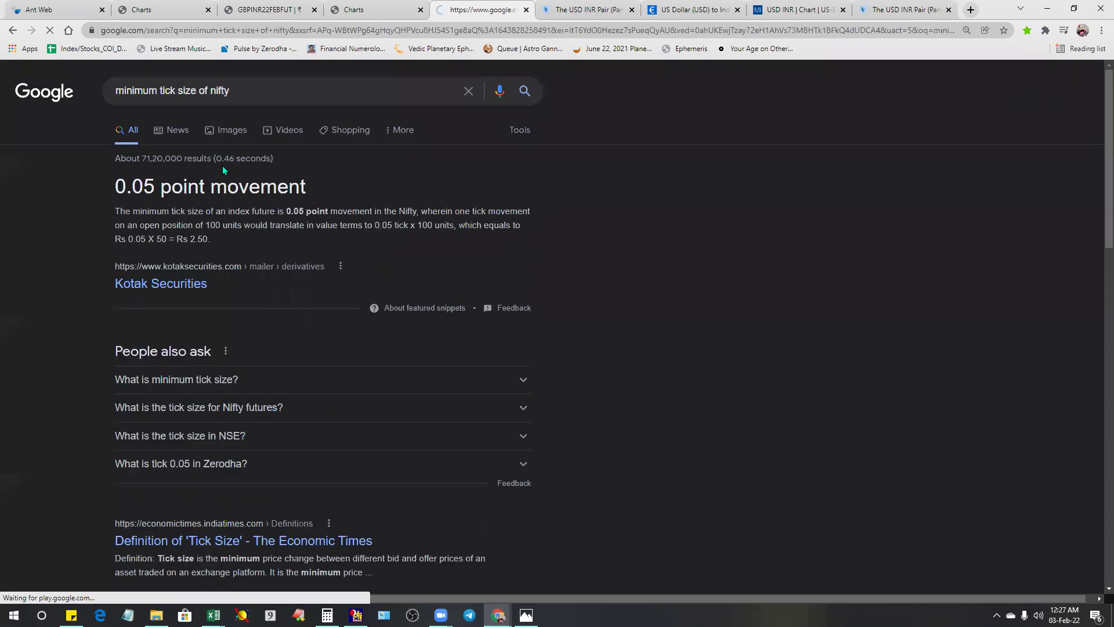
pyautogui.moveTo(100, 193); pyautogui.dragTo(156, 191)
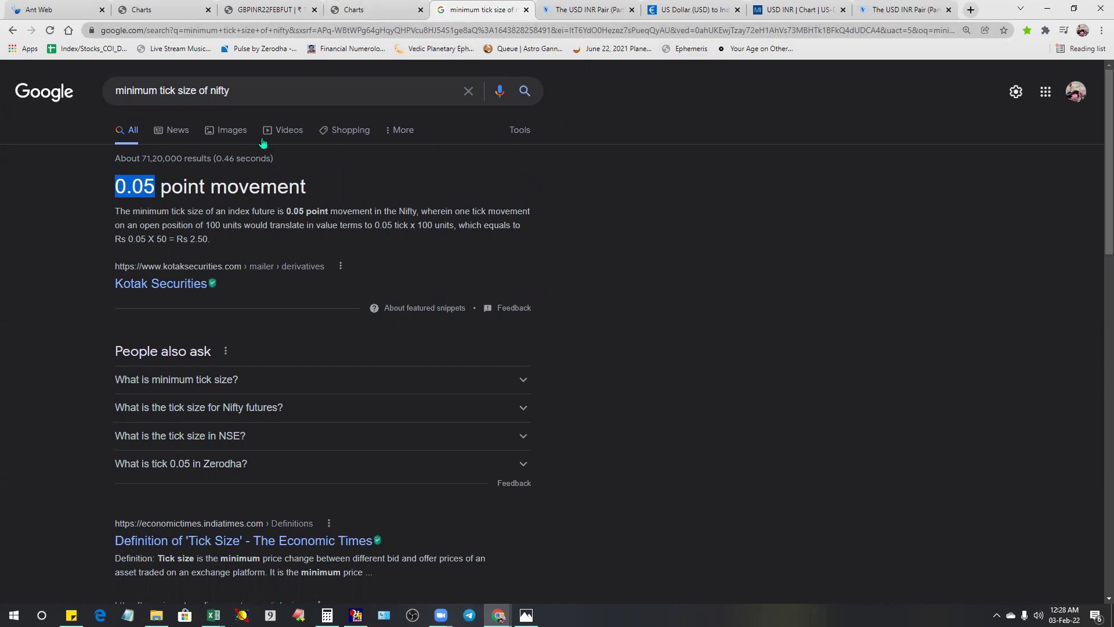
# - Check the USDINR and GBPINR futures charts, and highlight Nifty's tick size again in the search answer
pyautogui.click(376, 10)
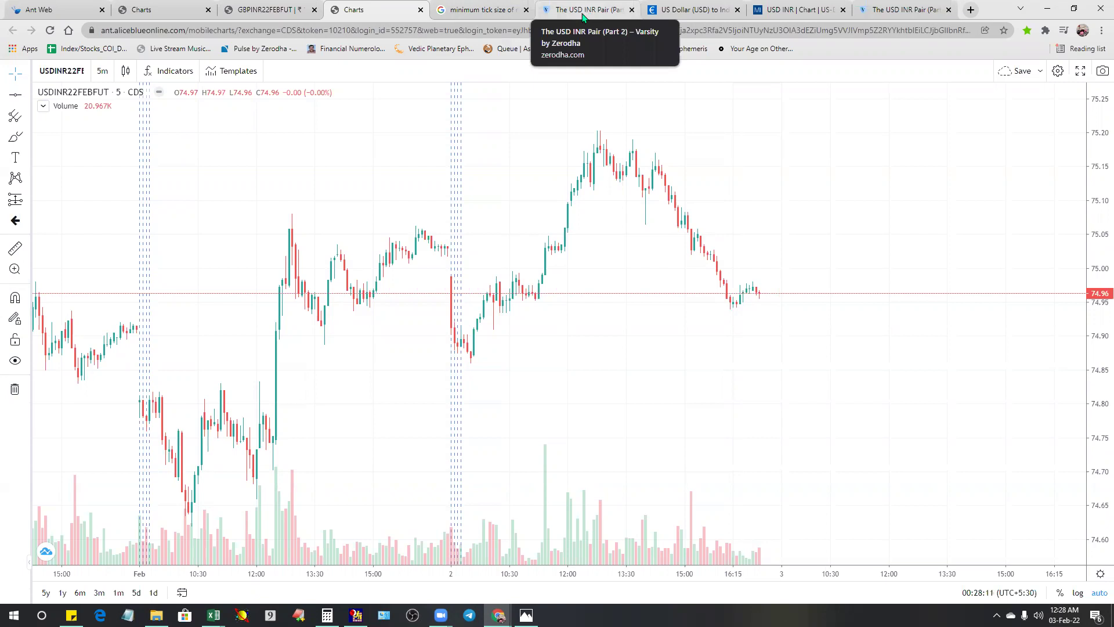
pyautogui.click(264, 10)
pyautogui.click(465, 18)
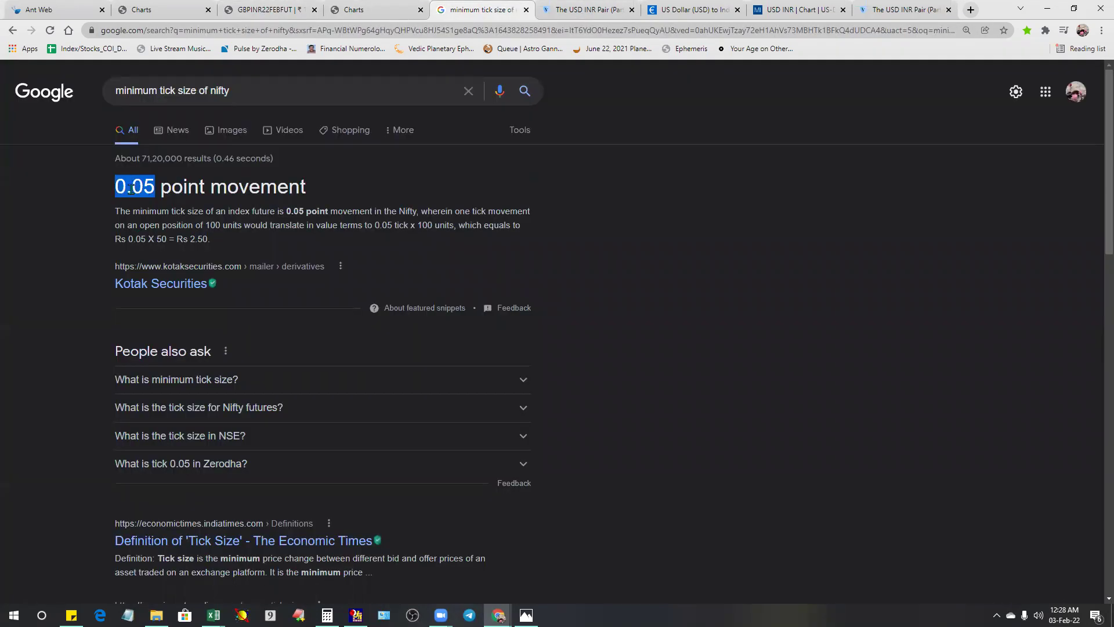
pyautogui.click(162, 186)
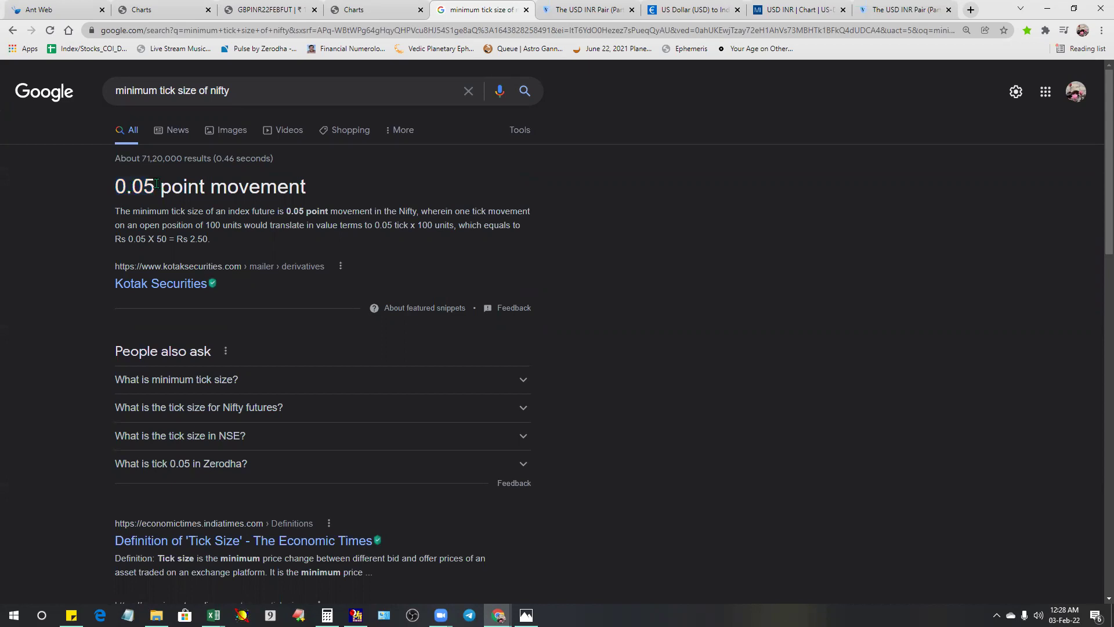
pyautogui.moveTo(155, 186); pyautogui.dragTo(114, 189)
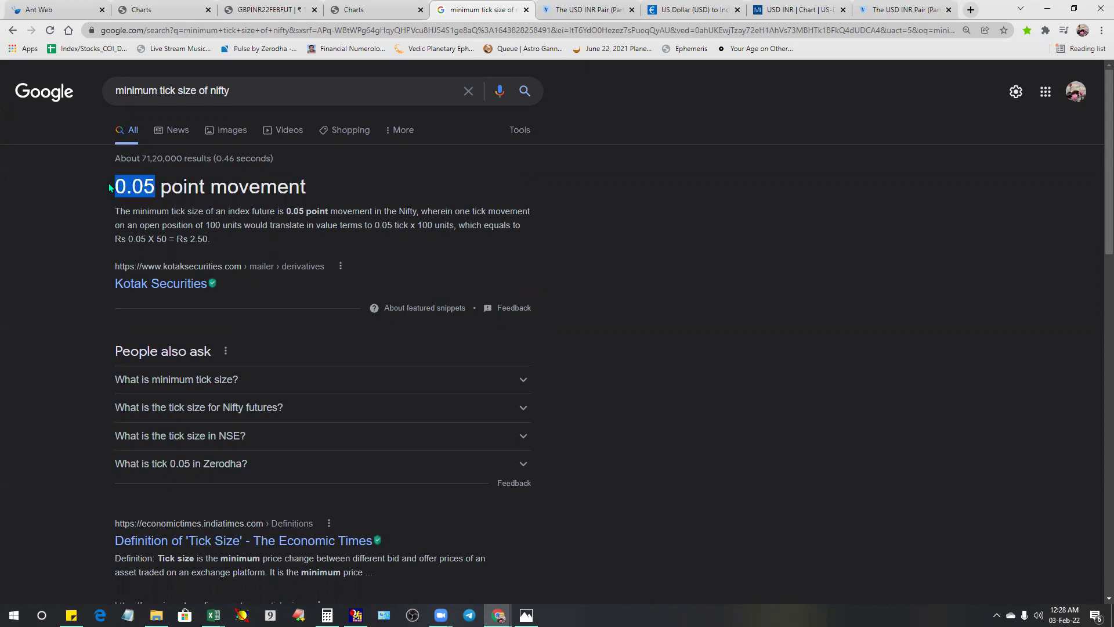
# - Open Varsity's USD INR Pair (Part 1) article and highlight the contract logistics passage explaining the pair's tick size
pyautogui.click(696, 9)
pyautogui.click(902, 10)
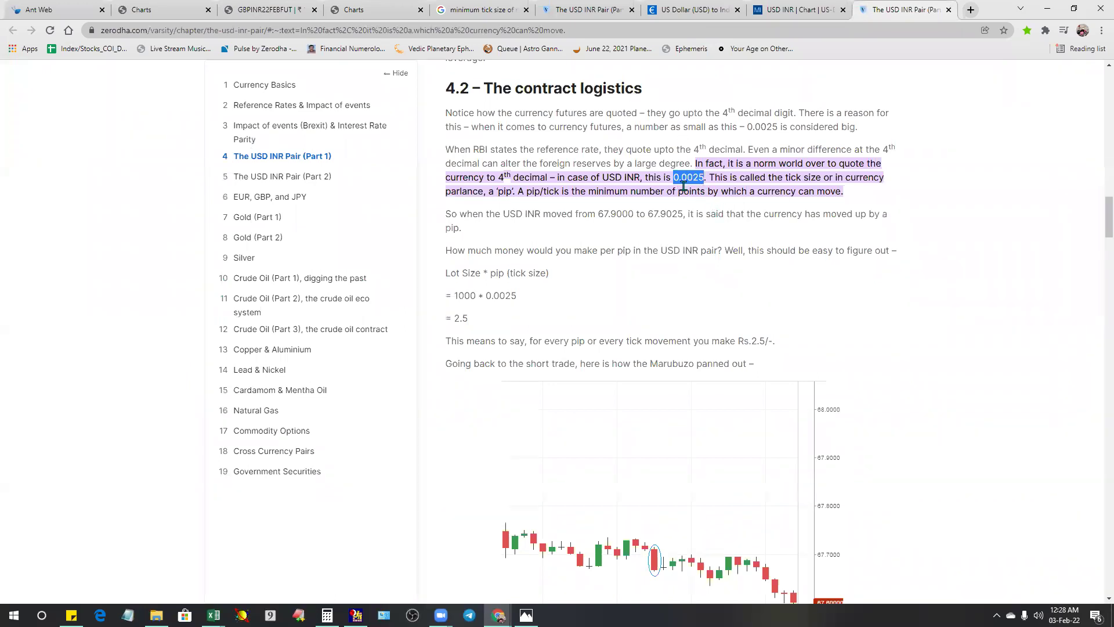
pyautogui.moveTo(677, 181)
pyautogui.mouseDown()
pyautogui.moveTo(700, 177)
pyautogui.moveTo(667, 178)
pyautogui.moveTo(678, 177)
pyautogui.mouseUp()
pyautogui.keyDown('shift'); pyautogui.click(726, 185); pyautogui.keyUp('shift')
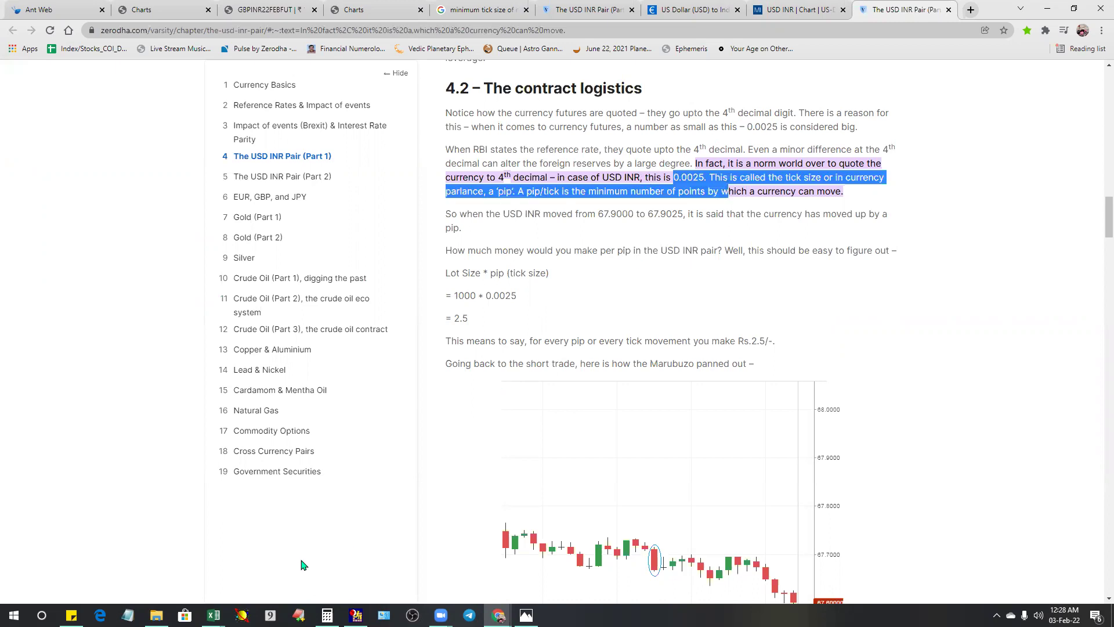
# - Switch to the WORK_2_02_22 workbook in Excel and enter a period in I7 and 0.0025 in I8 of Sheet2
pyautogui.click(213, 614)
pyautogui.click(210, 582)
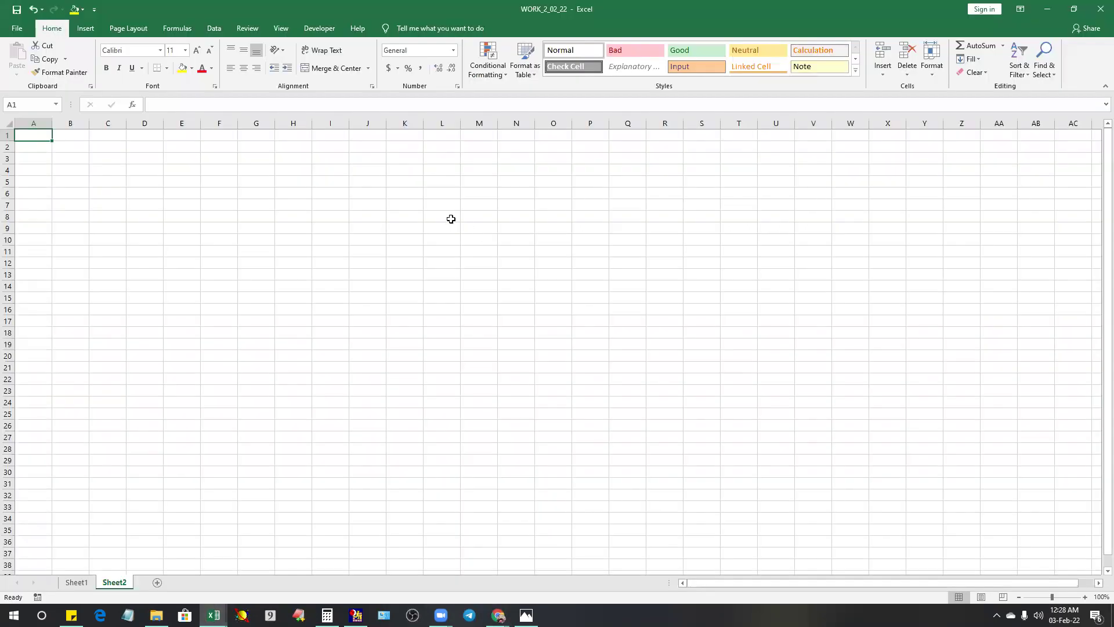
pyautogui.click(415, 249)
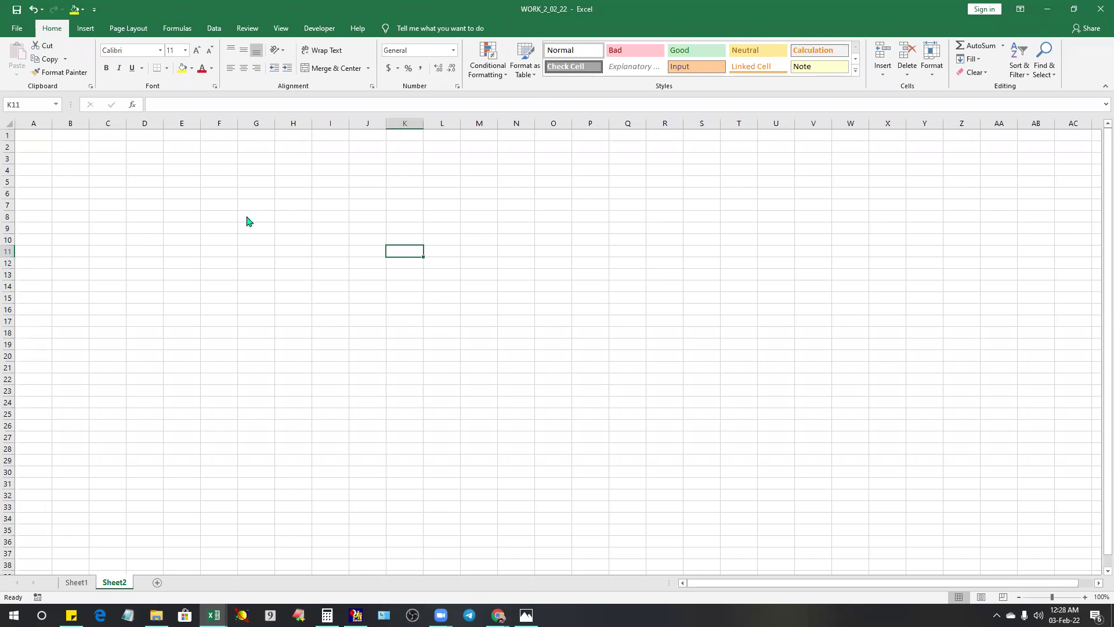
pyautogui.click(320, 203)
pyautogui.press('Return')
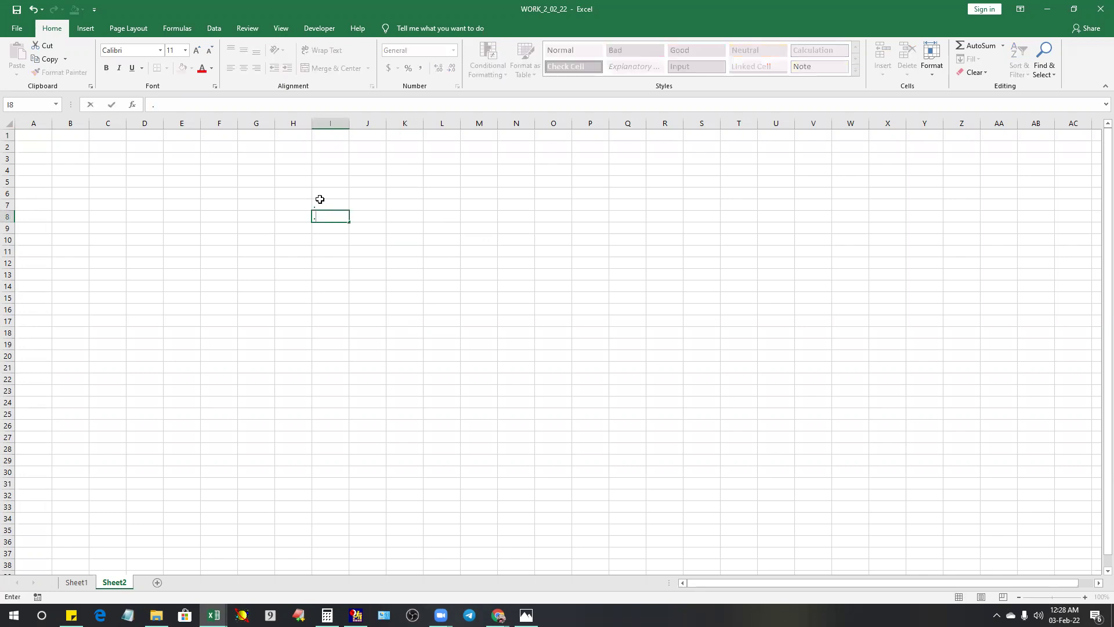
pyautogui.write('0025')
pyautogui.press('Tab')
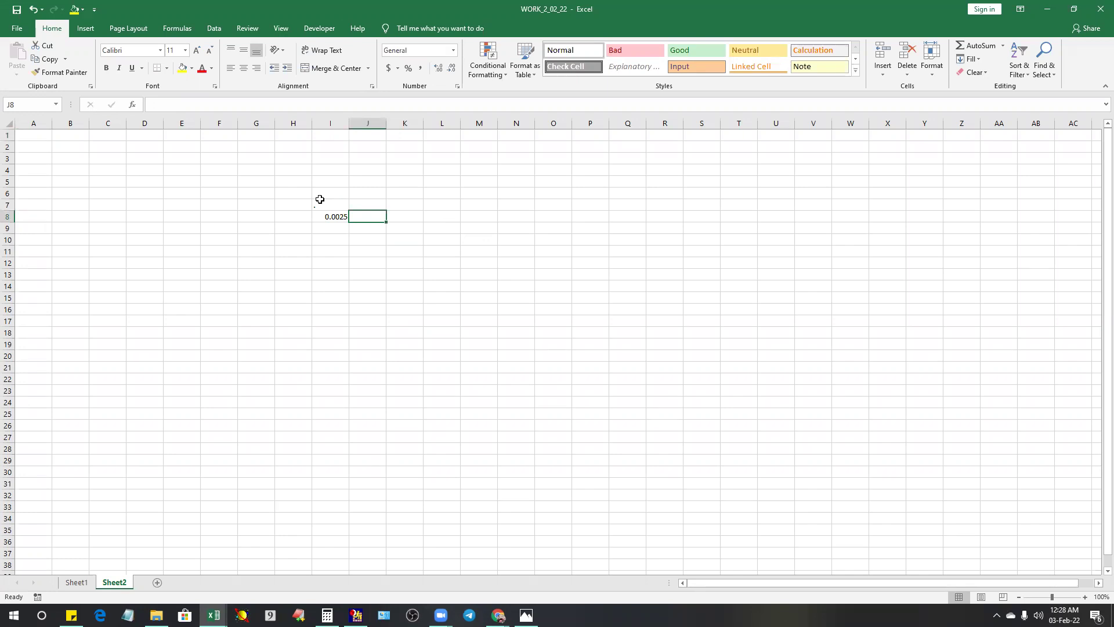
# - Write the tick size as a fraction beside it, with 25 in J8 and 10000 in J9
pyautogui.write('25')
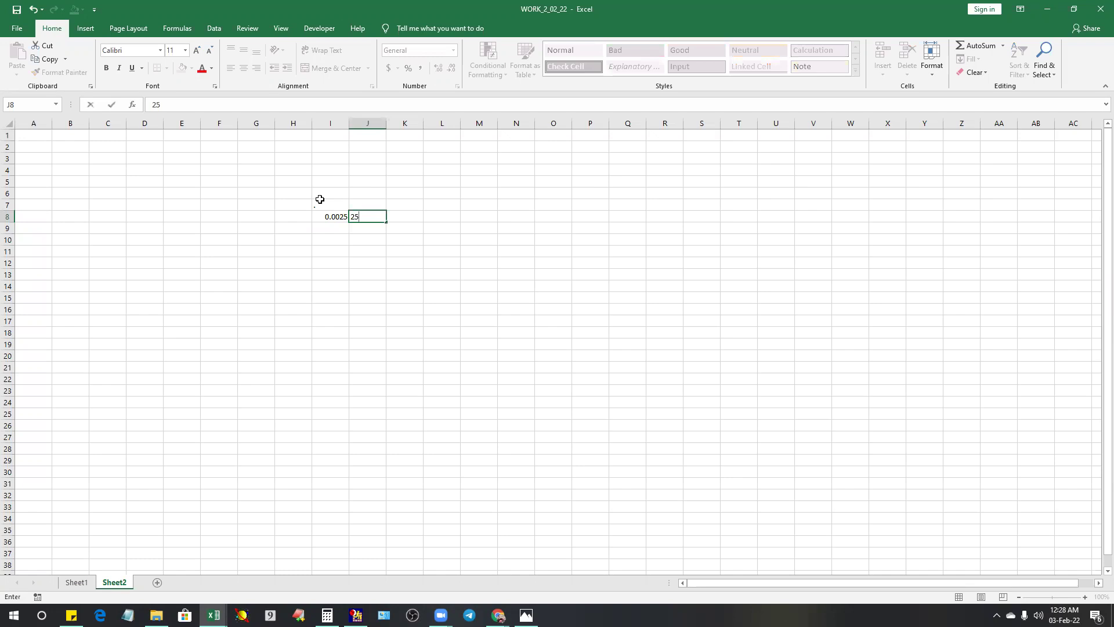
pyautogui.press('Return')
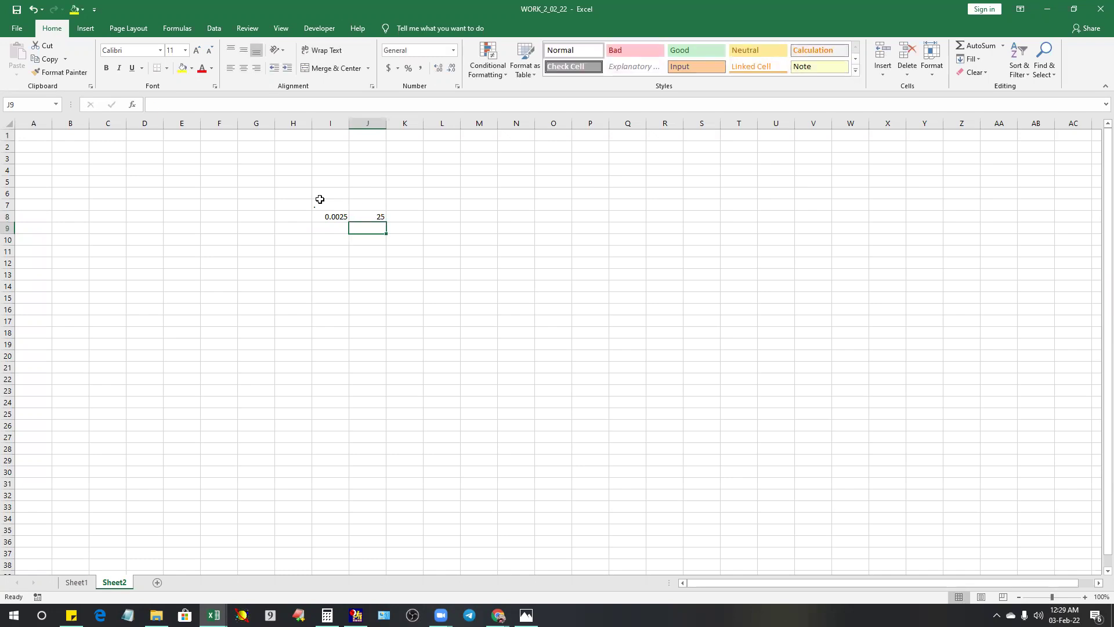
pyautogui.write('1')
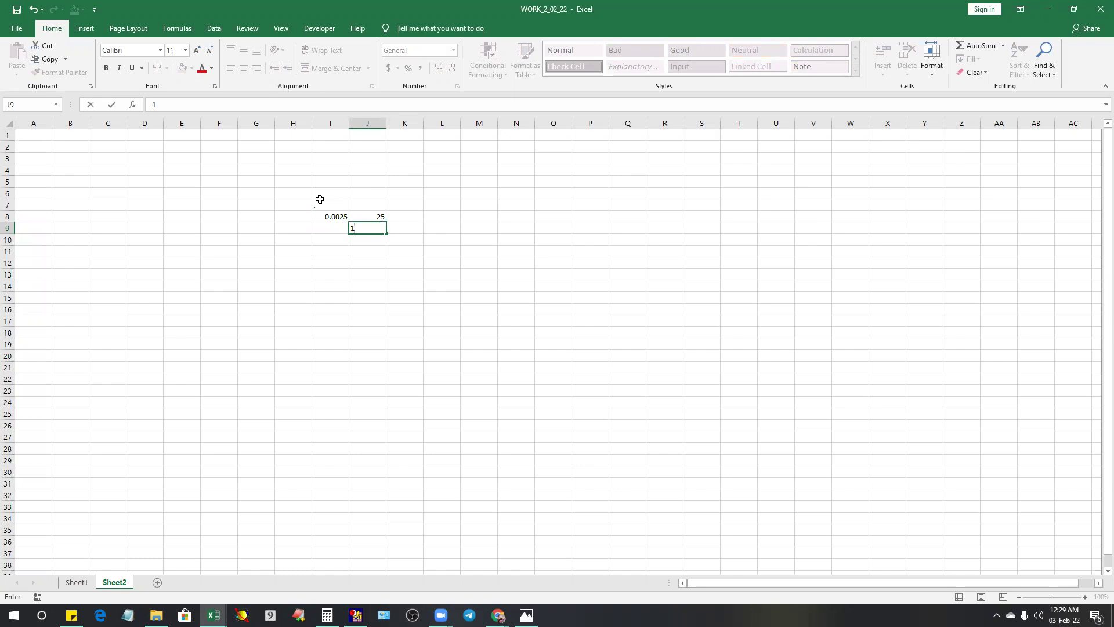
pyautogui.write('0000')
pyautogui.click(430, 253)
pyautogui.click(363, 221)
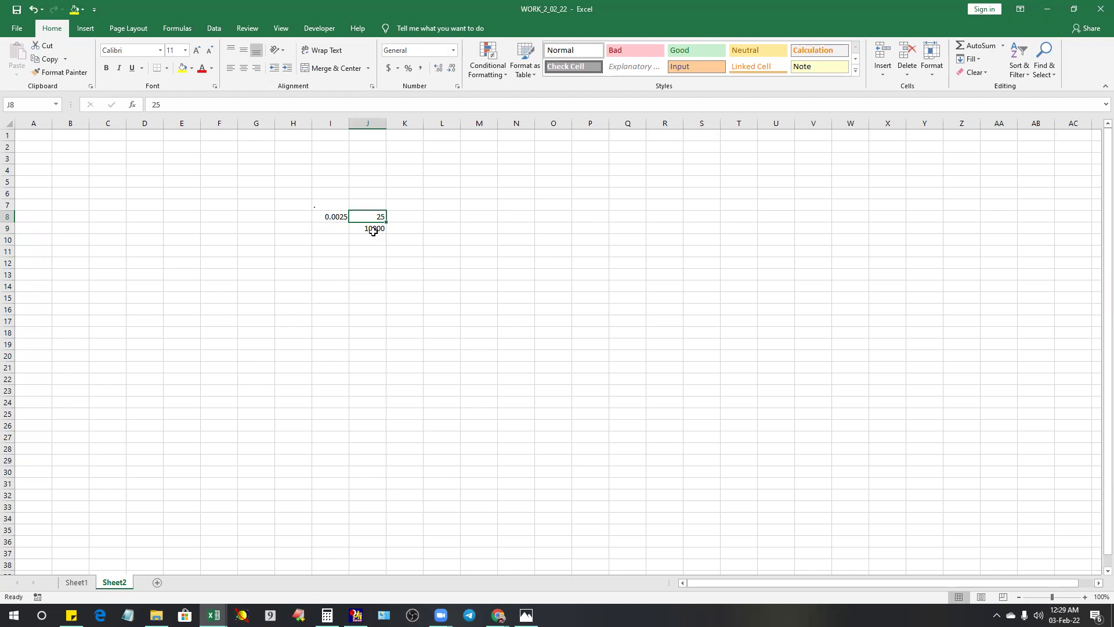
# - Enter the reduced fraction in the adjacent column, with 1 in K8 and 400 in K9
pyautogui.click(412, 216)
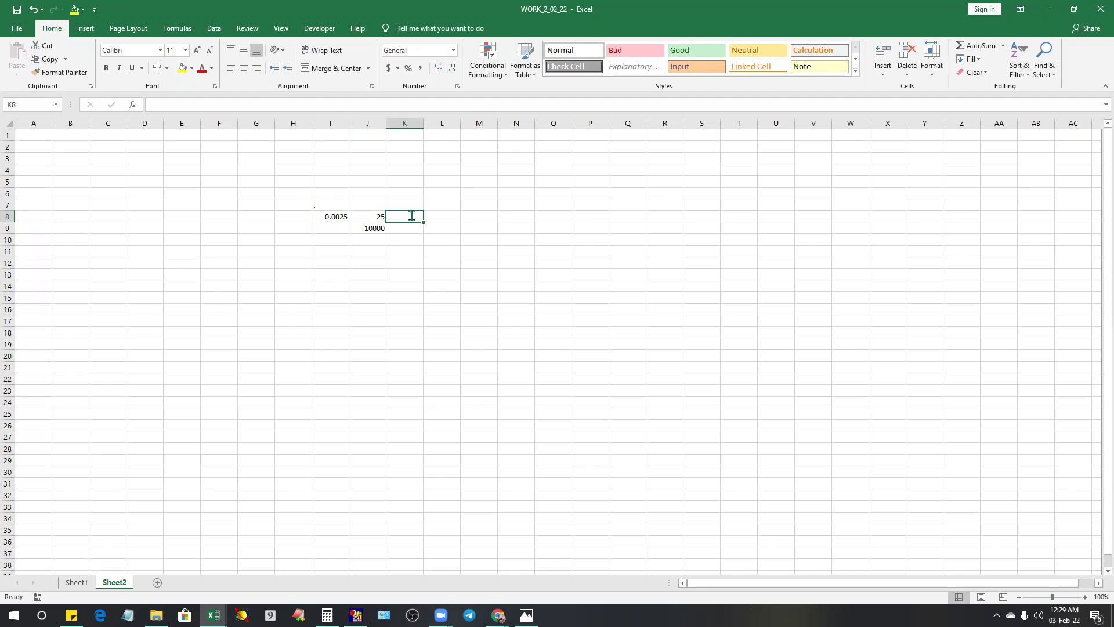
pyautogui.write('1')
pyautogui.press('Return')
pyautogui.write('400')
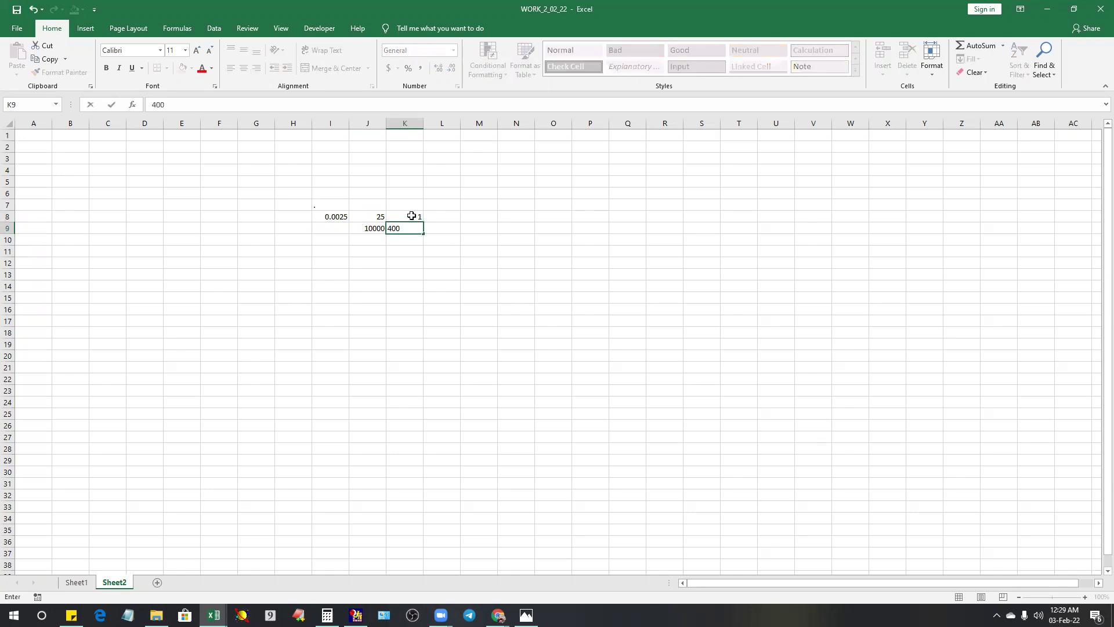
pyautogui.press('Return')
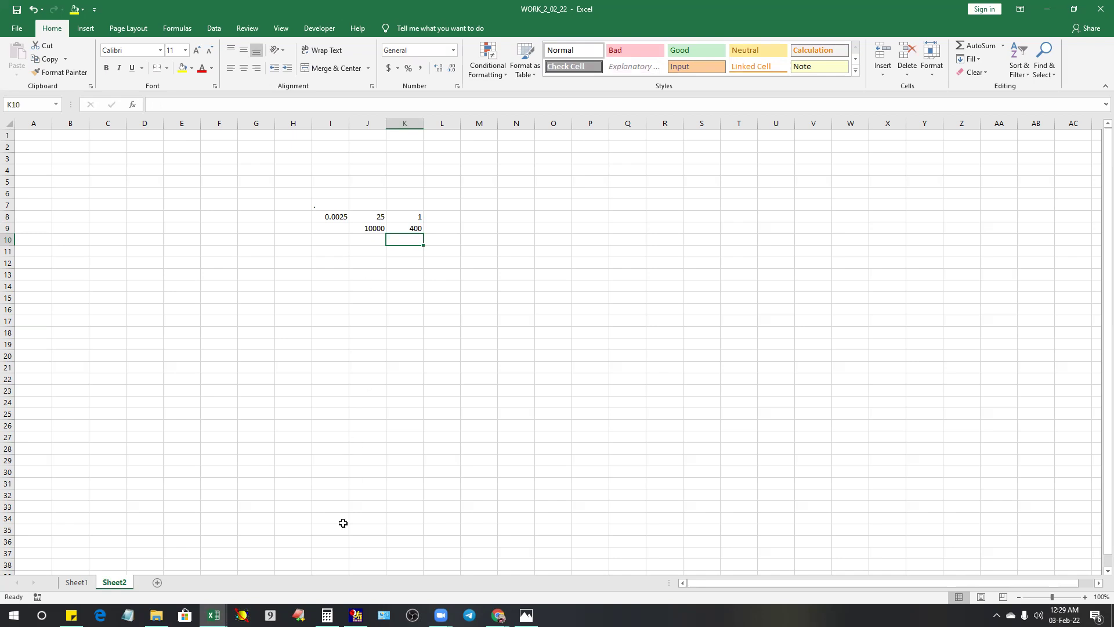
# - Examine the reduced fraction's denominator in K9 against the decimal tick size in I8
pyautogui.click(420, 228)
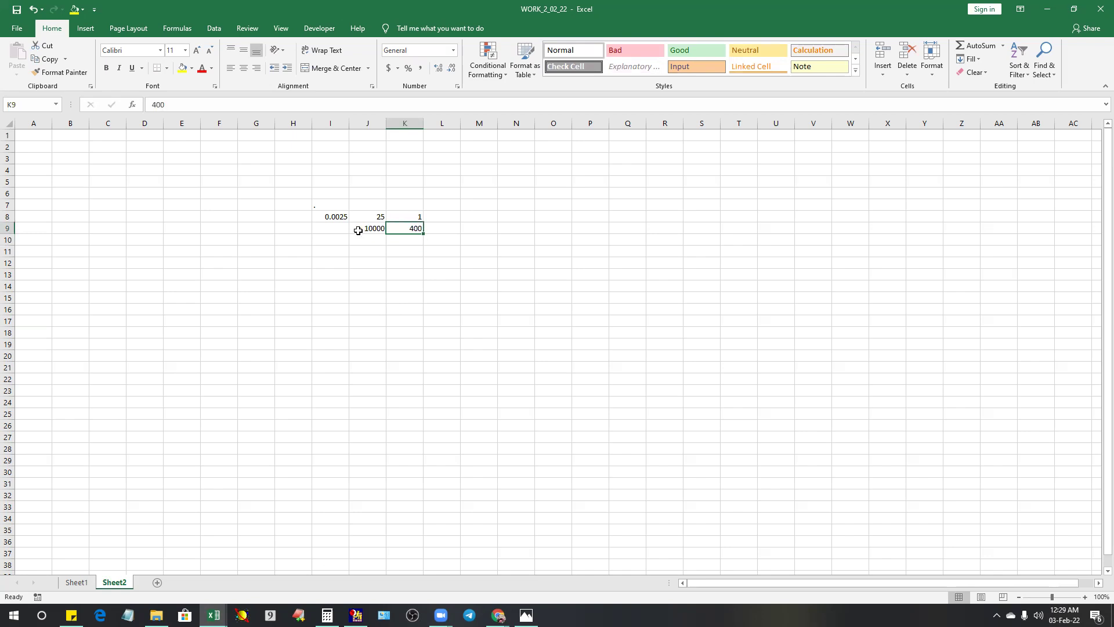
pyautogui.click(333, 238)
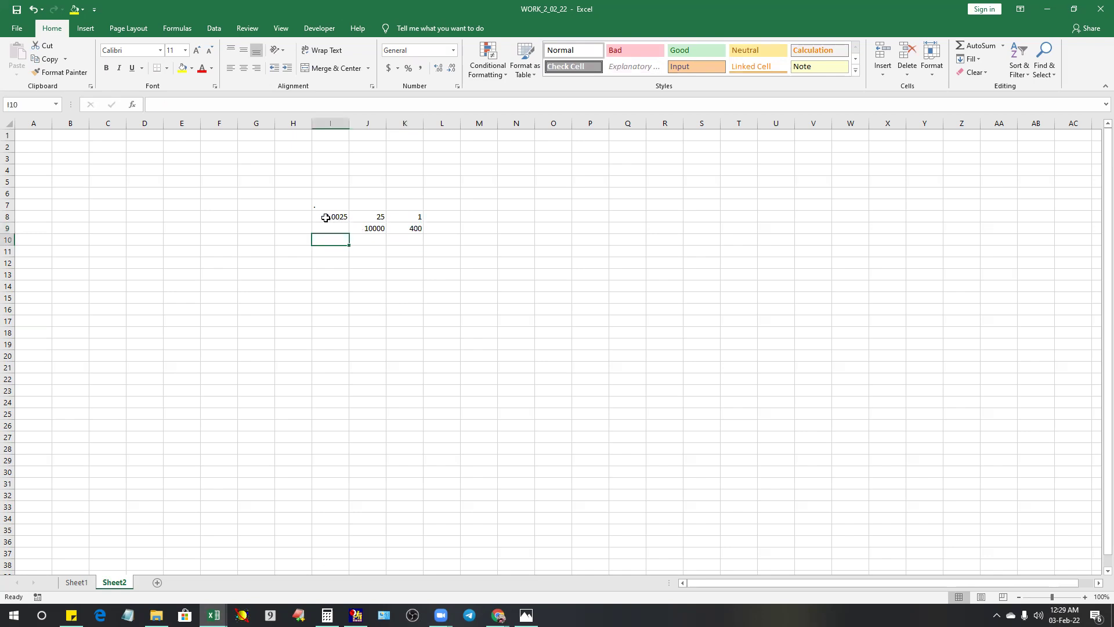
pyautogui.click(331, 216)
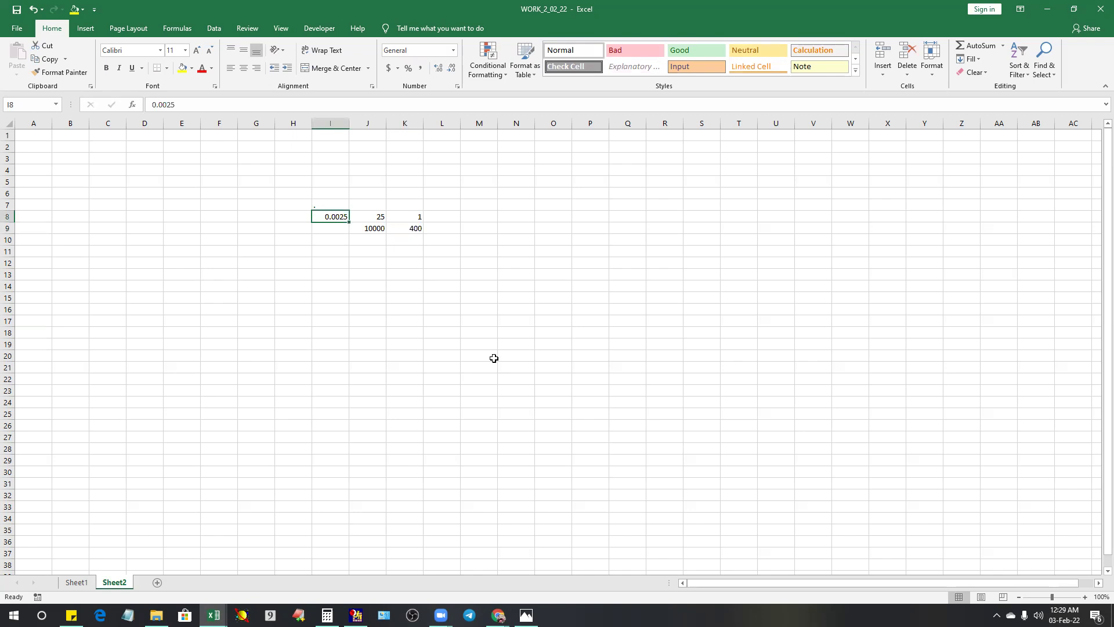
pyautogui.moveTo(213, 615)
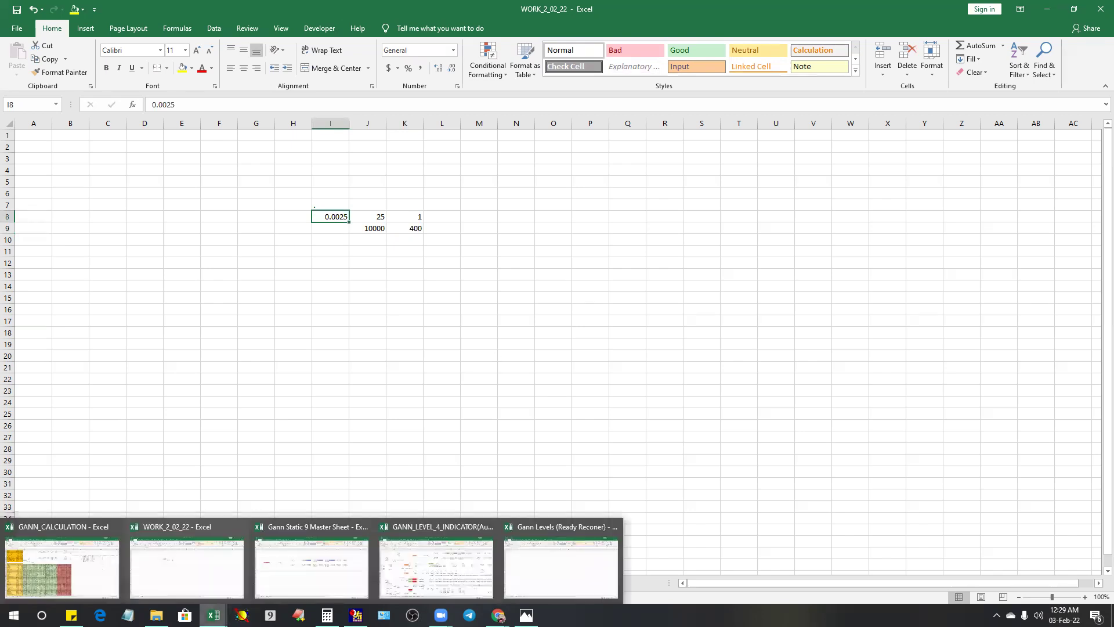
pyautogui.click(448, 287)
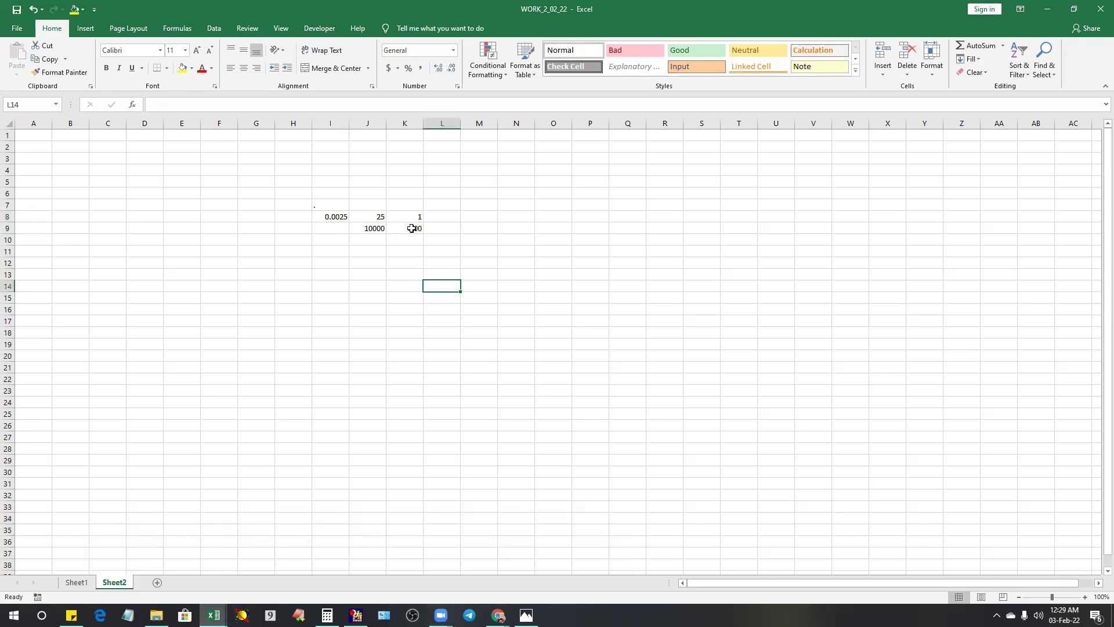
pyautogui.click(413, 230)
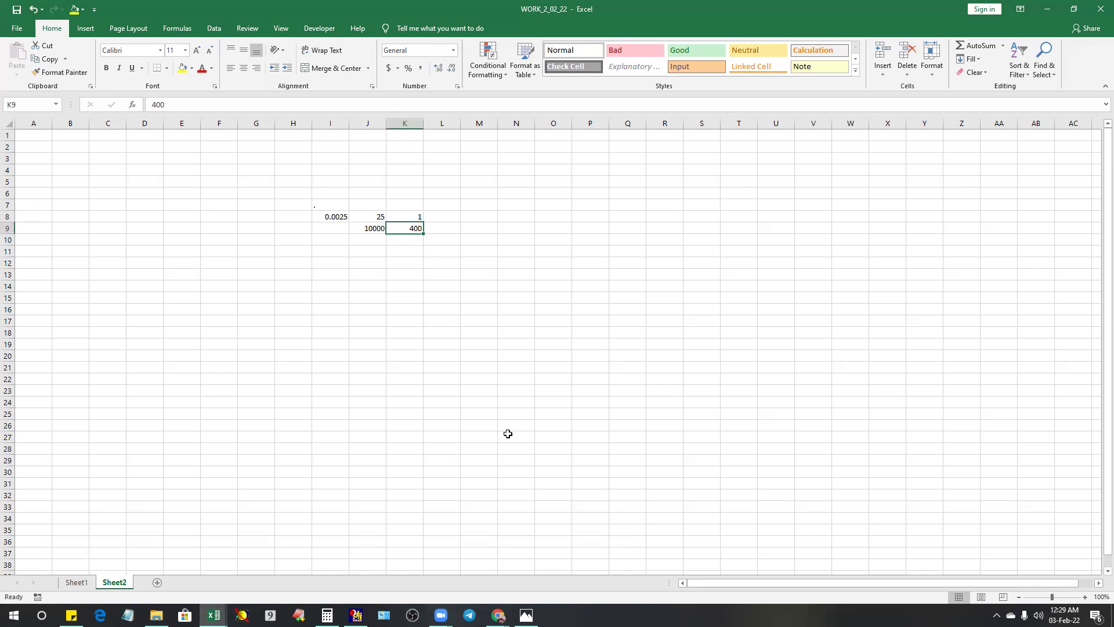
# - Switch to the Gann Levels (Ready Reconer) workbook and view the Alternative Gann Calculator table on Sheet1
pyautogui.moveTo(214, 615)
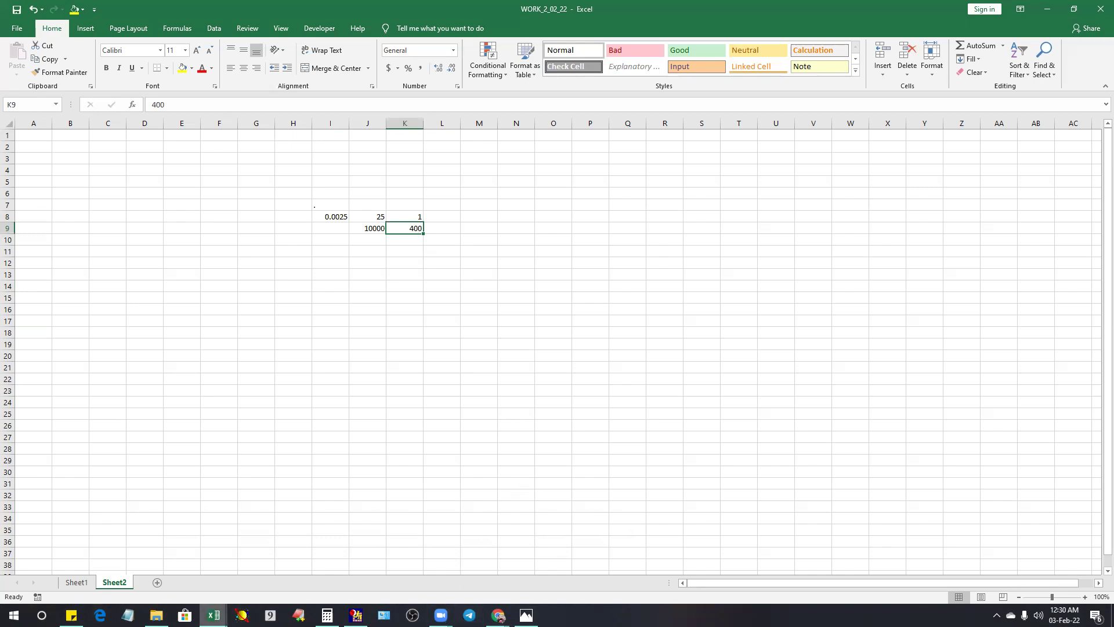
pyautogui.click(213, 615)
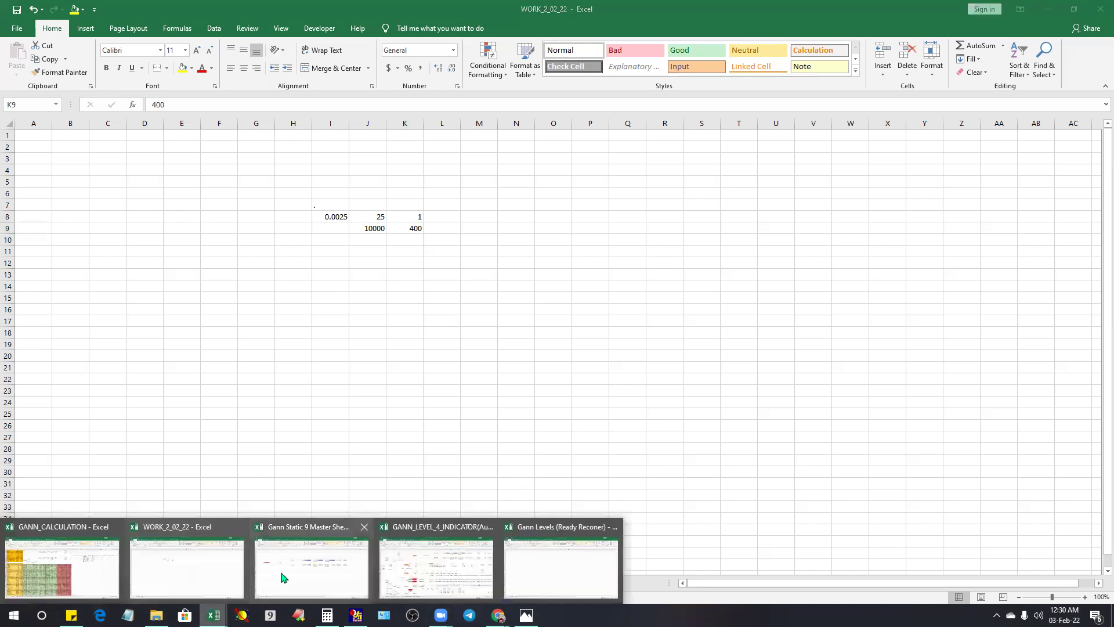
pyautogui.click(531, 569)
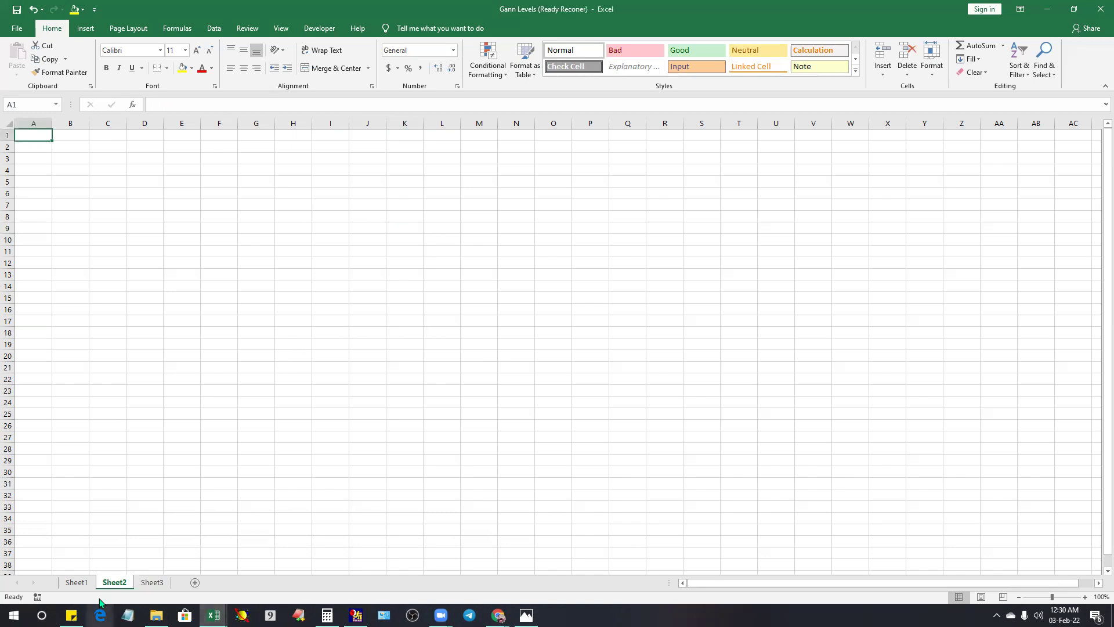
pyautogui.click(80, 583)
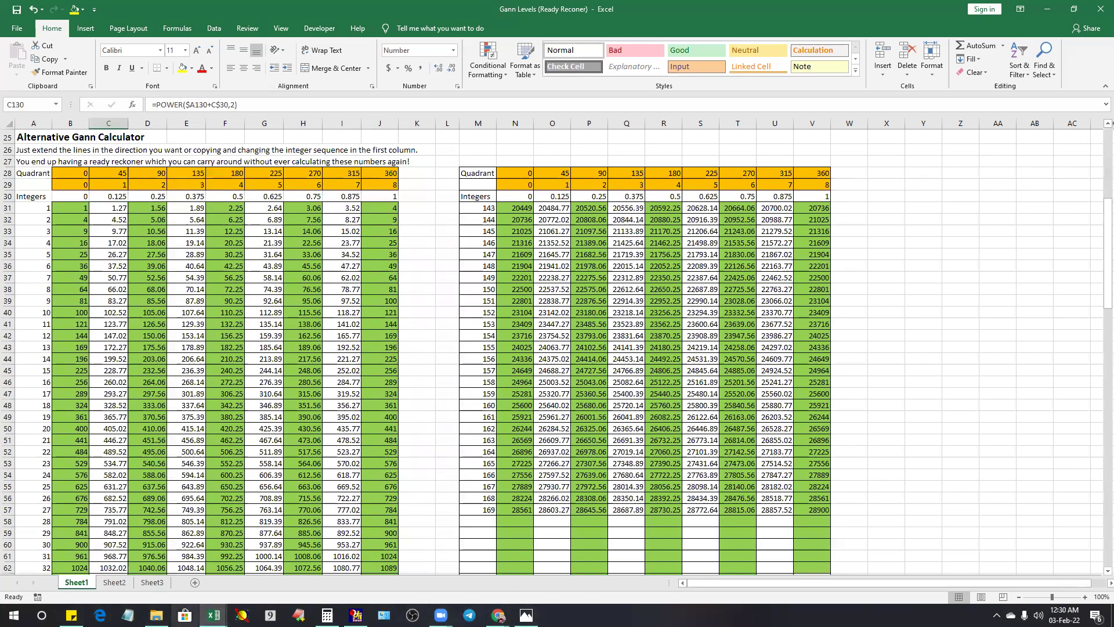
# - Switch to the Gann Static 9 Master Sheet workbook and highlight I4:I20 in the 315 column of Sheet1
pyautogui.moveTo(213, 615)
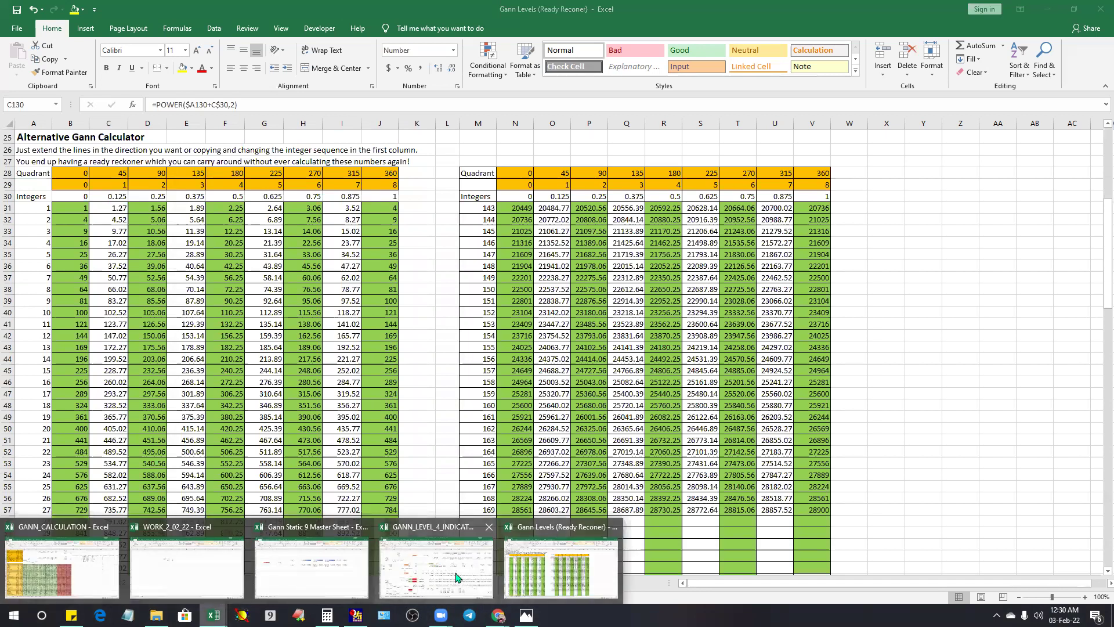
pyautogui.click(328, 583)
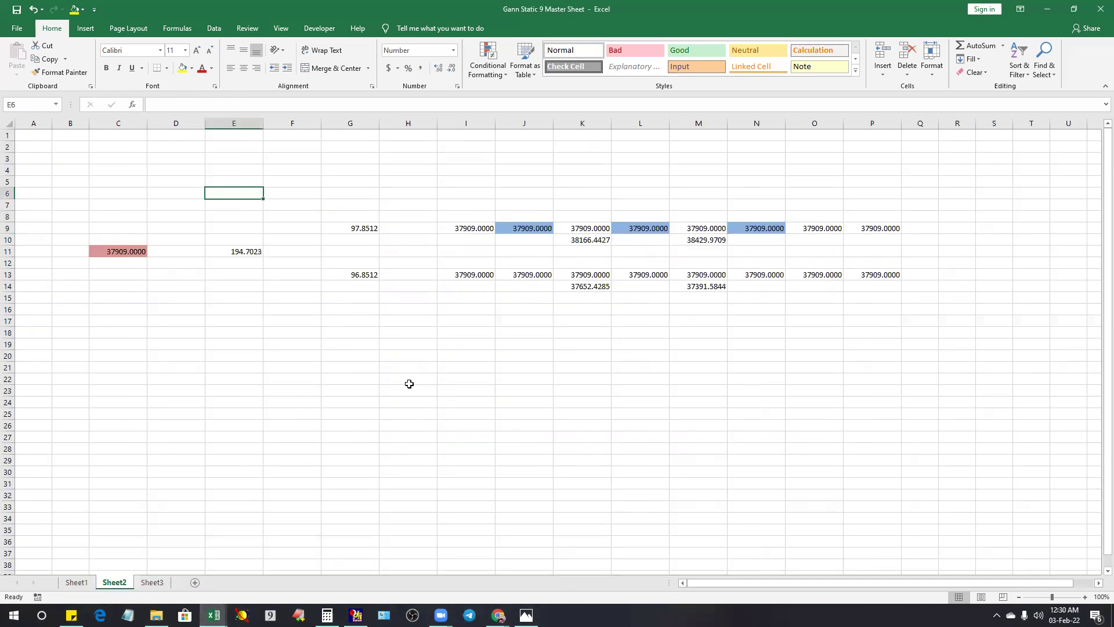
pyautogui.click(77, 582)
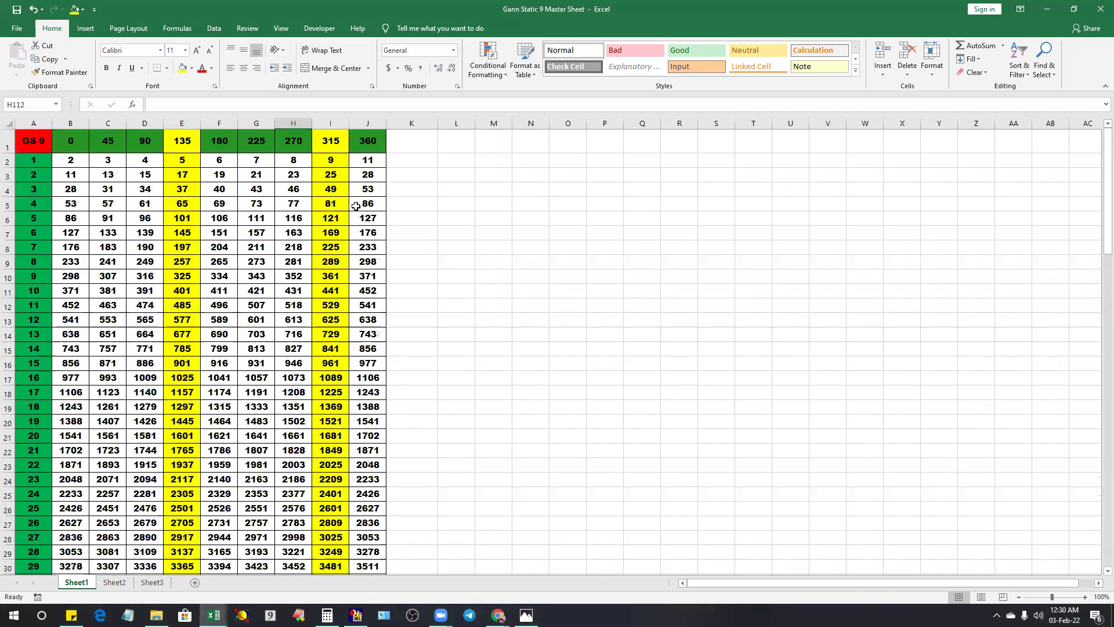
pyautogui.click(337, 194)
pyautogui.moveTo(331, 188); pyautogui.dragTo(331, 422)
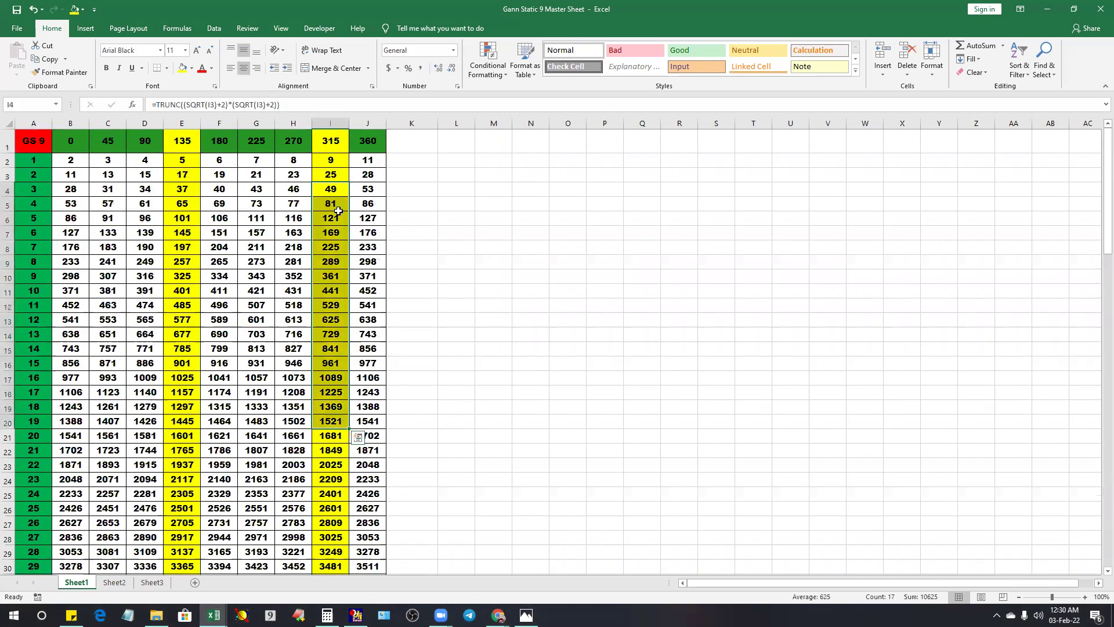
# - Examine the values down the 315 column of the Gann Static 9 table
pyautogui.moveTo(325, 148); pyautogui.dragTo(333, 291)
pyautogui.click(333, 291)
pyautogui.press('Down')
pyautogui.press('Down')
pyautogui.press('Down')
pyautogui.press('Down')
pyautogui.press('Down')
pyautogui.press('Down')
pyautogui.press('Down')
pyautogui.press('Down')
pyautogui.press('Down')
pyautogui.press('Down')
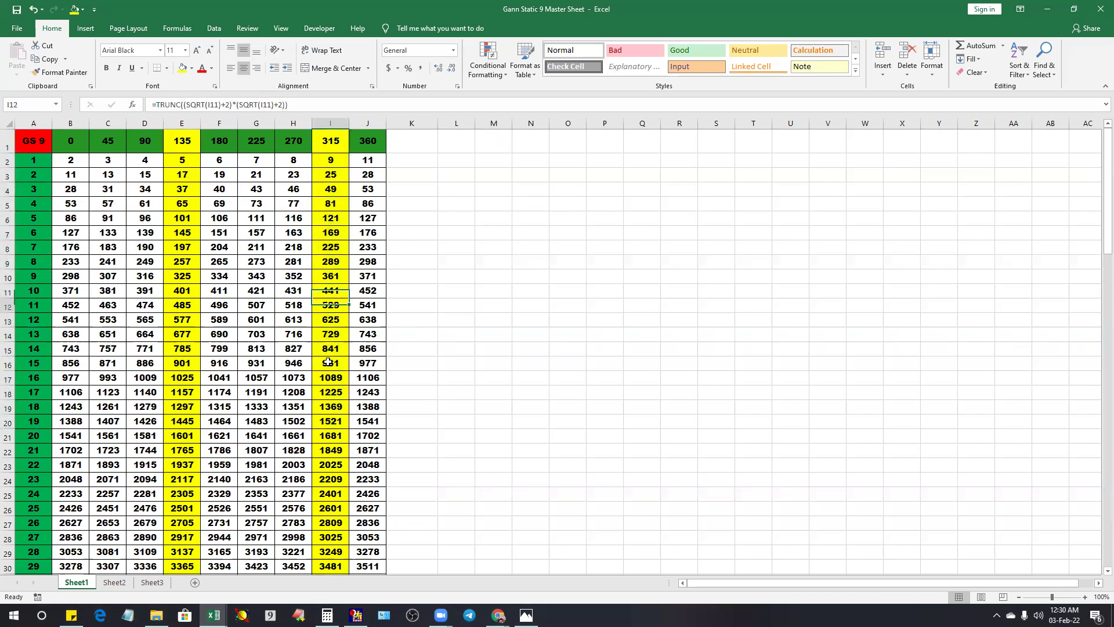
# - Compare the levels in the 135 column with those in the 315 column, and locate the table's first value in B2
pyautogui.moveTo(181, 144); pyautogui.dragTo(172, 515)
pyautogui.click(182, 302)
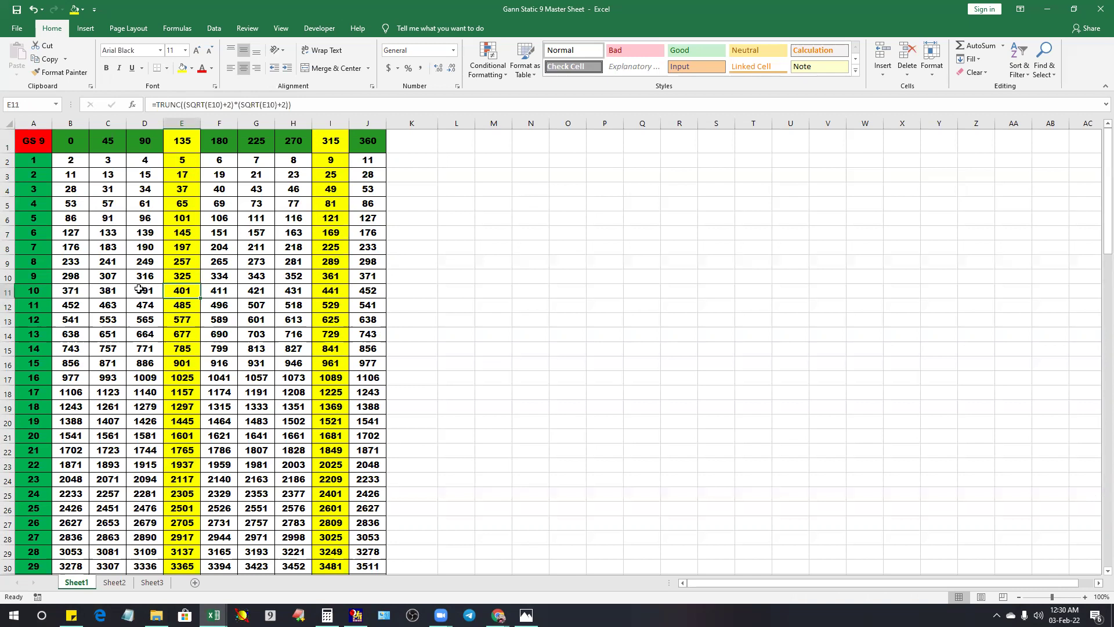
pyautogui.moveTo(184, 176); pyautogui.dragTo(201, 401)
pyautogui.moveTo(320, 160); pyautogui.dragTo(330, 554)
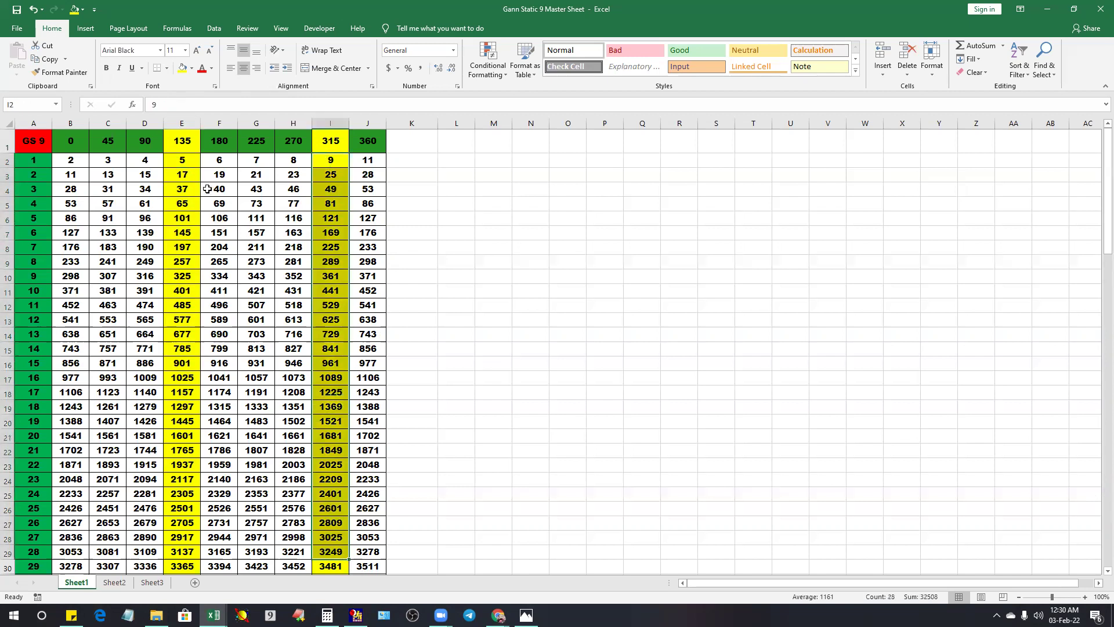
pyautogui.moveTo(185, 159); pyautogui.dragTo(196, 522)
pyautogui.click(182, 207)
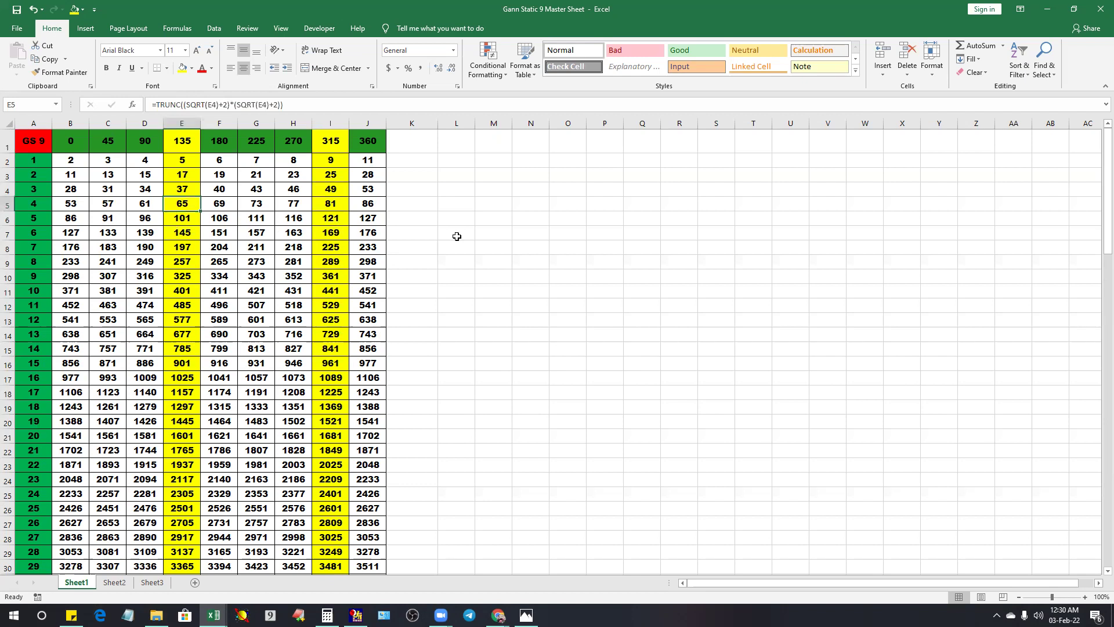
pyautogui.click(74, 158)
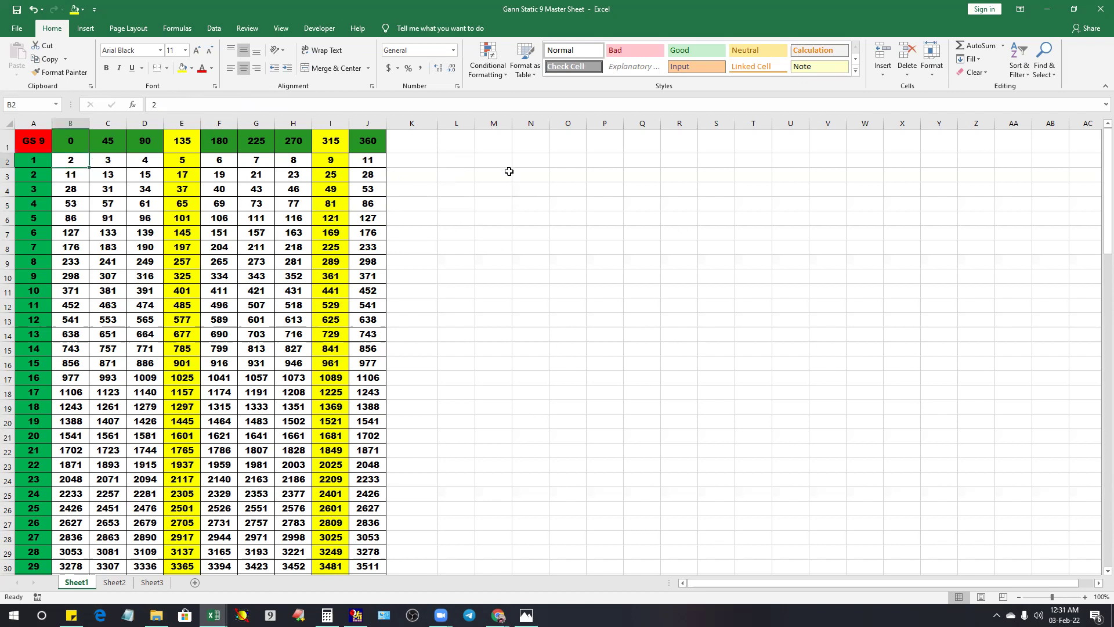
# - Start a second set of angle headings beside the table, entering 0, 45, 90 and 135 in L1:O1
pyautogui.click(459, 138)
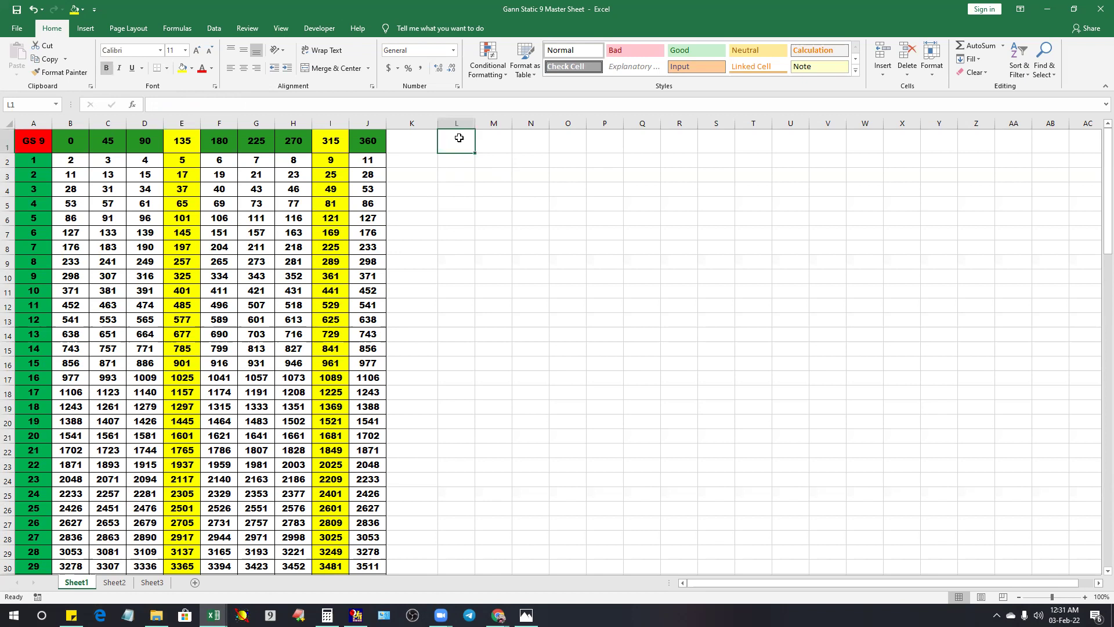
pyautogui.write('0')
pyautogui.press('Tab')
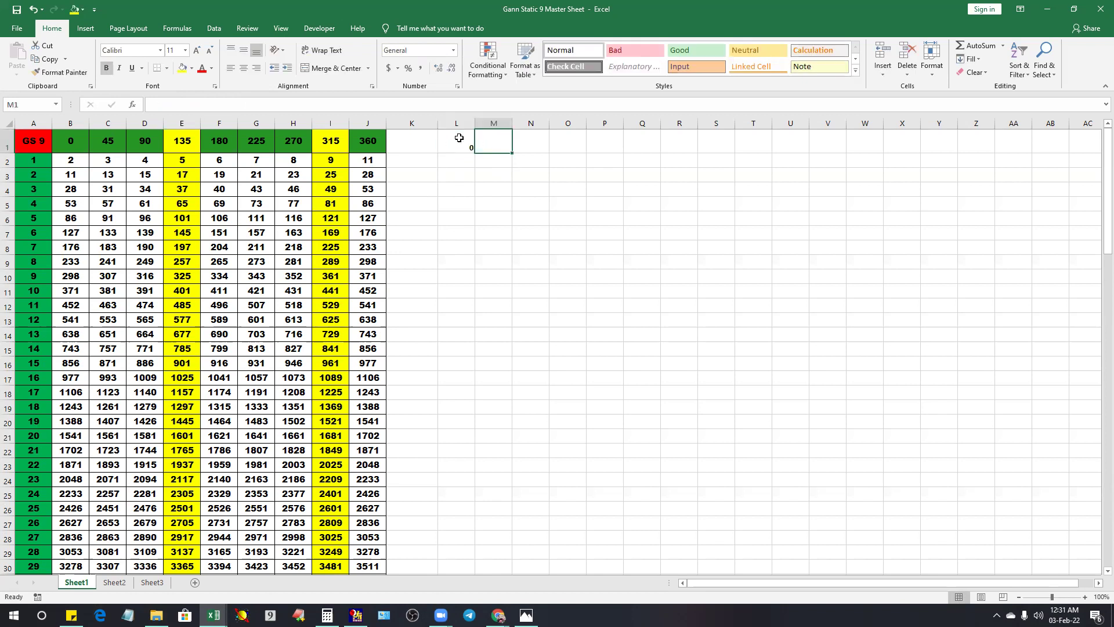
pyautogui.write('45')
pyautogui.press('Tab')
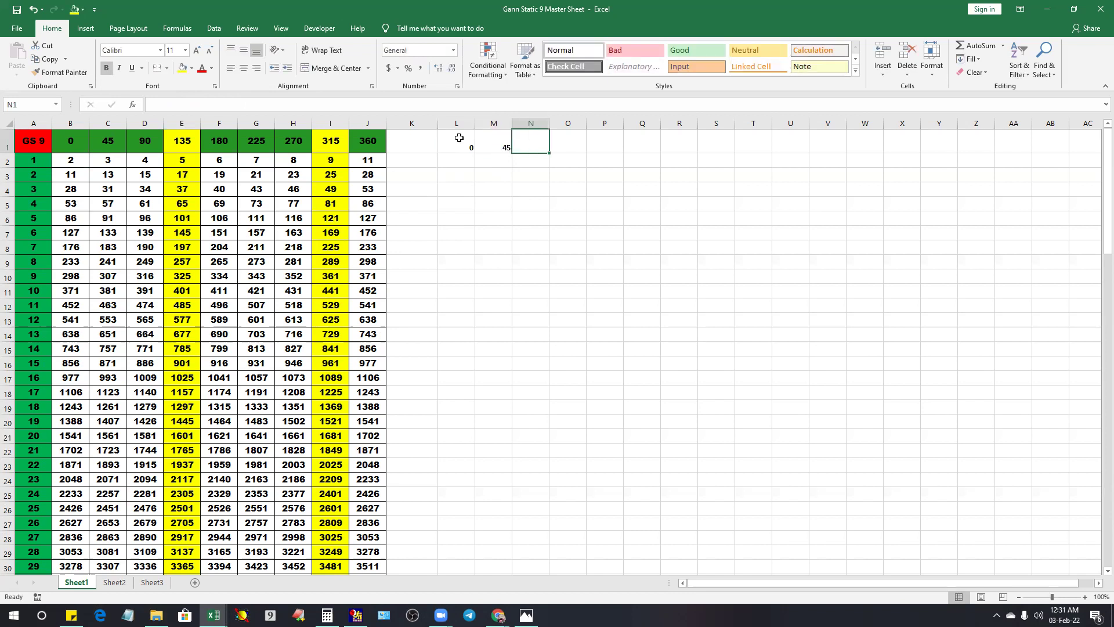
pyautogui.write('90')
pyautogui.press('Tab')
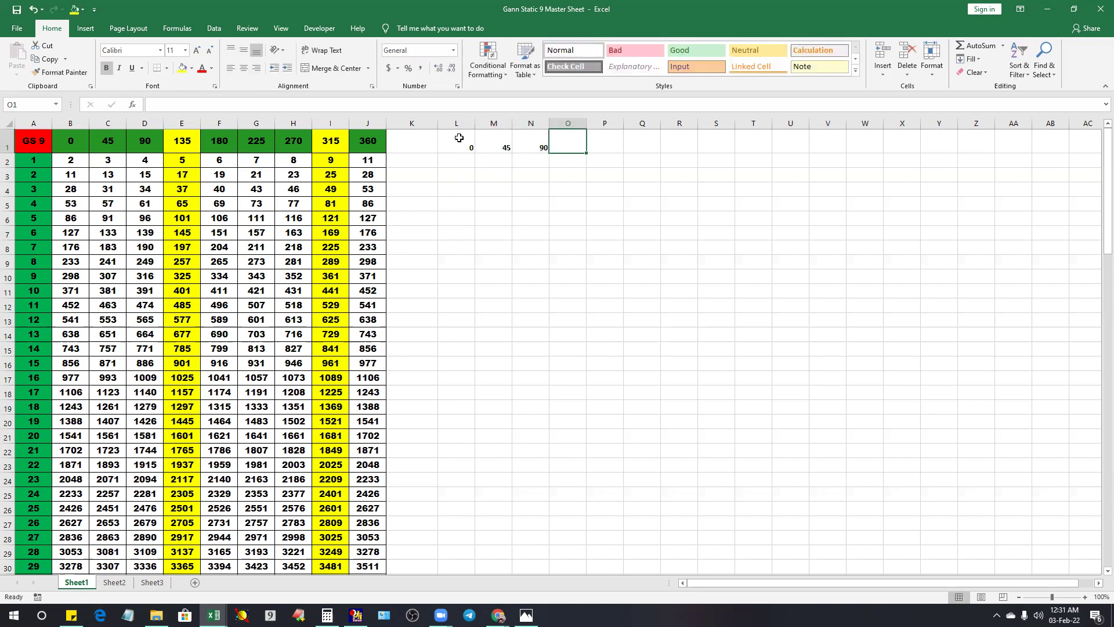
pyautogui.write('1')
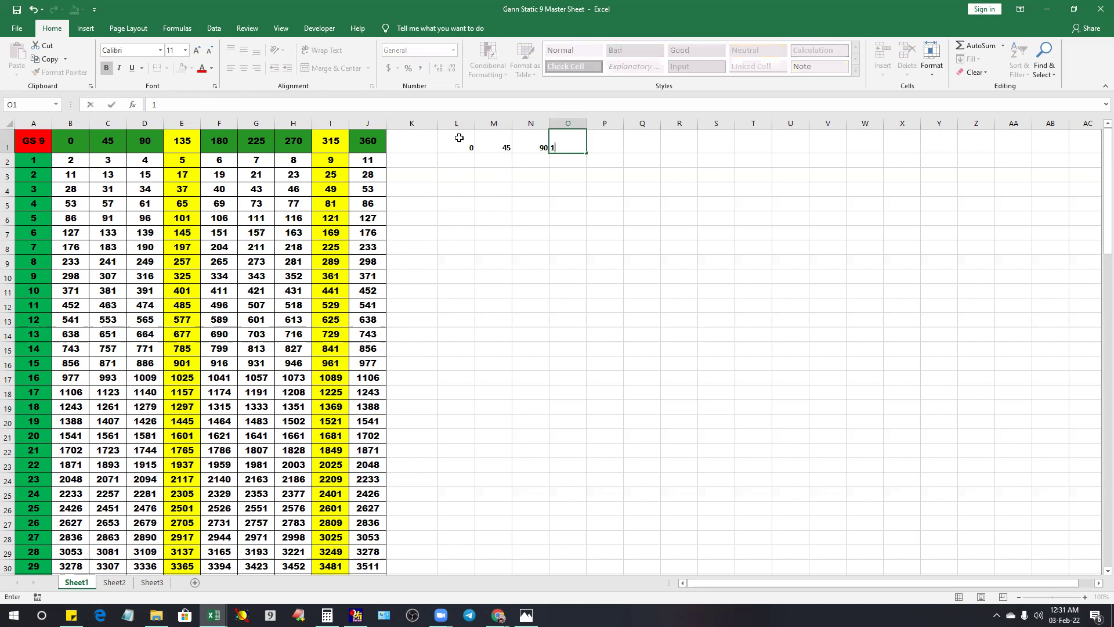
pyautogui.write('35')
pyautogui.press('Tab')
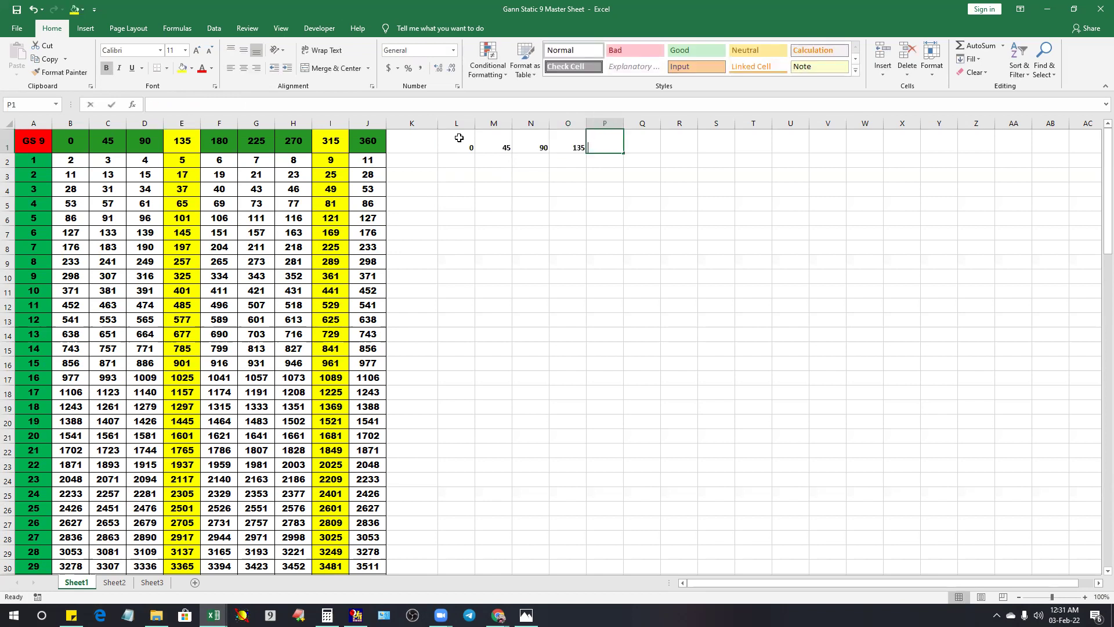
# - Complete the angle headings with 180, 225, 270, 315 and 360 in P1:T1
pyautogui.write('180')
pyautogui.press('Tab')
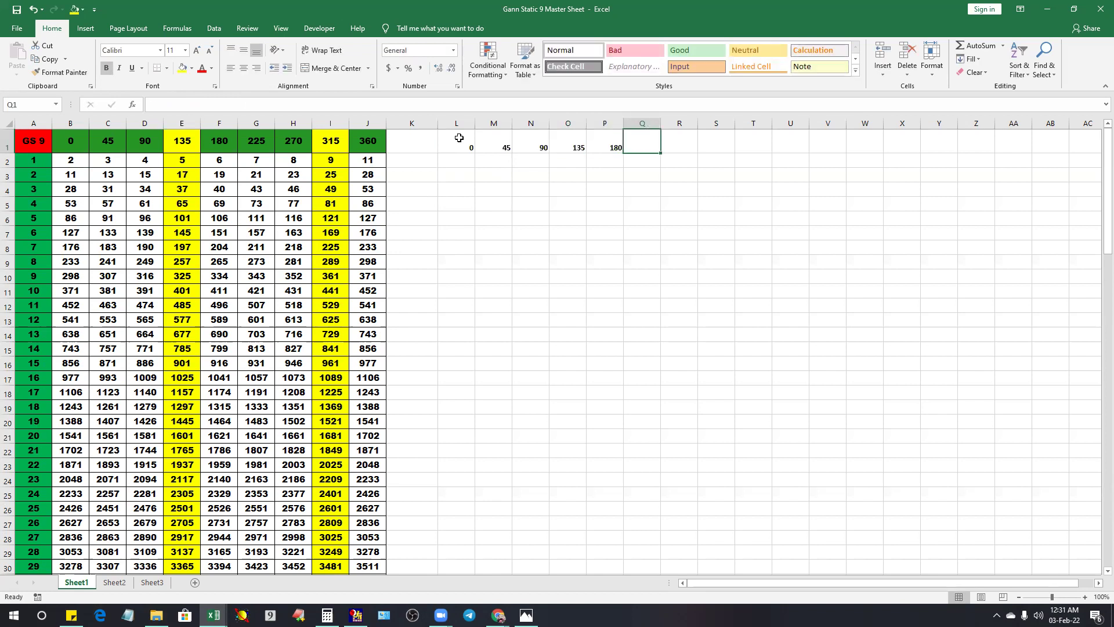
pyautogui.write('22')
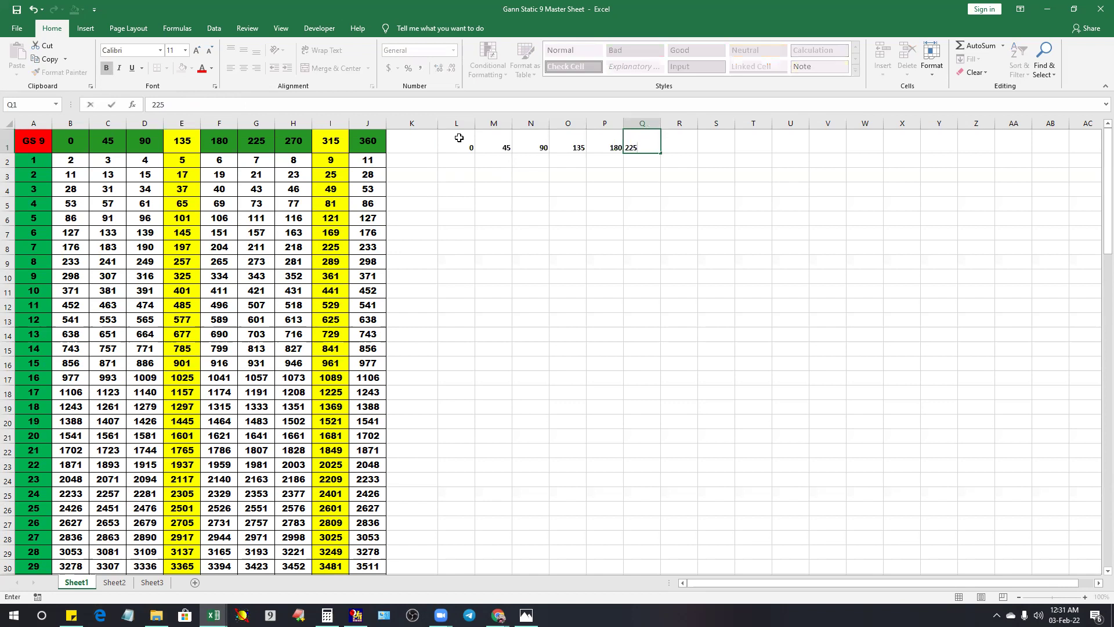
pyautogui.write('5')
pyautogui.press('Tab')
pyautogui.write('27')
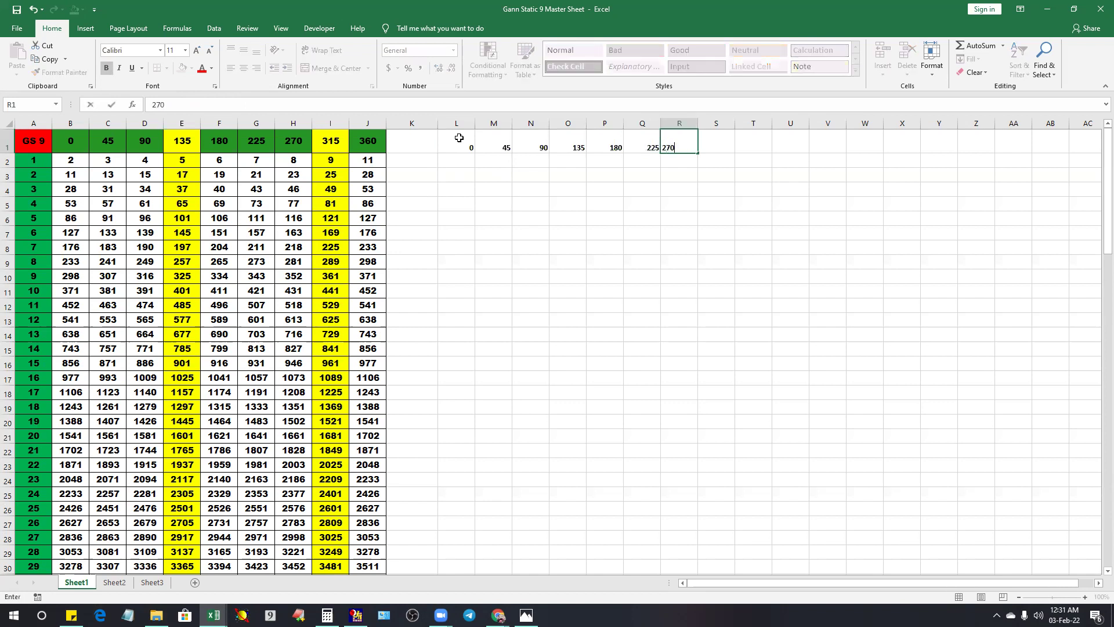
pyautogui.press('Tab')
pyautogui.write('3')
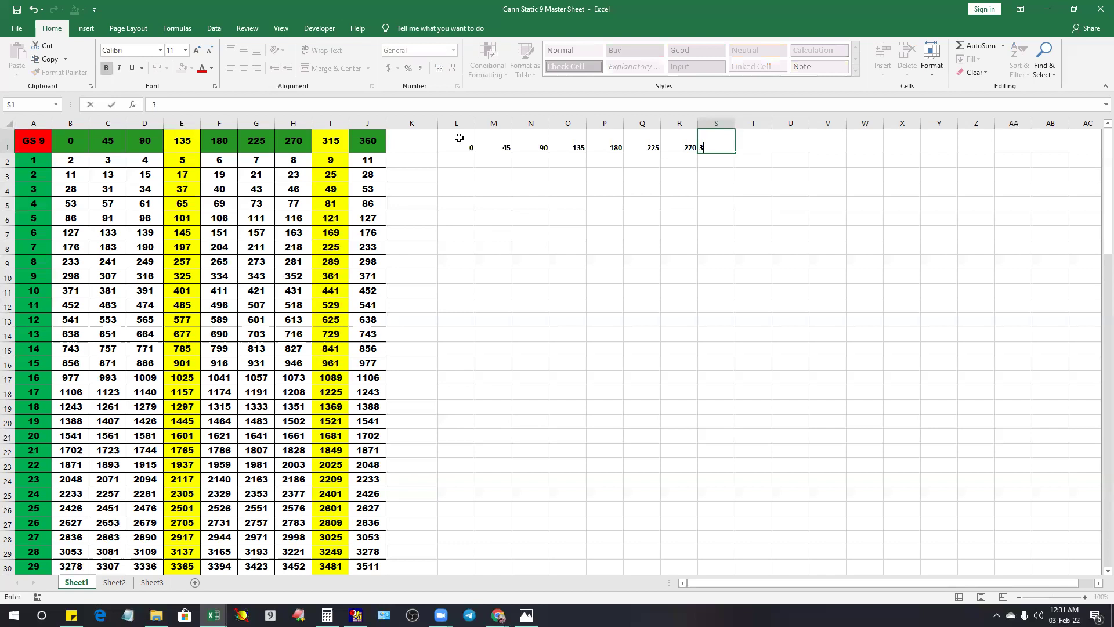
pyautogui.press('Tab')
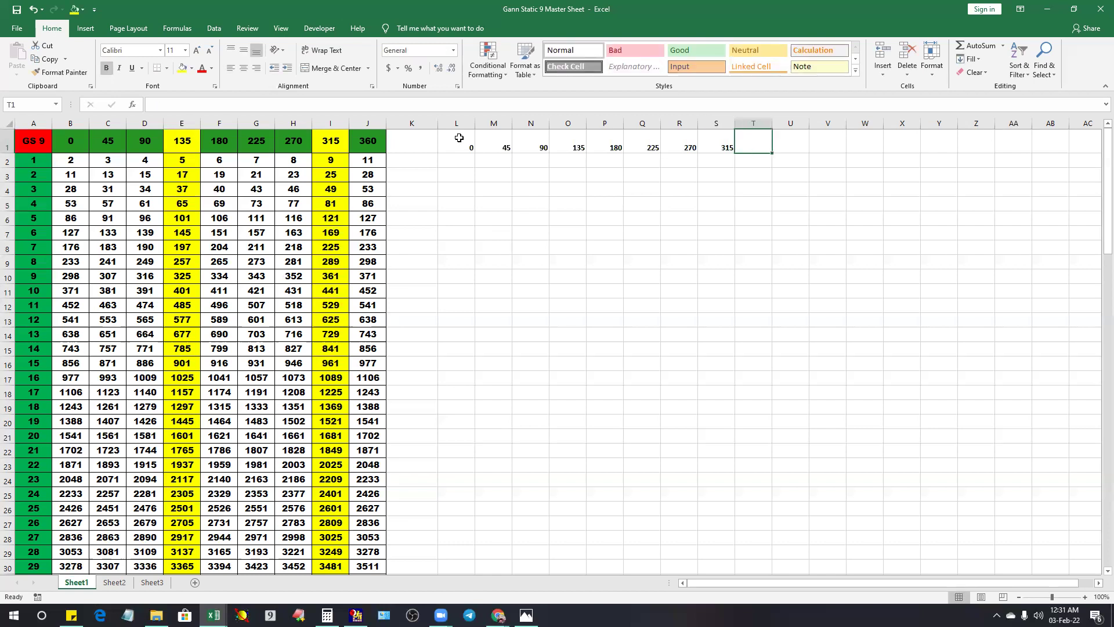
pyautogui.write('360')
pyautogui.press('Return')
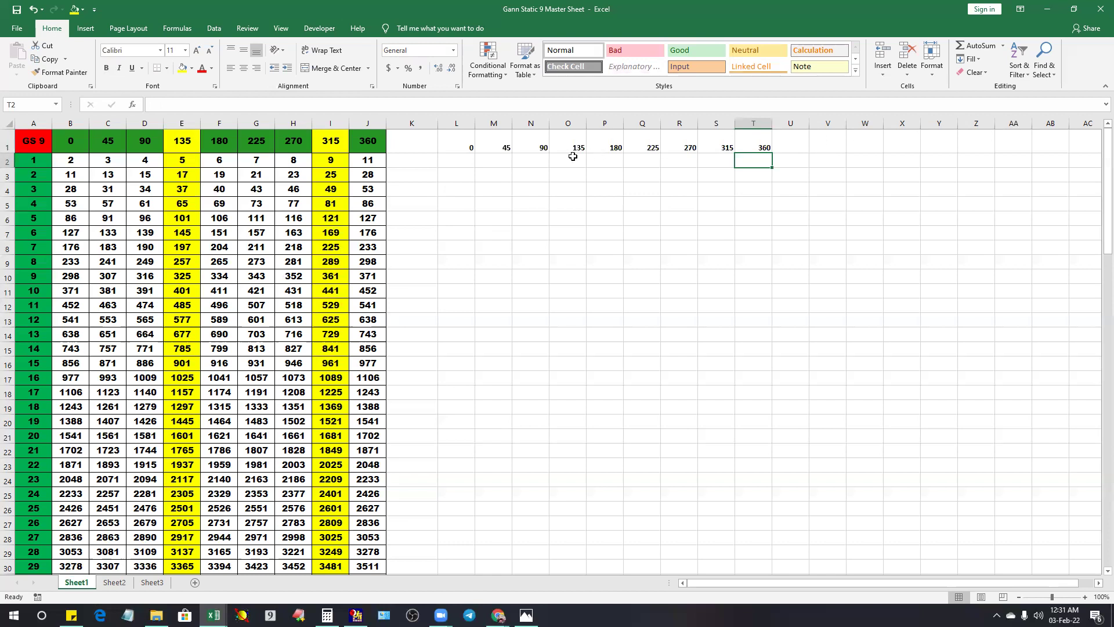
# - Enter the formula =B2/400 in L2 to scale the first 0-degree level
pyautogui.click(461, 164)
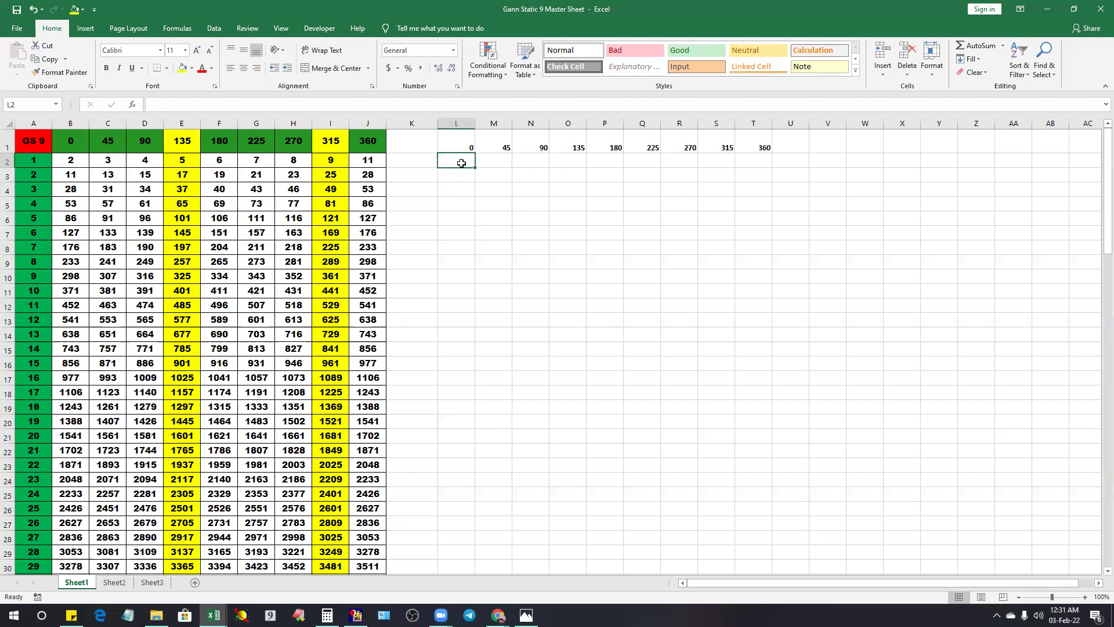
pyautogui.write('=')
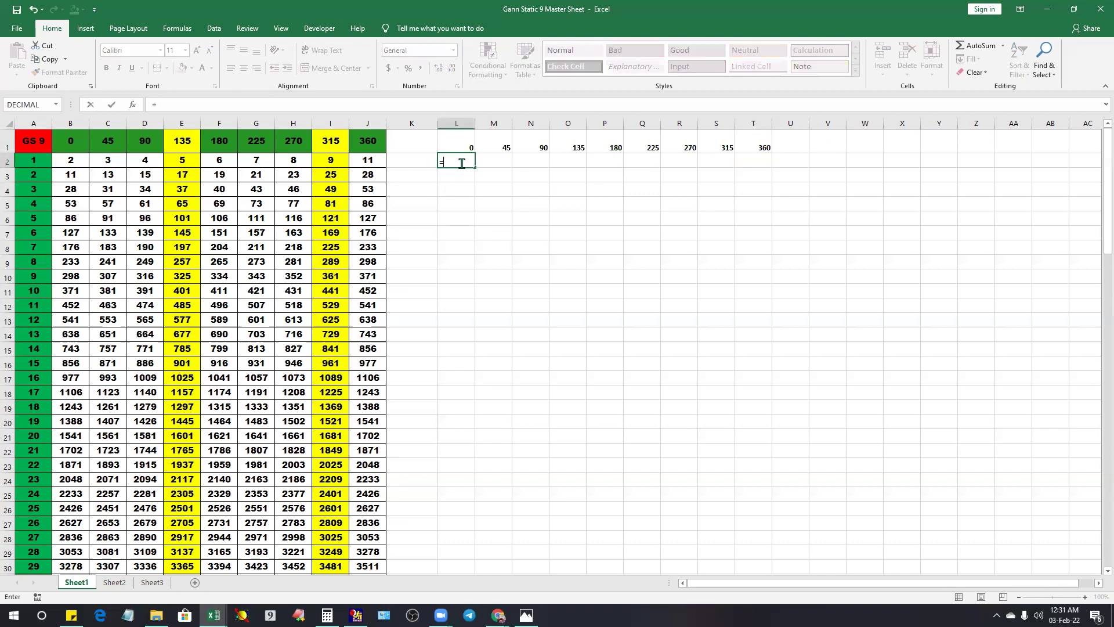
pyautogui.click(76, 162)
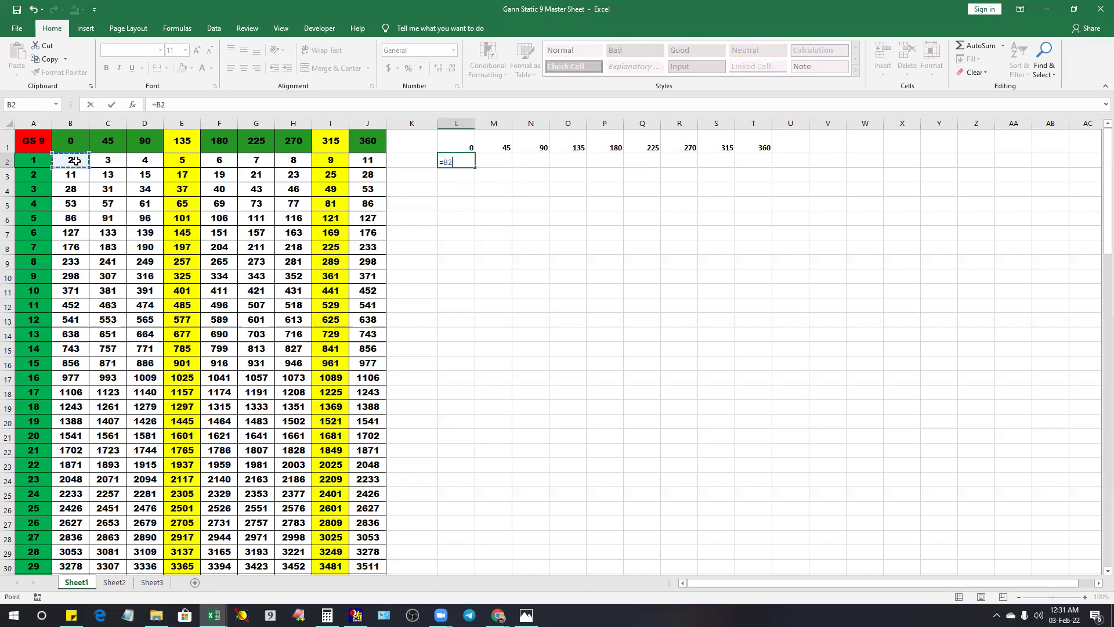
pyautogui.write('/400')
pyautogui.press('Return')
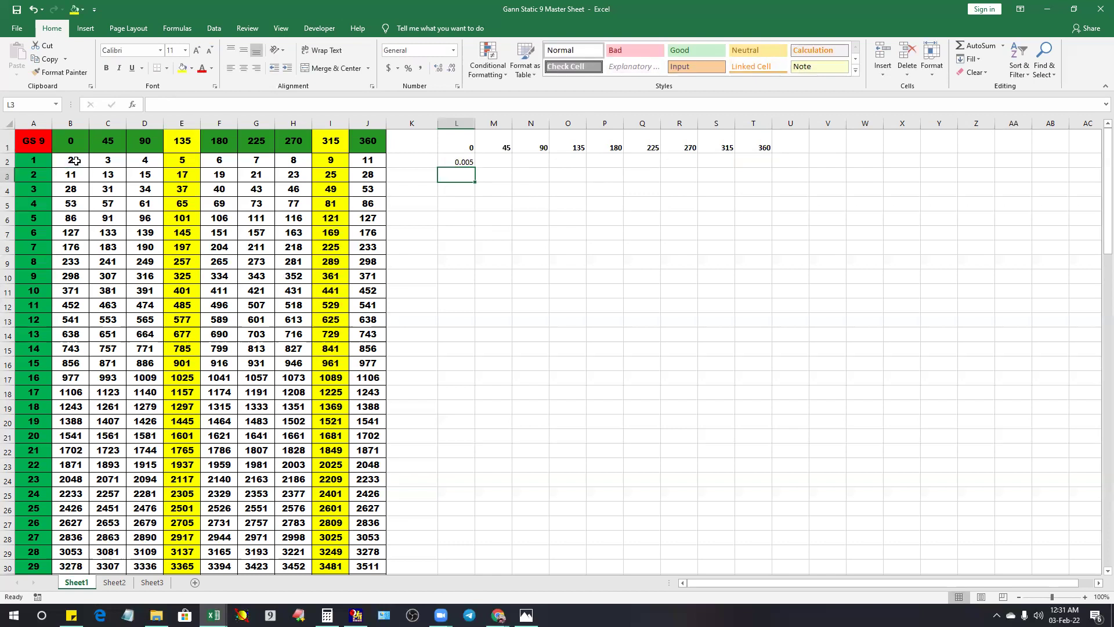
# - Enter the formula =C2/400 in M2 to scale the first 45-degree level
pyautogui.click(493, 162)
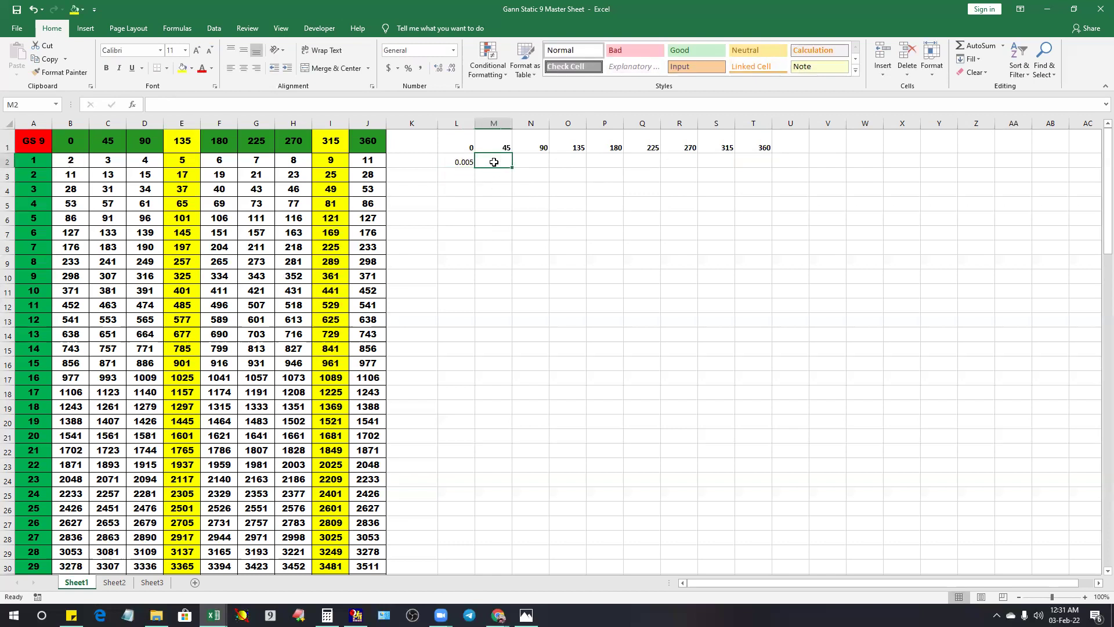
pyautogui.write('=')
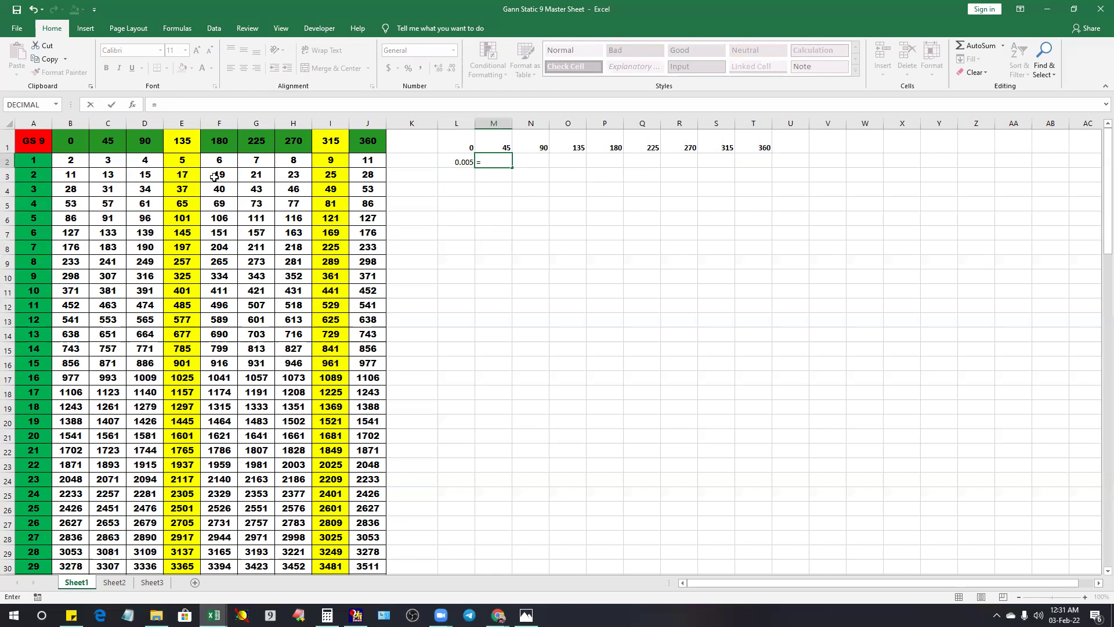
pyautogui.click(113, 159)
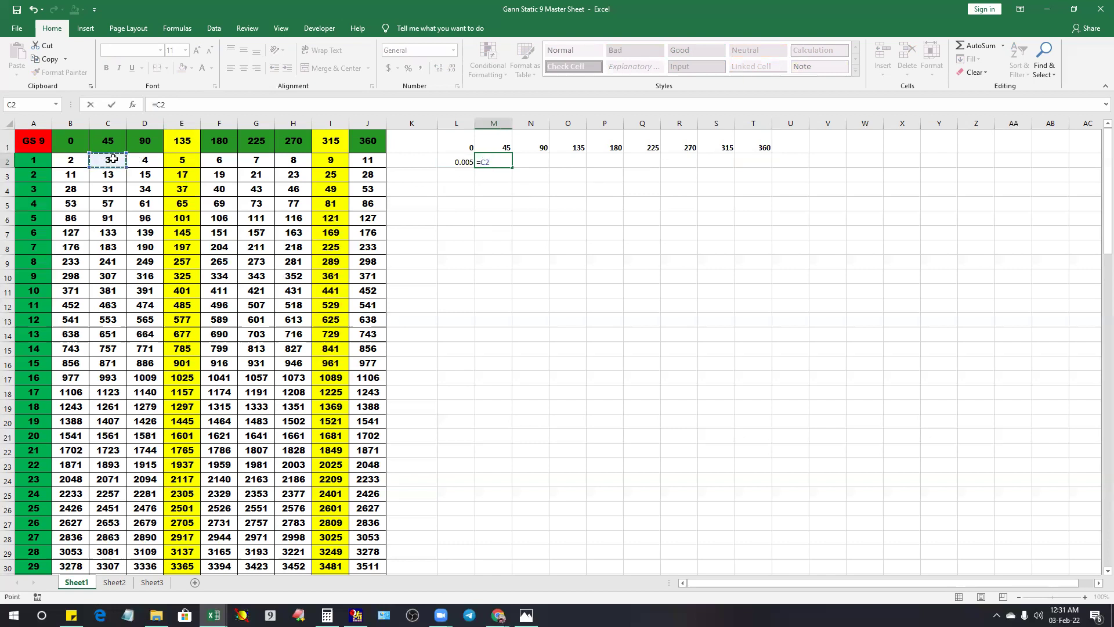
pyautogui.write('/400')
pyautogui.press('Return')
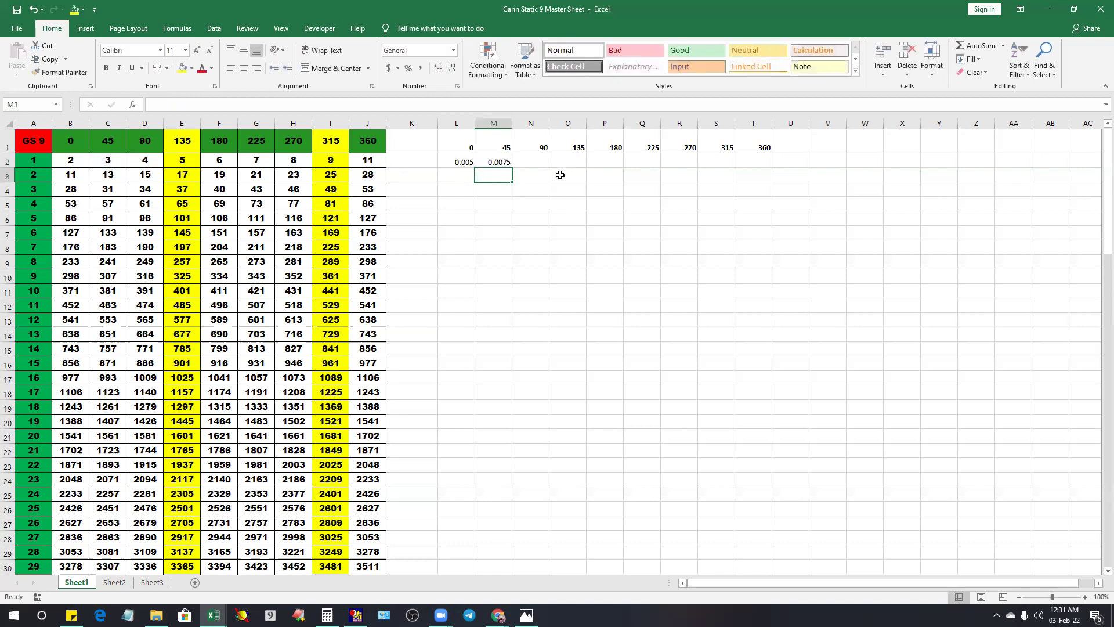
# - Enter the formula =D2/400 in N2 to scale the first 90-degree level
pyautogui.click(529, 164)
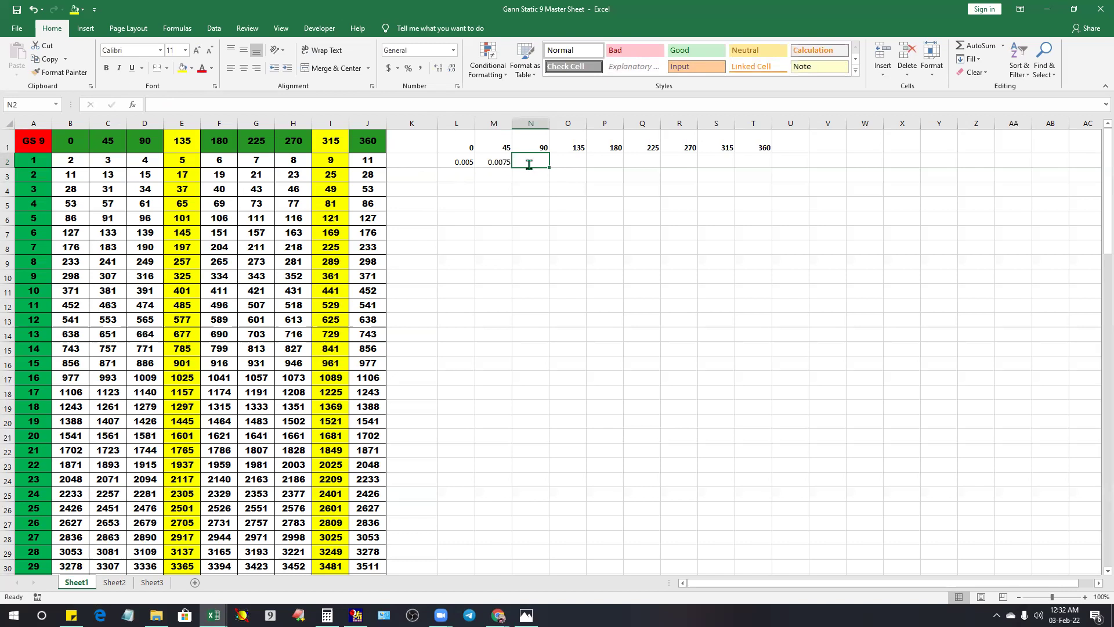
pyautogui.write('=')
pyautogui.click(145, 166)
pyautogui.write('/')
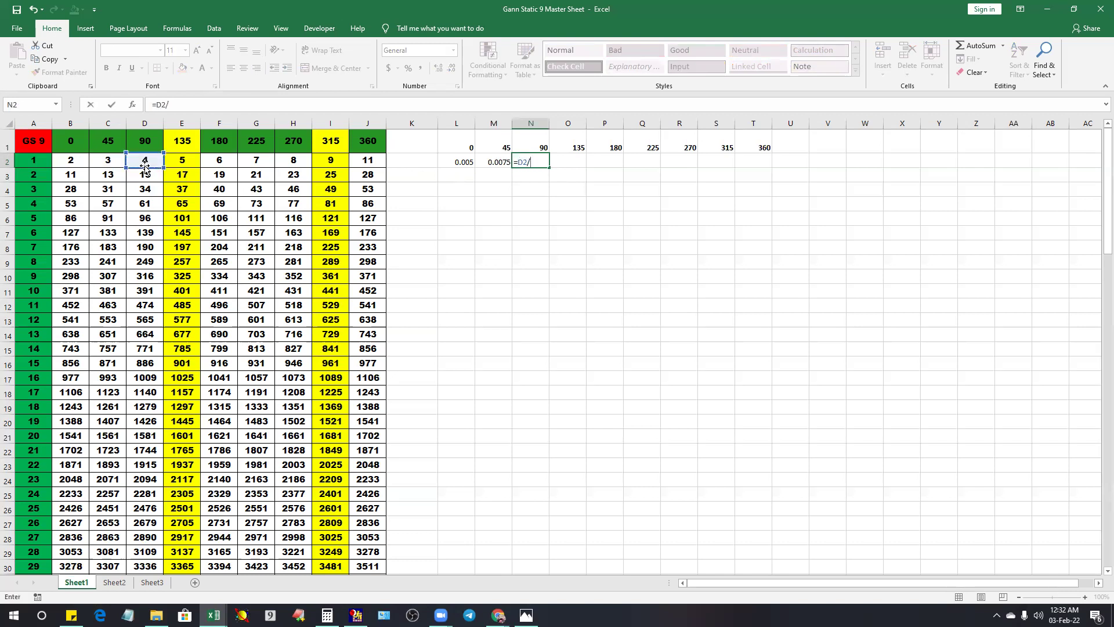
pyautogui.write('400')
pyautogui.press('Return')
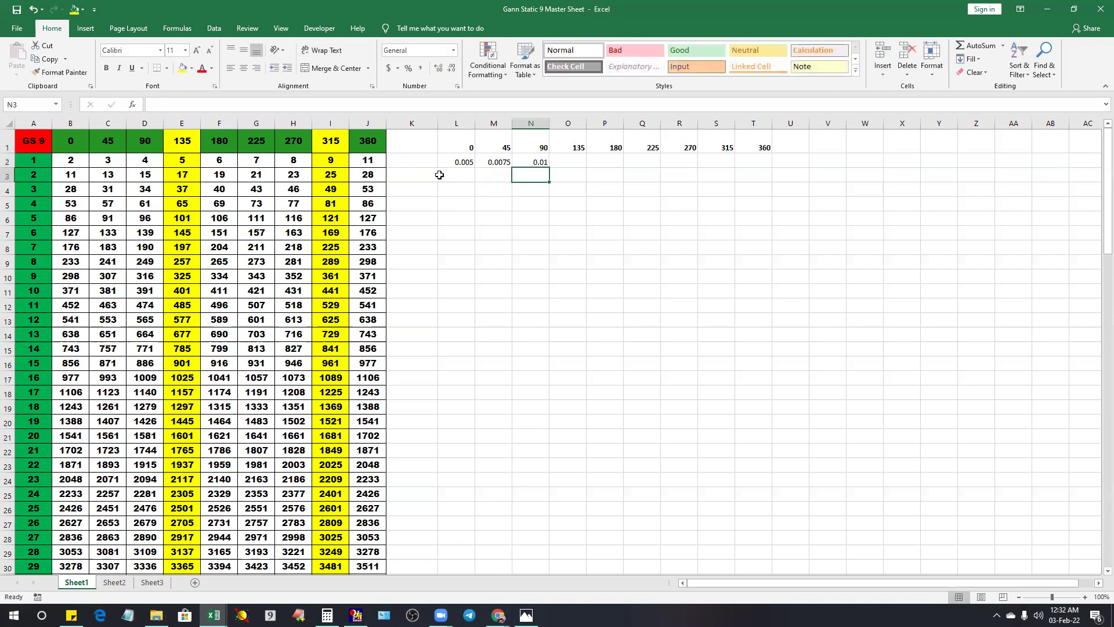
# - Enter the formula =E2/400 in O2 to scale the first 135-degree level
pyautogui.click(565, 164)
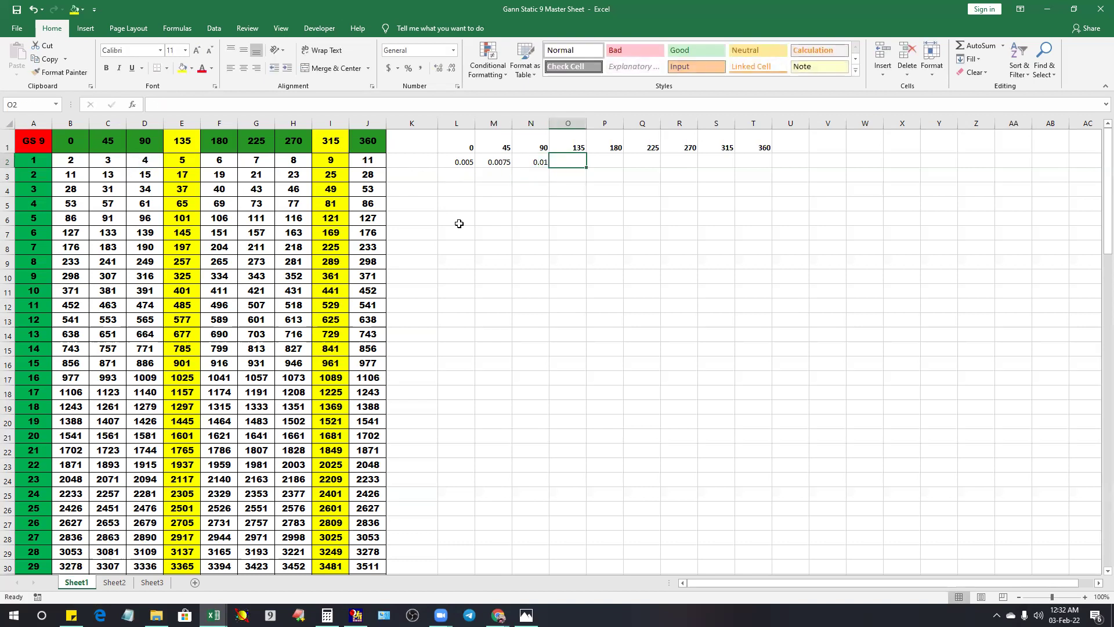
pyautogui.write('=')
pyautogui.click(187, 164)
pyautogui.write('/400')
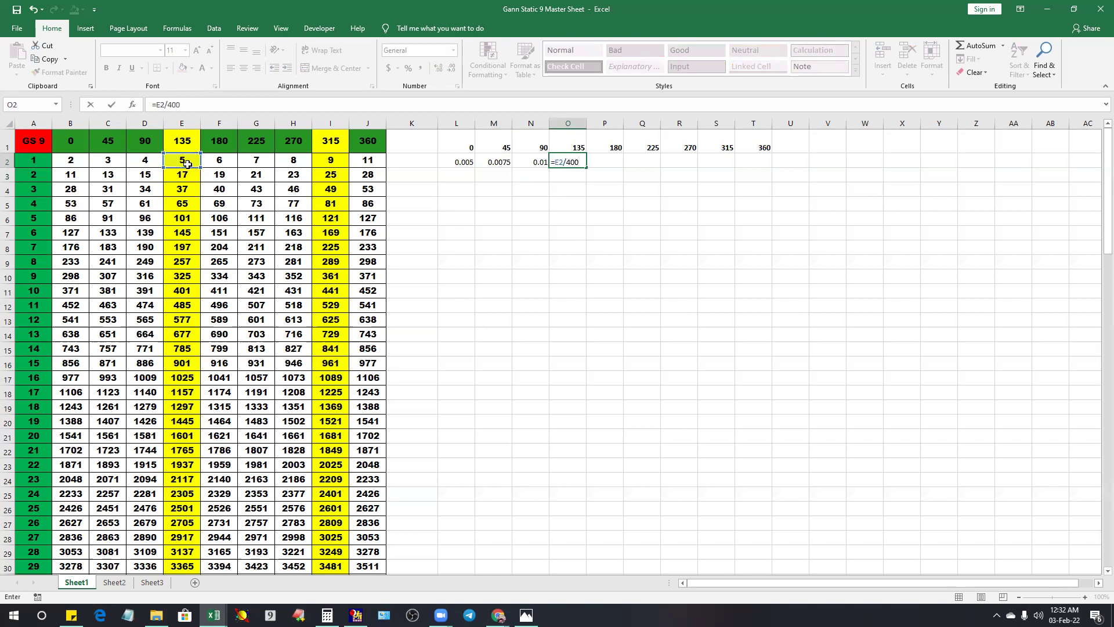
pyautogui.press('Return')
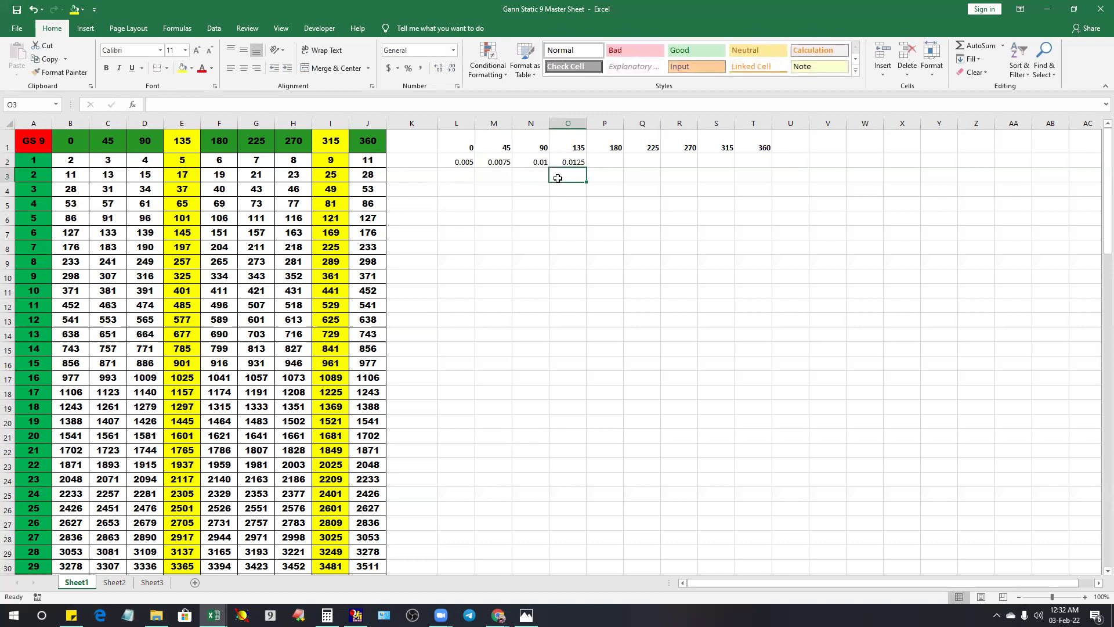
# - Enter the formula =F2/400 in P2 to scale the first 180-degree level
pyautogui.click(604, 164)
pyautogui.write('=')
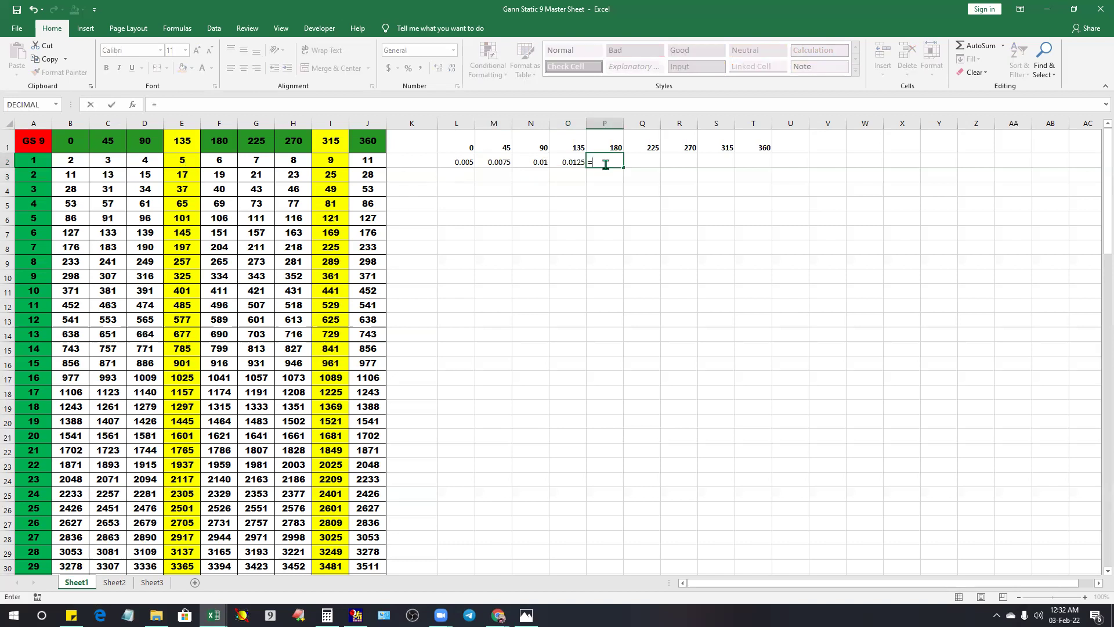
pyautogui.click(221, 160)
pyautogui.write('/400')
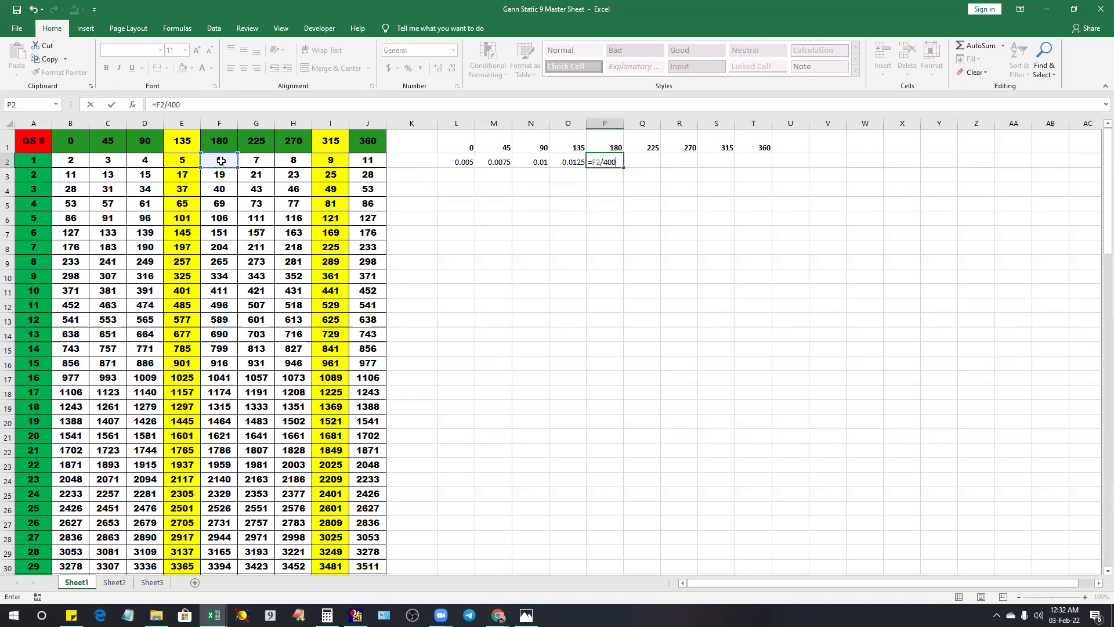
pyautogui.press('Return')
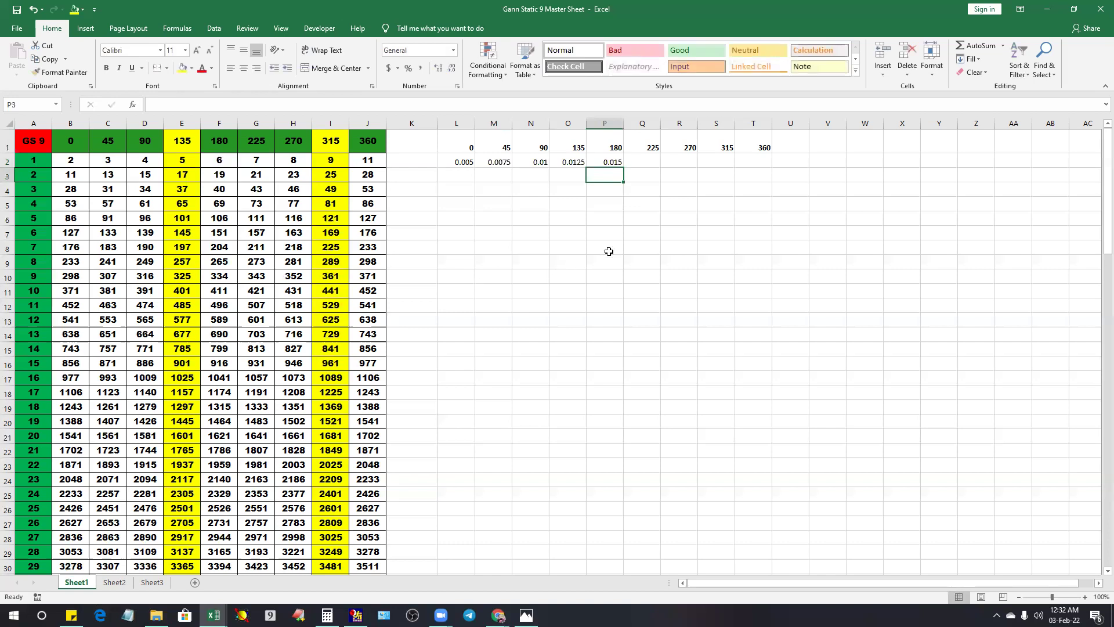
# - Enter the formula =G2/400 in Q2 to scale the first 225-degree level
pyautogui.click(641, 165)
pyautogui.write('=')
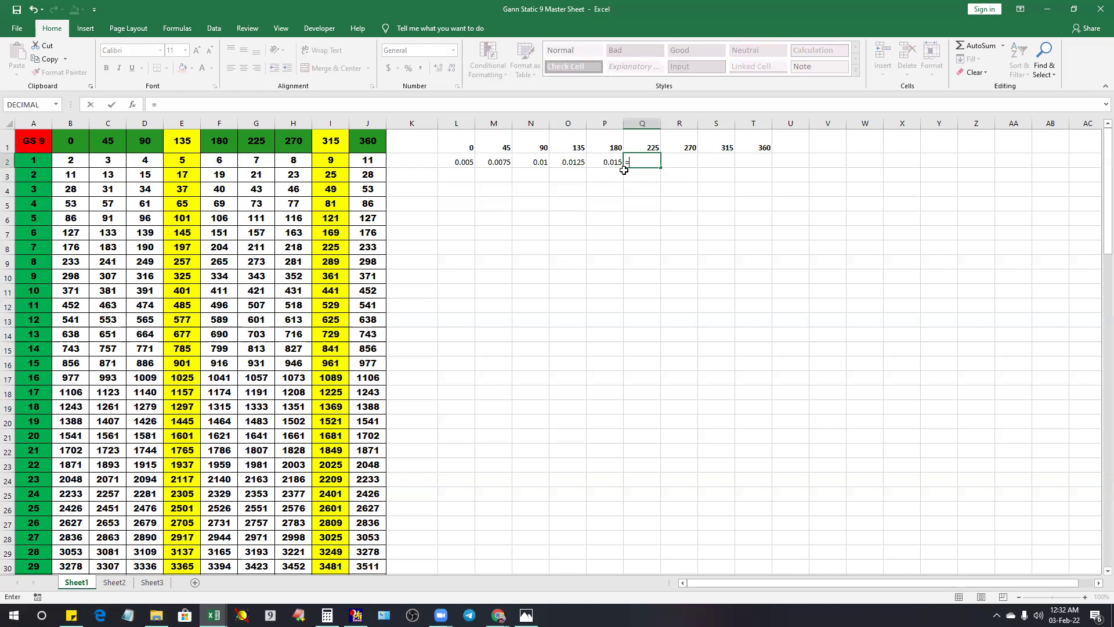
pyautogui.click(261, 159)
pyautogui.write('/40')
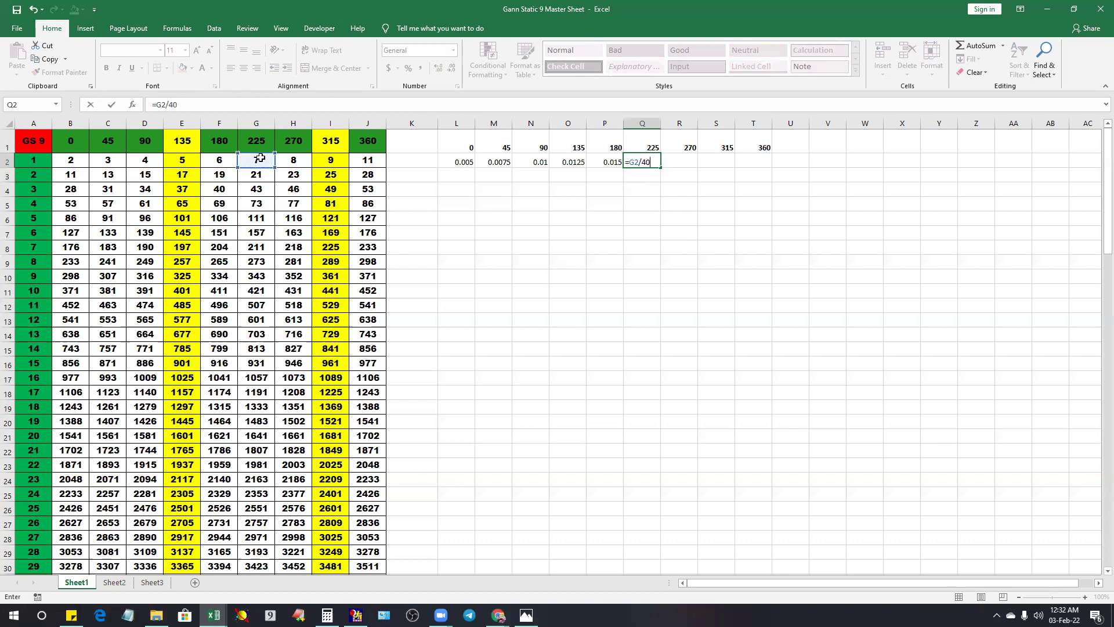
pyautogui.press('Tab')
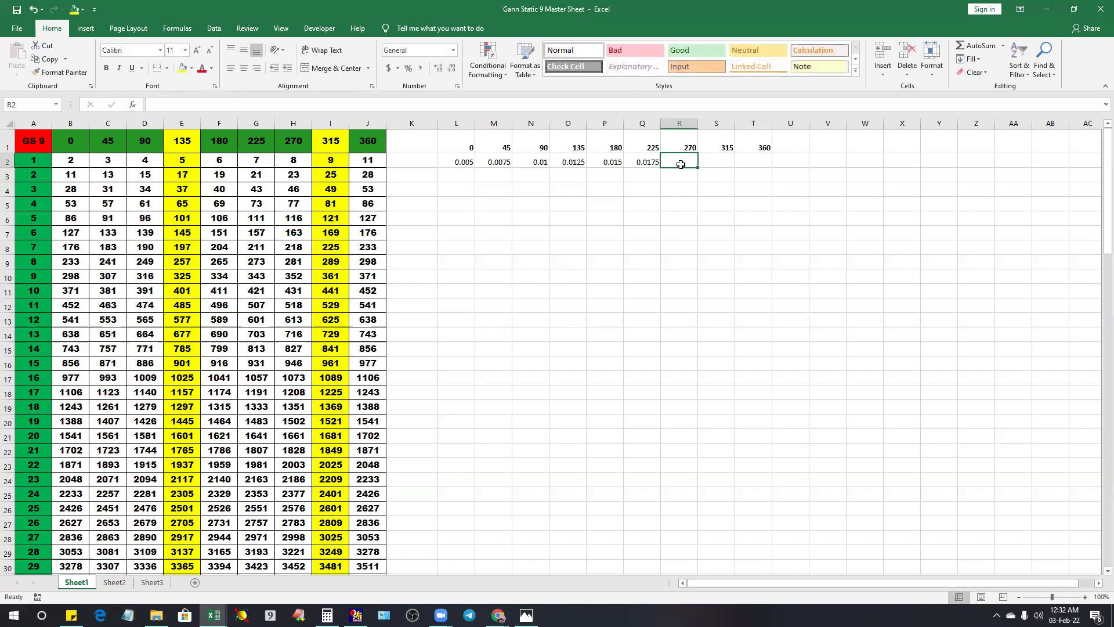
# - Enter the formula =H2/400 in R2 to scale the first 270-degree level
pyautogui.write('=')
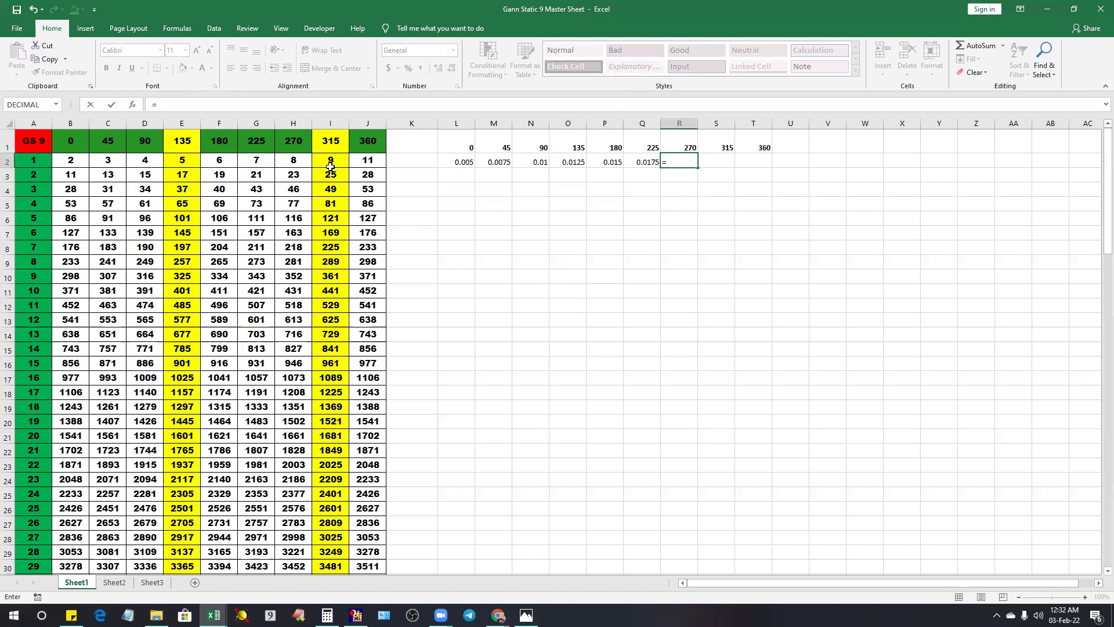
pyautogui.click(296, 161)
pyautogui.write('/400')
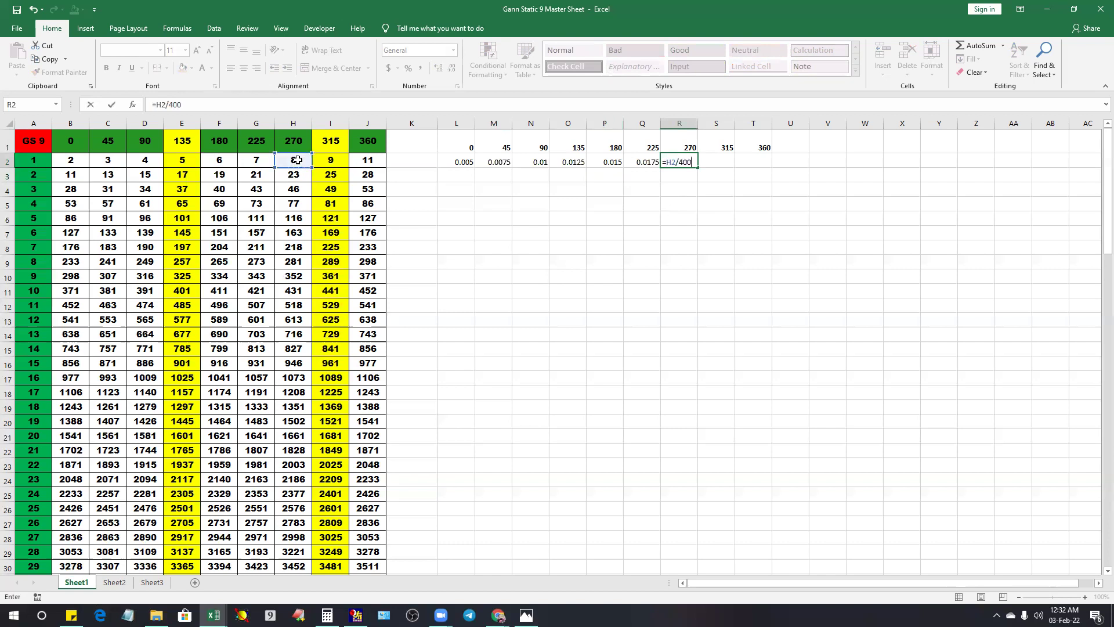
pyautogui.press('Return')
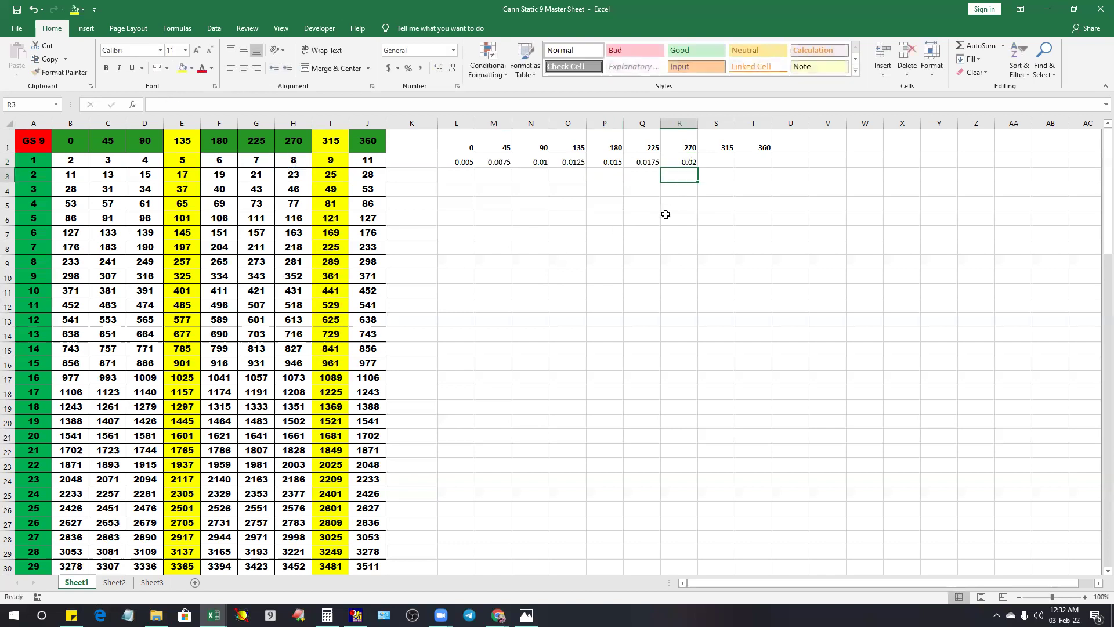
# - Enter the formula =I2/400 in S2 to scale the first 315-degree level
pyautogui.click(719, 164)
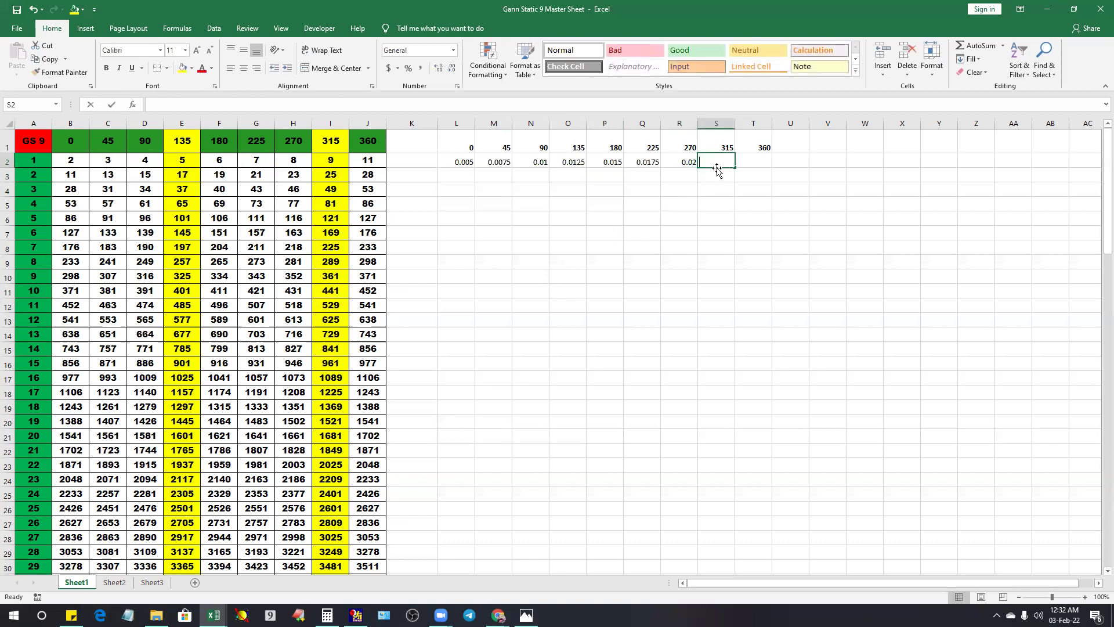
pyautogui.write('=')
pyautogui.click(337, 163)
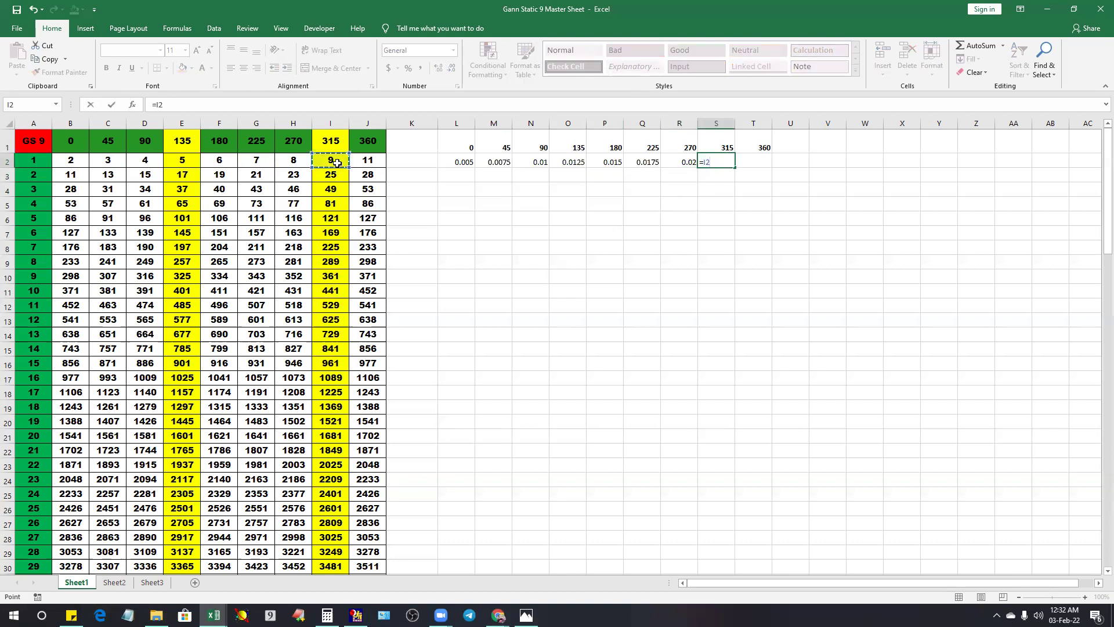
pyautogui.write('/400')
pyautogui.press('Return')
# - Enter the formula =J2/400 in T2 to scale the first 360-degree level
pyautogui.click(742, 159)
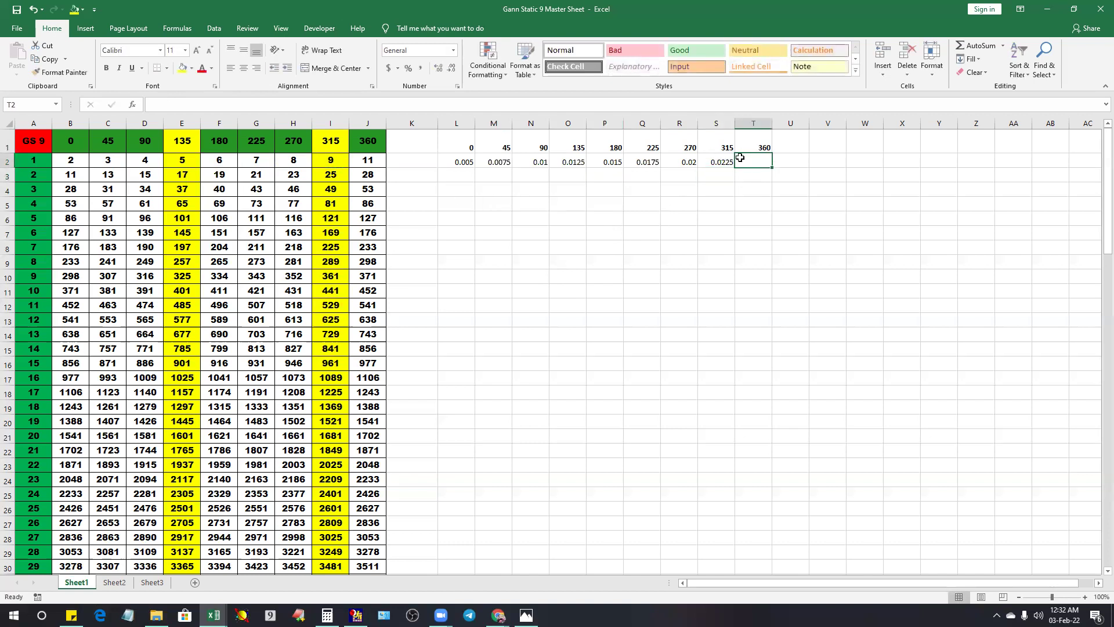
pyautogui.write('=')
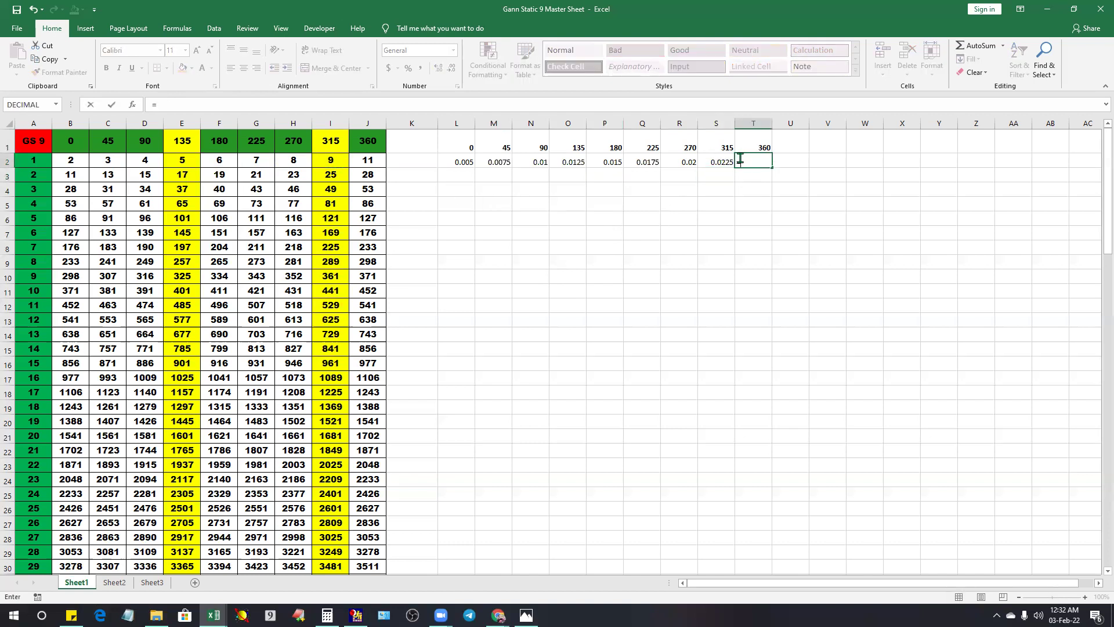
pyautogui.click(370, 162)
pyautogui.write('/400')
pyautogui.press('Return')
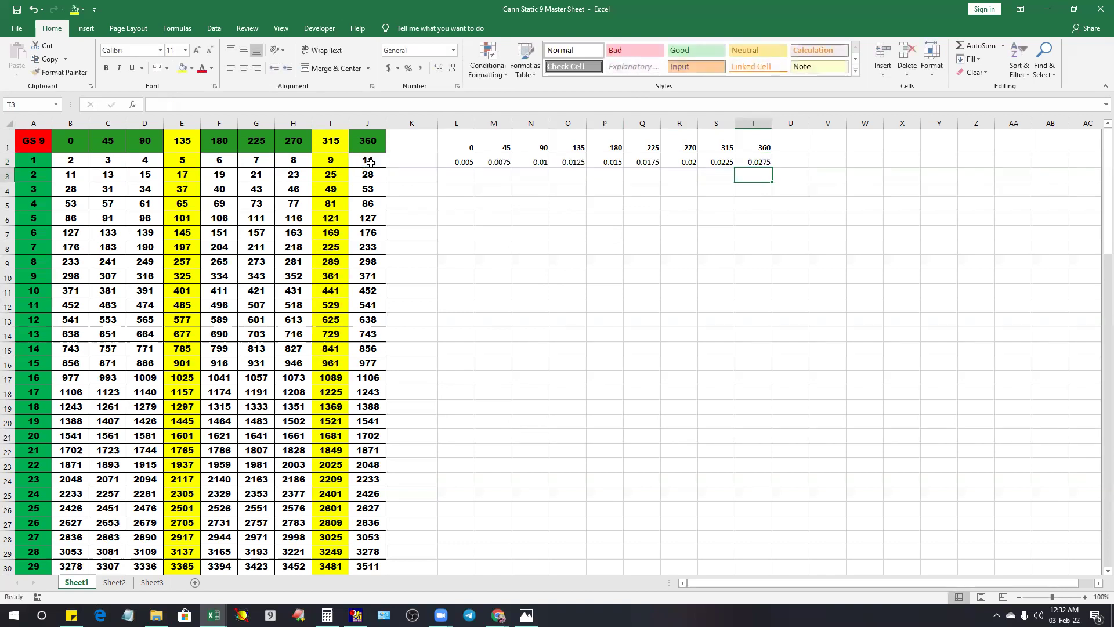
# - Fill the scaling formulas in L2:T2 down through row 104 and look over the filled rows
pyautogui.moveTo(465, 164)
pyautogui.mouseDown()
pyautogui.moveTo(650, 148)
pyautogui.moveTo(783, 168)
pyautogui.moveTo(754, 164)
pyautogui.moveTo(772, 337)
pyautogui.moveTo(771, 319)
pyautogui.moveTo(772, 566)
pyautogui.moveTo(772, 551)
pyautogui.moveTo(716, 562)
pyautogui.moveTo(722, 530)
pyautogui.mouseUp()
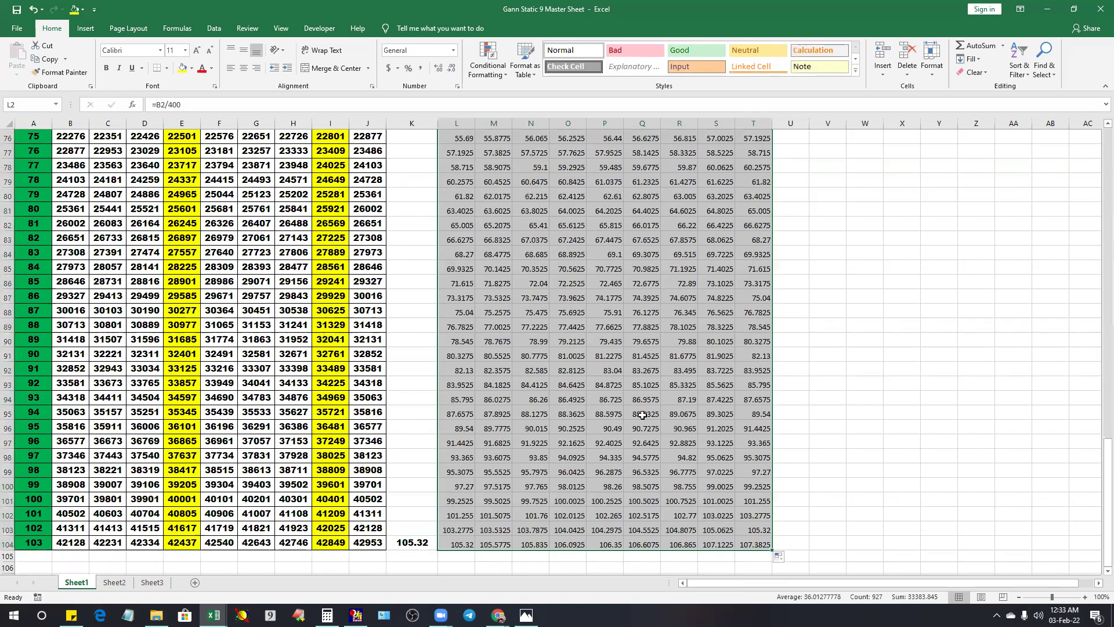
pyautogui.scroll(20, 642, 415)
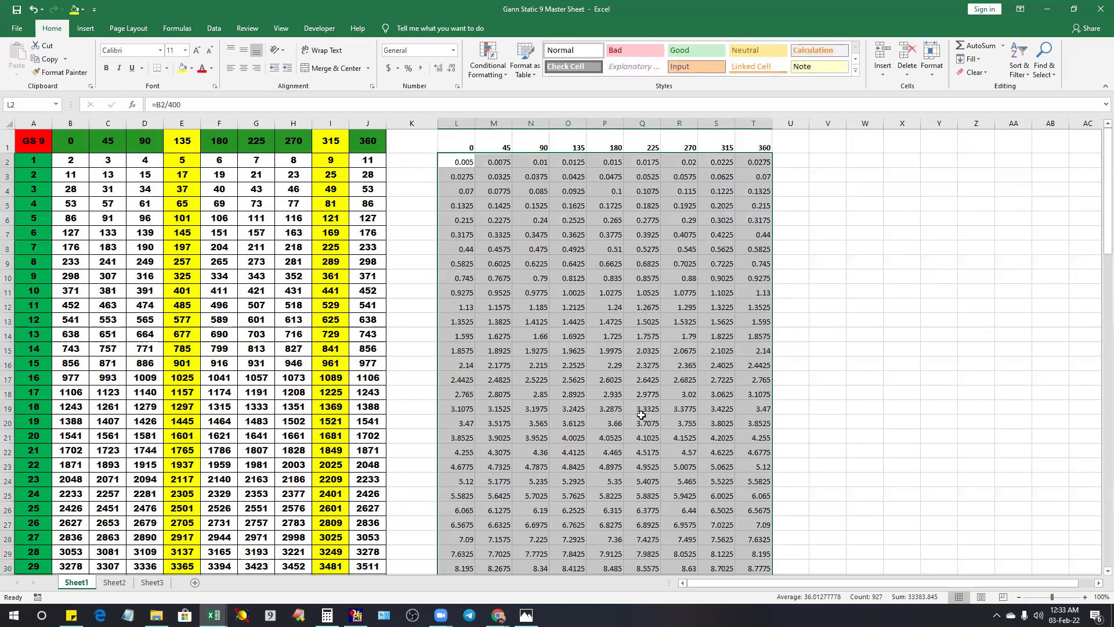
pyautogui.scroll(-4, 642, 414)
pyautogui.scroll(-12, 603, 459)
pyautogui.scroll(8, 602, 417)
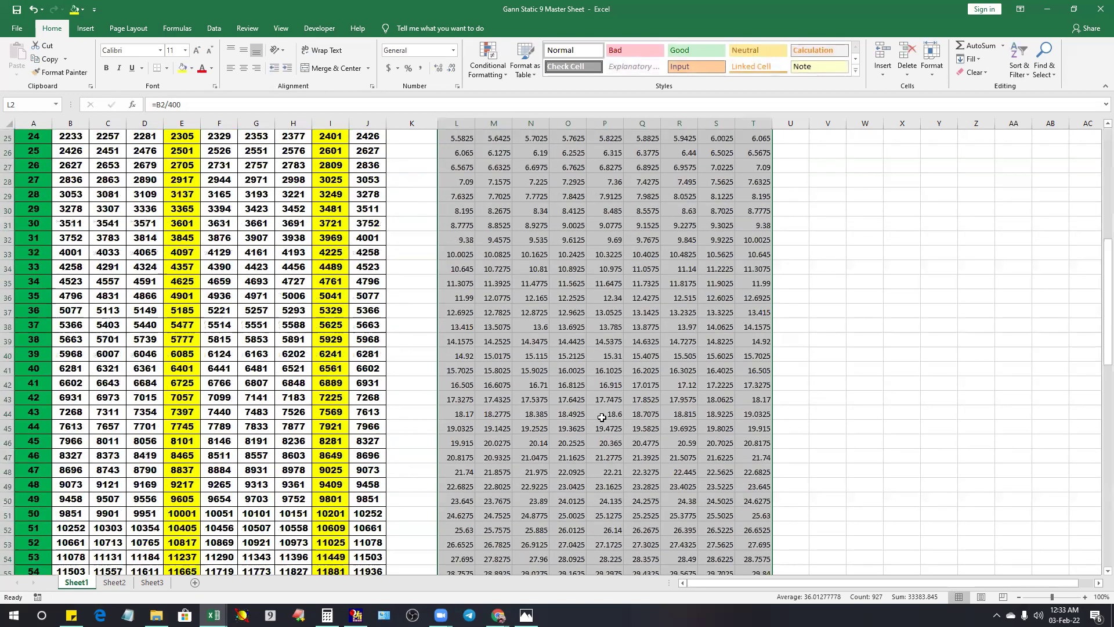
pyautogui.scroll(8, 602, 416)
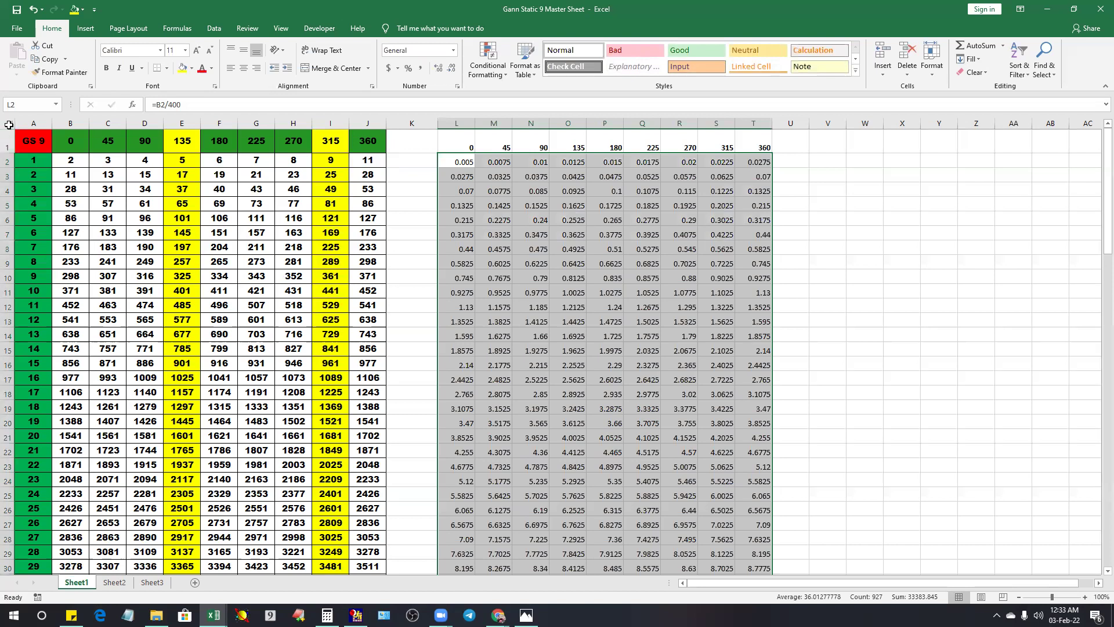
# - Freeze the worksheet's top row, which holds the degree headers
pyautogui.moveTo(9, 124); pyautogui.dragTo(34, 126)
pyautogui.click(33, 141)
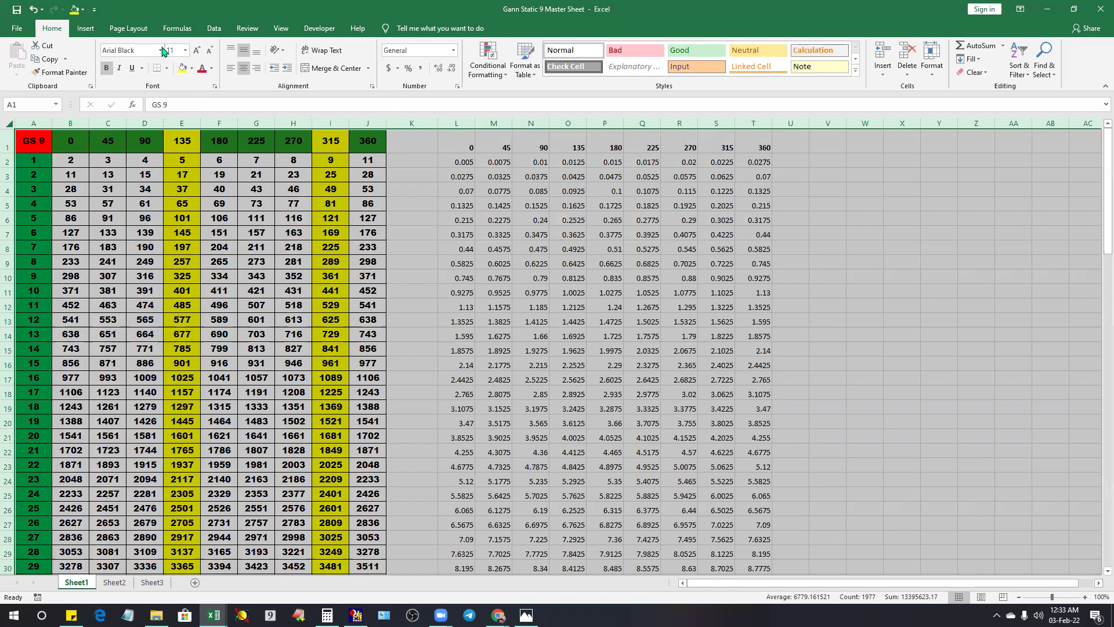
pyautogui.click(279, 30)
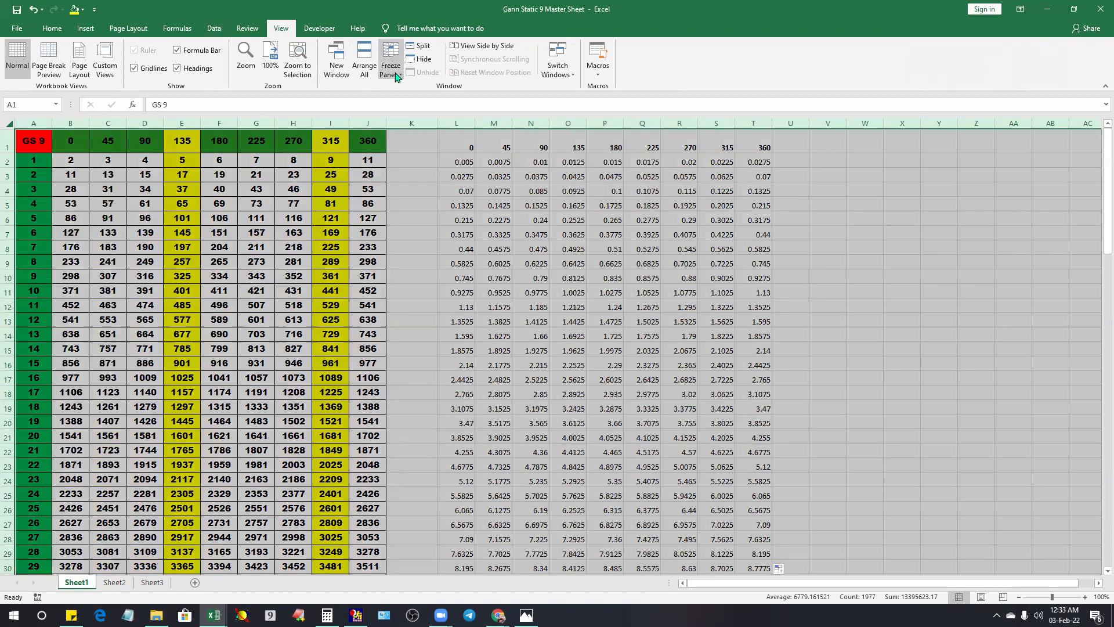
pyautogui.click(396, 74)
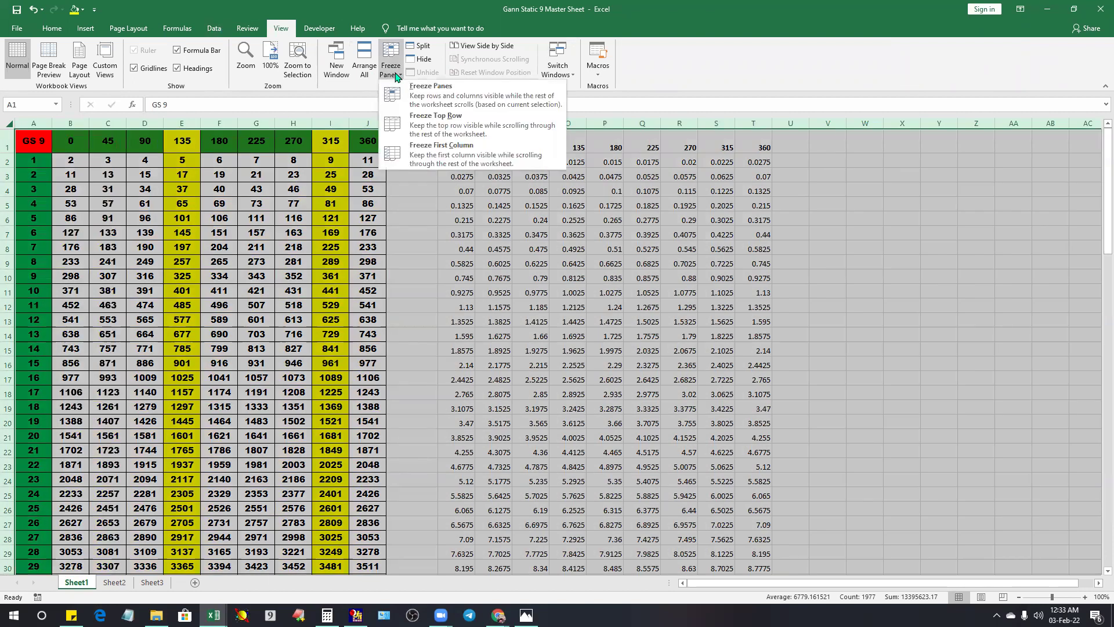
pyautogui.click(456, 125)
# - Look through the scaled levels down to row 104 beneath the frozen degree headers
pyautogui.scroll(-12, 505, 300)
pyautogui.scroll(-7, 503, 300)
pyautogui.scroll(-7, 905, 357)
pyautogui.click(902, 363)
pyautogui.scroll(11, 526, 271)
pyautogui.scroll(-2, 578, 354)
pyautogui.scroll(-8, 578, 354)
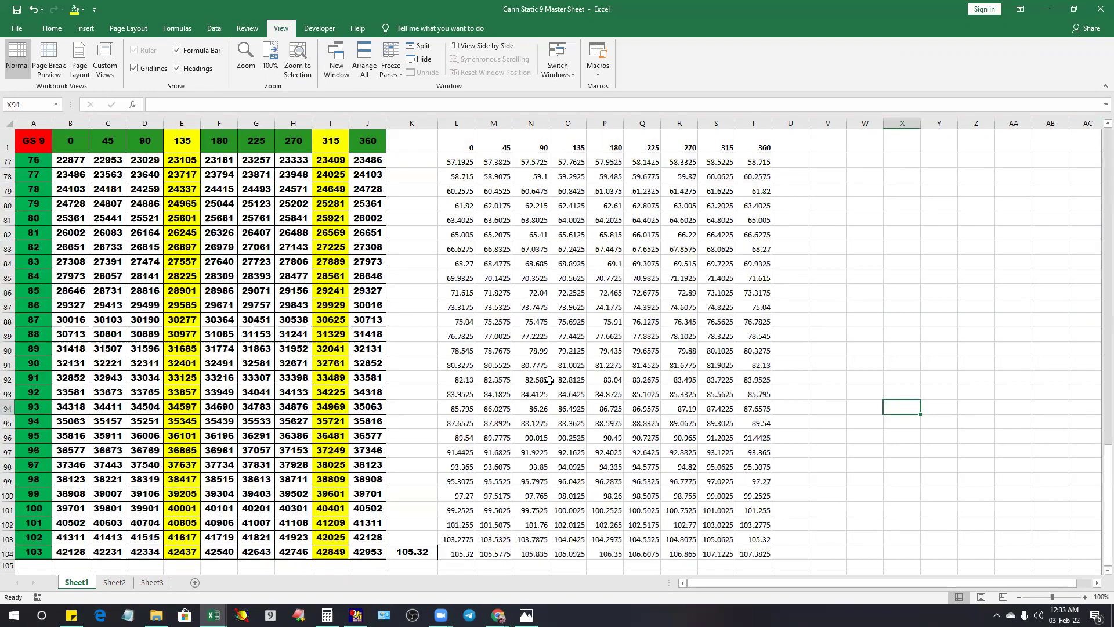
pyautogui.scroll(9, 577, 353)
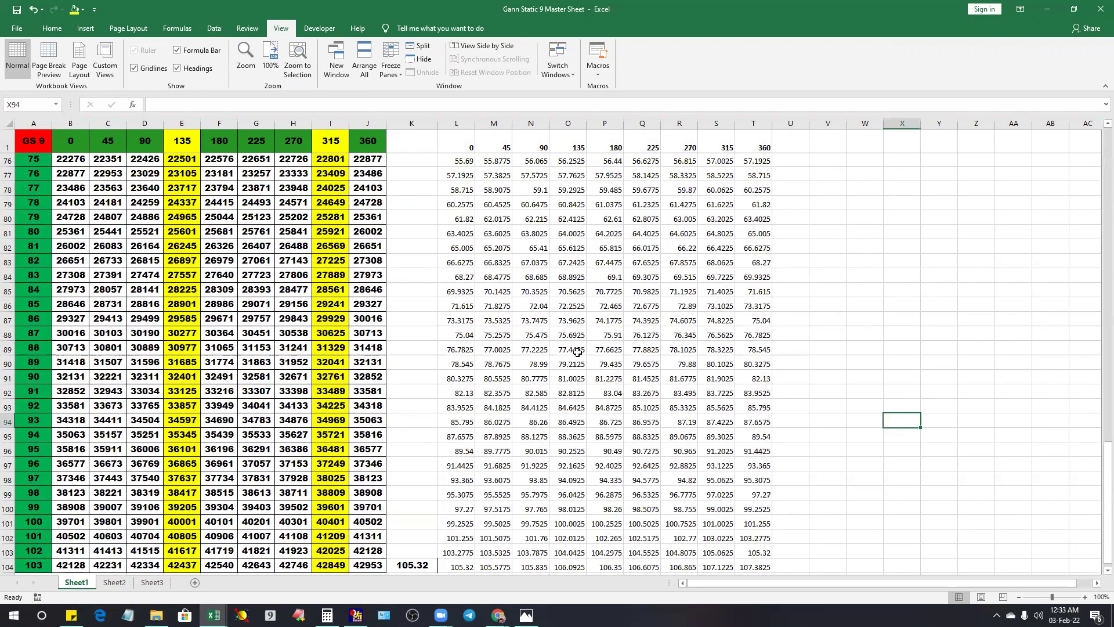
# - Switch to Chrome and examine the latest prices on the USDINR22FEBFUT 5-minute chart
pyautogui.moveTo(498, 615)
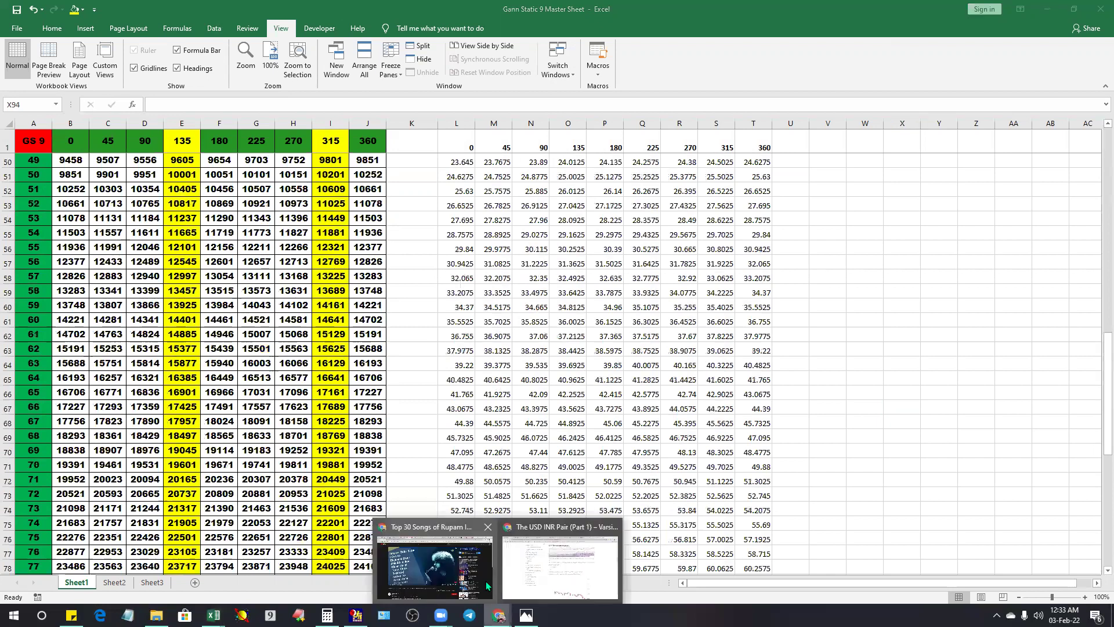
pyautogui.click(555, 574)
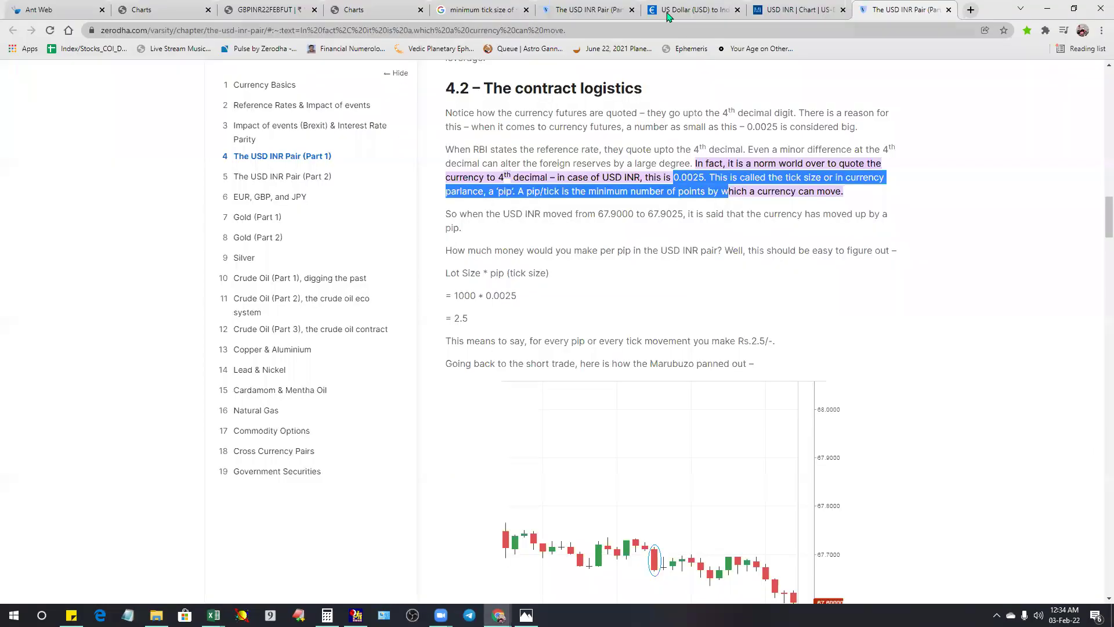
pyautogui.click(354, 10)
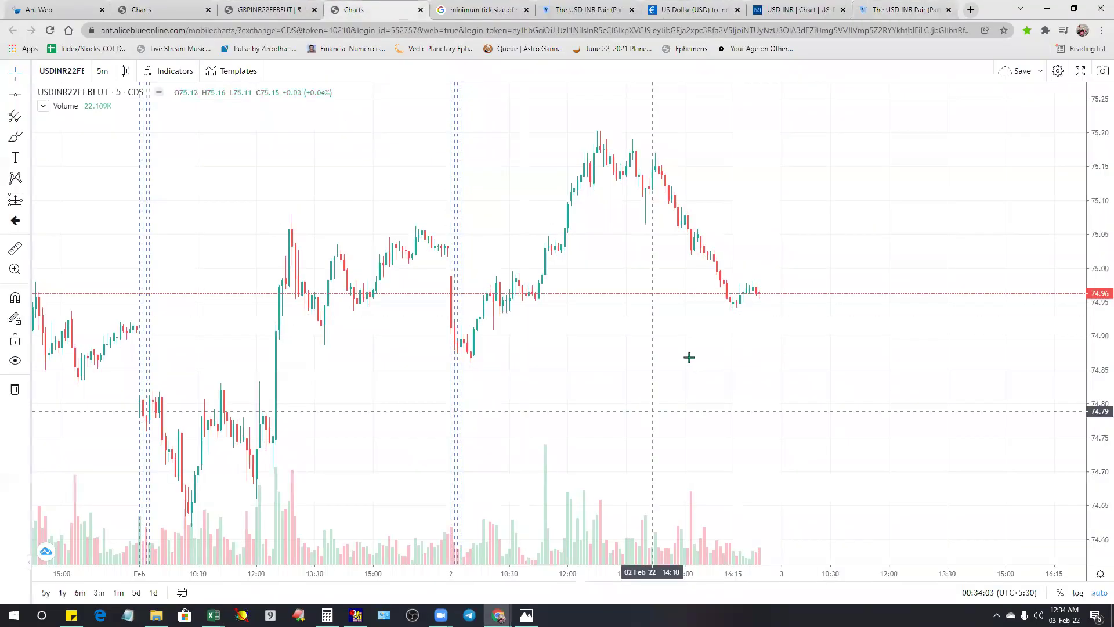
pyautogui.moveTo(525, 318); pyautogui.dragTo(444, 279)
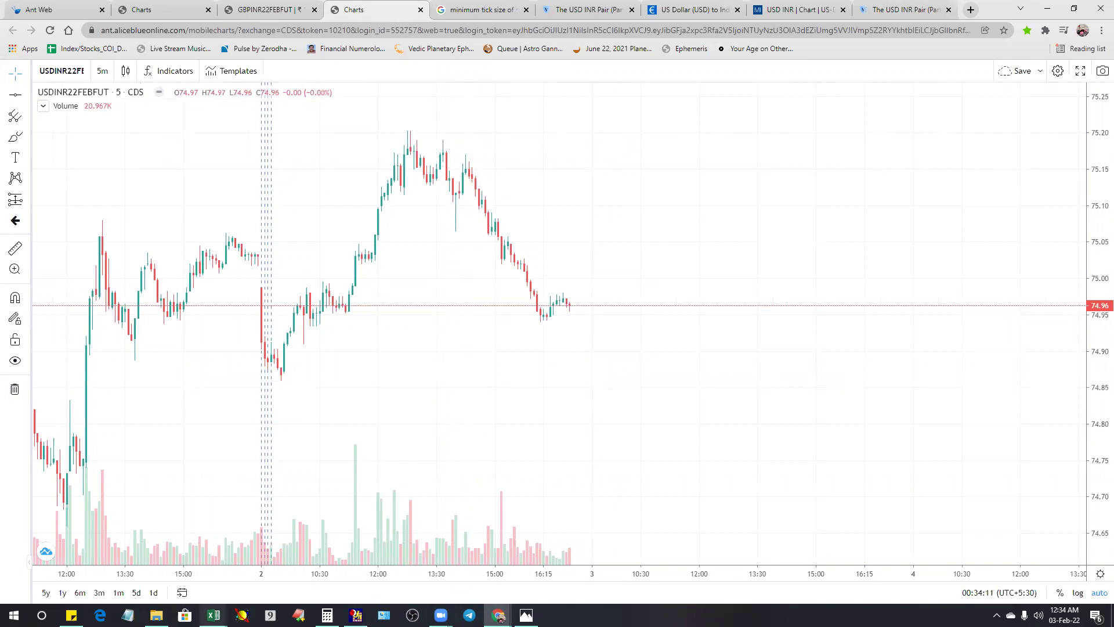
# - Return to the Excel sheet, find the scaled levels near the current USD INR price, and copy the 315-degree value 74.8225 in S87
pyautogui.moveTo(213, 615)
pyautogui.click(317, 589)
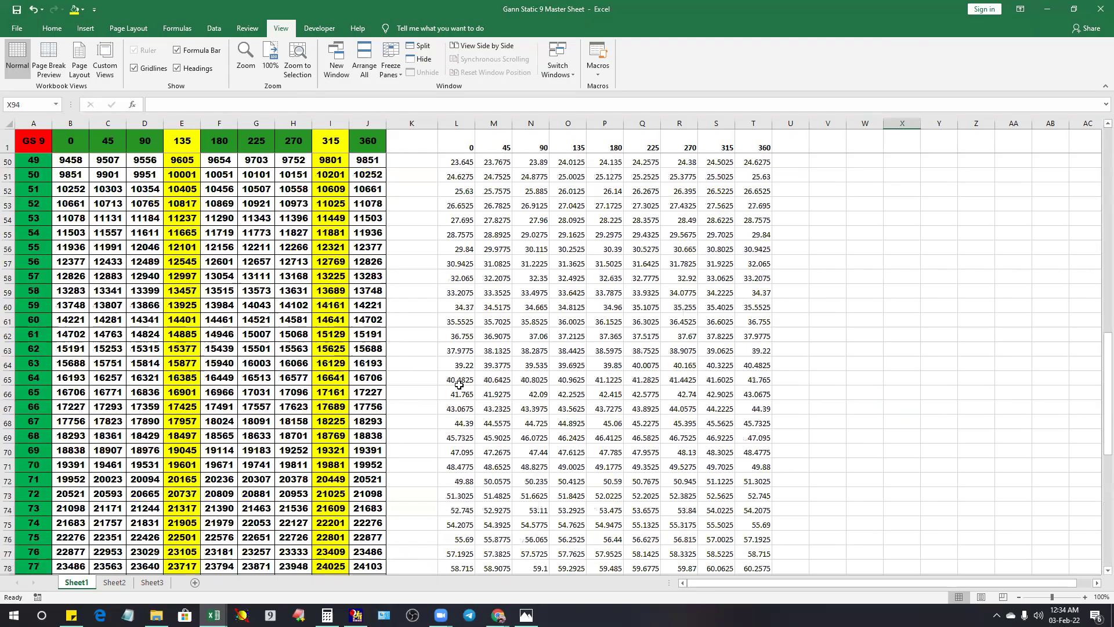
pyautogui.scroll(-5, 614, 407)
pyautogui.scroll(-2, 609, 410)
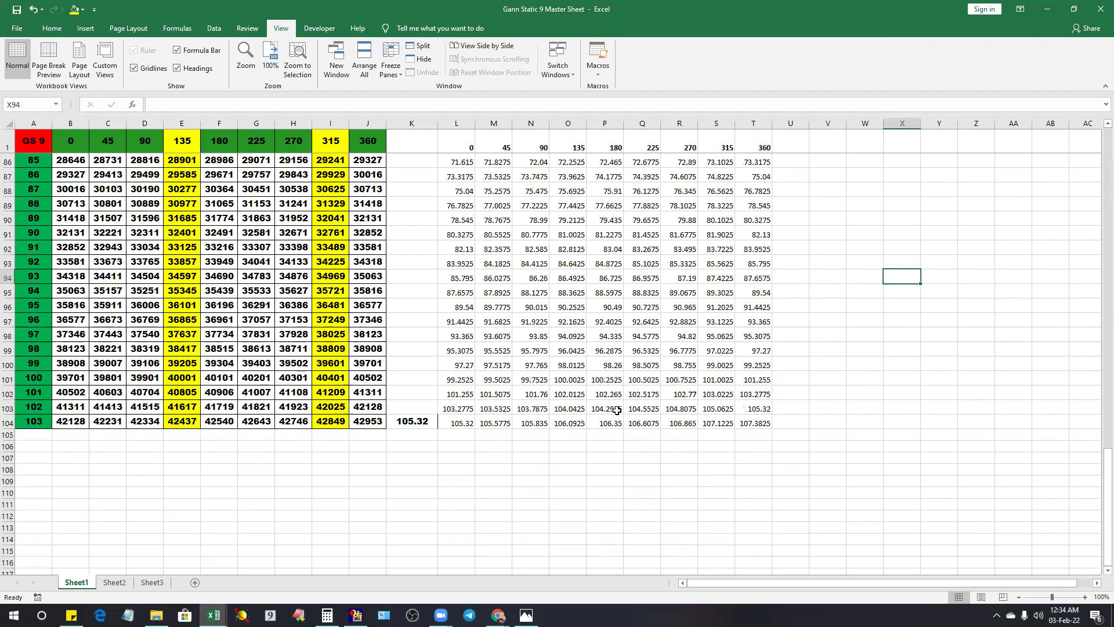
pyautogui.click(573, 369)
pyautogui.click(498, 370)
pyautogui.click(638, 351)
pyautogui.click(606, 351)
pyautogui.click(637, 351)
pyautogui.click(678, 353)
pyautogui.click(709, 351)
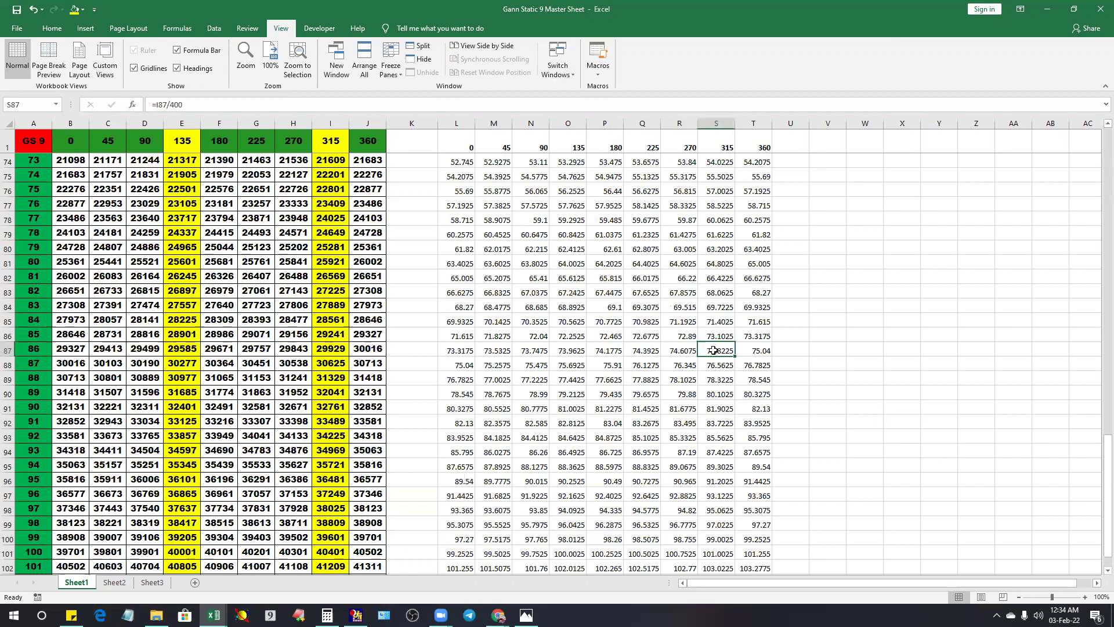
pyautogui.rightClick(713, 351)
pyautogui.click(742, 372)
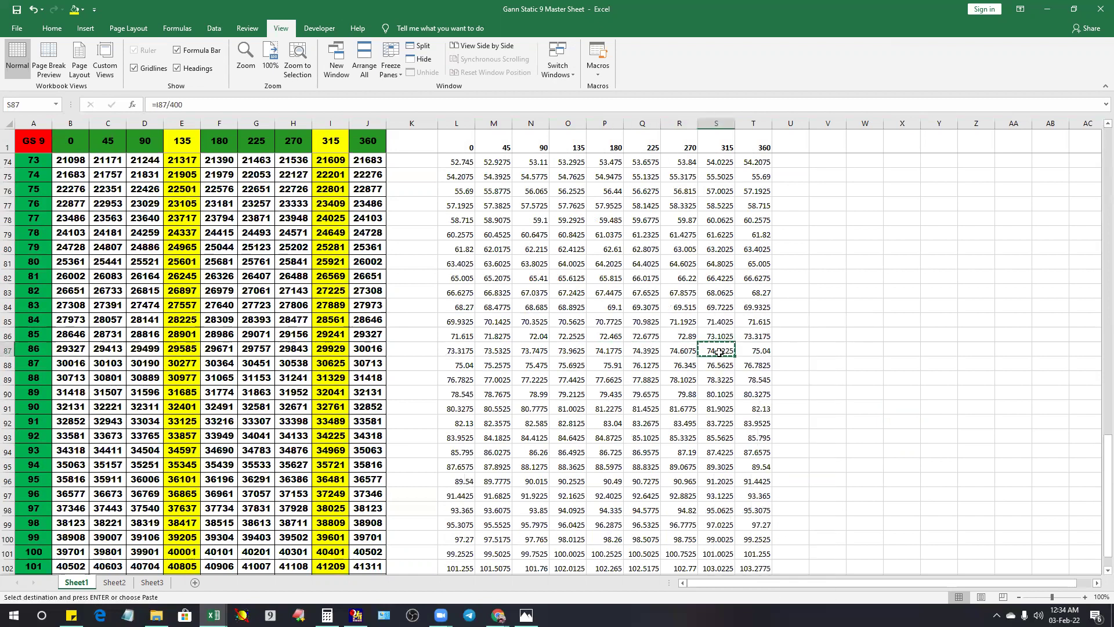
# - Switch to the USDINR22FEBFUT chart in Chrome, add a horizontal line, and set its price to the copied 74.8225 level
pyautogui.moveTo(498, 615)
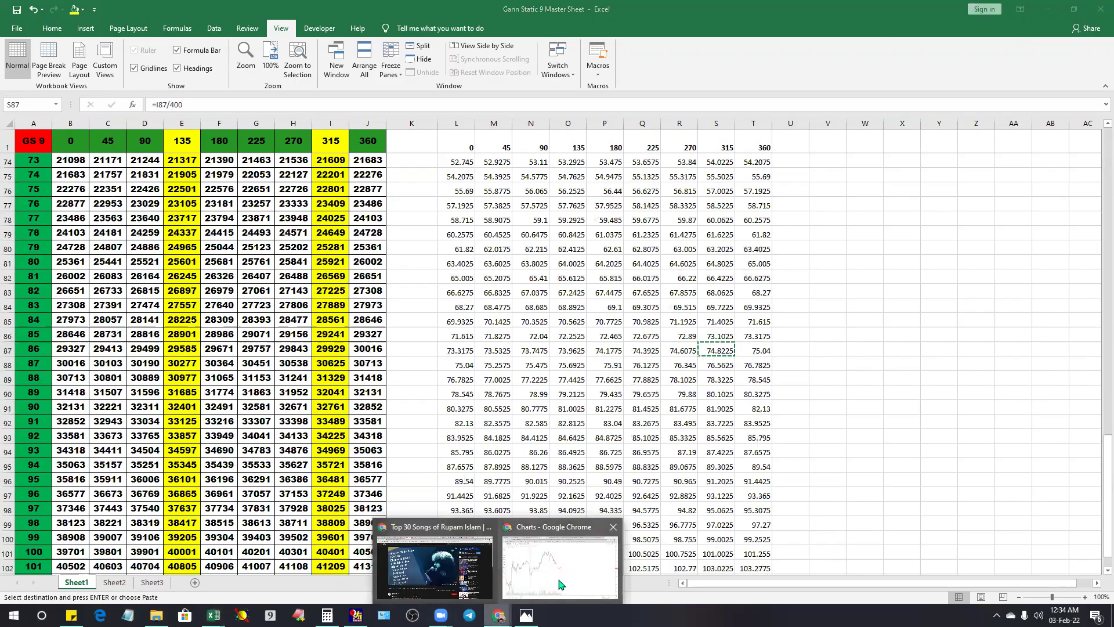
pyautogui.click(548, 551)
pyautogui.click(406, 372)
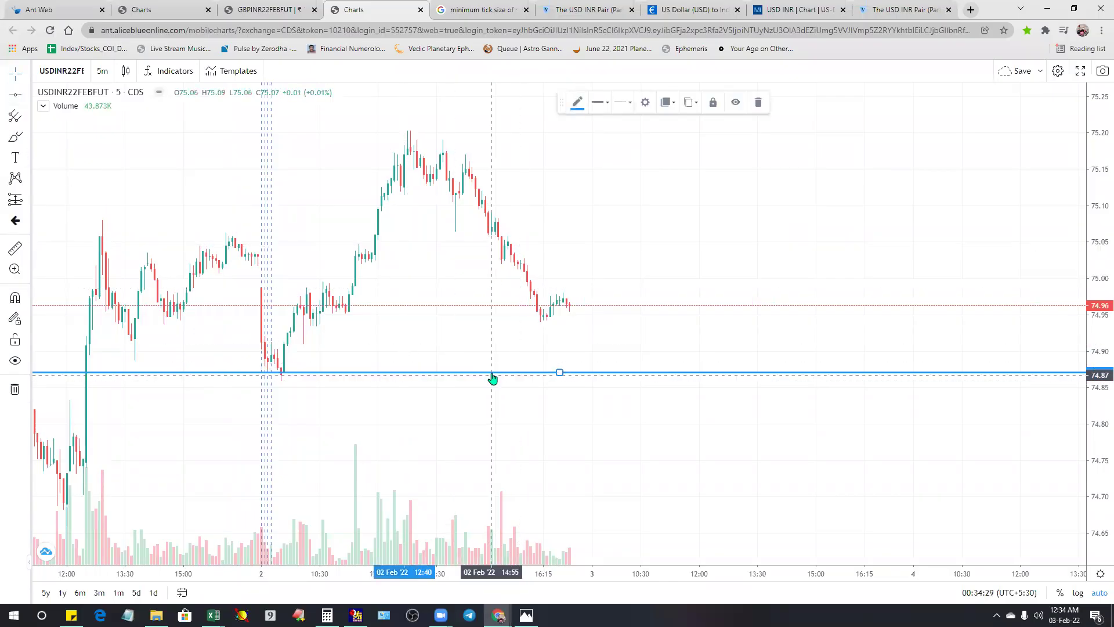
pyautogui.doubleClick(493, 373)
pyautogui.rightClick(532, 321)
pyautogui.click(572, 376)
pyautogui.click(634, 404)
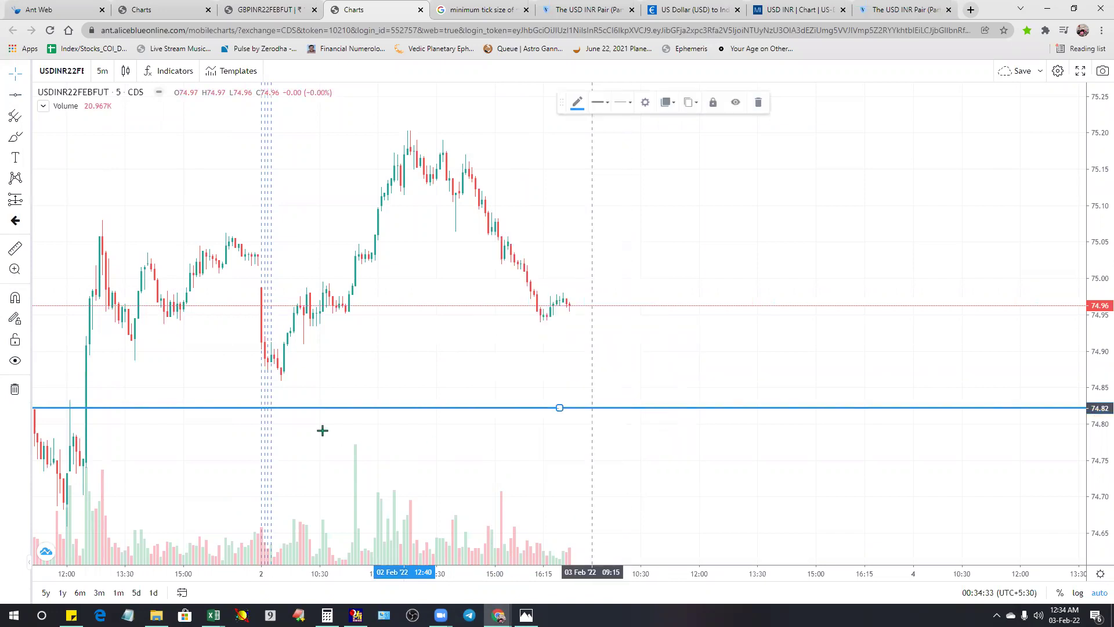
# - Label the horizontal line at 74.82 with the text 315
pyautogui.scroll(-4, 529, 442)
pyautogui.scroll(3, 528, 442)
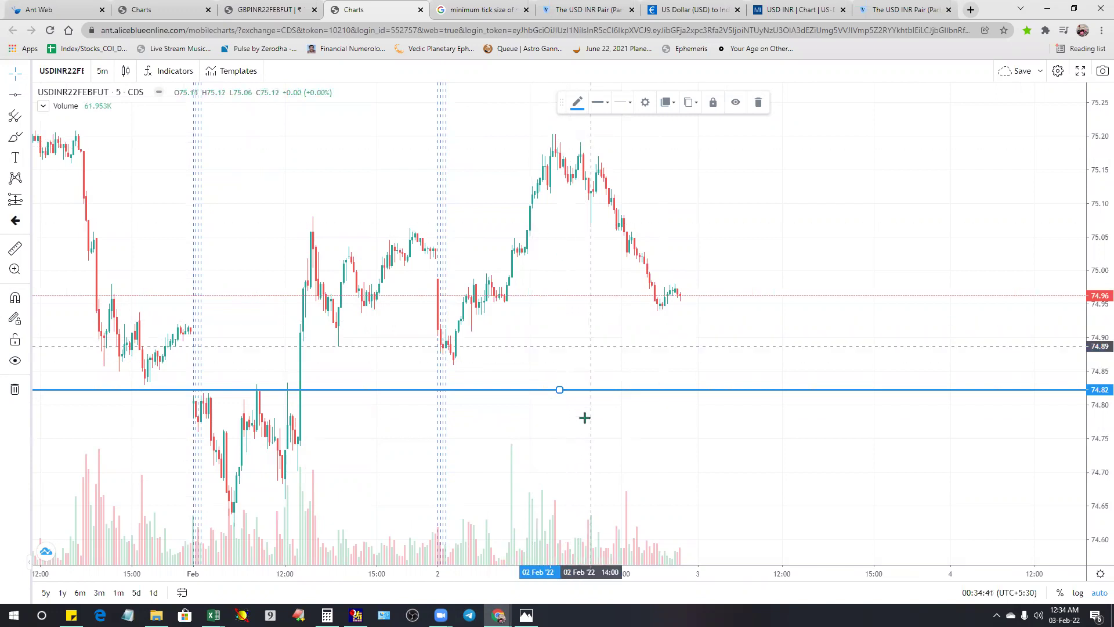
pyautogui.doubleClick(583, 391)
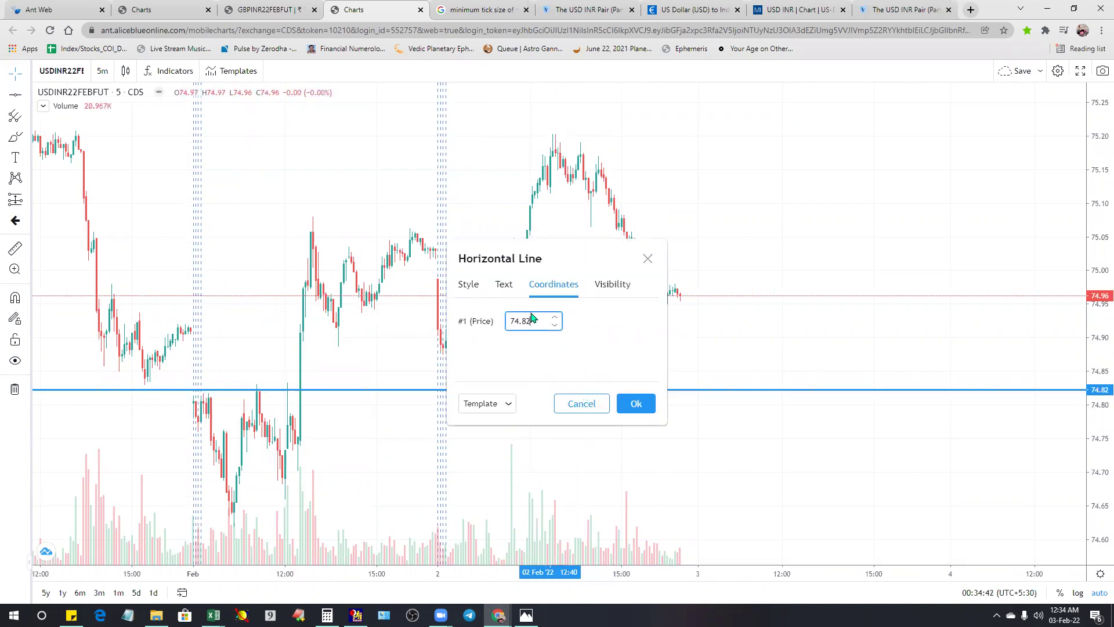
pyautogui.click(503, 287)
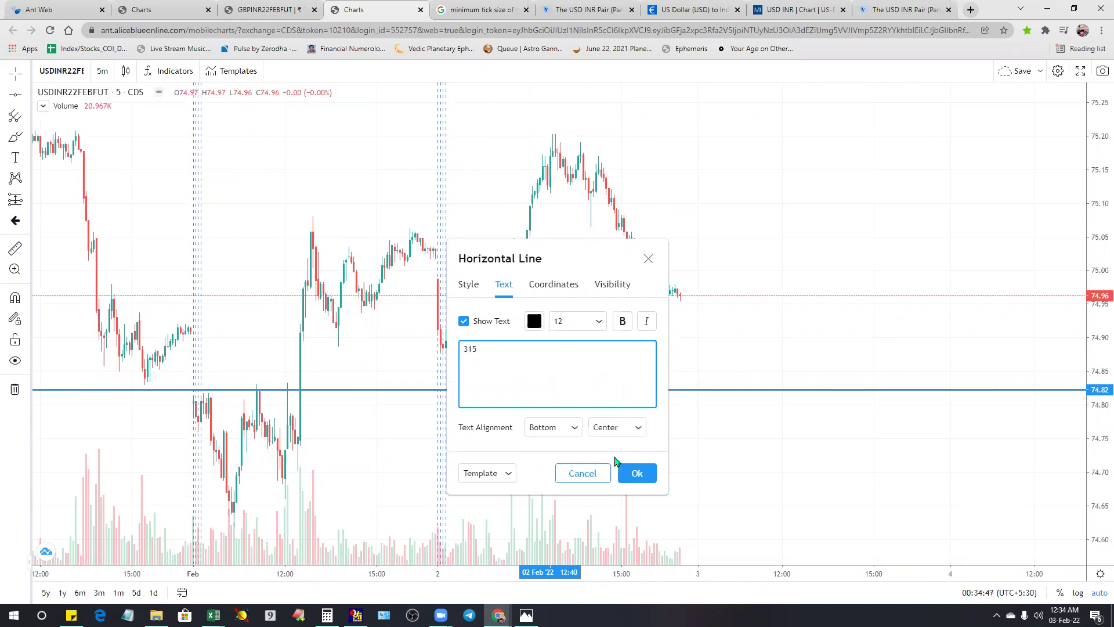
pyautogui.click(637, 475)
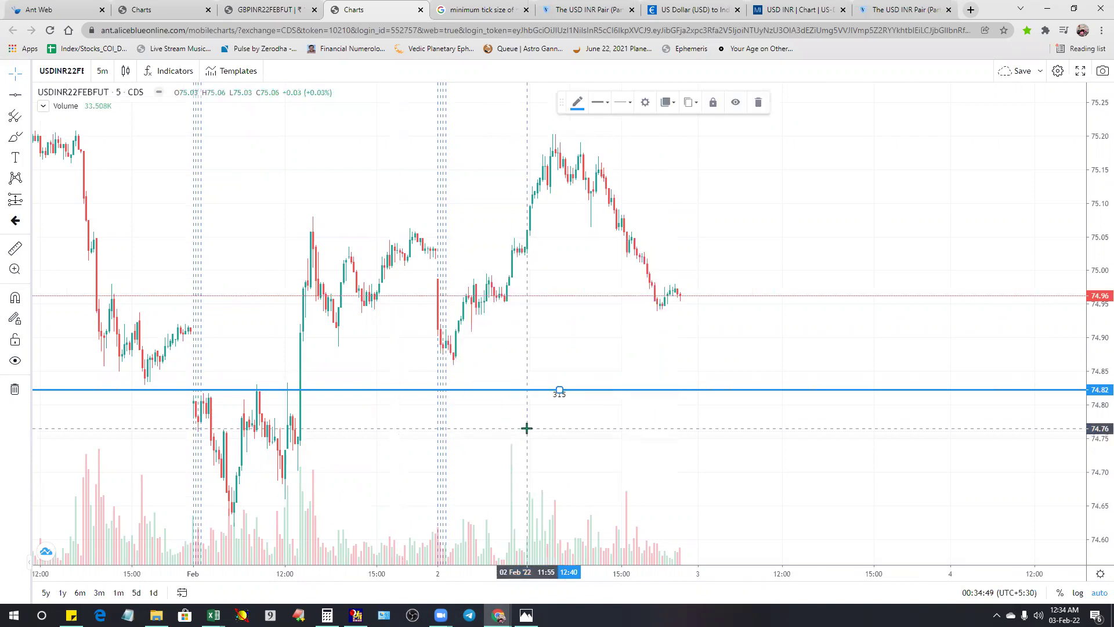
pyautogui.scroll(3, 499, 446)
pyautogui.scroll(-5, 499, 447)
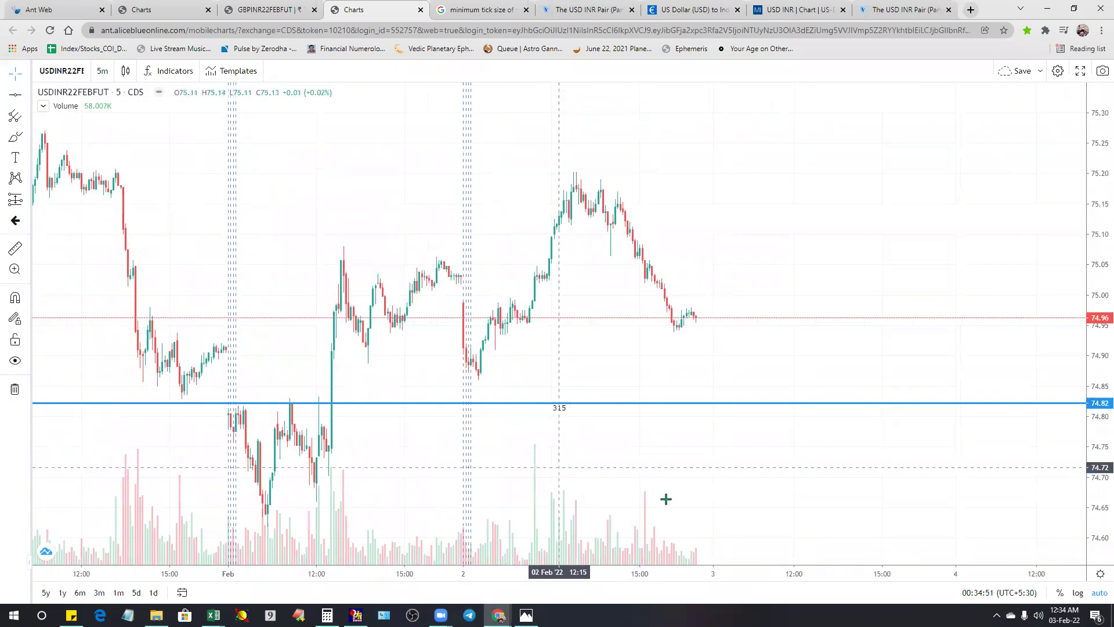
pyautogui.click(577, 404)
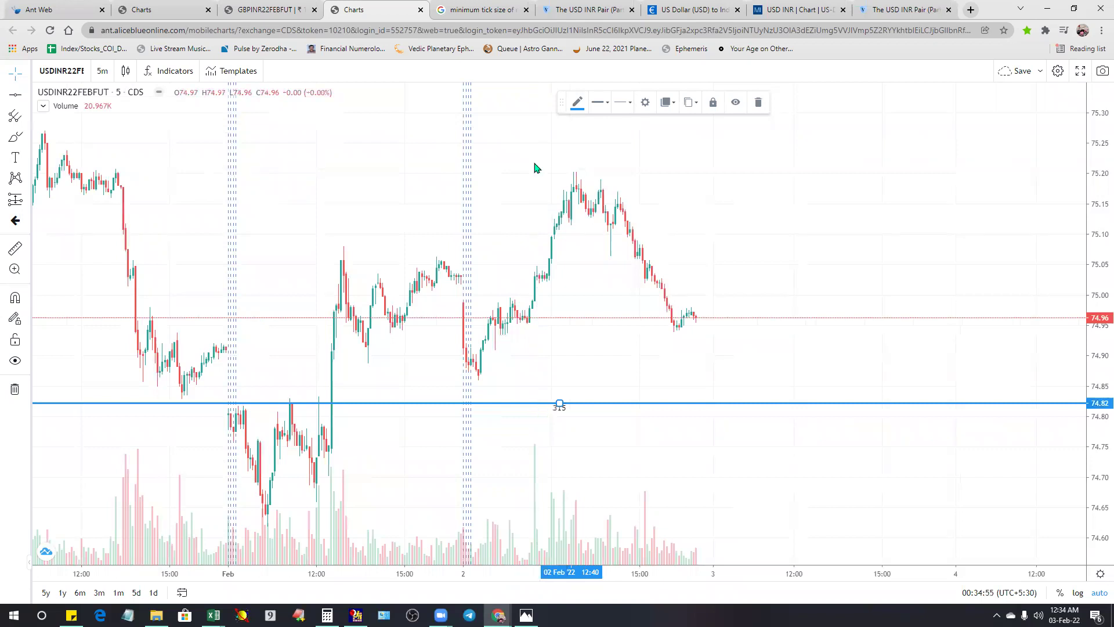
pyautogui.moveTo(627, 333); pyautogui.dragTo(406, 281)
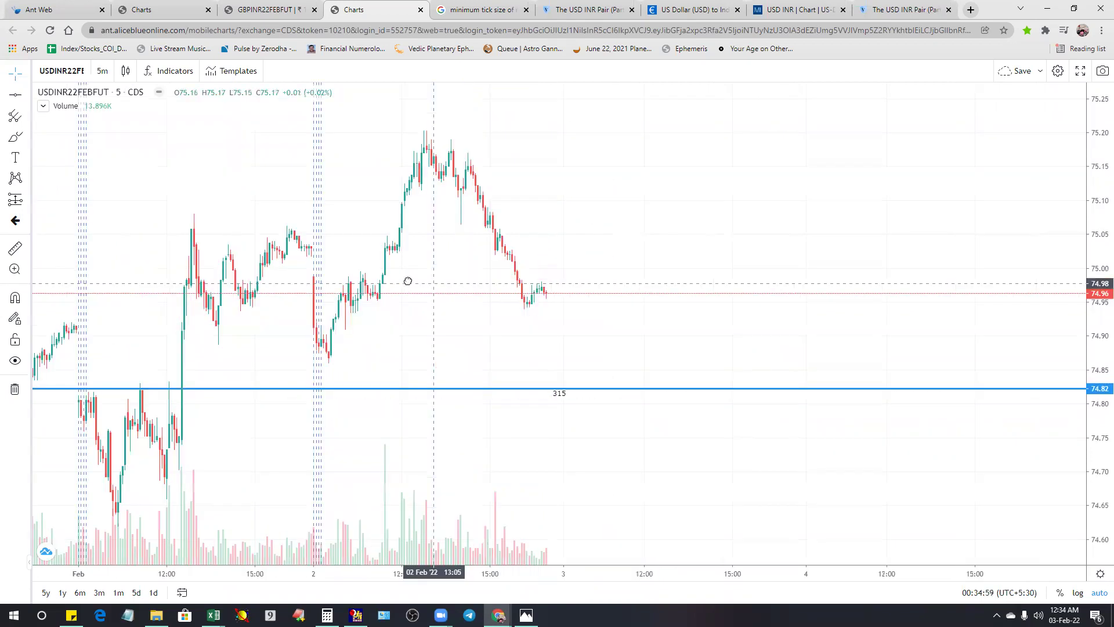
pyautogui.moveTo(485, 288); pyautogui.dragTo(592, 291)
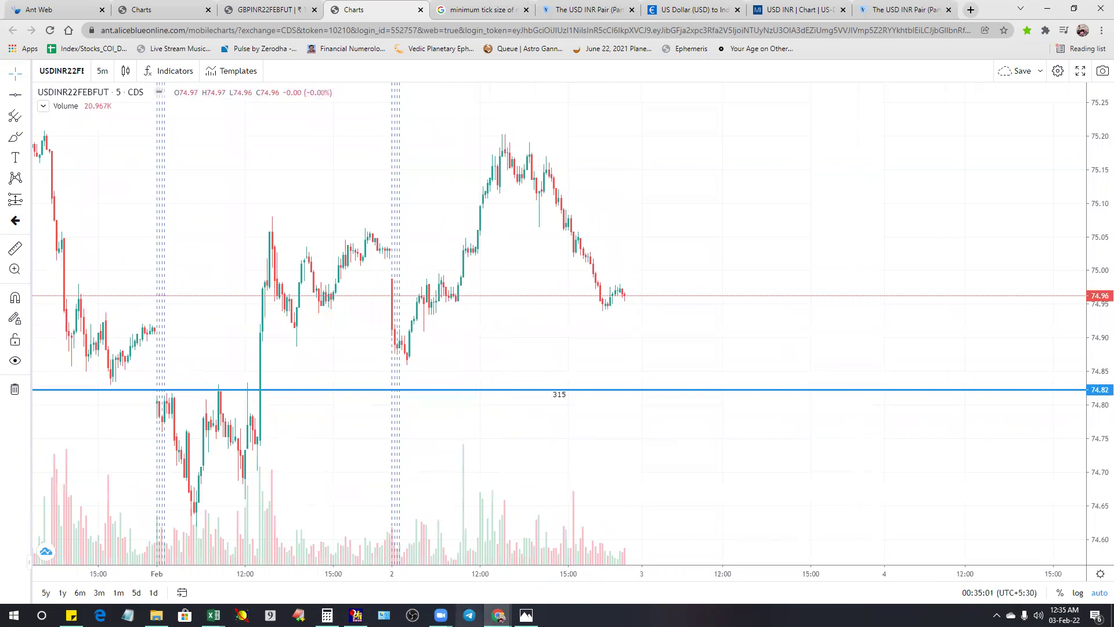
# - Switch to the Gann Static 9 Master Sheet in Excel and copy the 360-degree value 75.04 in T87
pyautogui.moveTo(213, 614)
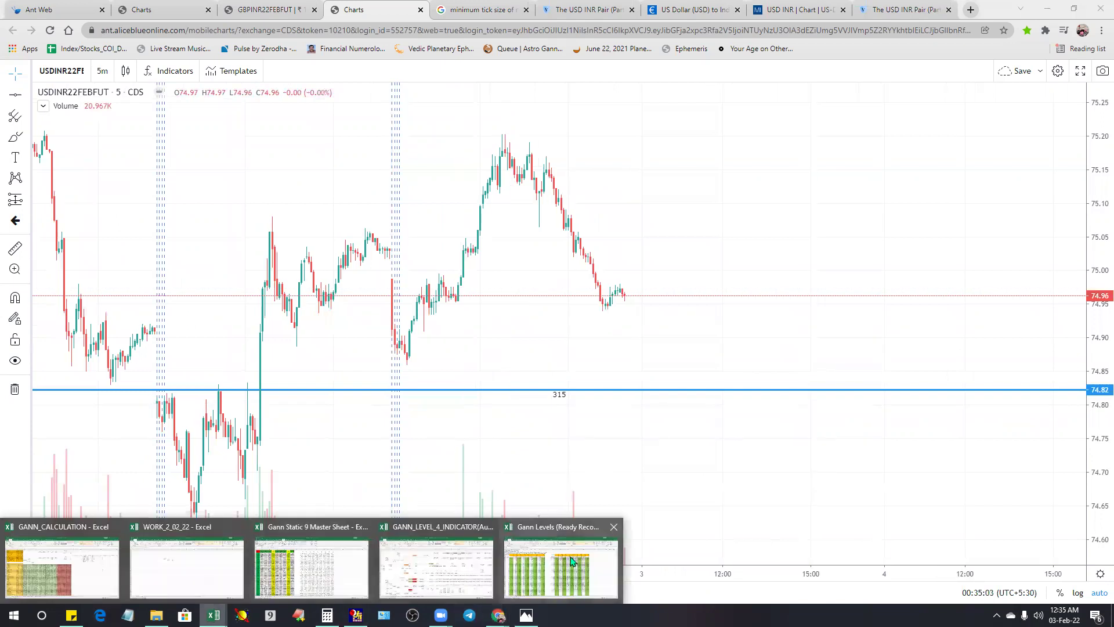
pyautogui.click(316, 570)
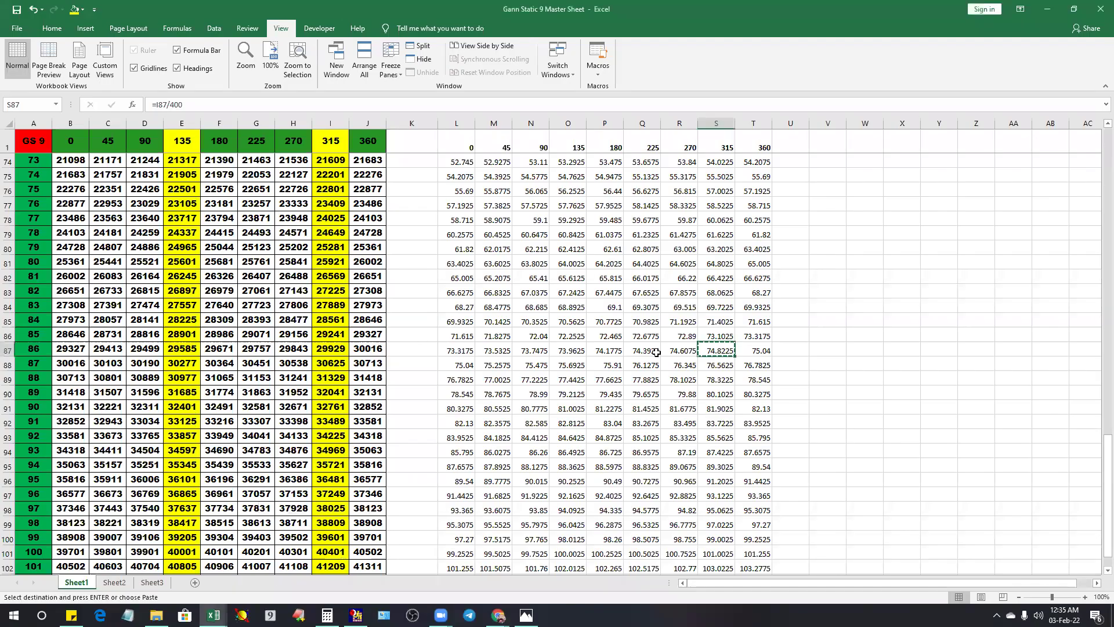
pyautogui.rightClick(756, 350)
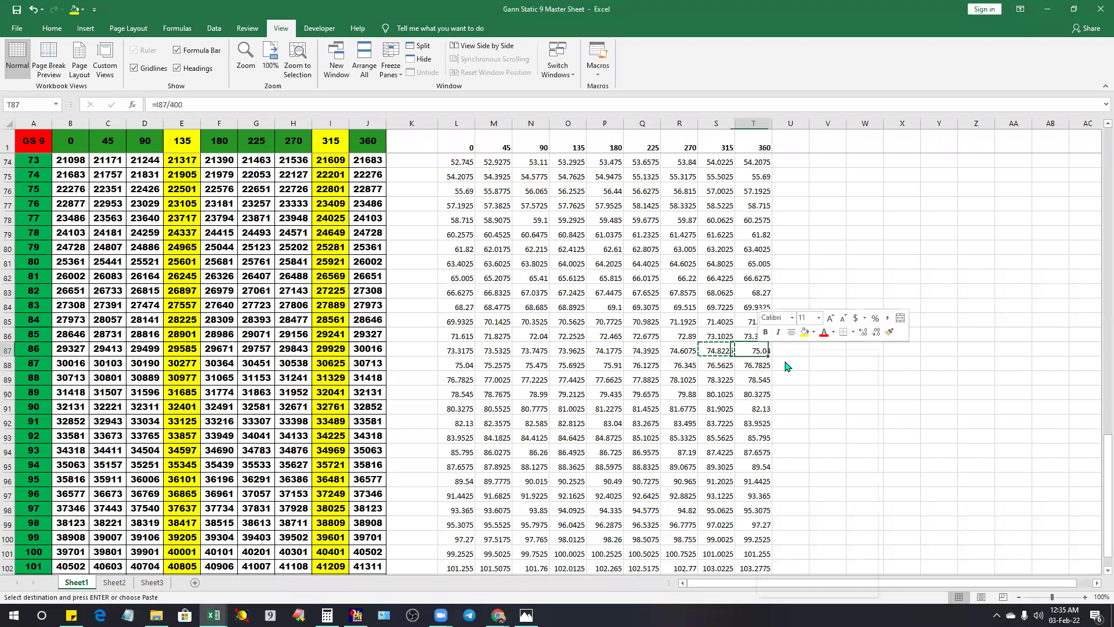
pyautogui.click(777, 371)
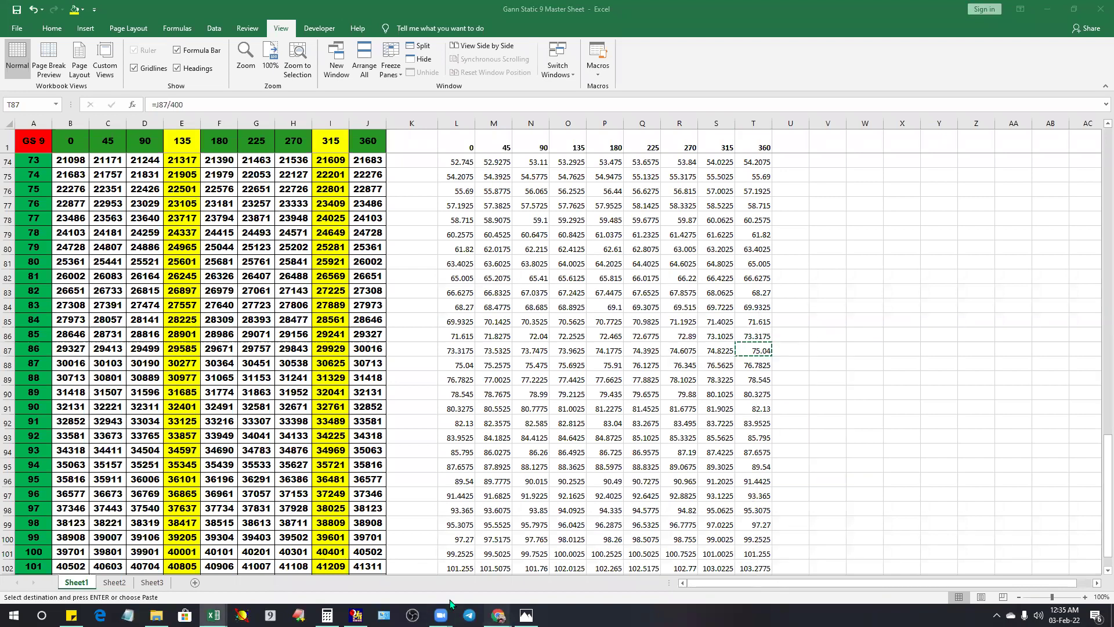
# - Switch to the USDINR22FEBFUT chart in Chrome and add a horizontal line at the copied price 75.04, labelled 360
pyautogui.moveTo(498, 614)
pyautogui.click(559, 575)
pyautogui.click(15, 95)
pyautogui.click(387, 343)
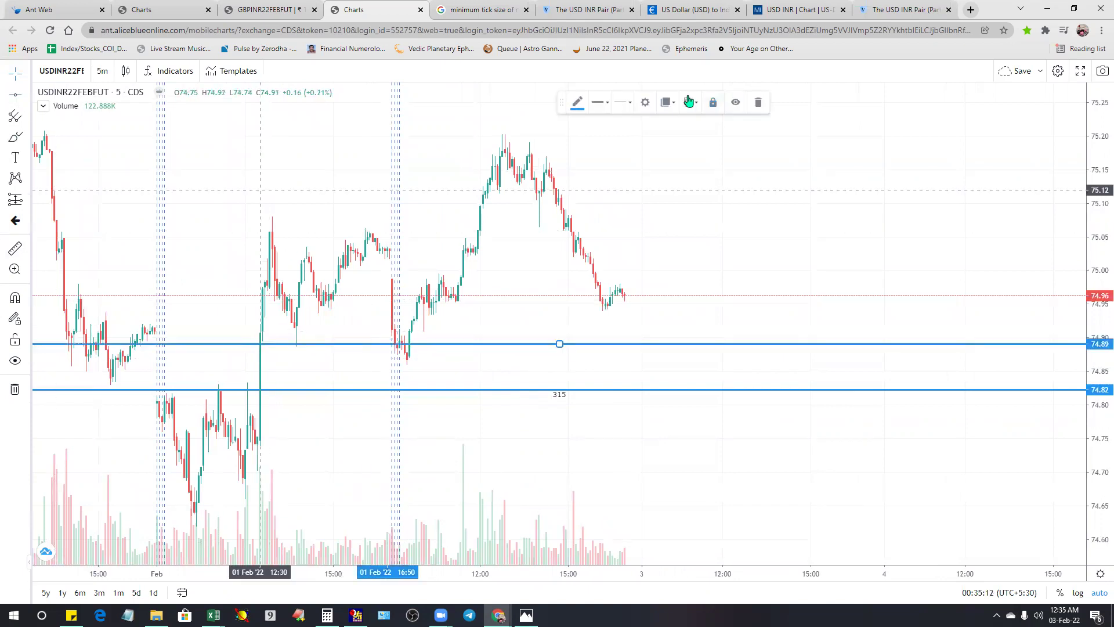
pyautogui.click(644, 102)
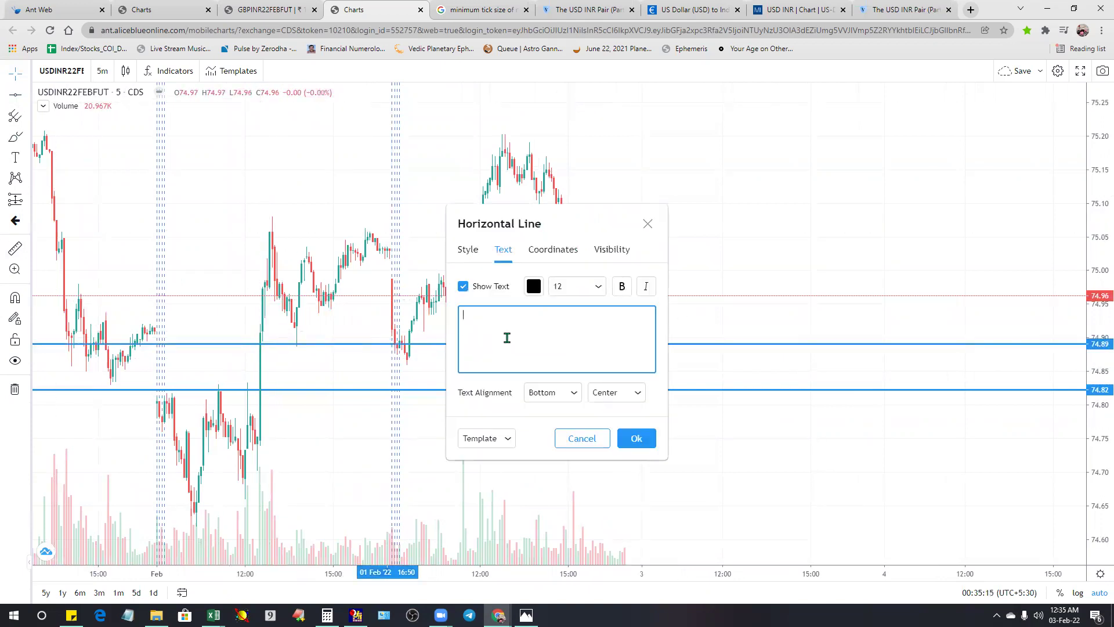
pyautogui.click(554, 250)
pyautogui.doubleClick(535, 285)
pyautogui.rightClick(534, 285)
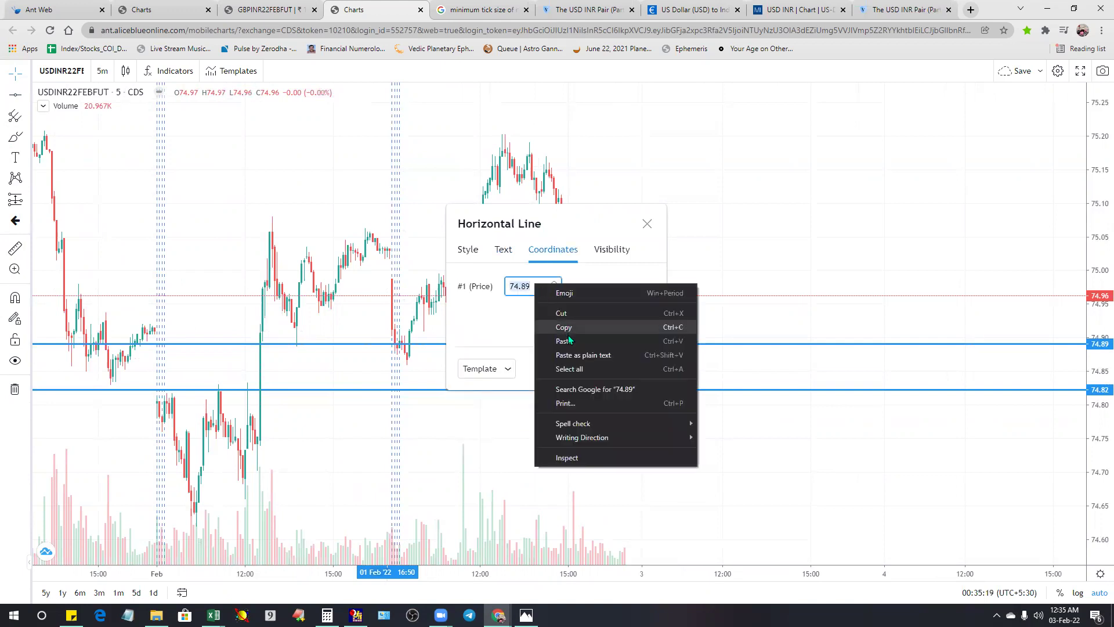
pyautogui.click(572, 340)
pyautogui.click(642, 374)
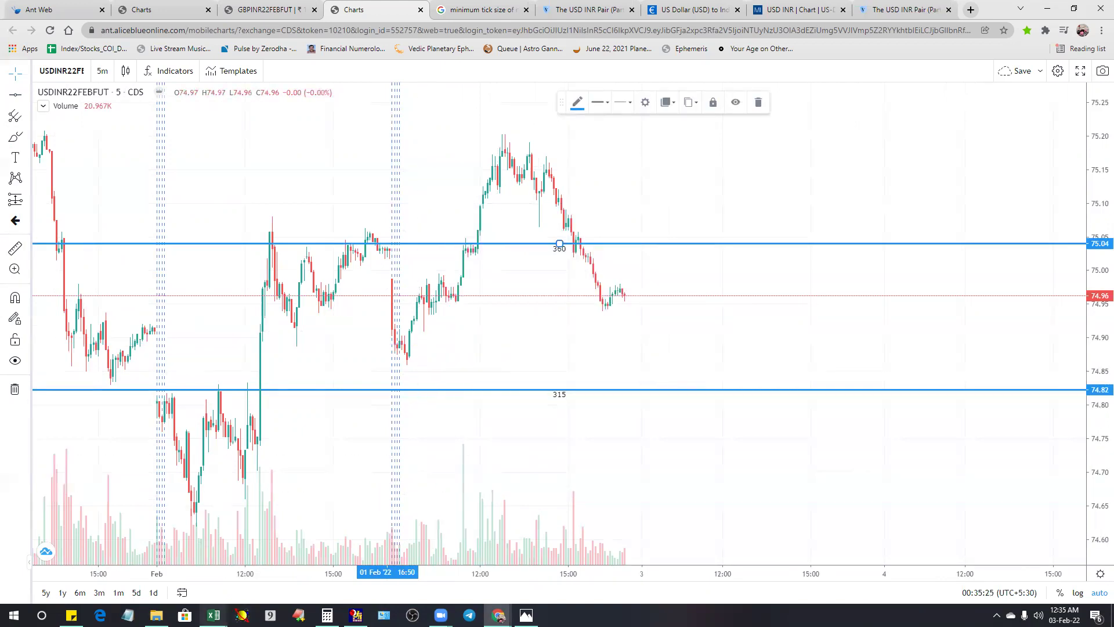
# - Return to the Gann Static 9 Master Sheet in Excel and copy the 45-degree value 75.2575 in M88
pyautogui.moveTo(213, 615)
pyautogui.click(311, 566)
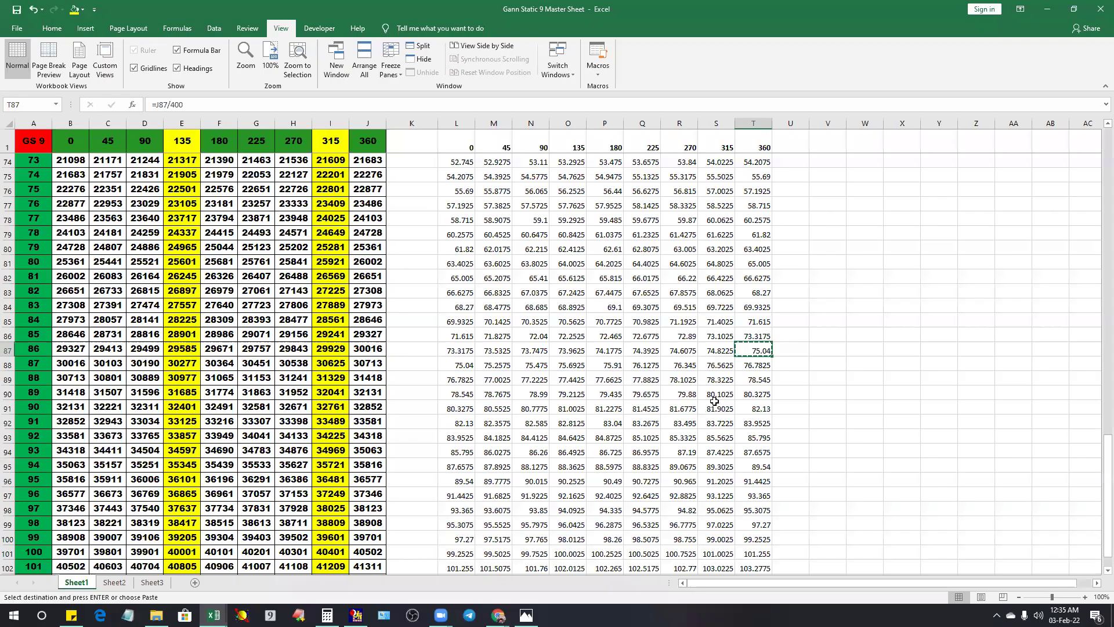
pyautogui.click(459, 365)
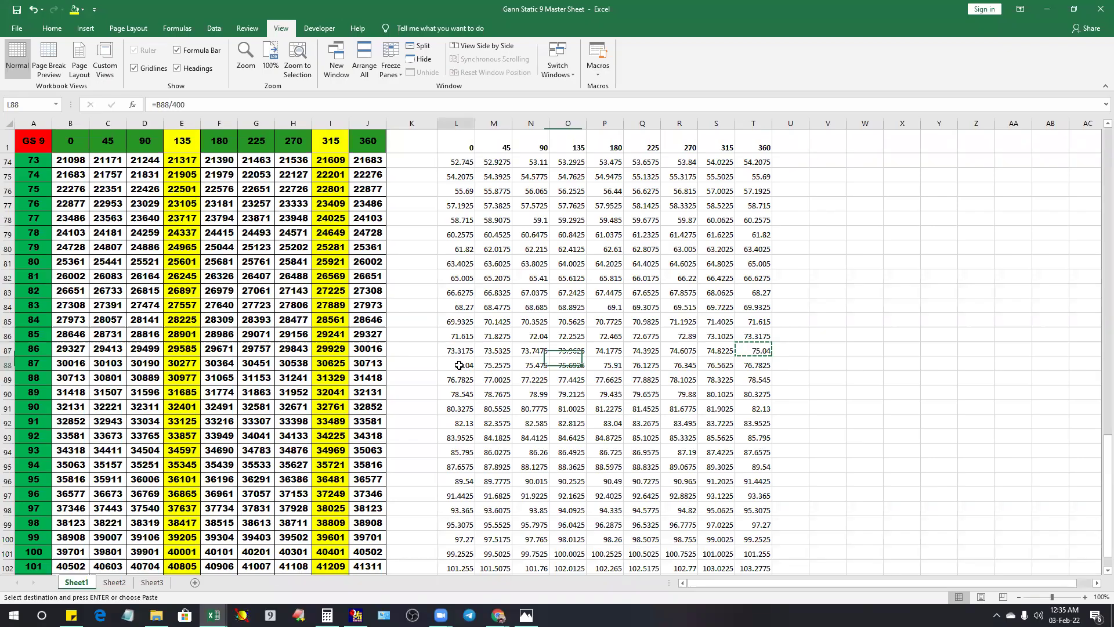
pyautogui.rightClick(500, 365)
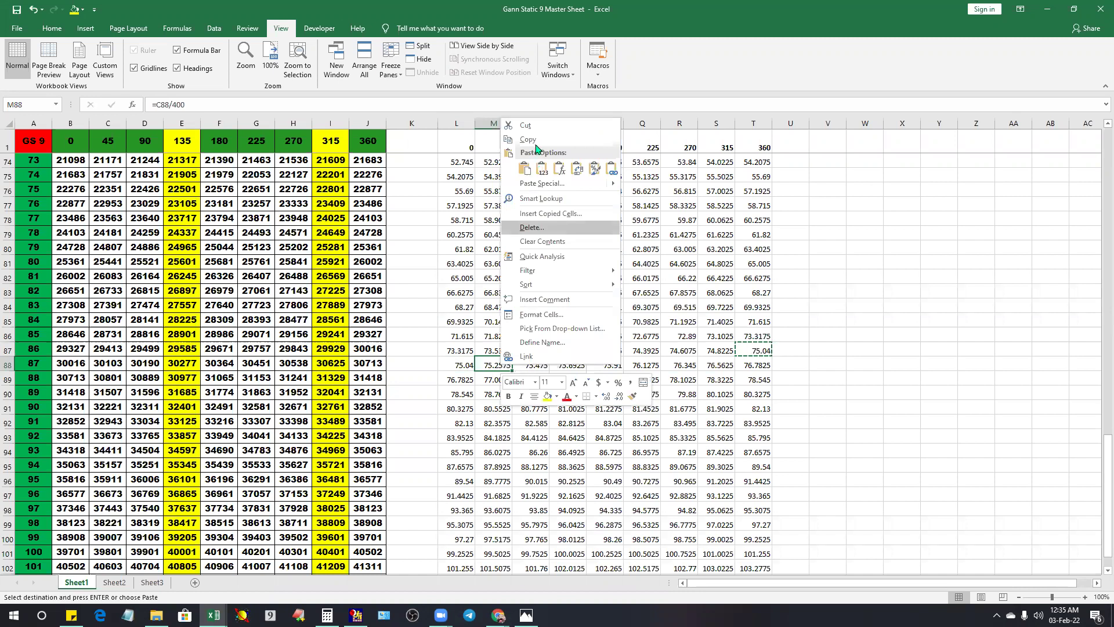
pyautogui.hotkey('ctrl', 'c')
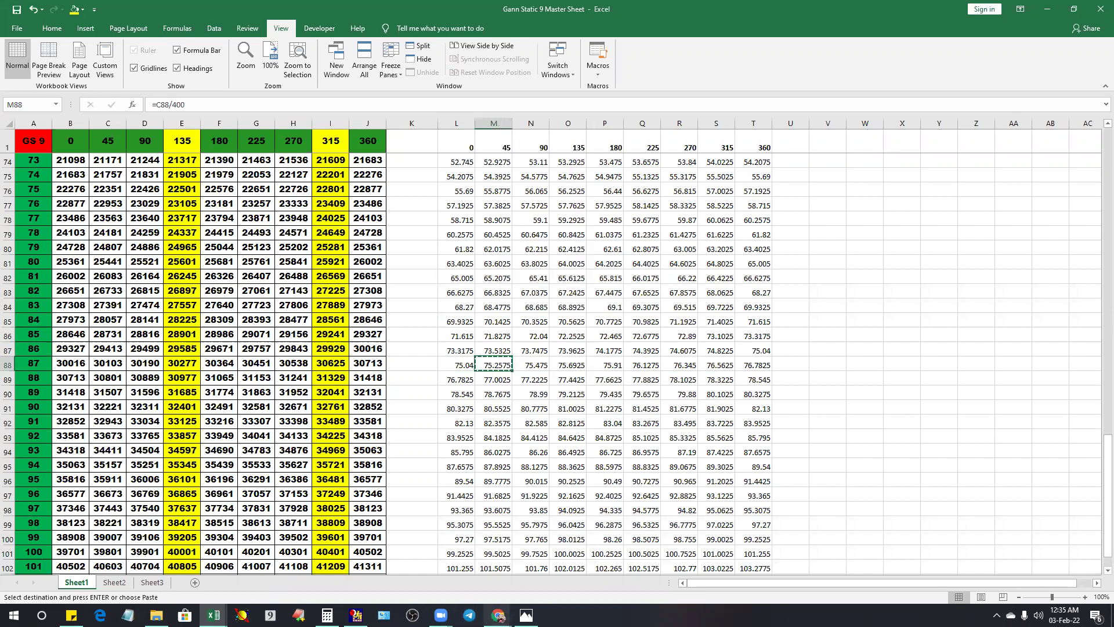
# - Switch to the USDINR22FEBFUT chart in Chrome, add another horizontal line, and set its price to the copied 75.2575 level
pyautogui.click(560, 566)
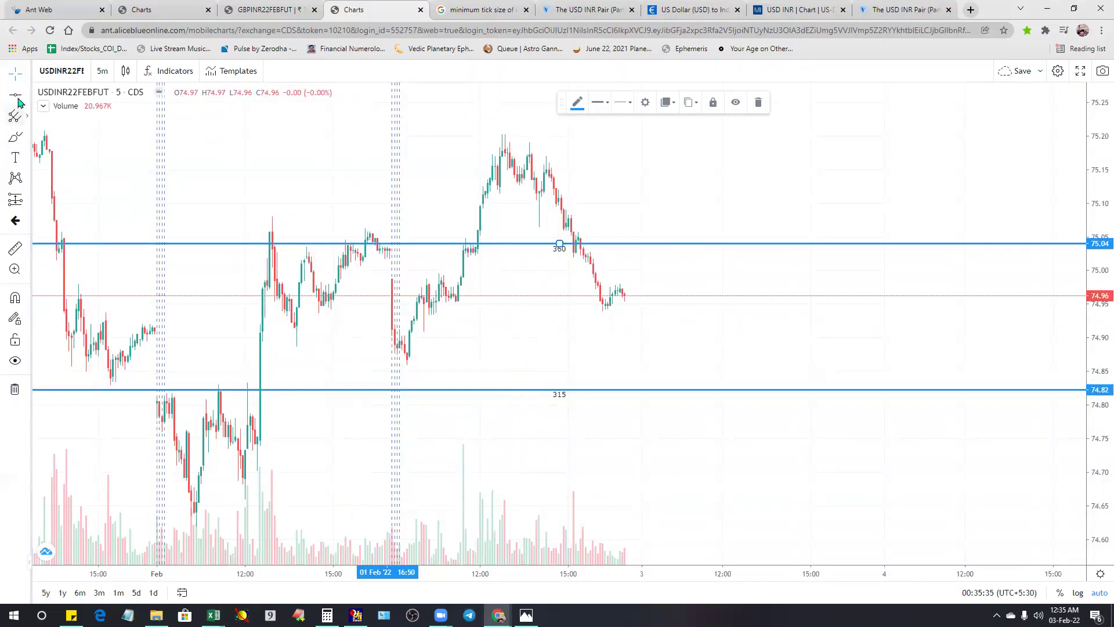
pyautogui.click(468, 349)
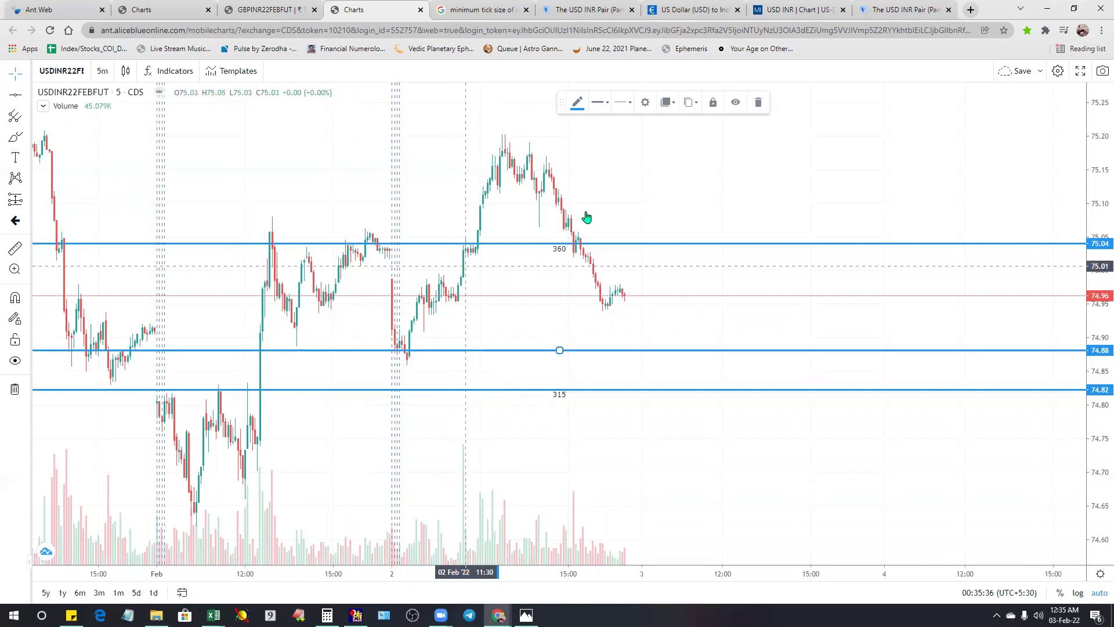
pyautogui.click(646, 102)
pyautogui.rightClick(540, 323)
pyautogui.click(565, 380)
pyautogui.click(633, 404)
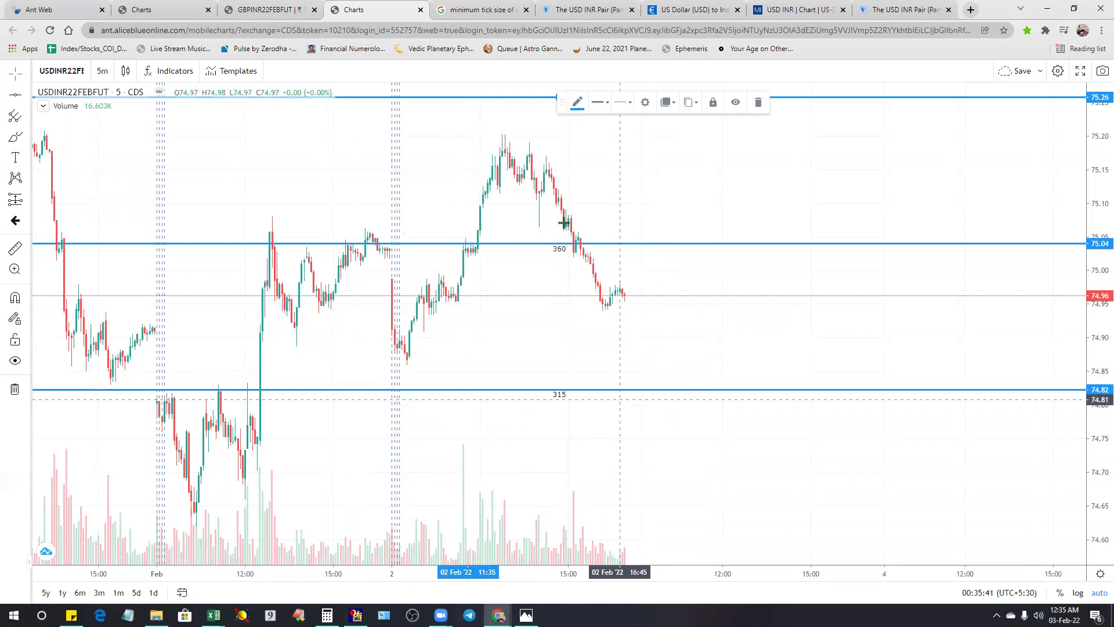
# - Rescale the USDINR22FEBFUT chart to view price against all three plotted level lines
pyautogui.moveTo(756, 401); pyautogui.dragTo(711, 413)
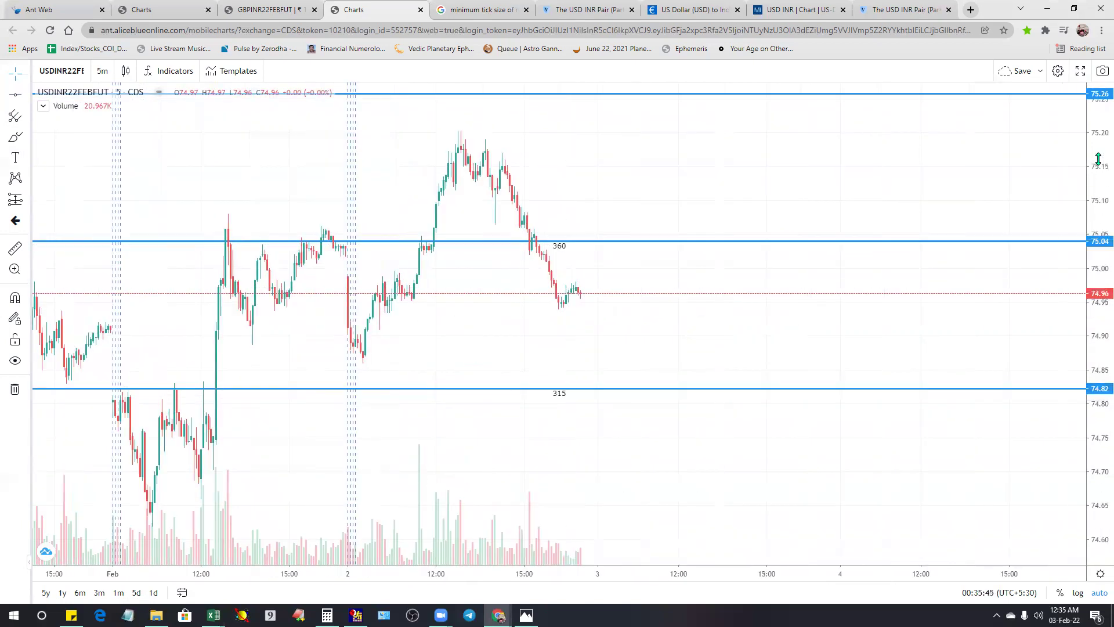
pyautogui.scroll(-3, 1082, 398)
pyautogui.scroll(2, 1059, 354)
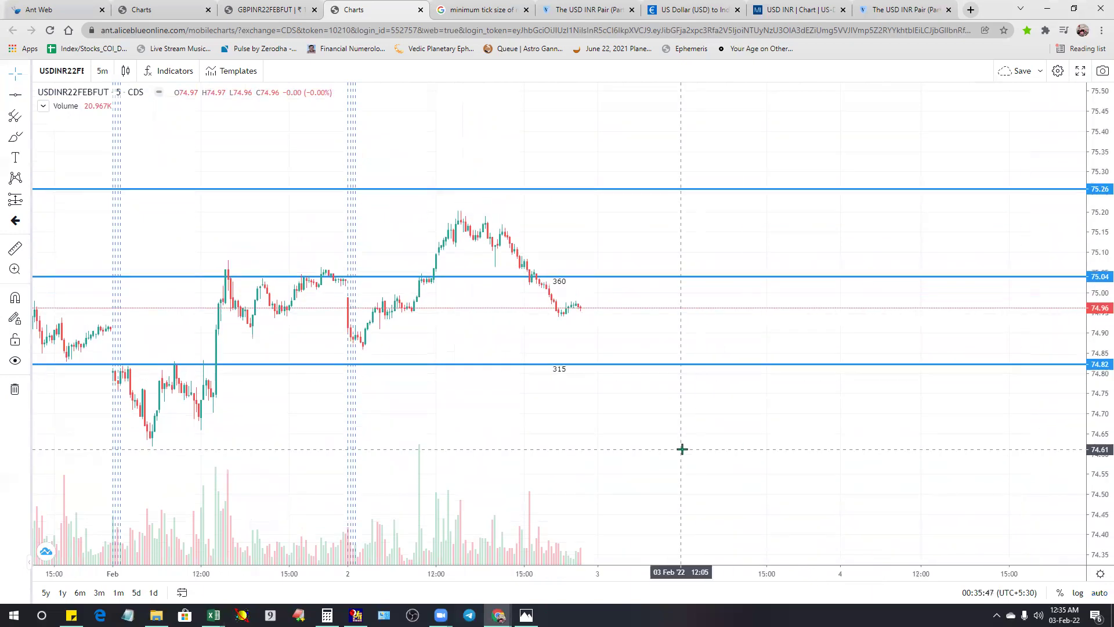
pyautogui.scroll(-3, 681, 451)
pyautogui.moveTo(895, 386); pyautogui.dragTo(431, 405)
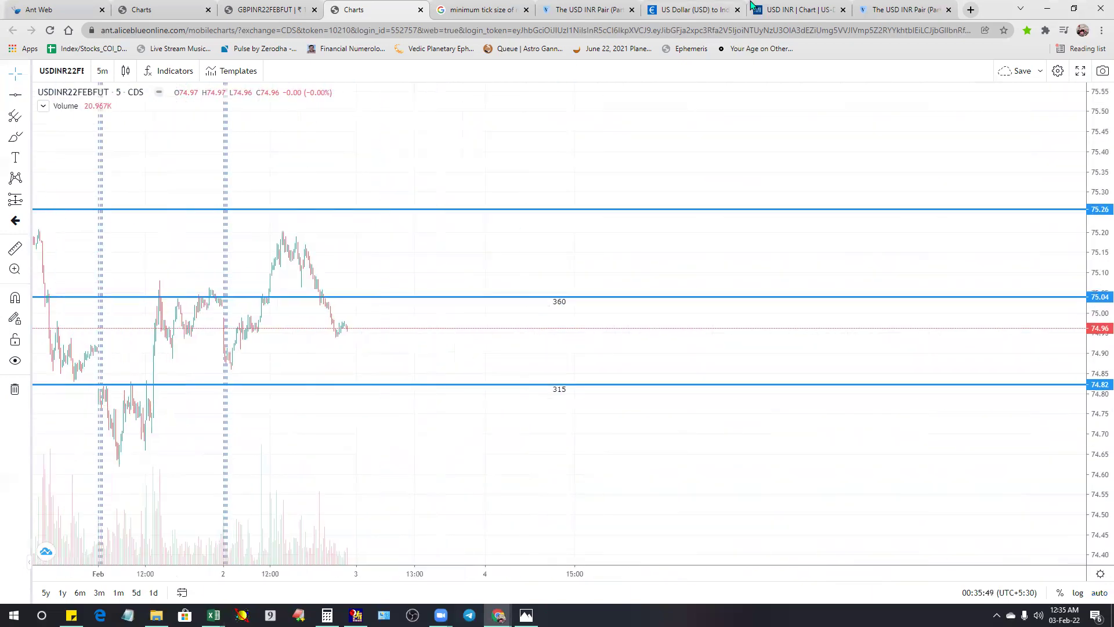
# - Examine the latest prices on the GBPINR22FEBFUT chart and compare them with the scaled Gann levels in the Excel sheet
pyautogui.click(269, 13)
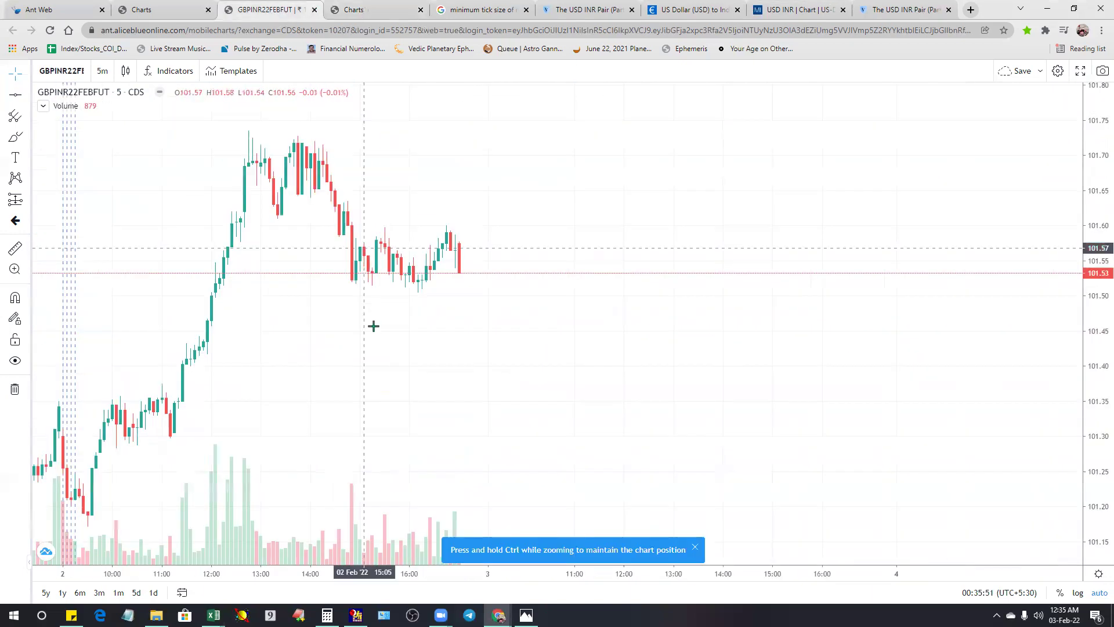
pyautogui.scroll(-2, 532, 373)
pyautogui.moveTo(309, 337); pyautogui.dragTo(207, 349)
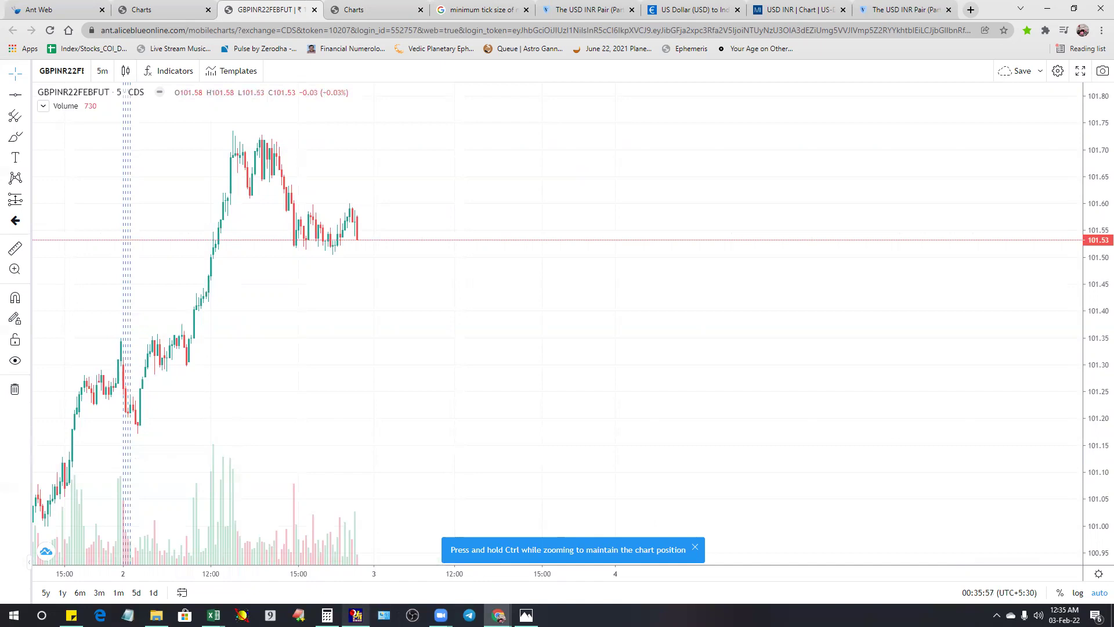
pyautogui.moveTo(213, 615)
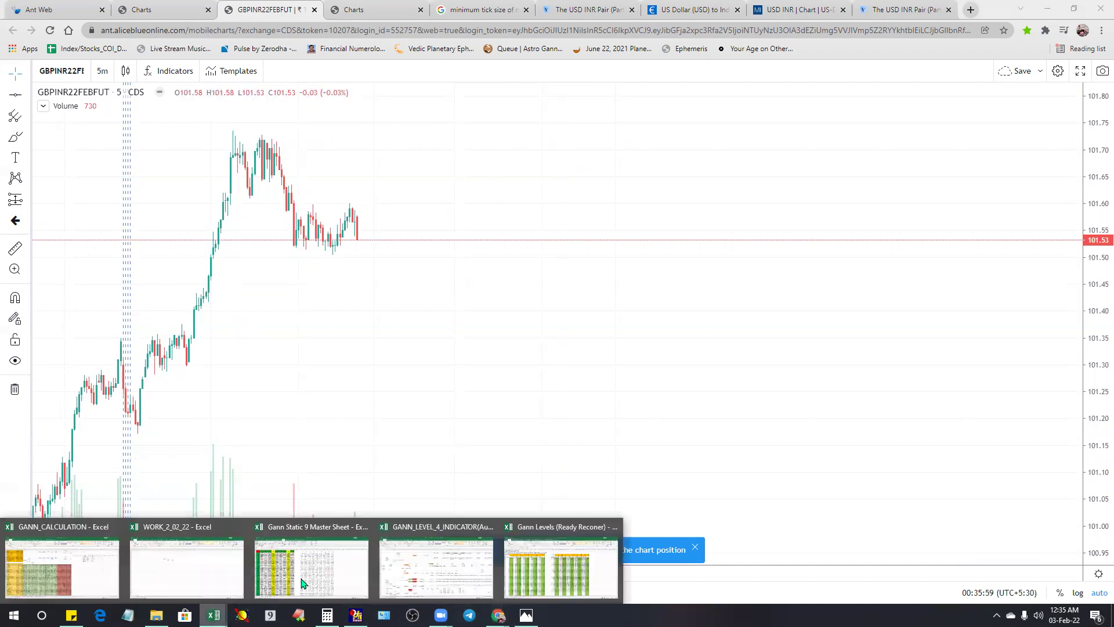
pyautogui.click(319, 584)
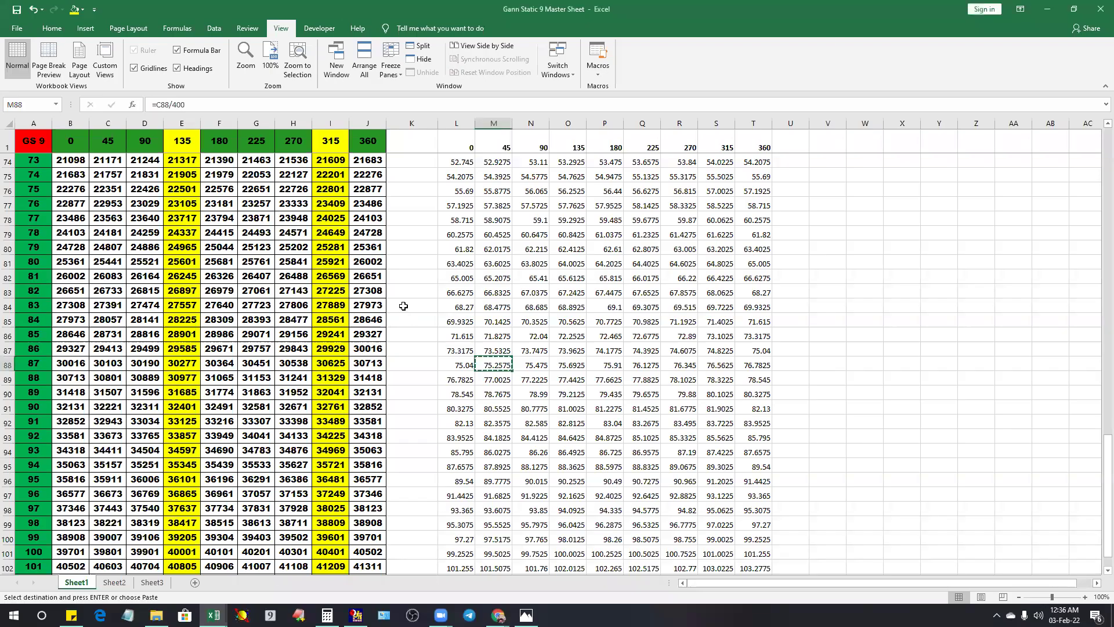
pyautogui.click(107, 144)
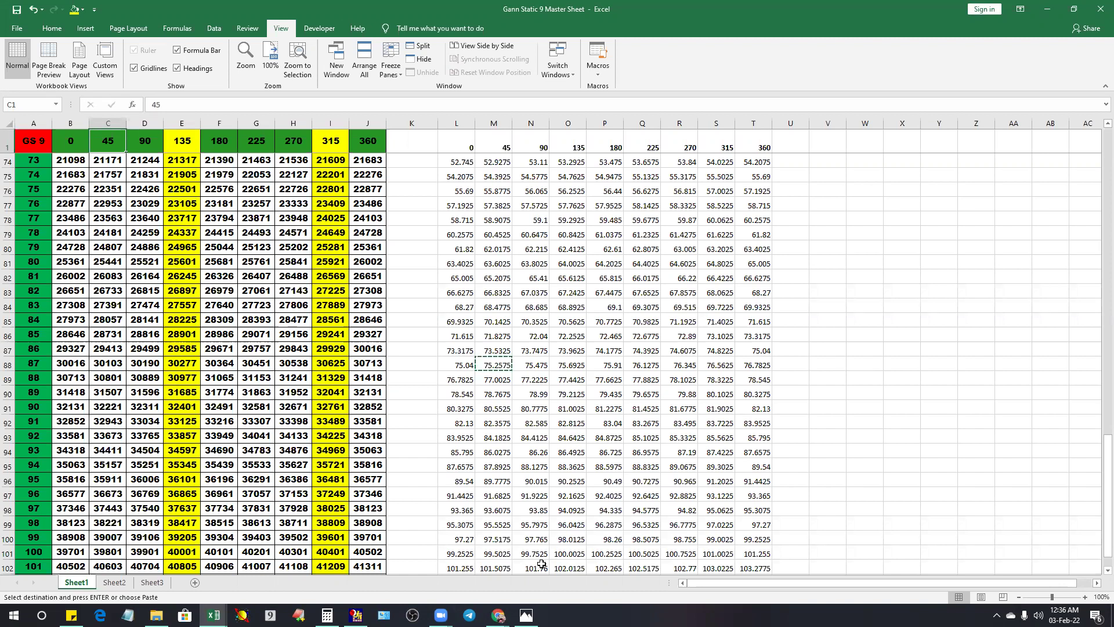
pyautogui.moveTo(498, 615)
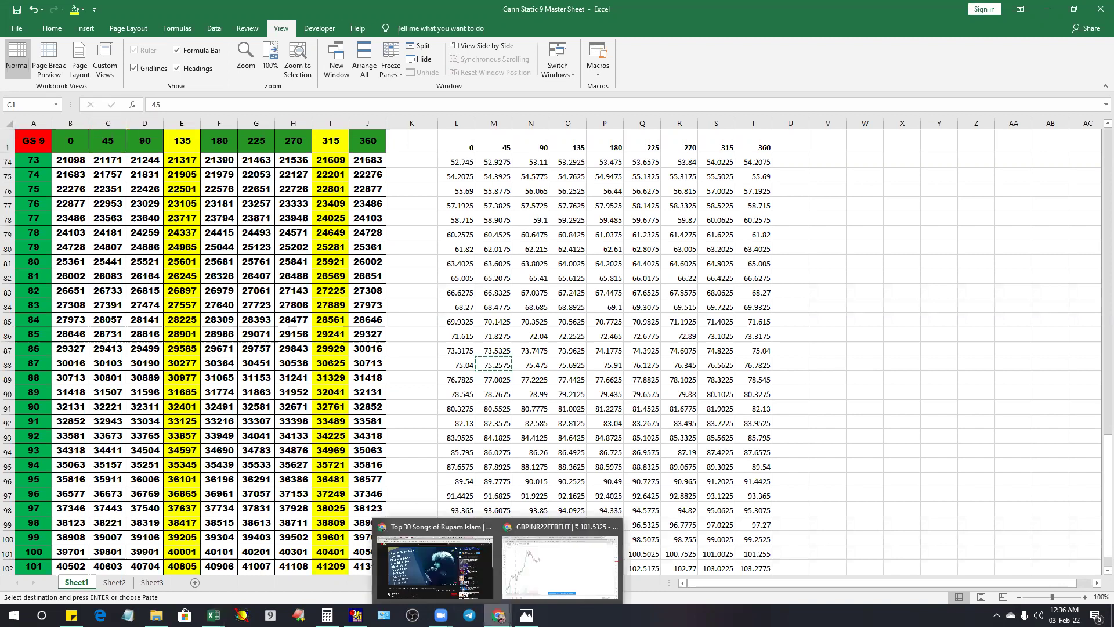
pyautogui.click(546, 549)
pyautogui.scroll(4, 360, 355)
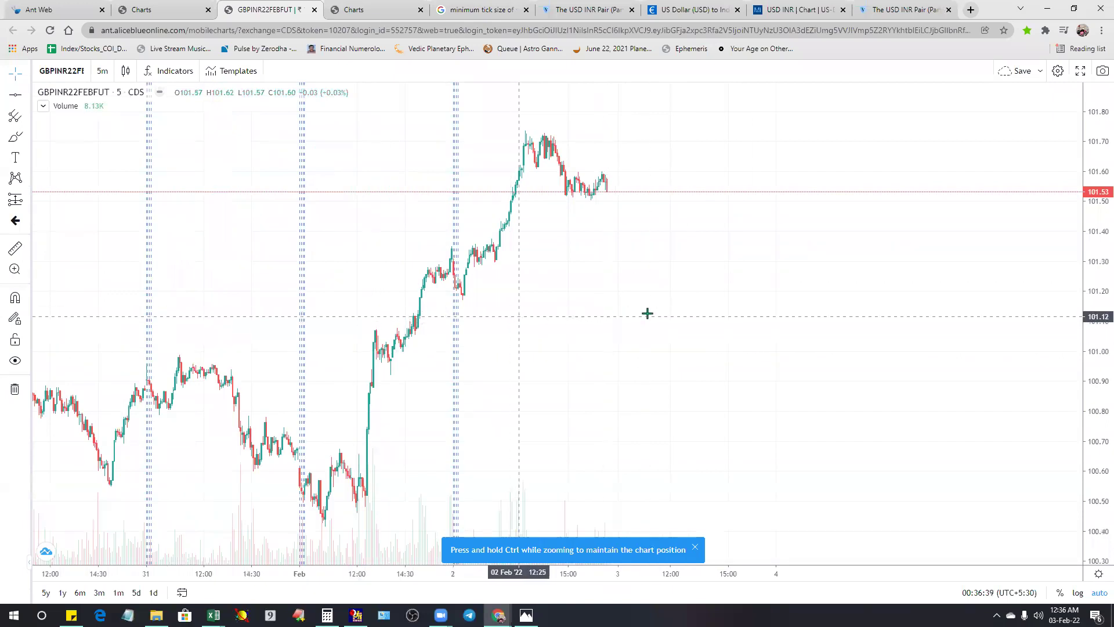
pyautogui.scroll(3, 402, 346)
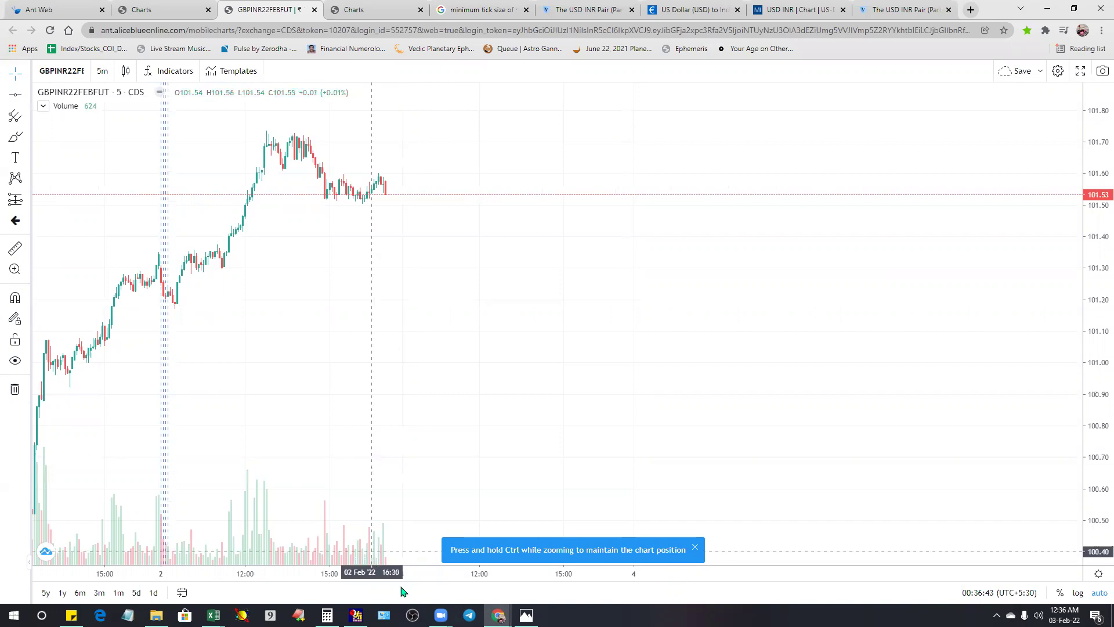
# - Return to the Gann Static 9 Master Sheet in Excel and copy the 360-degree value 101.255 in T101
pyautogui.moveTo(214, 615)
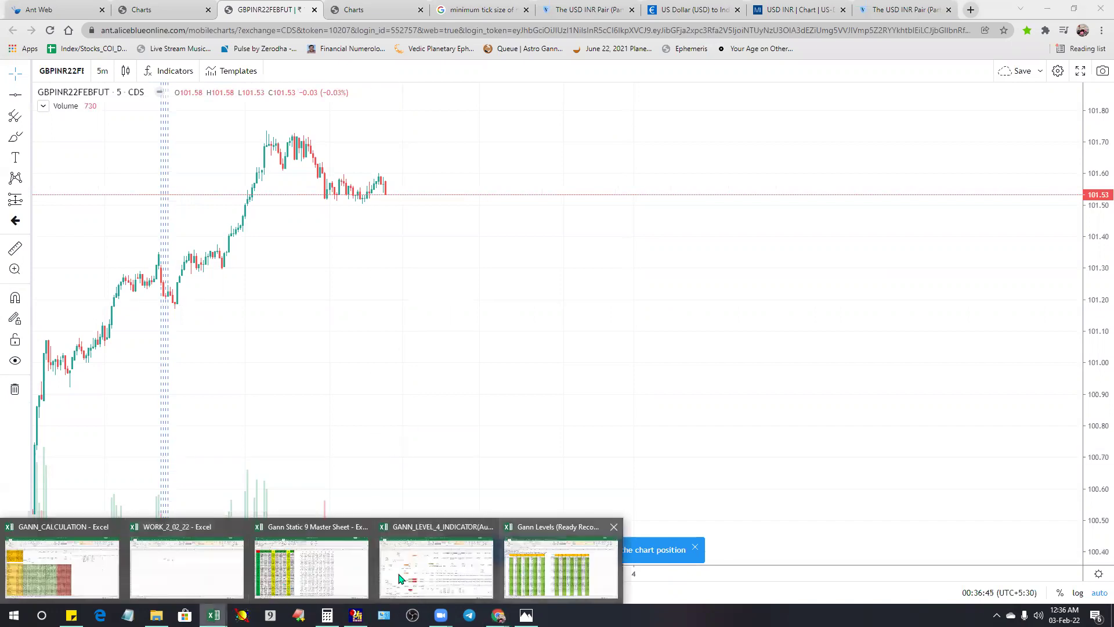
pyautogui.click(358, 566)
pyautogui.scroll(2, 591, 419)
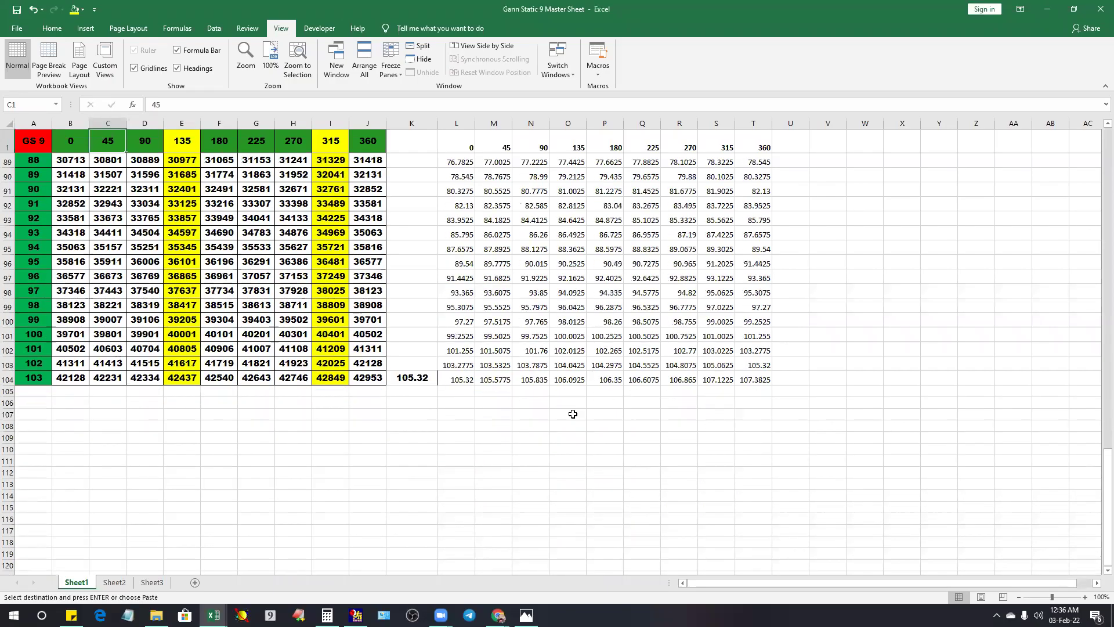
pyautogui.scroll(-2, 482, 420)
pyautogui.click(538, 398)
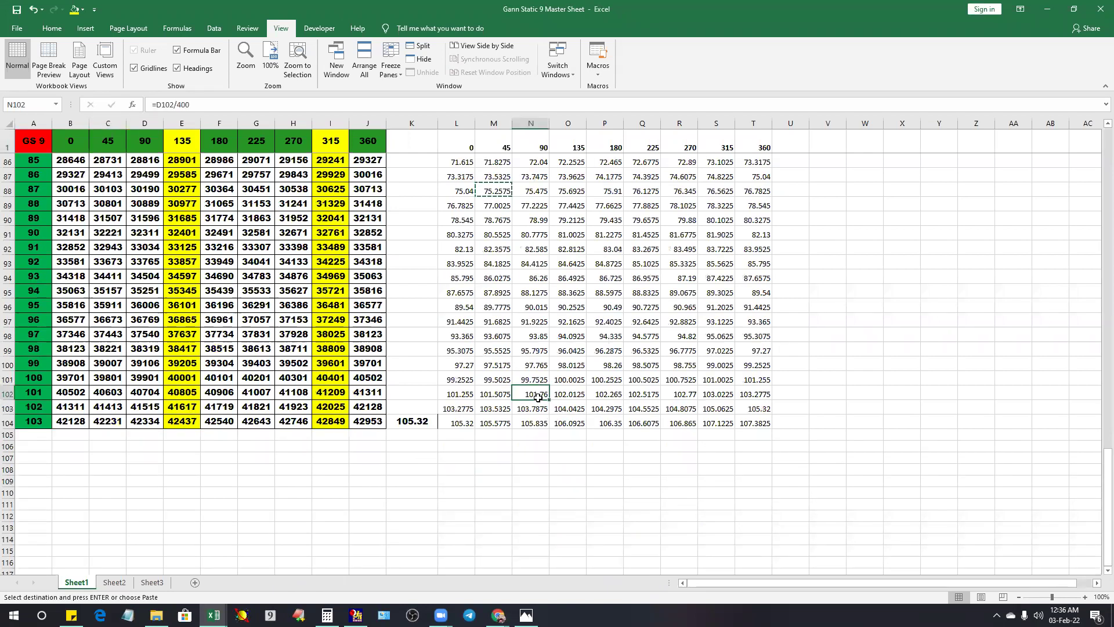
pyautogui.click(503, 395)
pyautogui.click(463, 396)
pyautogui.click(748, 381)
pyautogui.click(717, 380)
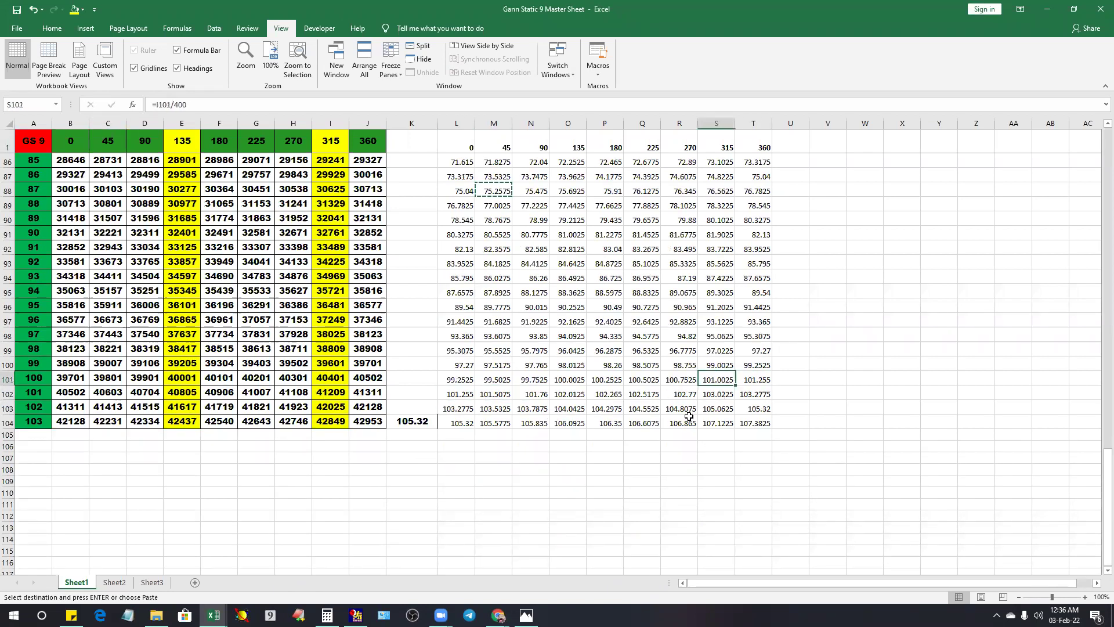
pyautogui.rightClick(758, 380)
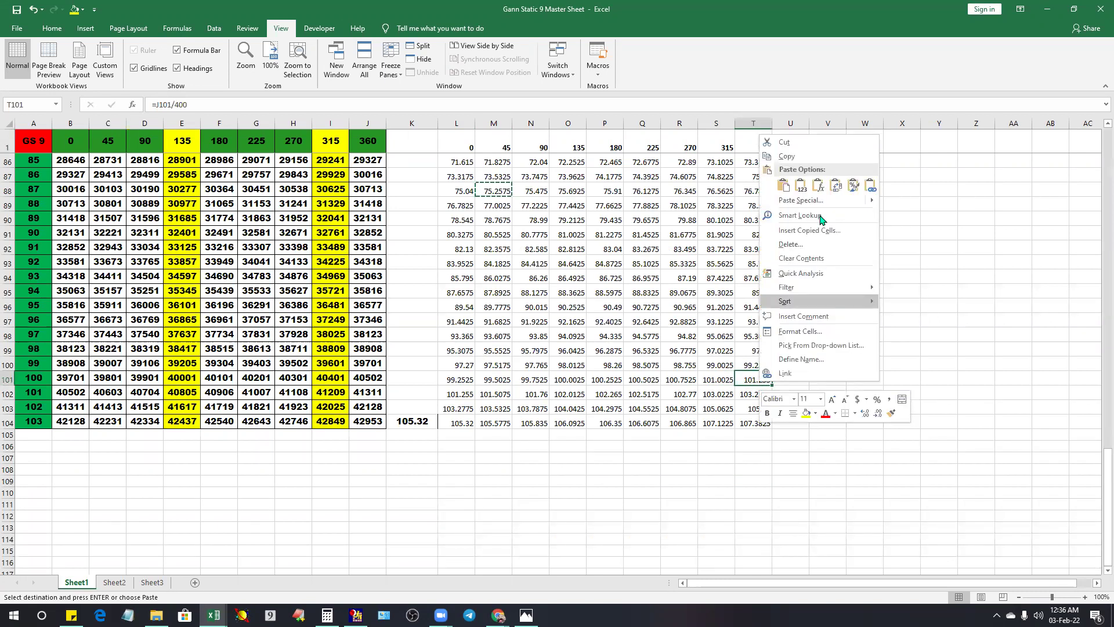
pyautogui.click(814, 161)
# - Switch to the GBPINR22FEBFUT chart in Chrome, add a horizontal line, and set its price to the copied 101.255 level
pyautogui.moveTo(498, 615)
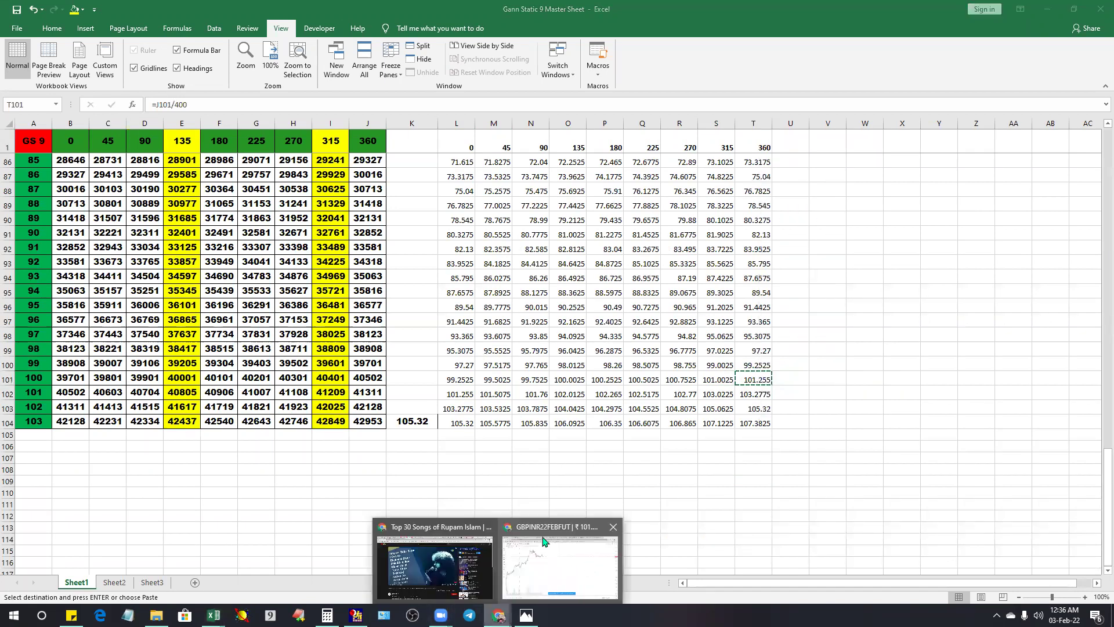
pyautogui.click(575, 557)
pyautogui.click(15, 95)
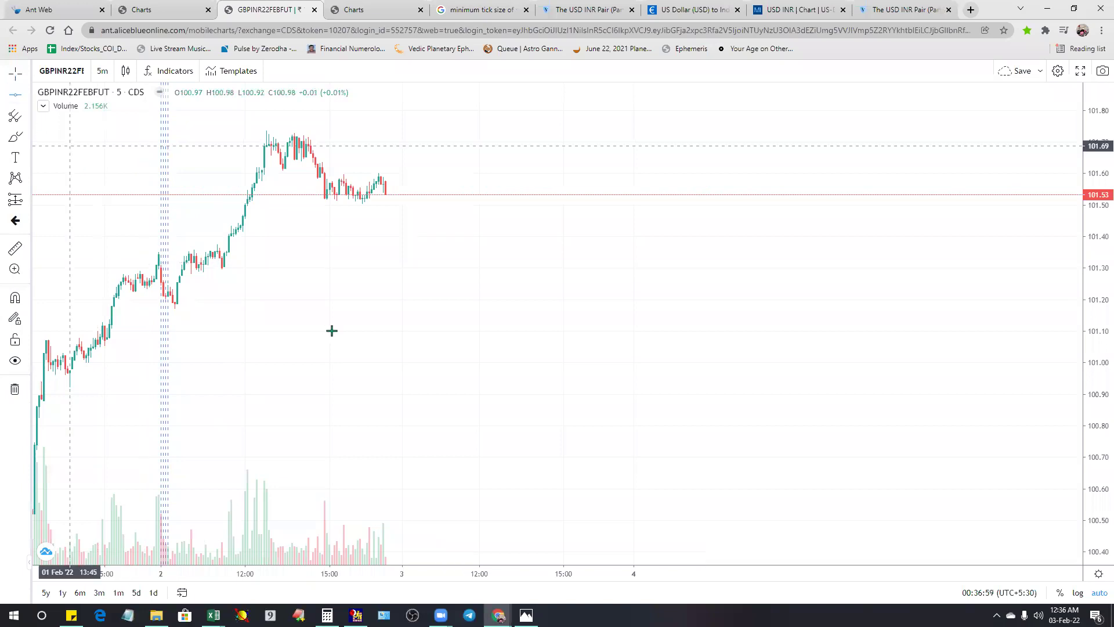
pyautogui.click(342, 297)
pyautogui.click(644, 102)
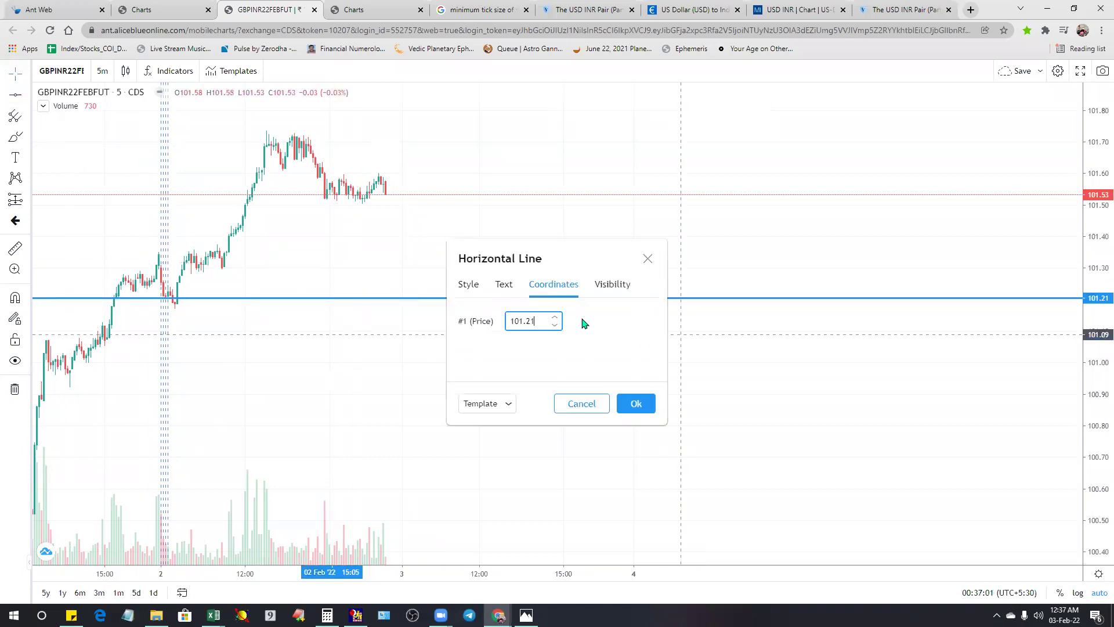
pyautogui.doubleClick(540, 320)
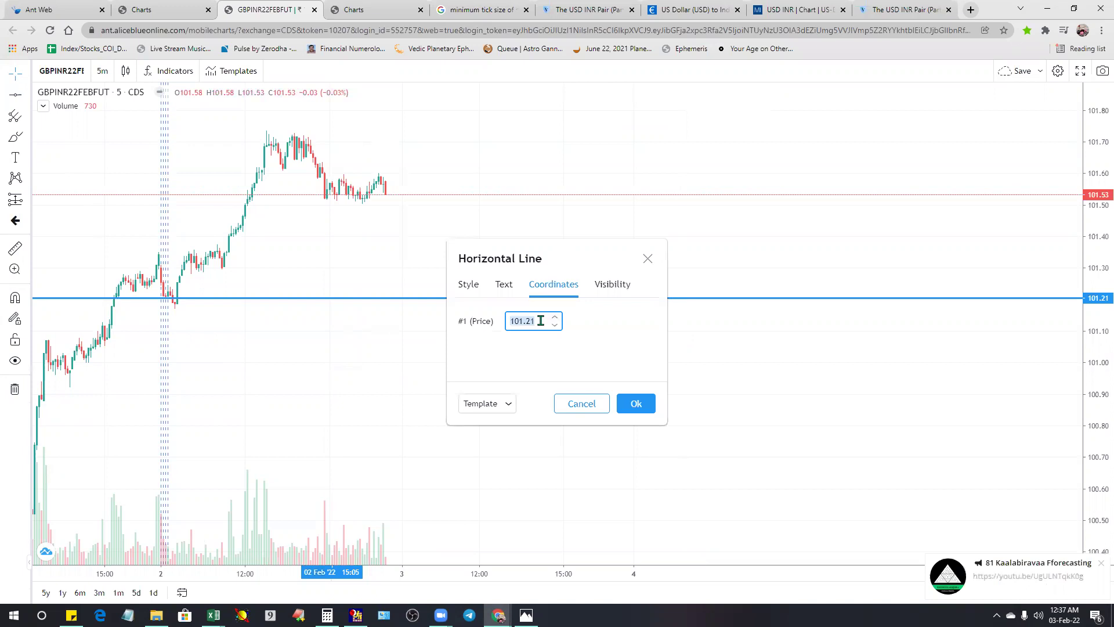
pyautogui.click(551, 343)
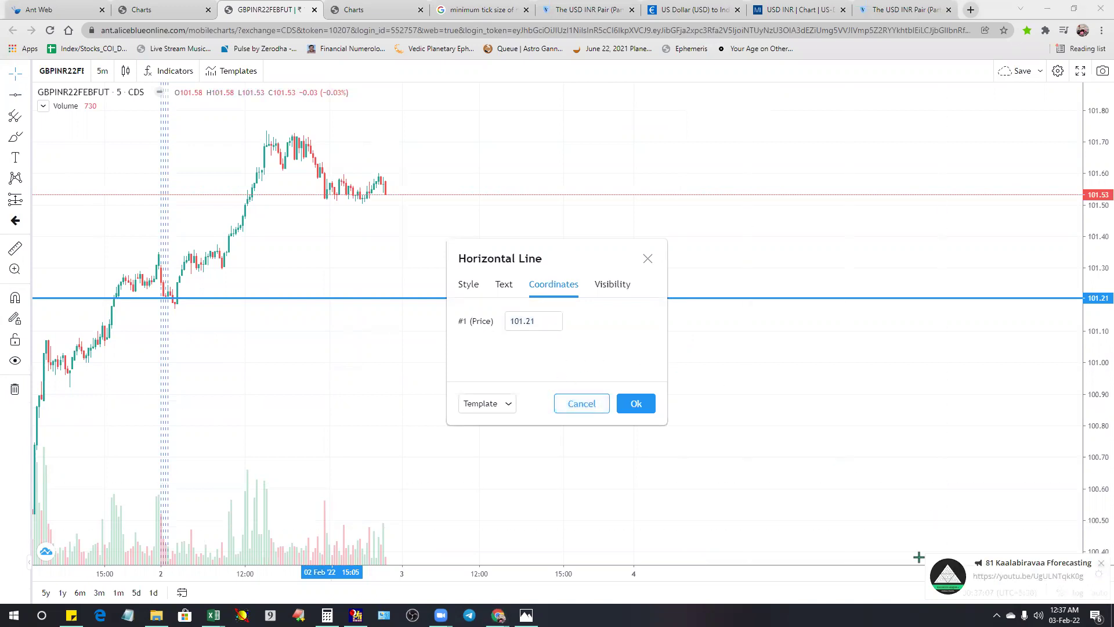
pyautogui.doubleClick(546, 322)
pyautogui.rightClick(546, 323)
pyautogui.click(583, 382)
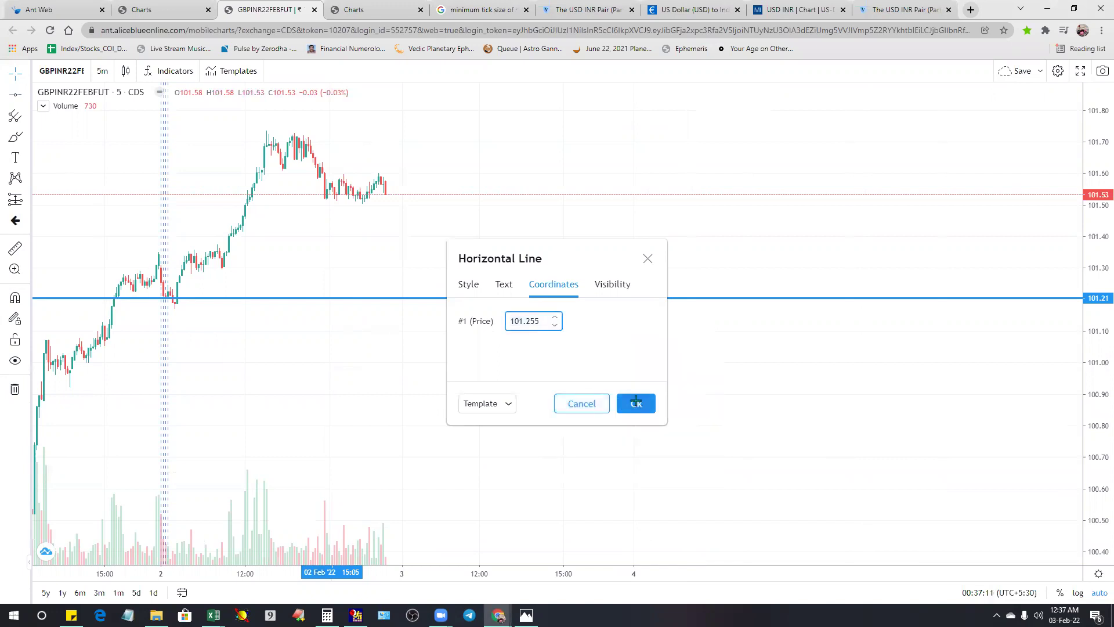
pyautogui.click(635, 403)
pyautogui.scroll(-3, 589, 362)
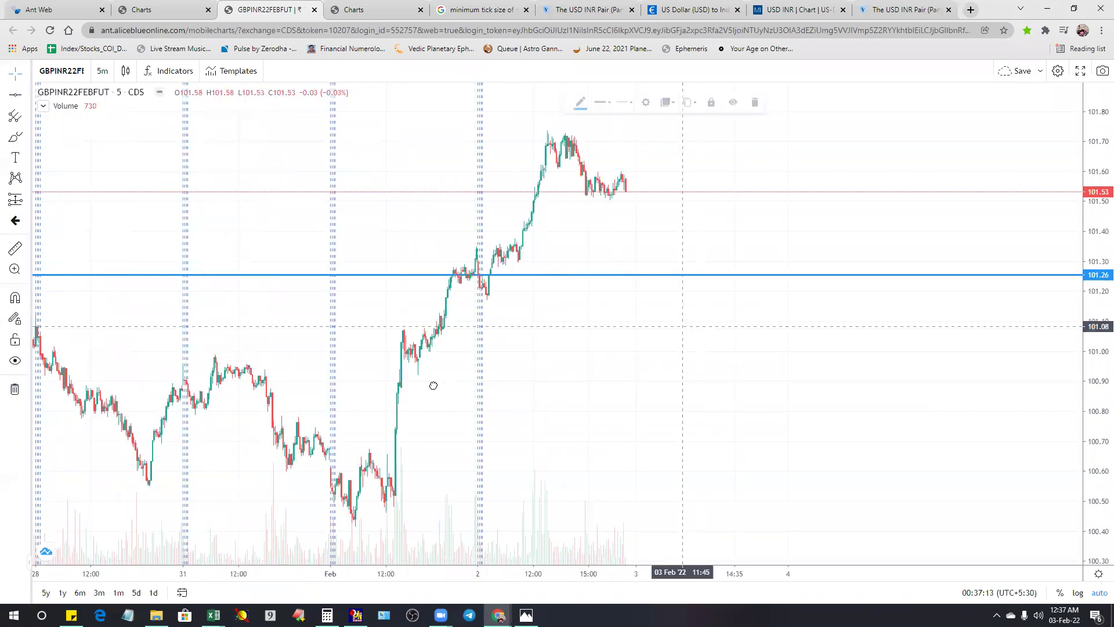
pyautogui.moveTo(703, 319); pyautogui.dragTo(445, 400)
# - Go back to the Gann Static 9 Master Sheet in Excel and copy the 45-degree value 101.5075 in M102
pyautogui.moveTo(213, 615)
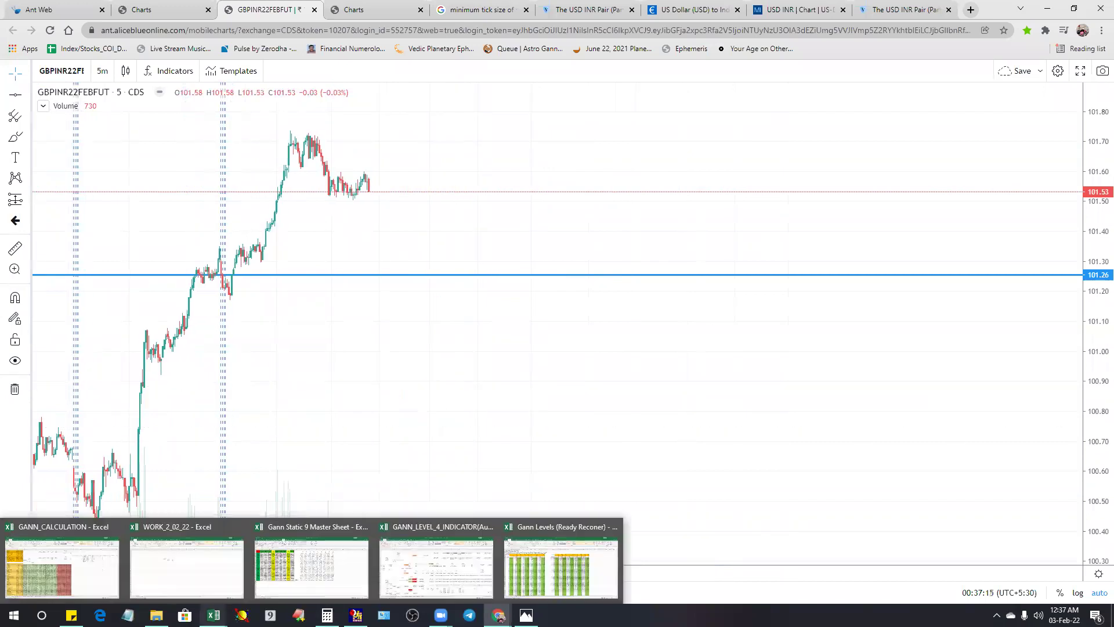
pyautogui.click(355, 562)
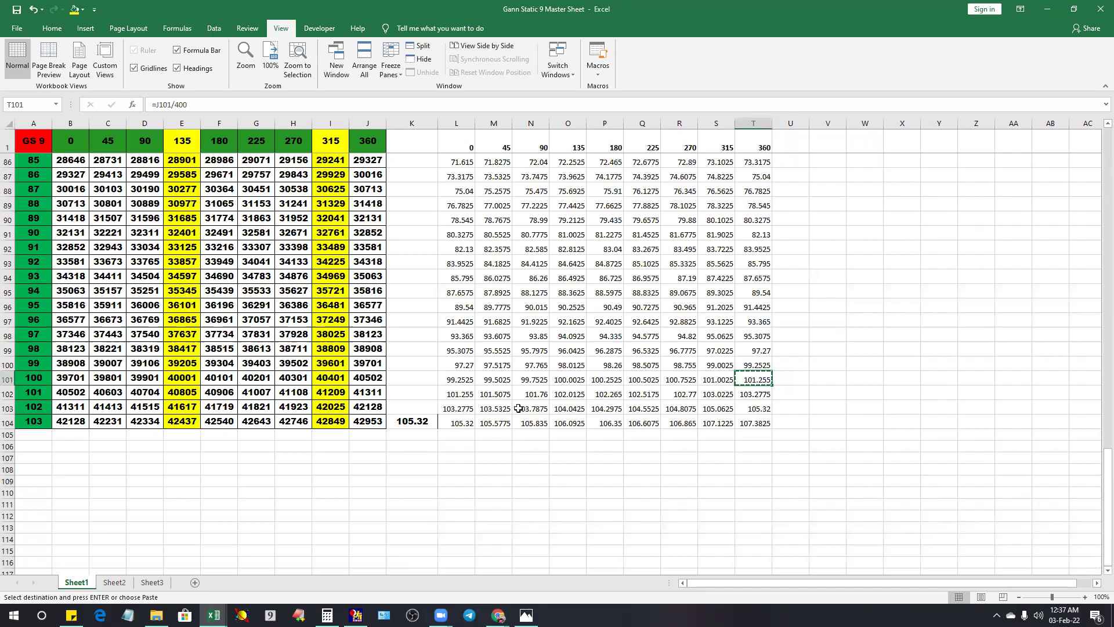
pyautogui.click(454, 395)
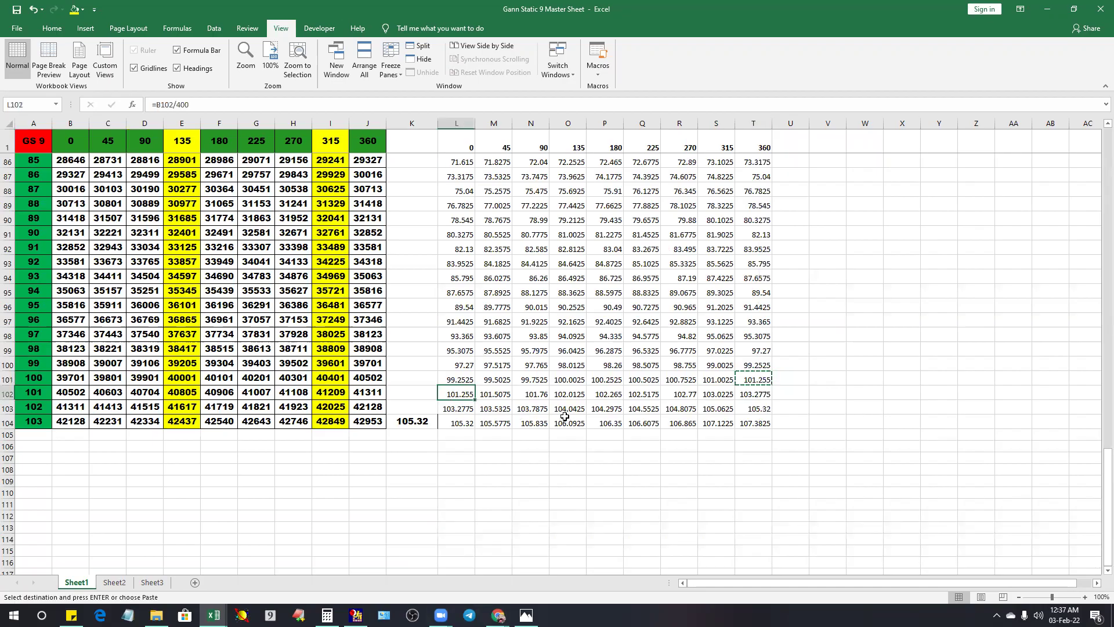
pyautogui.rightClick(508, 396)
pyautogui.click(471, 583)
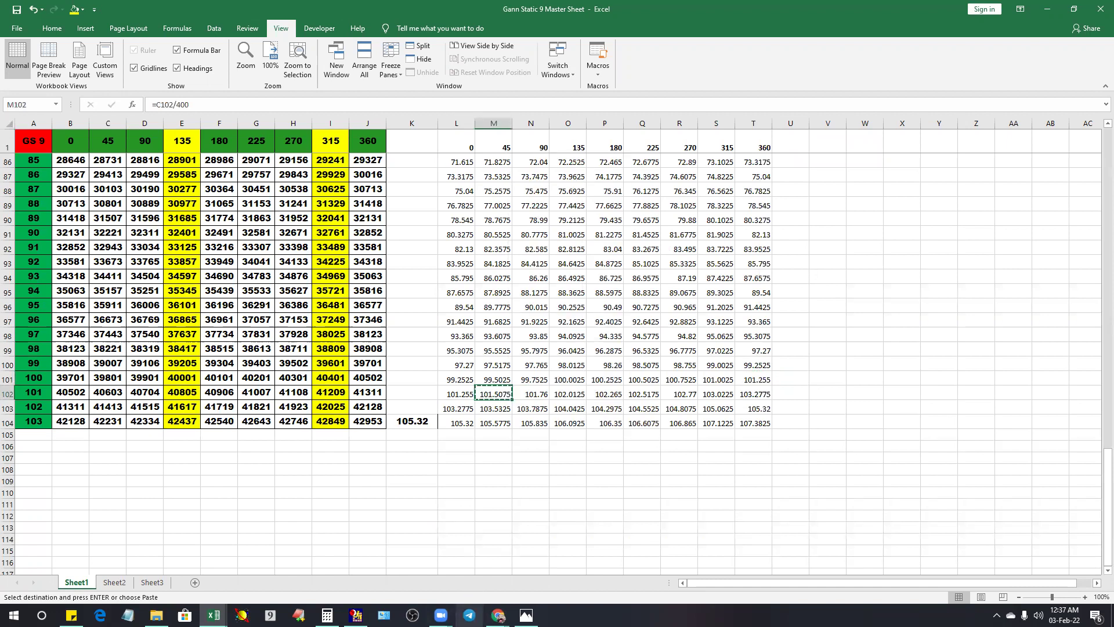
# - Add a second horizontal line to the GBPINR22FEBFUT chart in Chrome and set its price to the copied 101.5075 level
pyautogui.moveTo(498, 615)
pyautogui.click(580, 557)
pyautogui.click(15, 94)
pyautogui.click(288, 237)
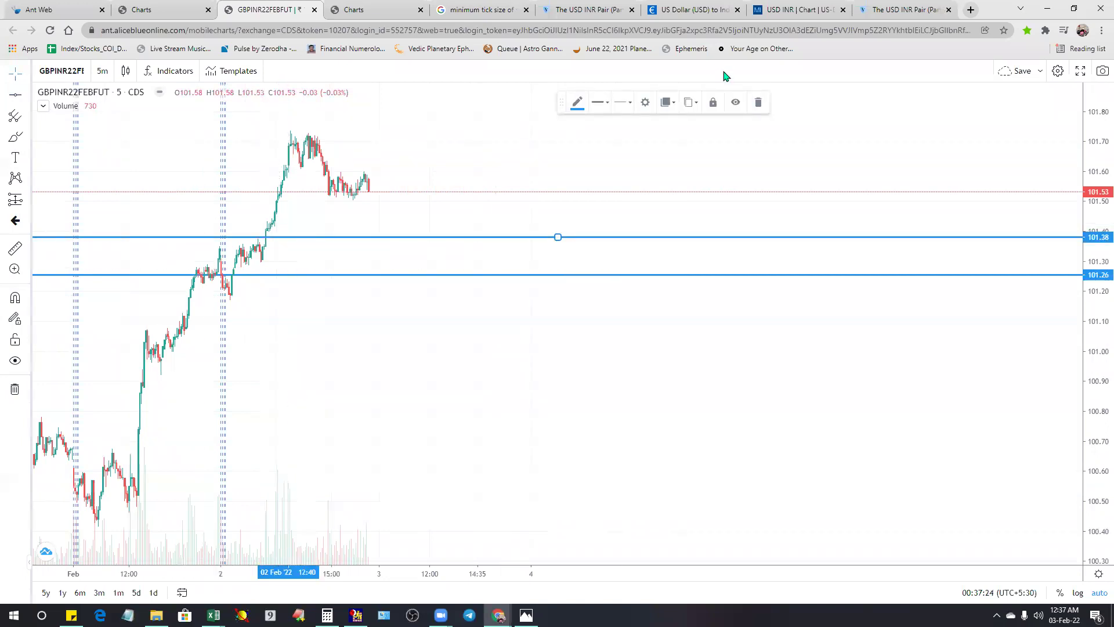
pyautogui.click(644, 103)
pyautogui.rightClick(539, 321)
pyautogui.click(565, 375)
pyautogui.click(636, 404)
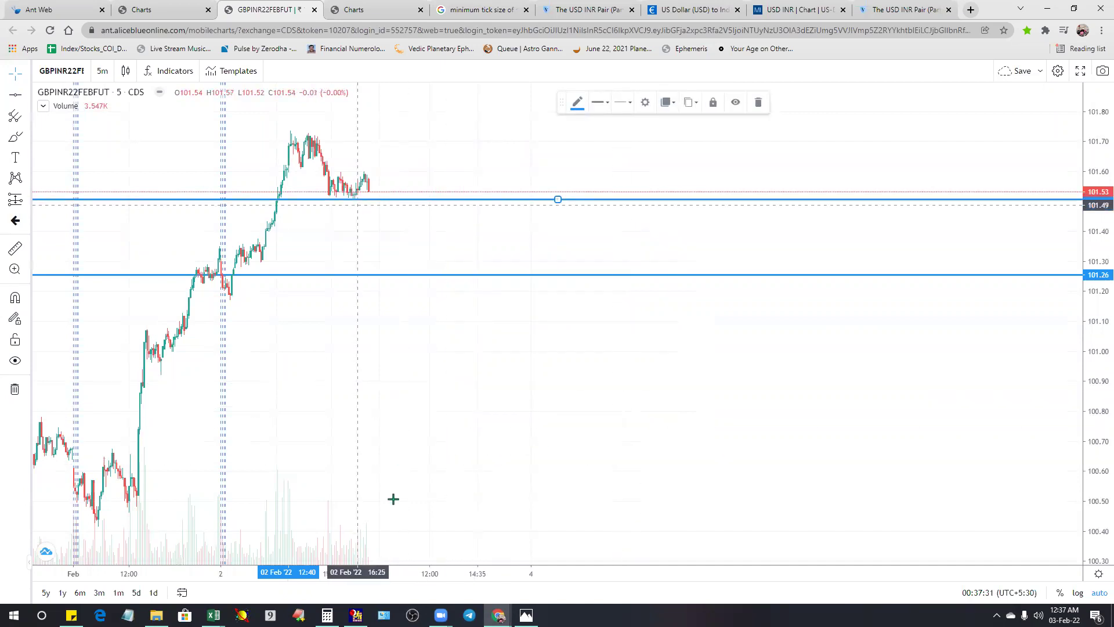
# - Reopen the Gann Static 9 Master Sheet in Excel and copy the 90-degree value 101.76 in N102
pyautogui.moveTo(213, 613)
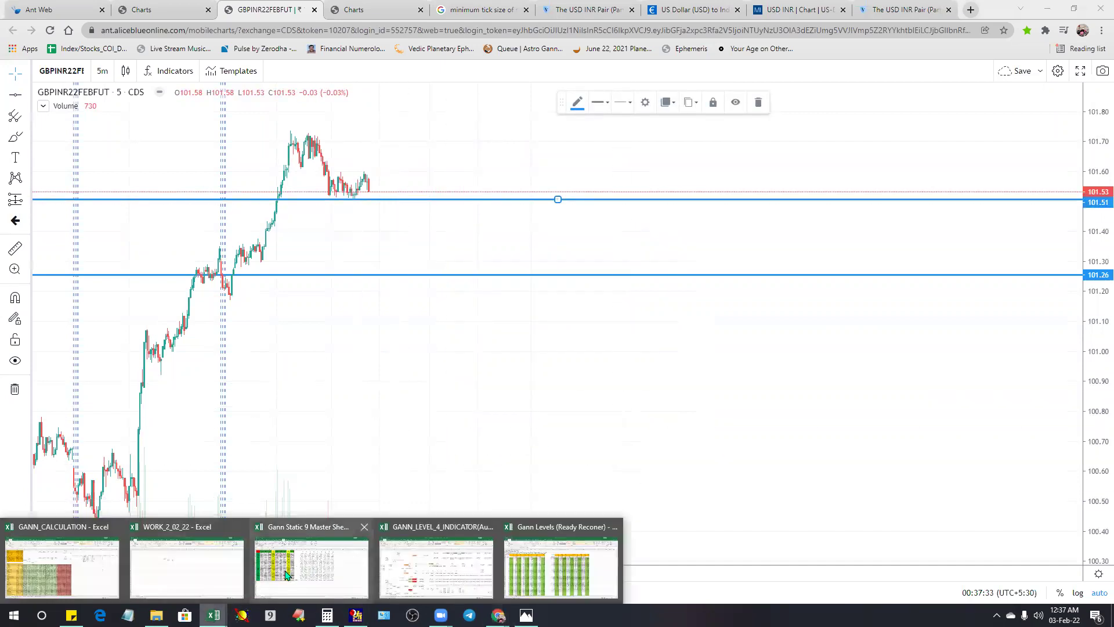
pyautogui.click(258, 577)
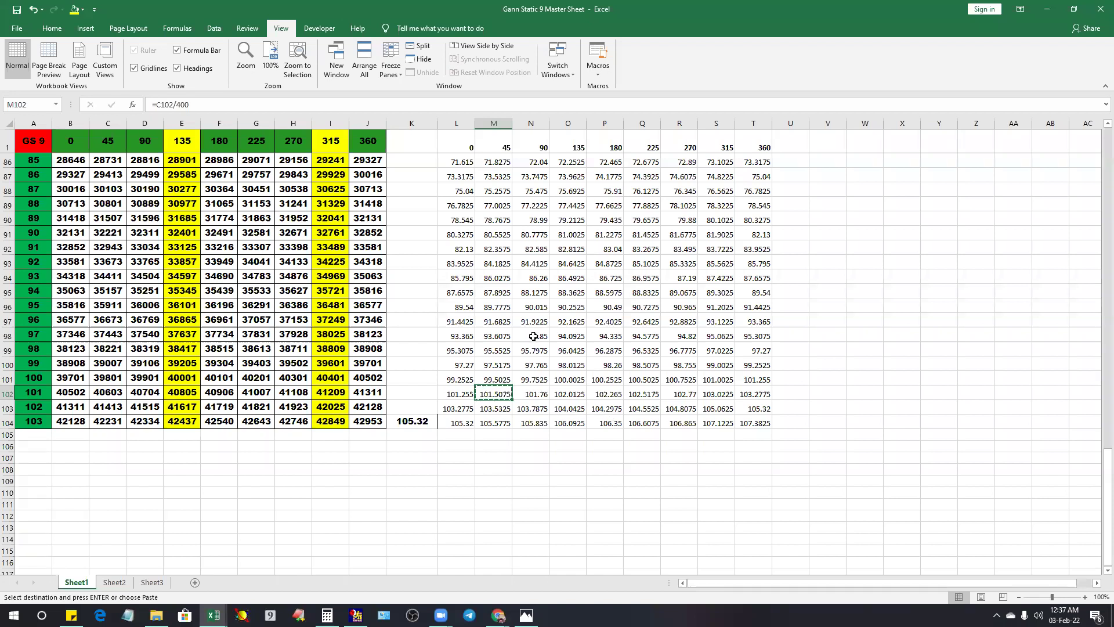
pyautogui.rightClick(528, 392)
pyautogui.click(566, 107)
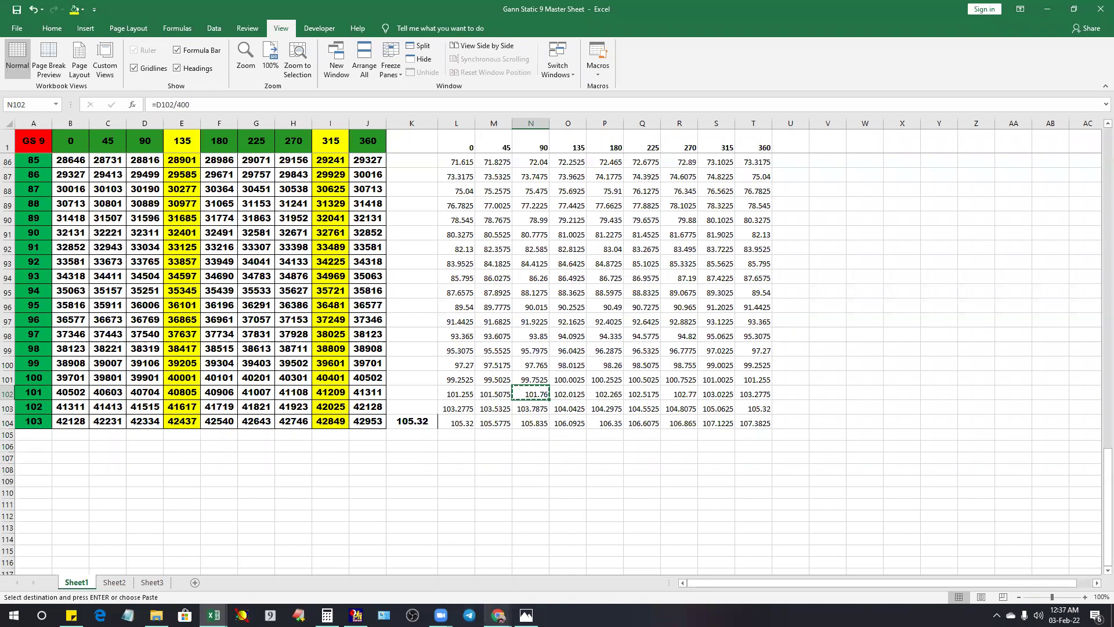
# - Add a third horizontal line to the GBPINR22FEBFUT chart in Chrome and set its price to the copied 101.76 level
pyautogui.moveTo(497, 615)
pyautogui.click(561, 560)
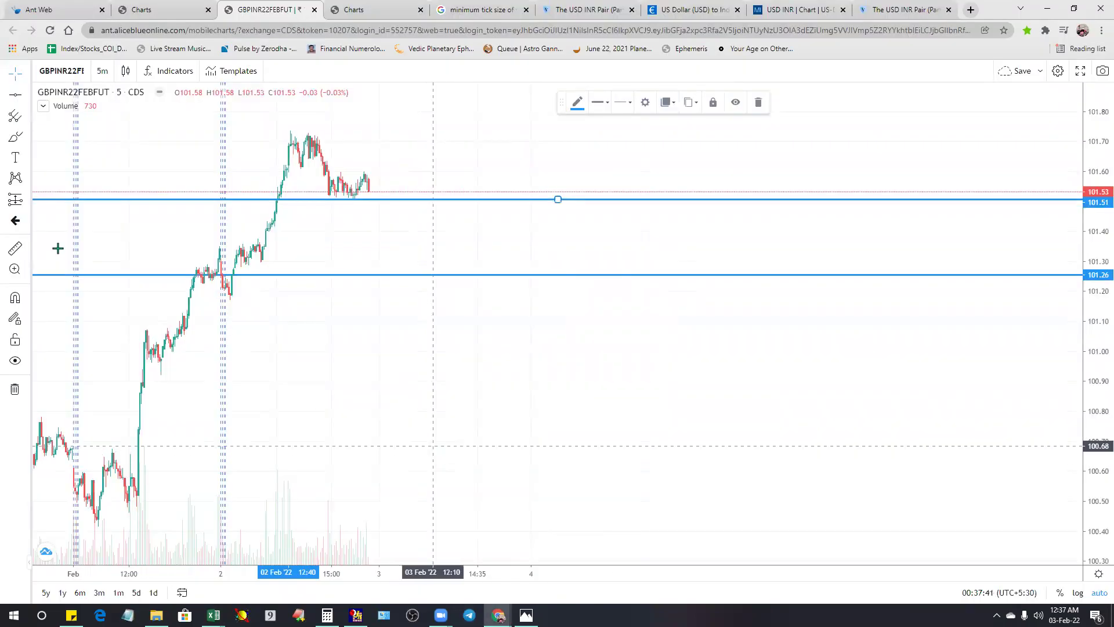
pyautogui.click(15, 94)
pyautogui.click(394, 360)
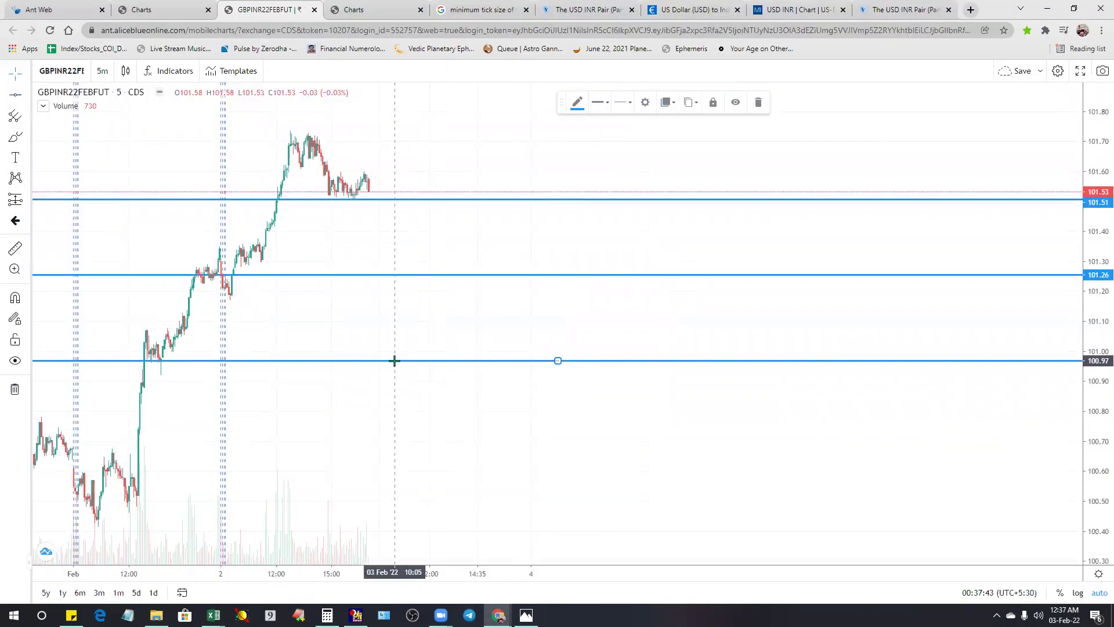
pyautogui.click(645, 102)
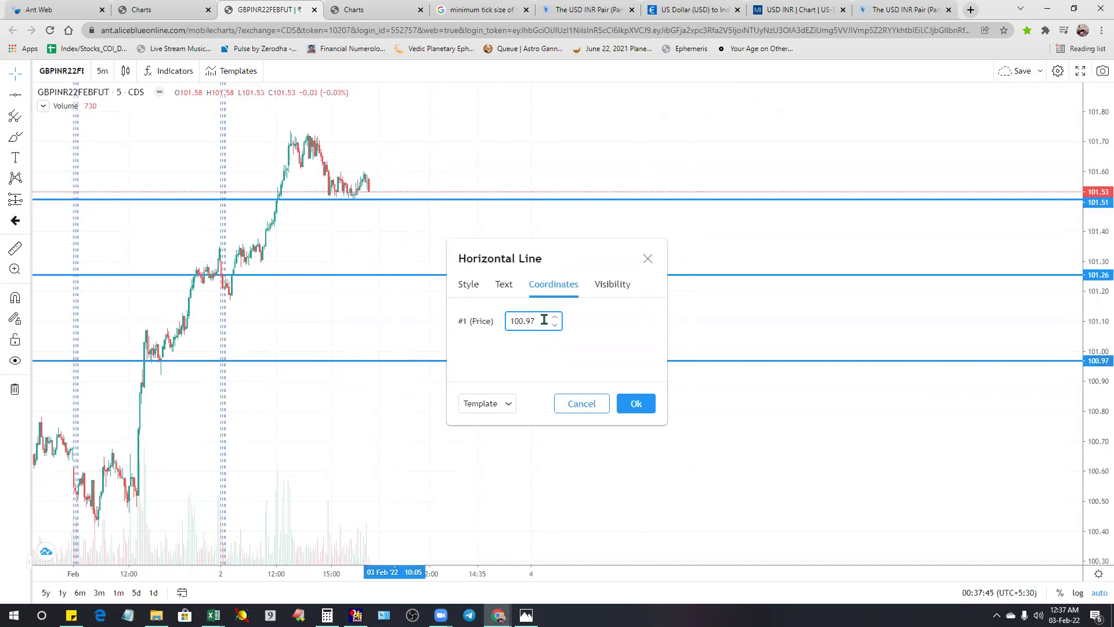
pyautogui.rightClick(544, 320)
pyautogui.click(568, 381)
pyautogui.click(634, 403)
pyautogui.hscroll(-2, 427, 398)
pyautogui.hscroll(4, 375, 373)
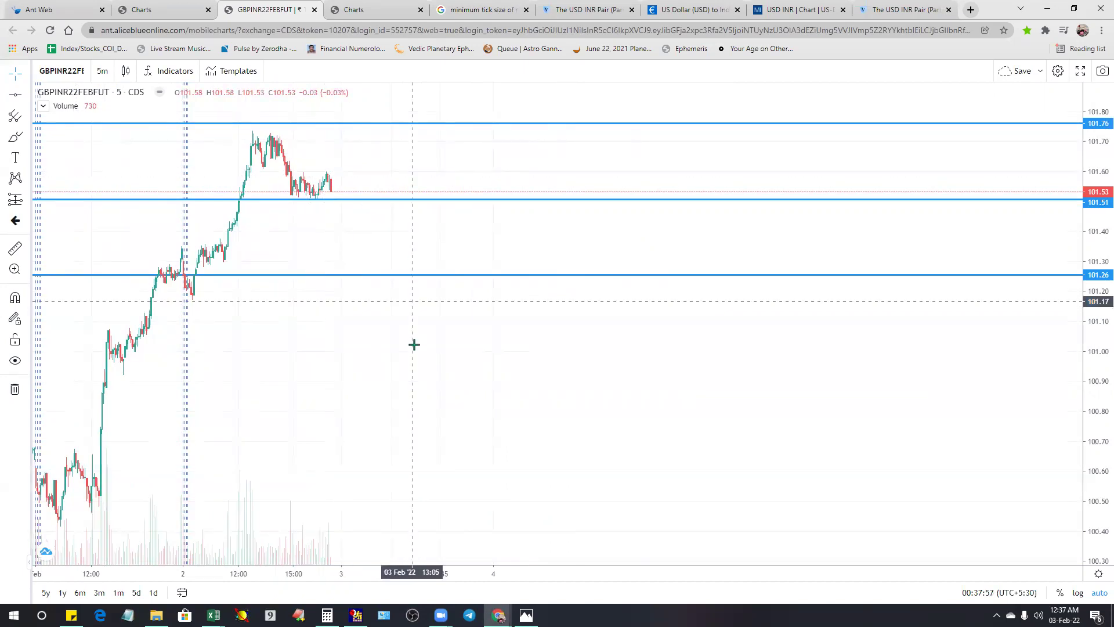
pyautogui.scroll(5, 572, 390)
pyautogui.scroll(-3, 449, 371)
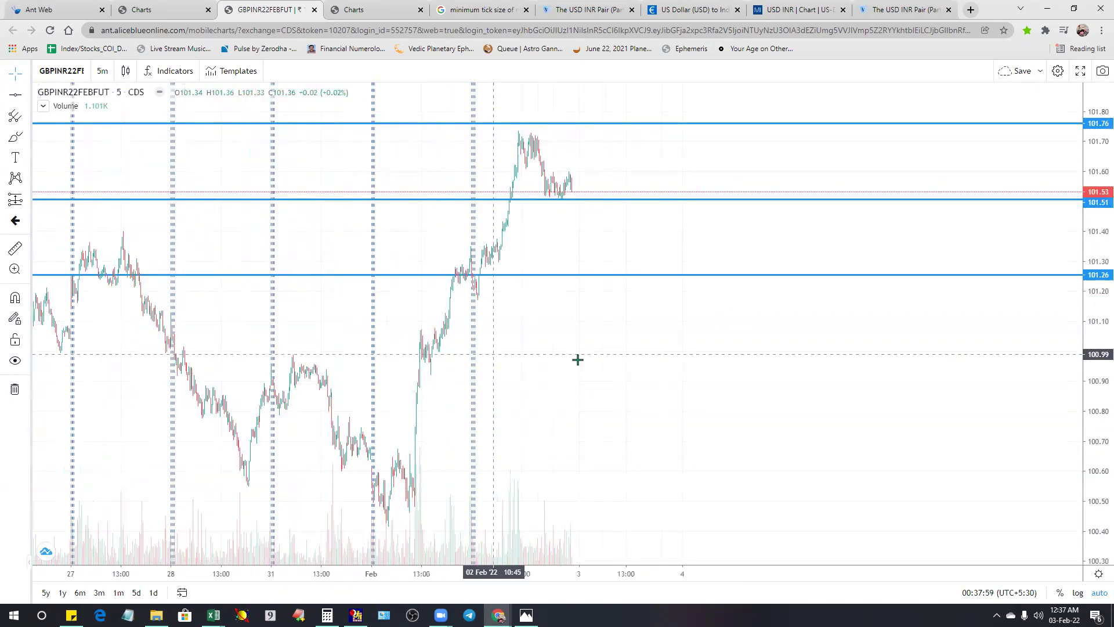
pyautogui.scroll(2, 542, 336)
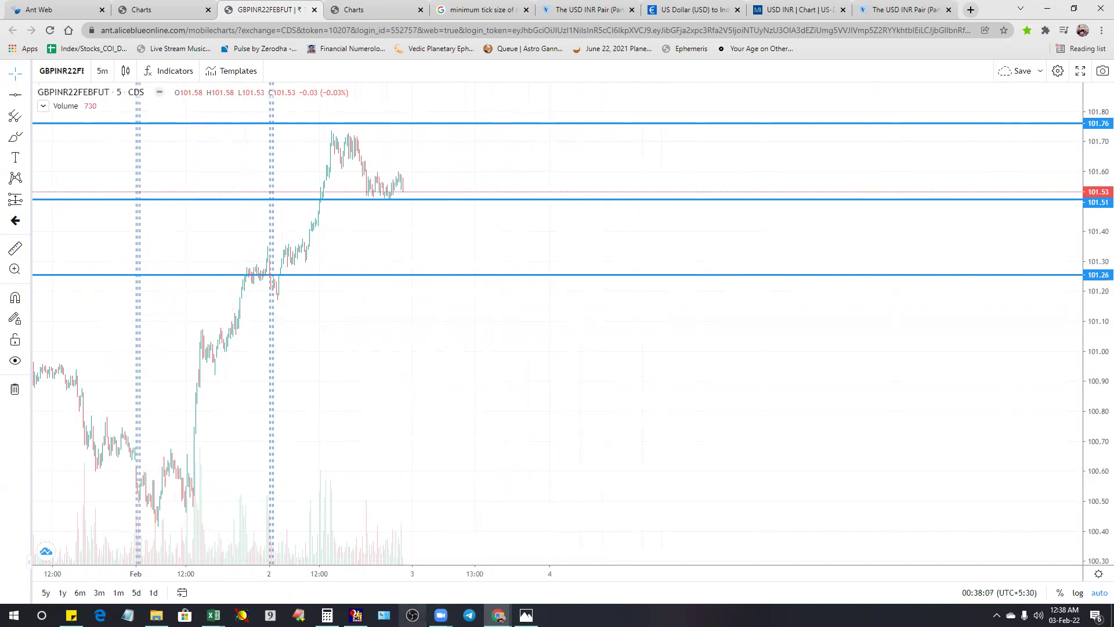
# - Open Sheet2 of the Gann Static 9 Master Sheet in Excel and select the highlighted base price in C11
pyautogui.moveTo(213, 615)
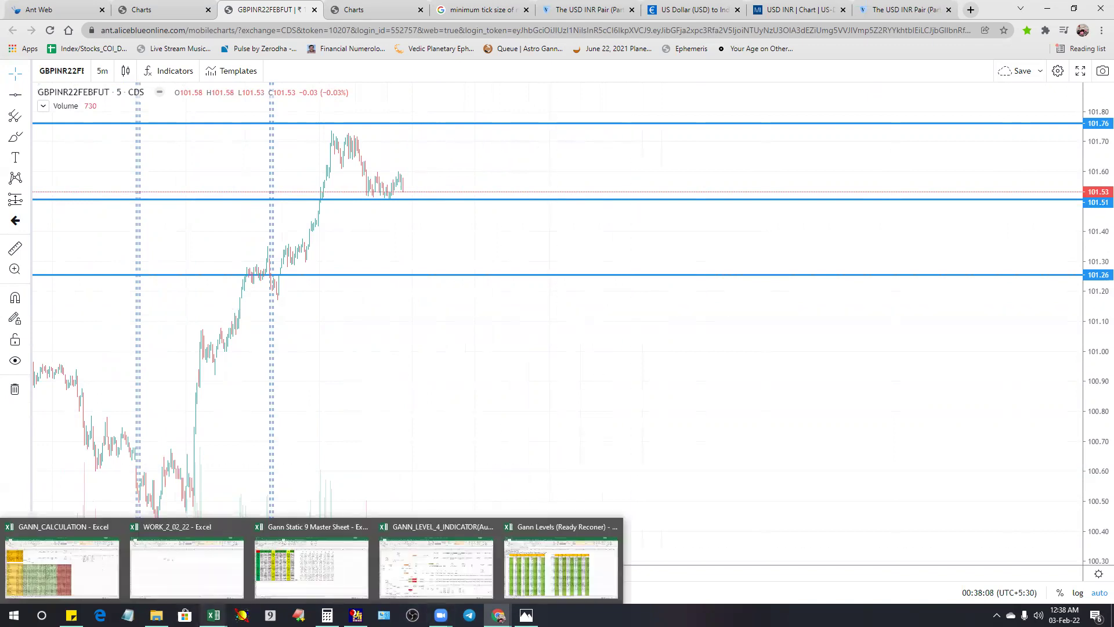
pyautogui.click(332, 582)
pyautogui.click(114, 582)
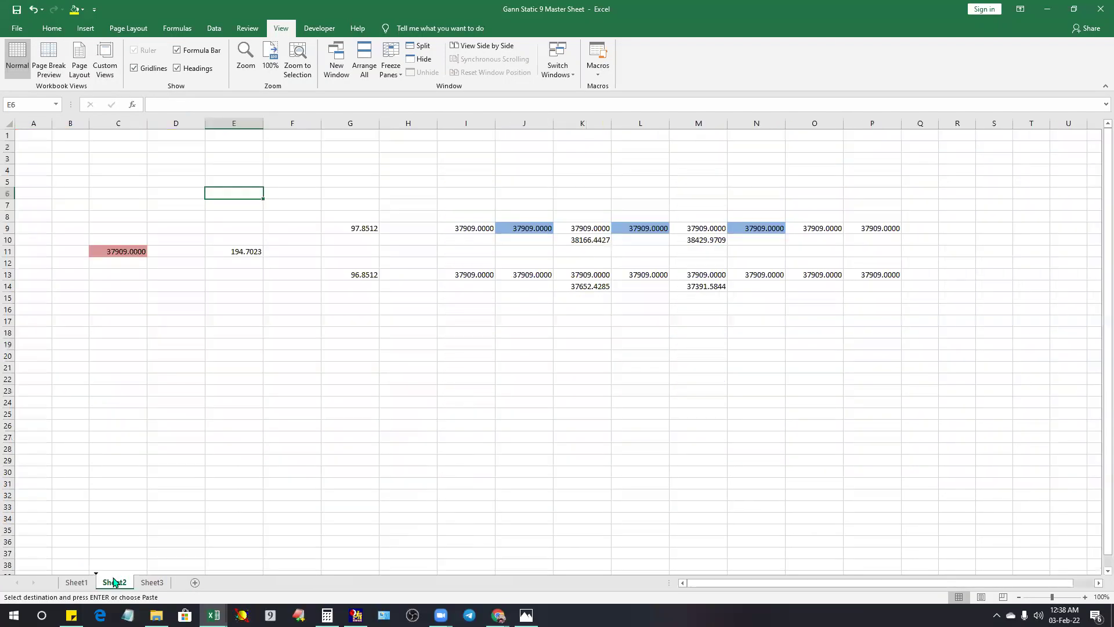
pyautogui.click(126, 249)
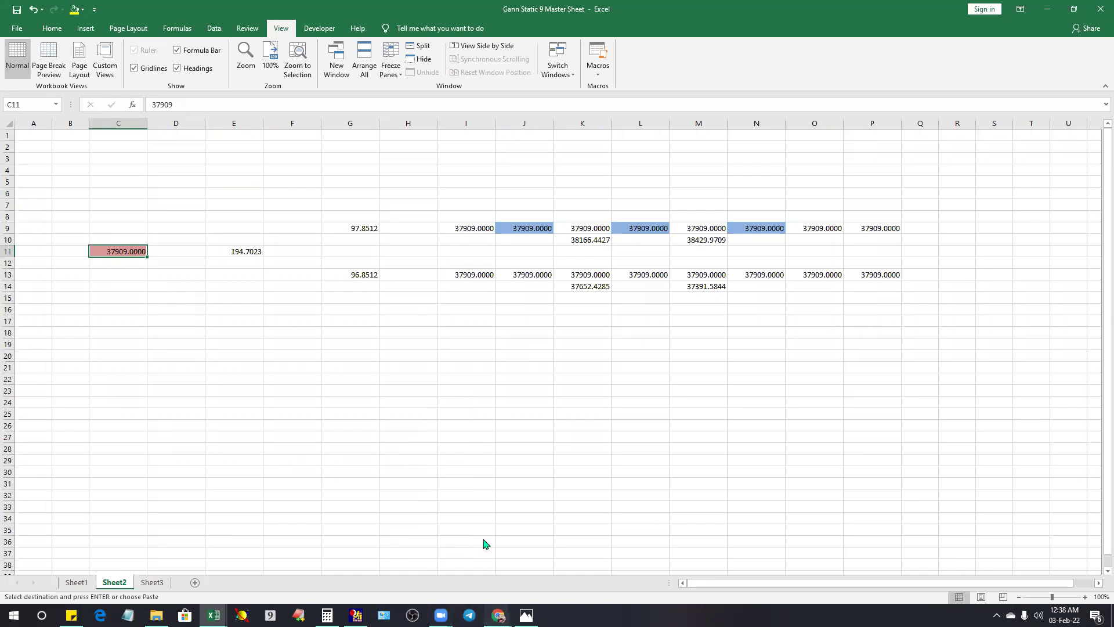
# - Return to the GBPINR22FEBFUT chart in Chrome and remove all three horizontal level lines
pyautogui.moveTo(498, 615)
pyautogui.click(571, 565)
pyautogui.moveTo(203, 307); pyautogui.dragTo(363, 355)
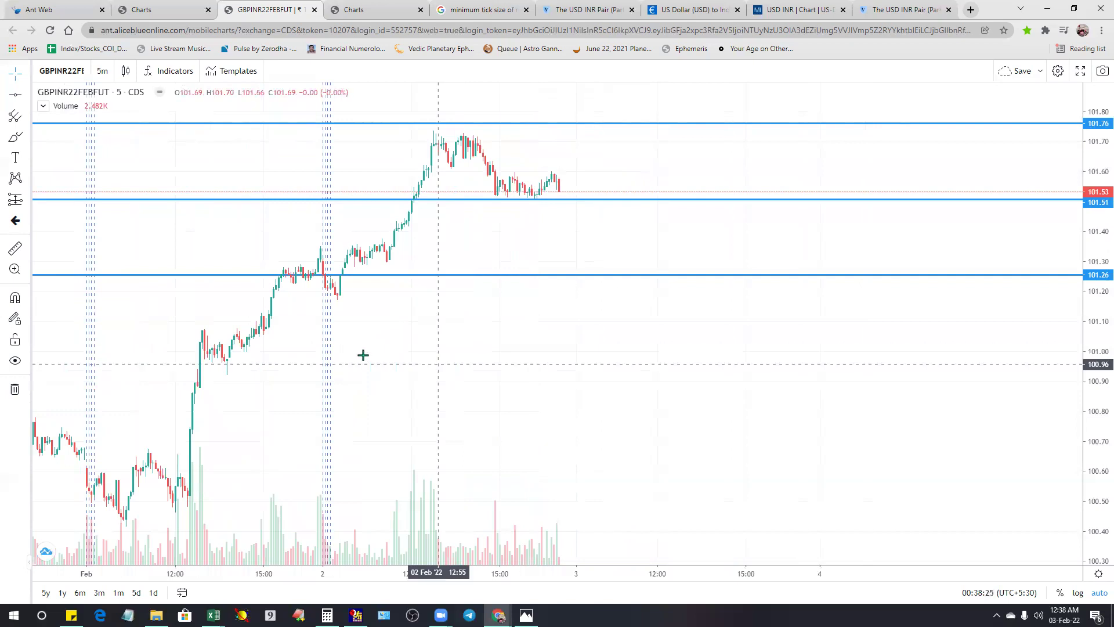
pyautogui.click(14, 389)
pyautogui.scroll(1, 386, 288)
pyautogui.scroll(1, 381, 312)
pyautogui.moveTo(168, 333); pyautogui.dragTo(463, 311)
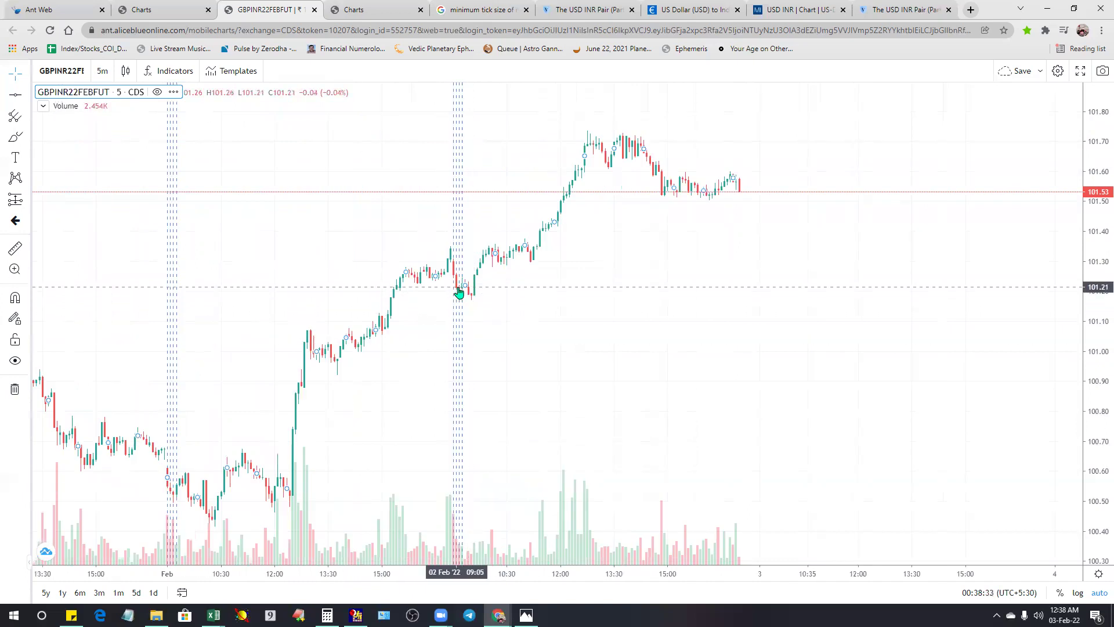
# - Change the GBPINR22FEBFUT chart's interval to 1 day and enlarge the most recent daily candles
pyautogui.click(102, 71)
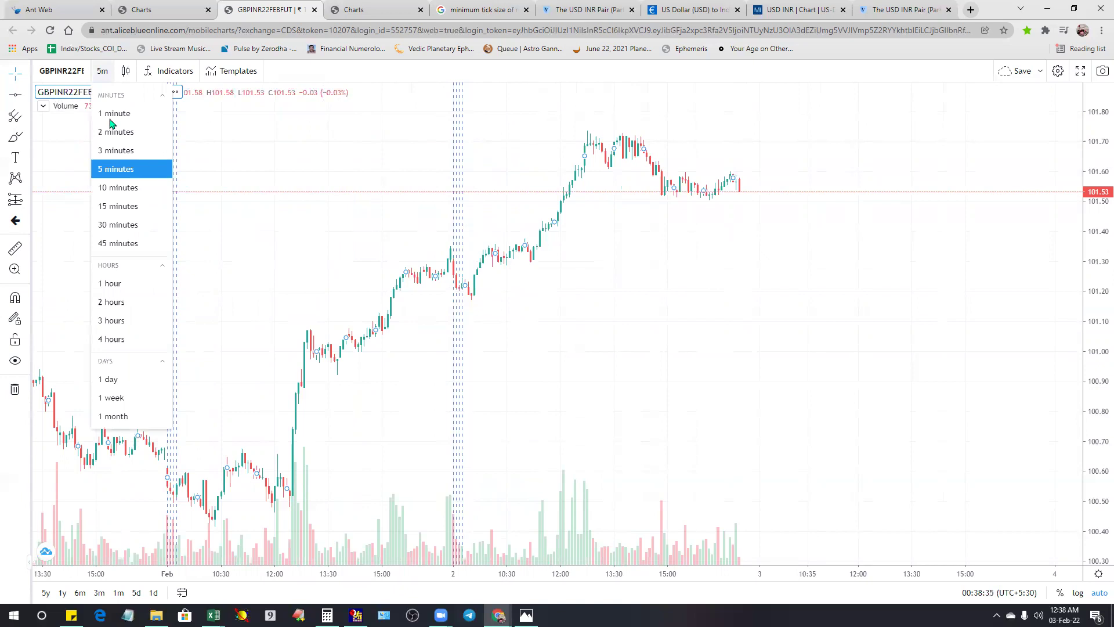
pyautogui.click(110, 379)
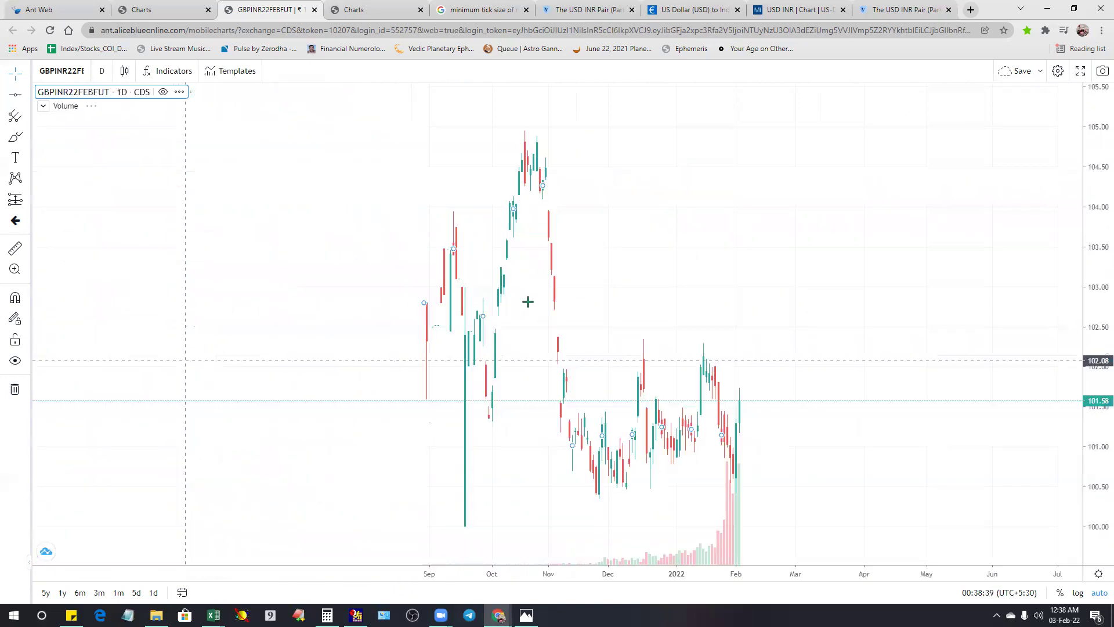
pyautogui.scroll(6, 684, 408)
pyautogui.moveTo(281, 383); pyautogui.dragTo(487, 295)
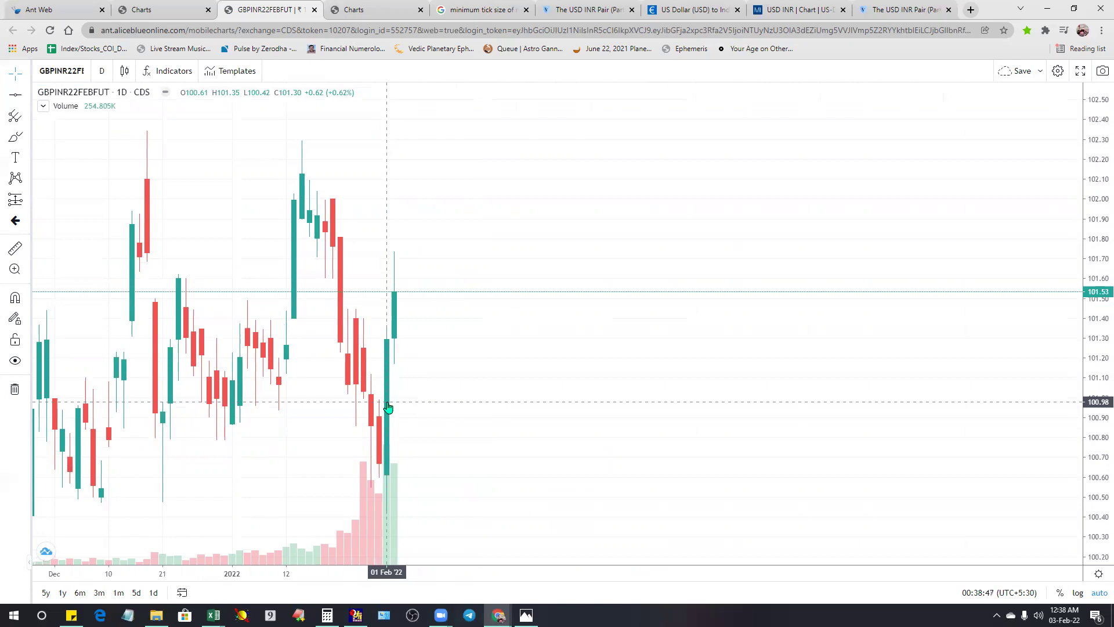
# - Switch to the Gann Static 9 Master Sheet in Excel and enter the price 101.3 in cell C4 of Sheet2
pyautogui.click(214, 615)
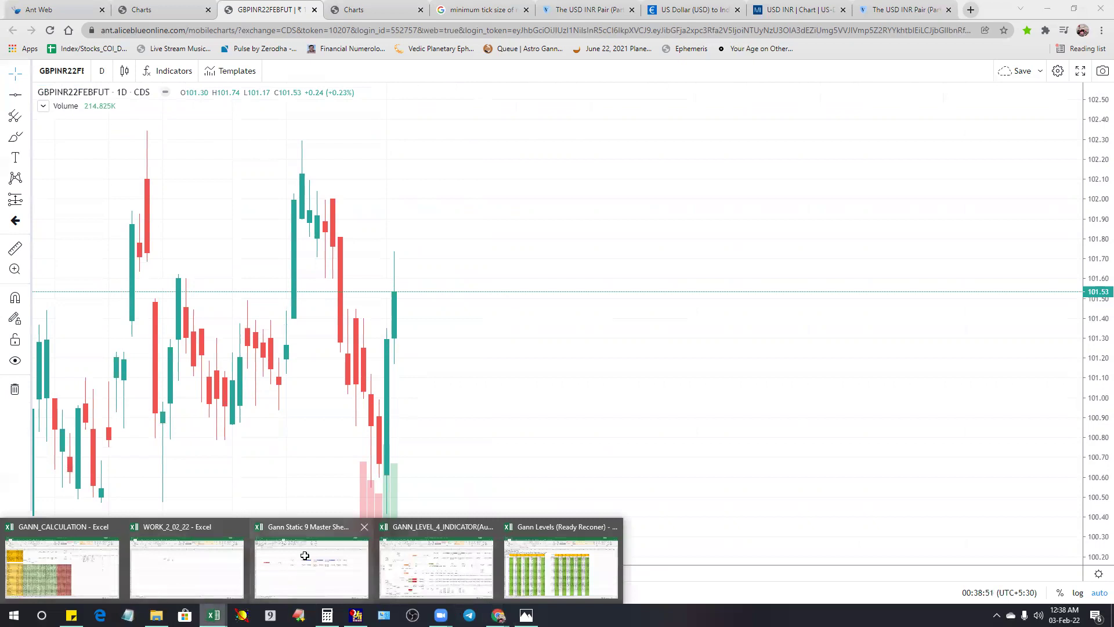
pyautogui.click(306, 563)
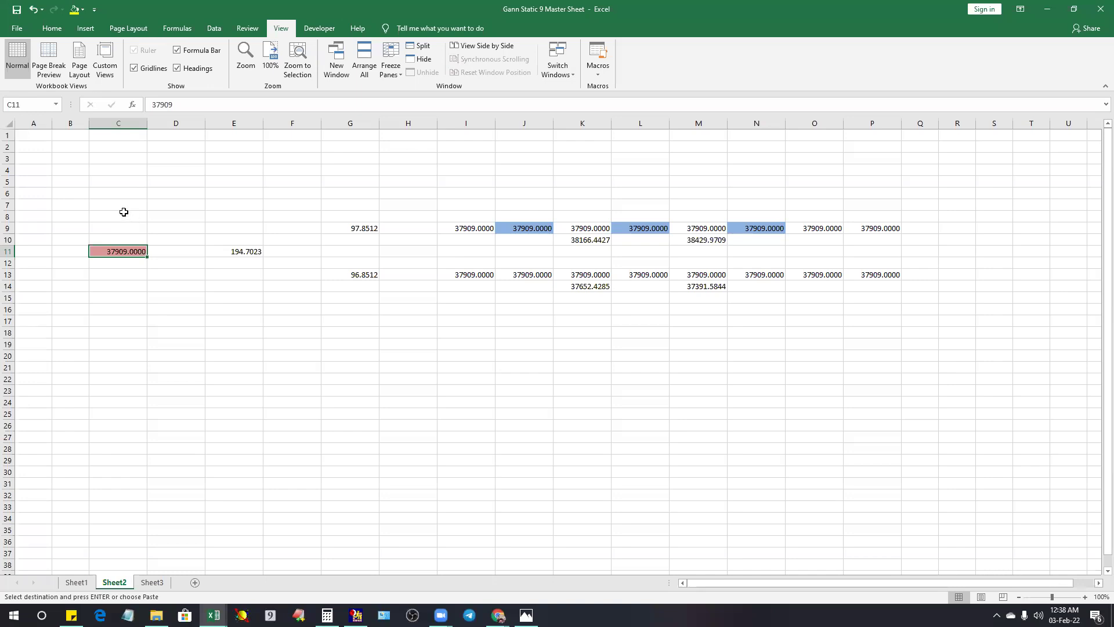
pyautogui.press('Up')
pyautogui.press('Up')
pyautogui.press('Up')
pyautogui.press('Up')
pyautogui.press('Up')
pyautogui.press('Up')
pyautogui.press('Up')
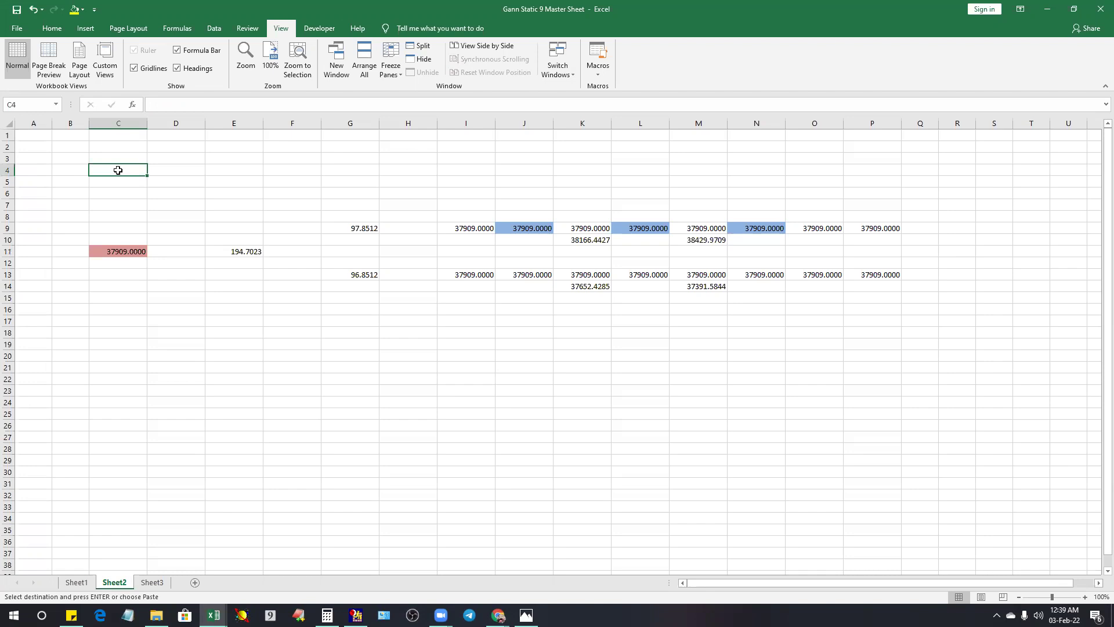
pyautogui.write('101.')
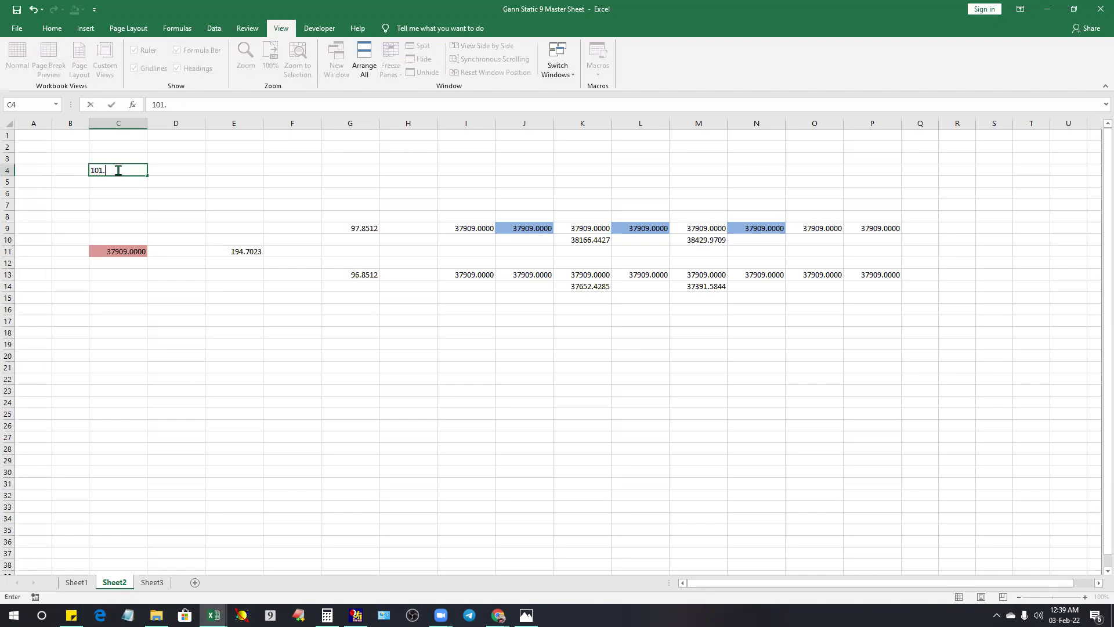
pyautogui.write('3')
pyautogui.click(197, 228)
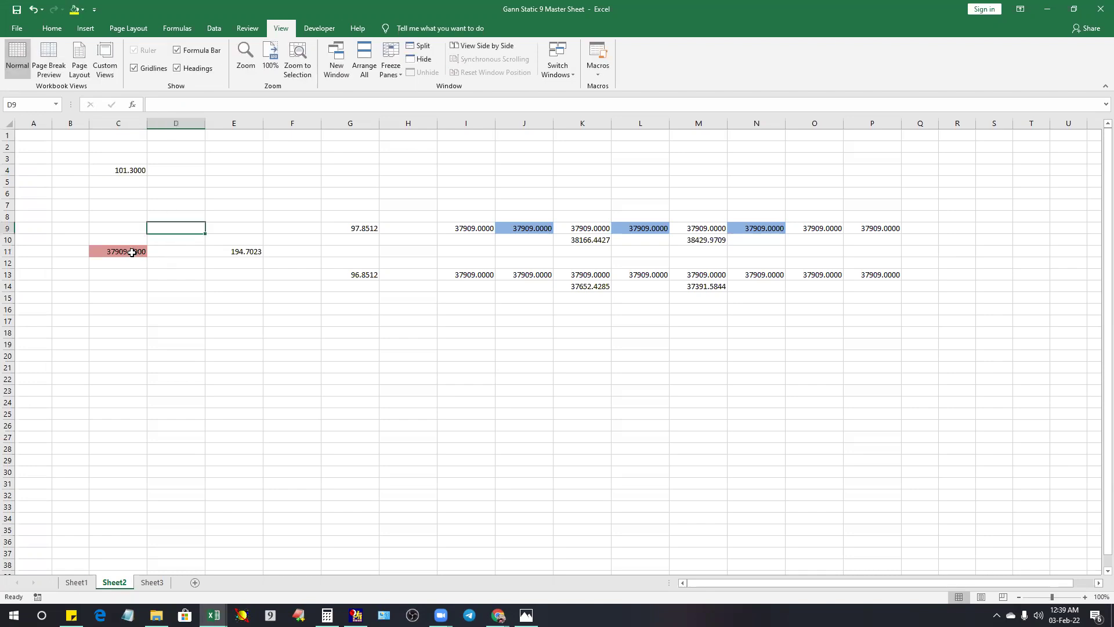
# - Replace the highlighted base price in C11 with the formula =C4*400
pyautogui.click(131, 253)
pyautogui.write('=')
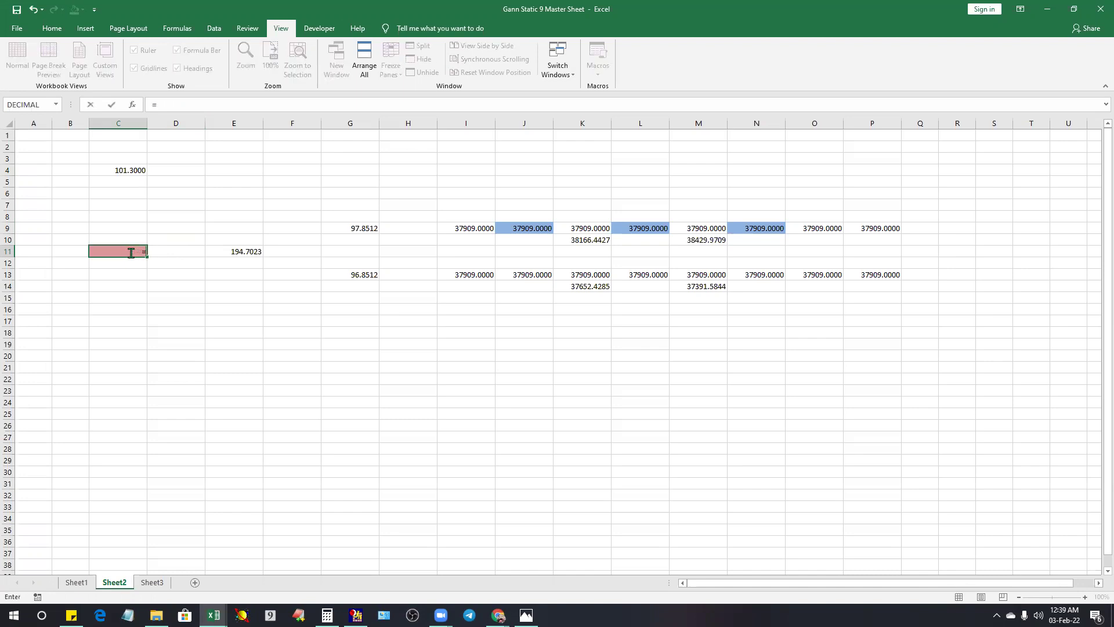
pyautogui.click(135, 169)
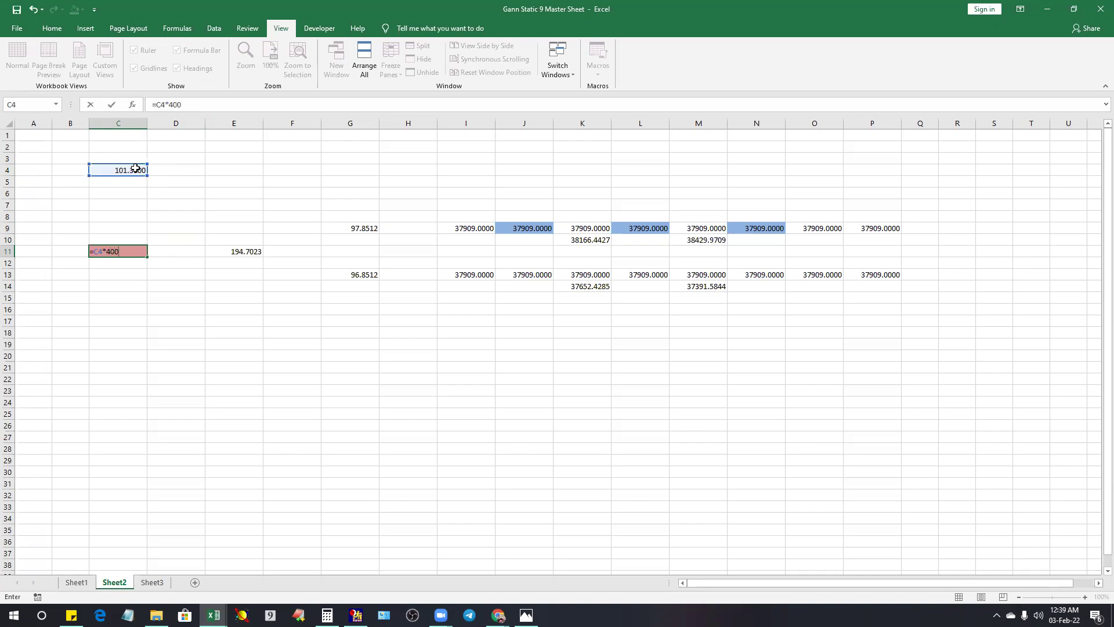
pyautogui.press('Return')
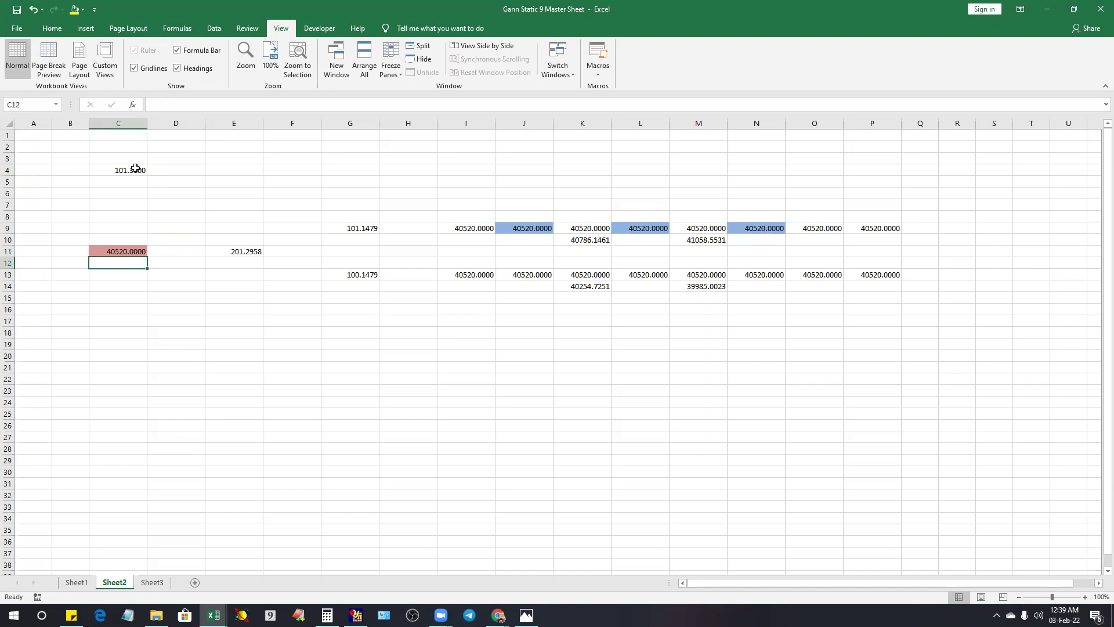
# - Examine the formulas in C11, E11, G9 and G13 and the block of level values in rows 9 to 14
pyautogui.click(116, 251)
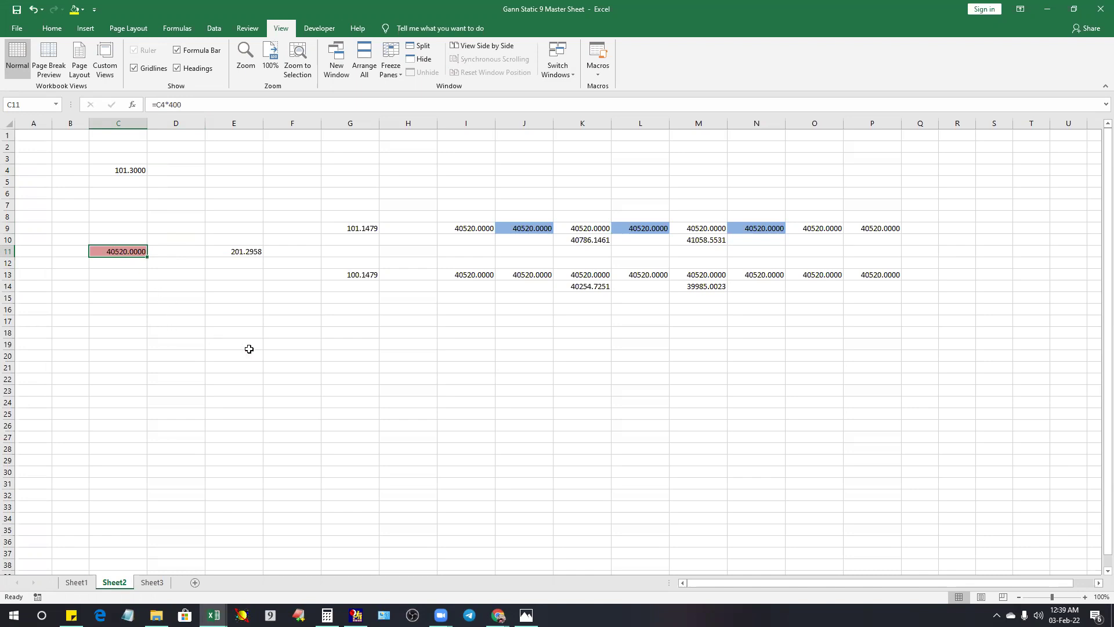
pyautogui.click(253, 253)
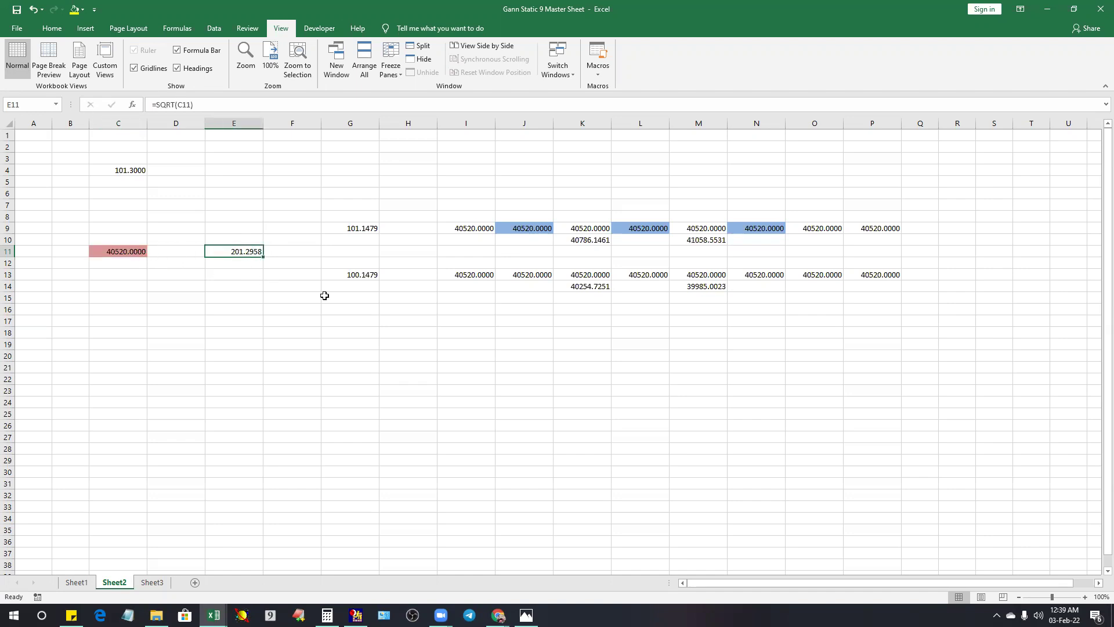
pyautogui.click(362, 228)
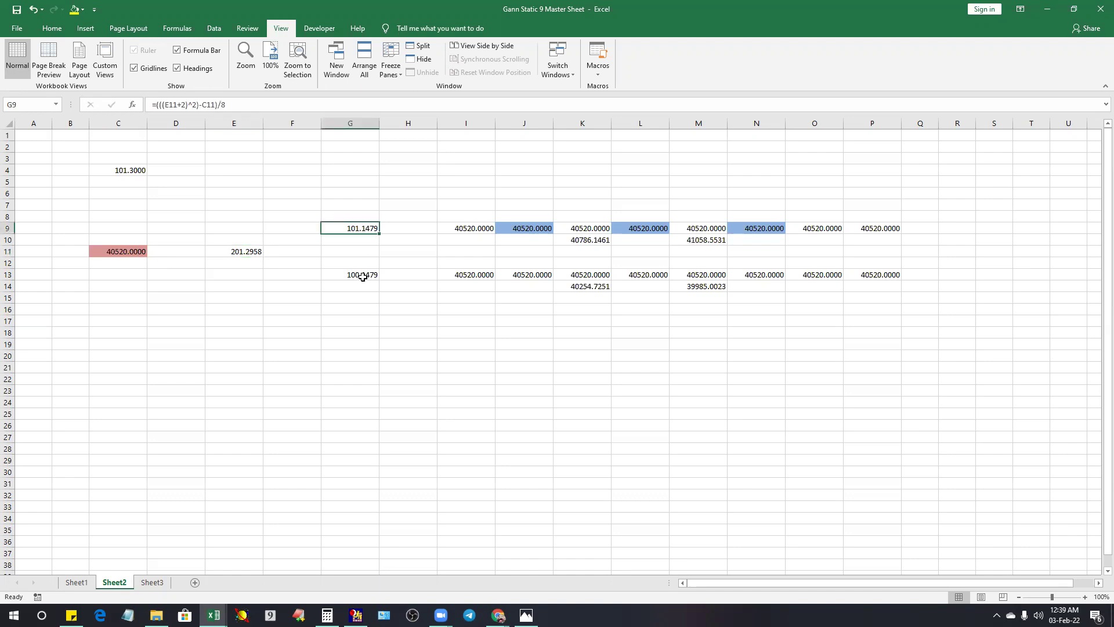
pyautogui.click(365, 276)
pyautogui.click(254, 250)
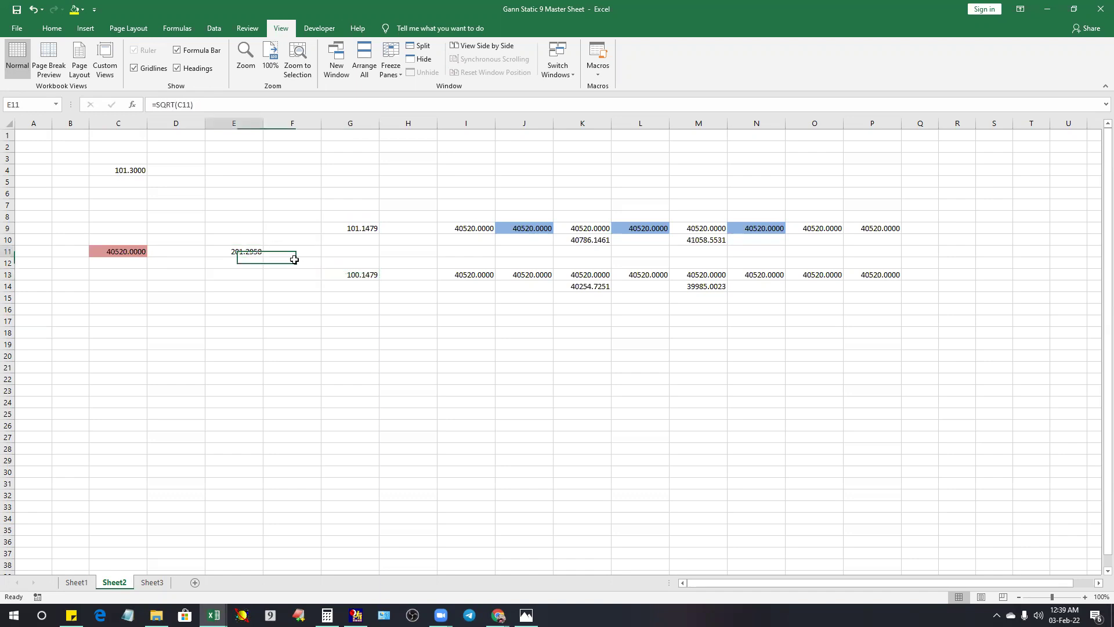
pyautogui.click(371, 283)
pyautogui.click(361, 275)
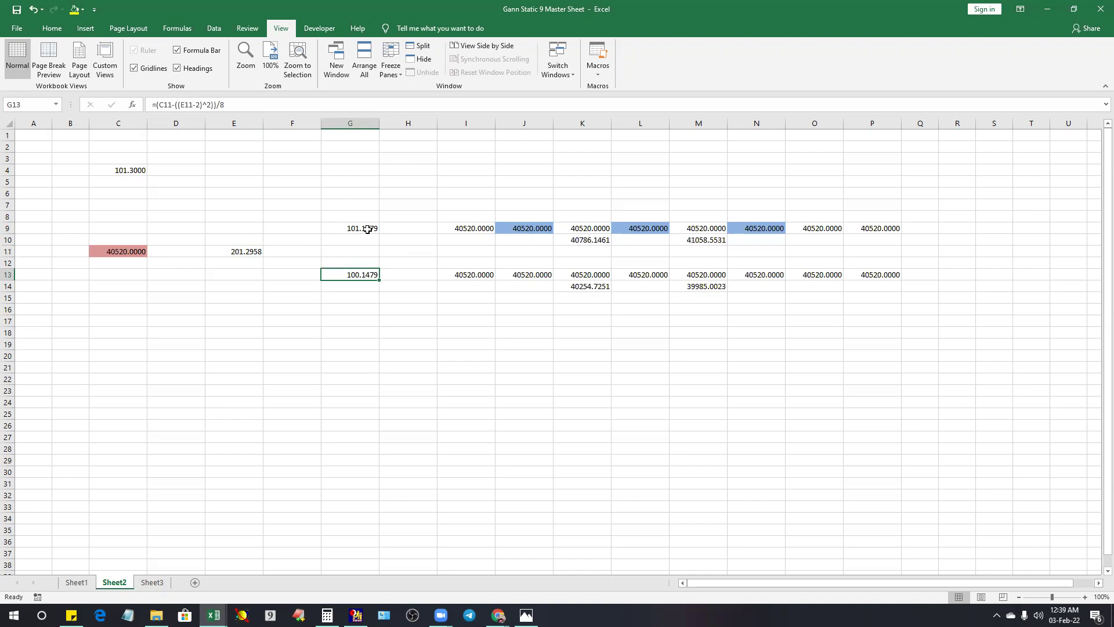
pyautogui.click(355, 228)
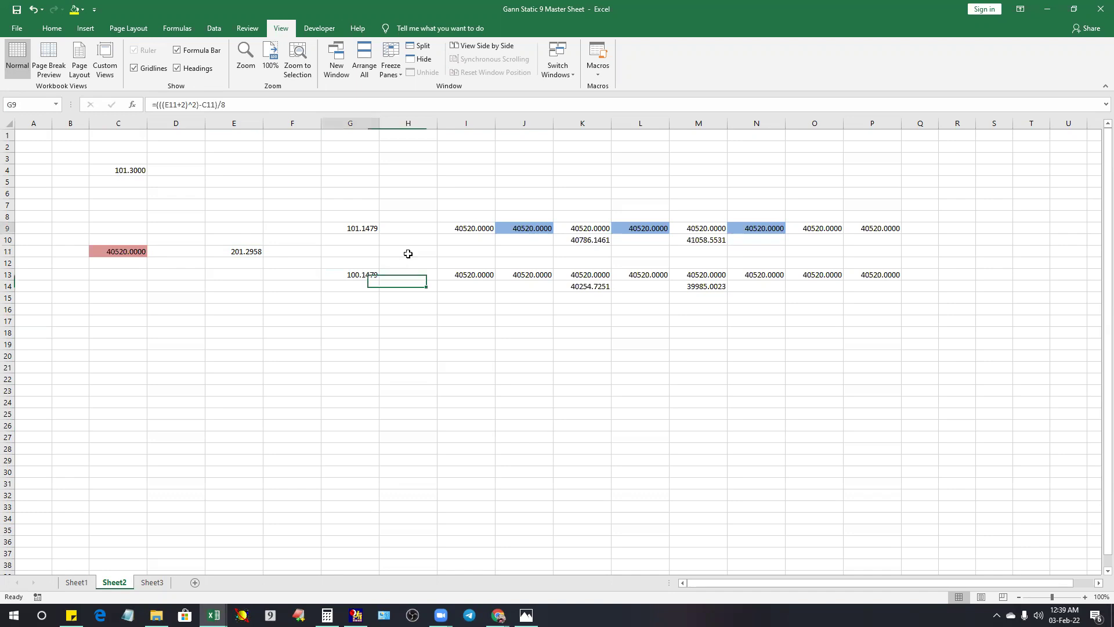
pyautogui.moveTo(464, 229); pyautogui.dragTo(969, 290)
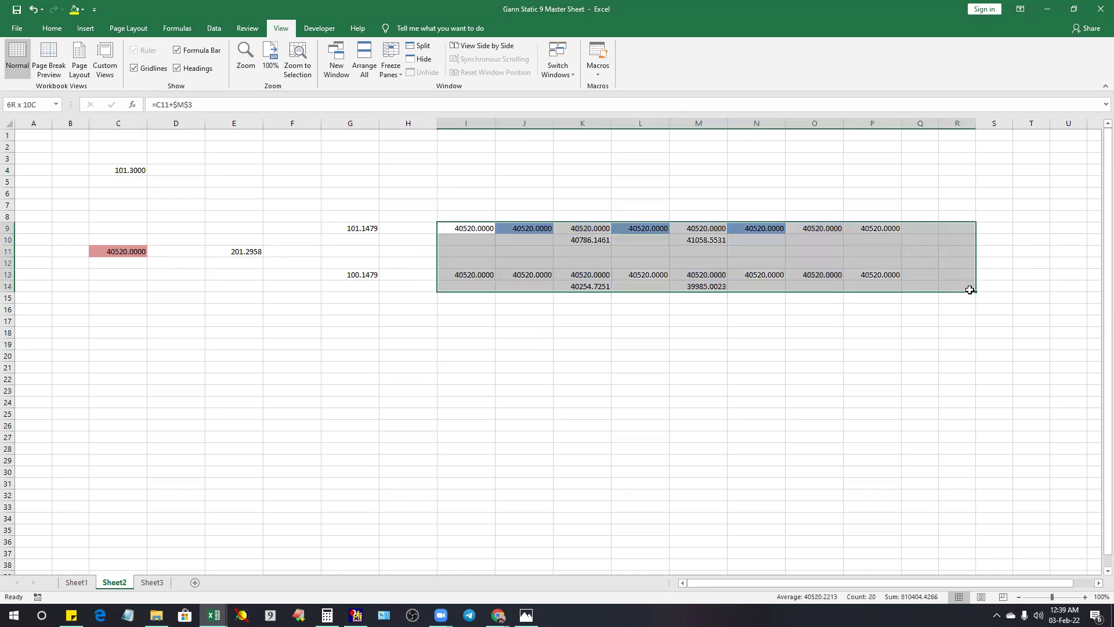
pyautogui.click(654, 368)
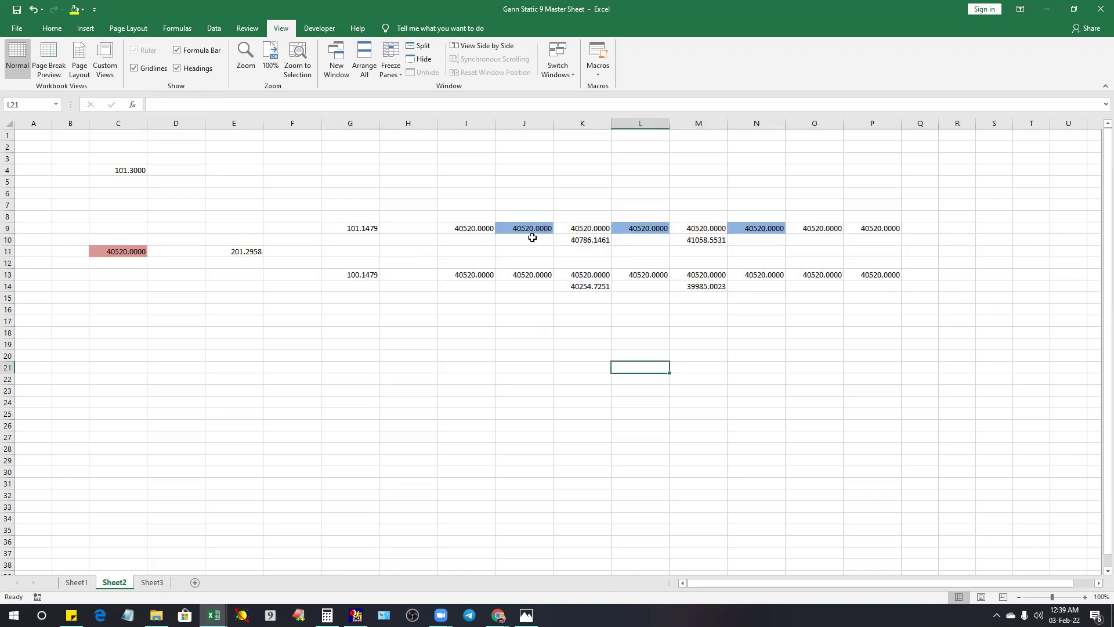
# - Enter the formula =I9/400 in I8, above the first upper level
pyautogui.click(468, 227)
pyautogui.click(468, 214)
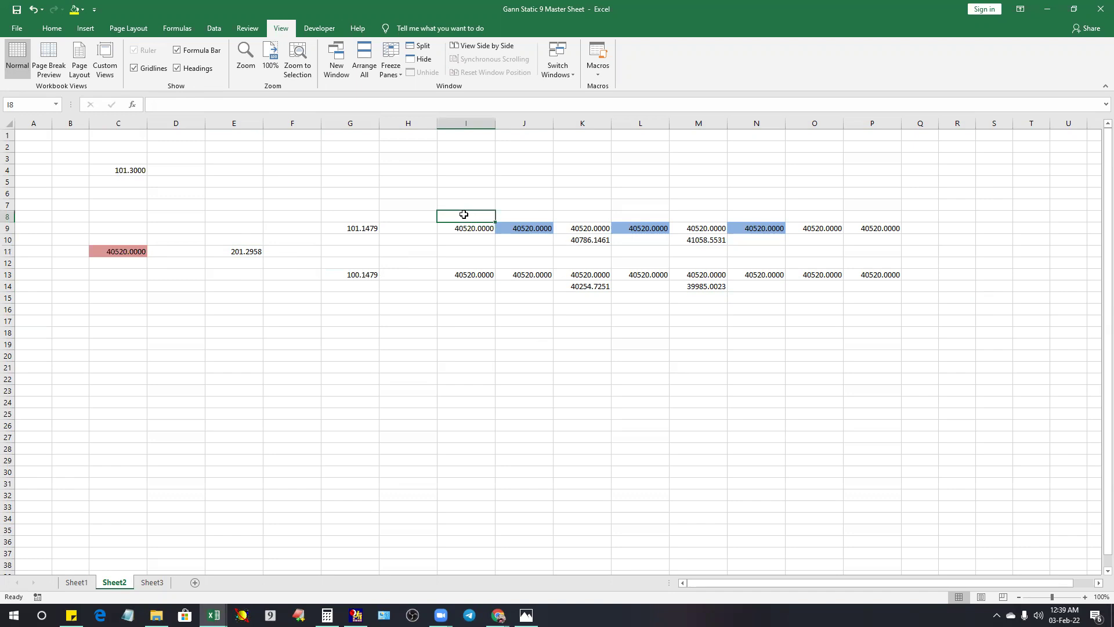
pyautogui.write('=')
pyautogui.click(477, 228)
pyautogui.write('/400')
pyautogui.press('Return')
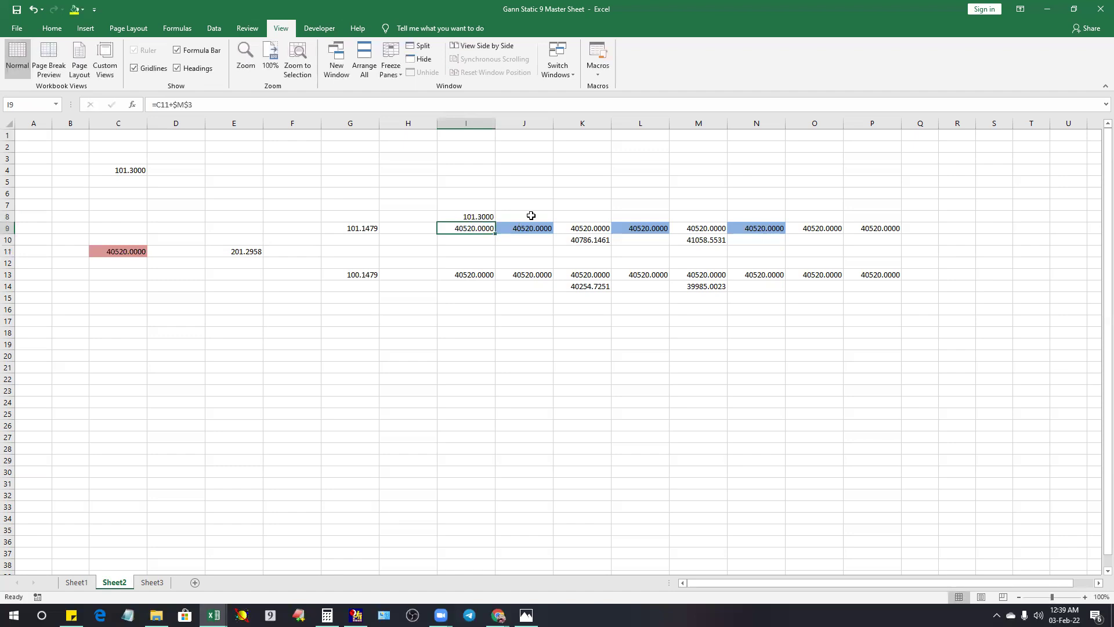
# - Try filling the I8 formula across row 8 to P8, and undo the fill
pyautogui.click(490, 218)
pyautogui.moveTo(495, 221); pyautogui.dragTo(900, 227)
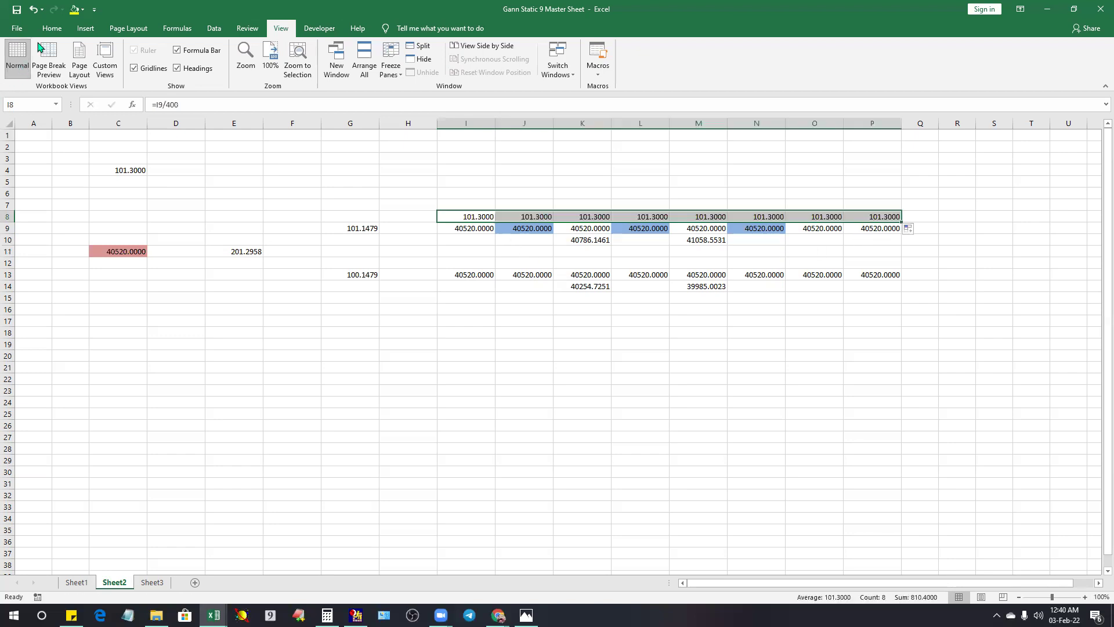
pyautogui.hotkey('ctrl', 'z')
# - Enter a formula in J8 that divides the level in J9 by 400
pyautogui.click(508, 216)
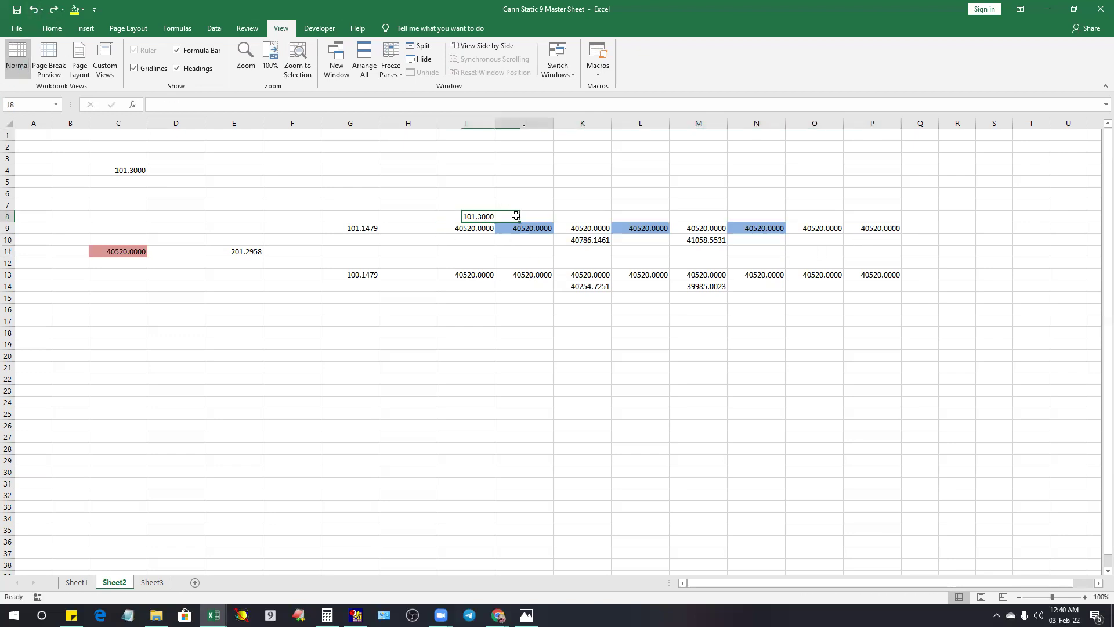
pyautogui.doubleClick(510, 216)
pyautogui.write('=')
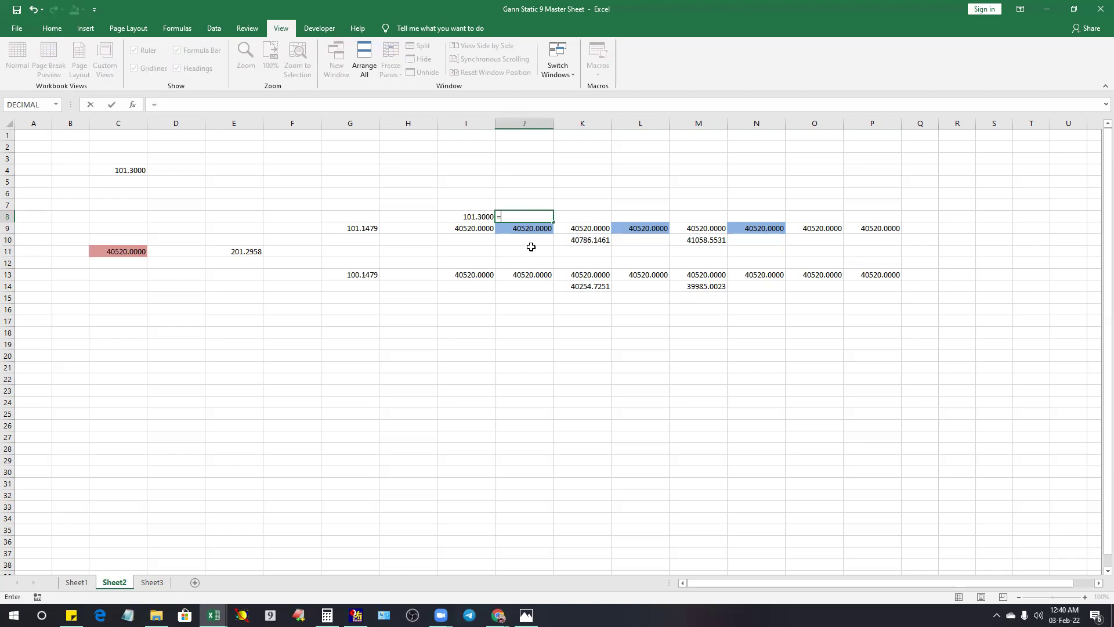
pyautogui.click(521, 228)
pyautogui.write('/')
pyautogui.press('Return')
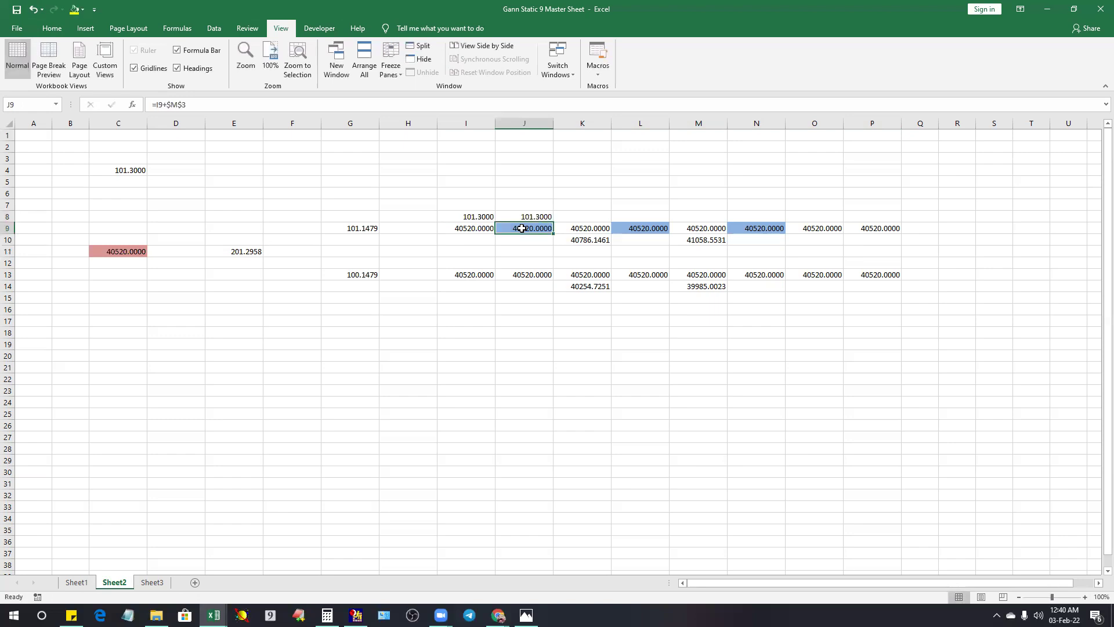
# - Inspect the square root formula in E11 and the step formulas in G9 and G13, keeping them as they are
pyautogui.click(469, 231)
pyautogui.click(225, 261)
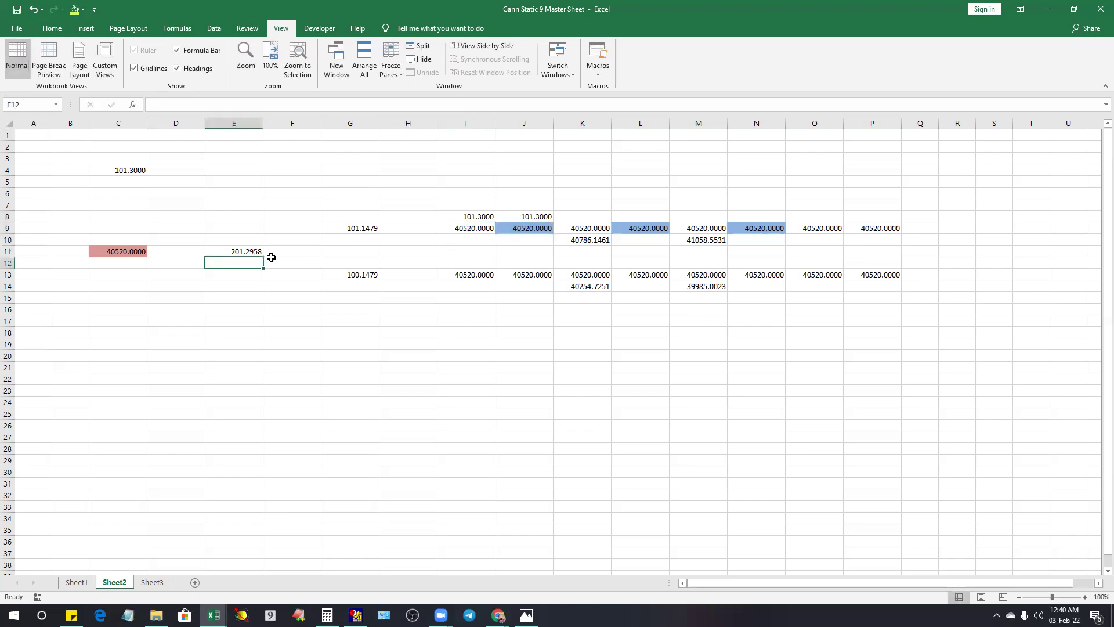
pyautogui.click(253, 251)
pyautogui.doubleClick(253, 250)
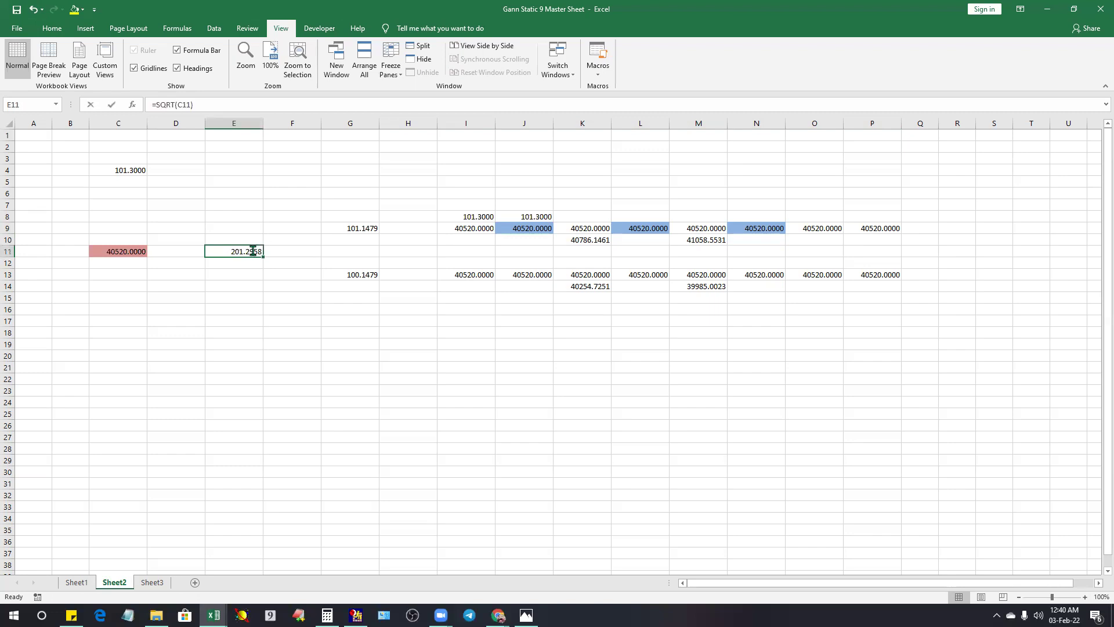
pyautogui.click(315, 336)
pyautogui.doubleClick(364, 227)
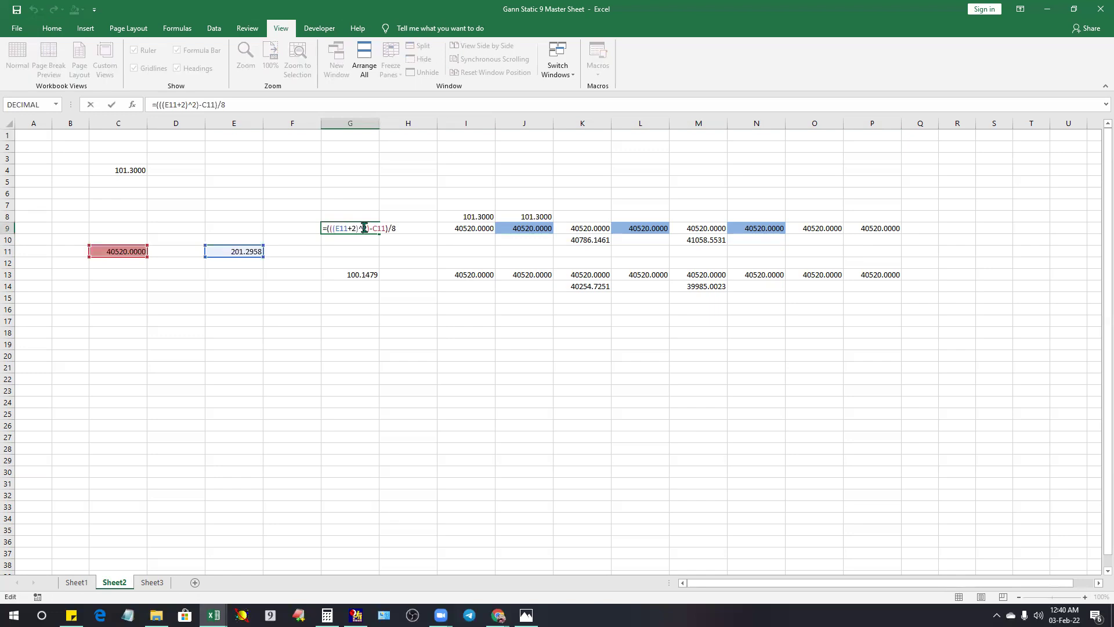
pyautogui.click(390, 351)
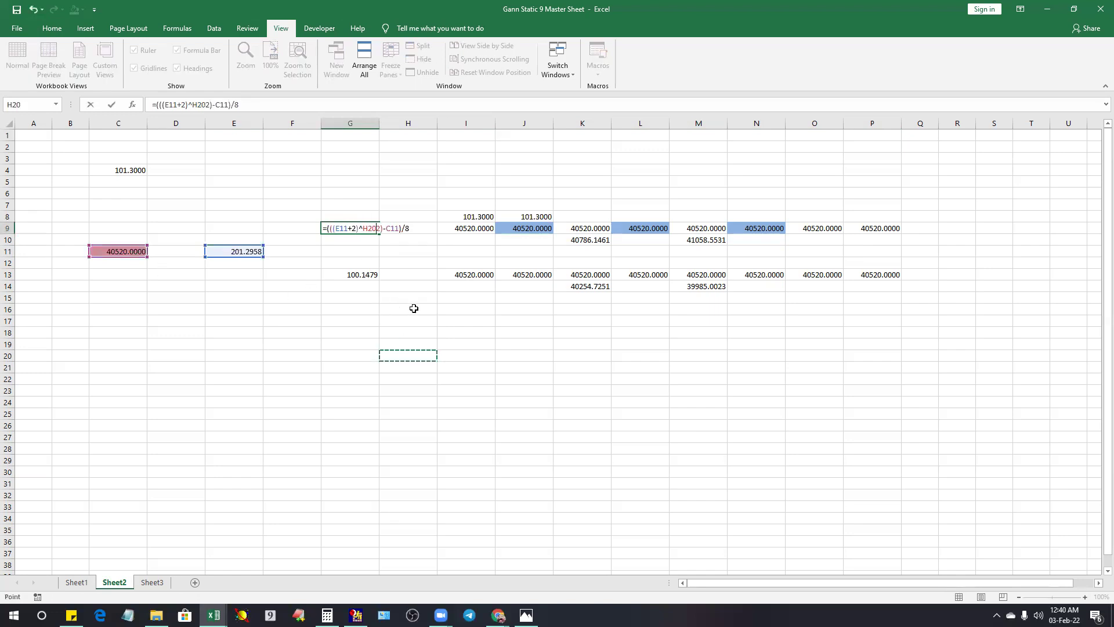
pyautogui.click(32, 10)
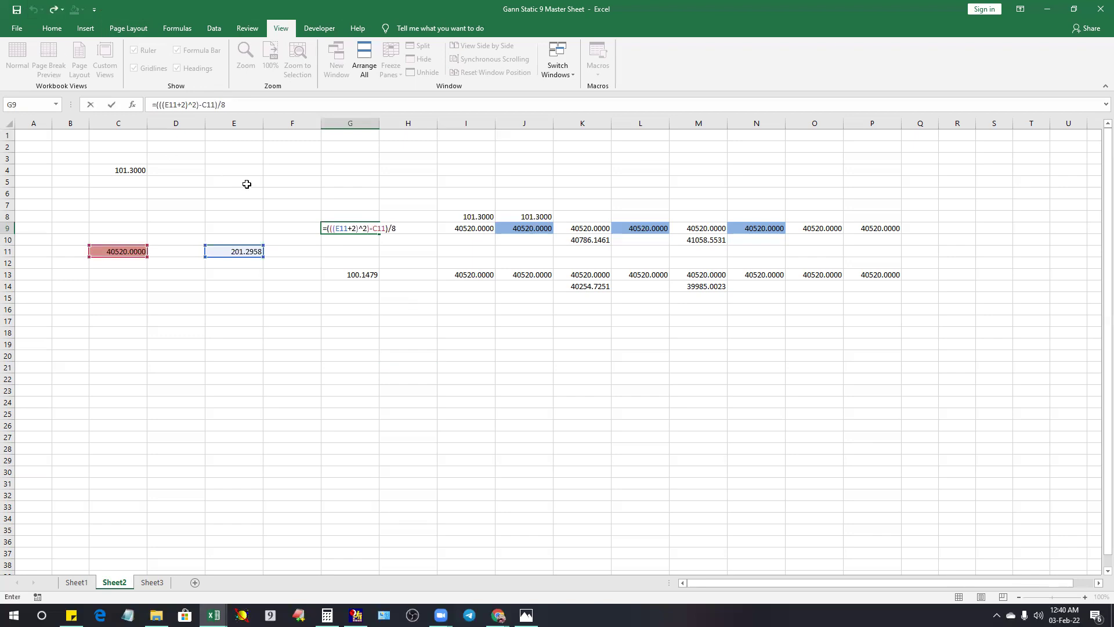
pyautogui.press('Return')
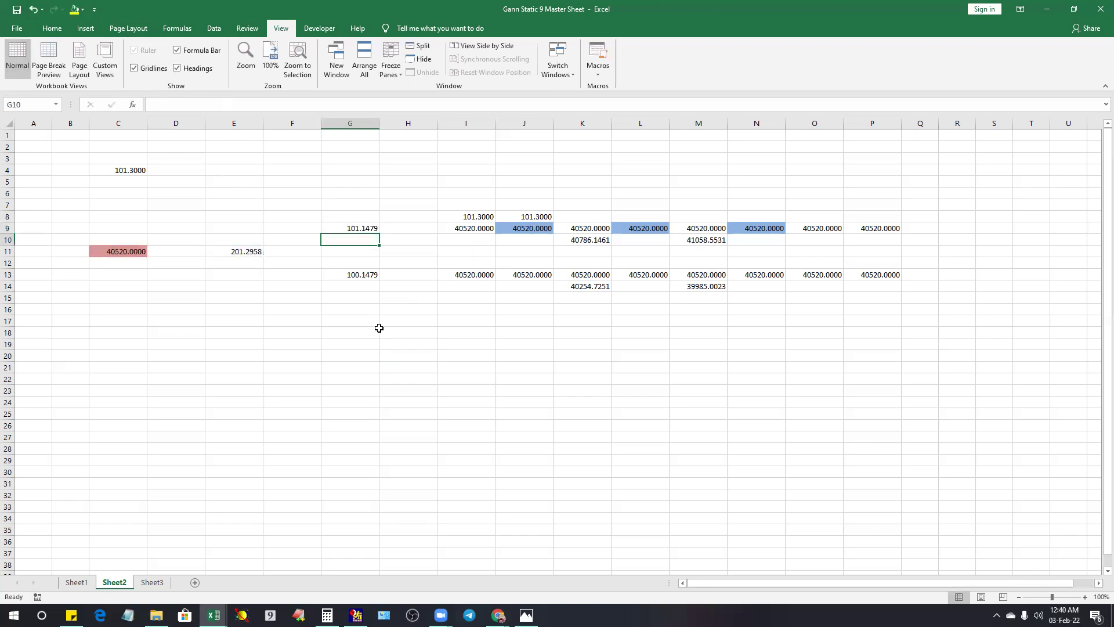
pyautogui.doubleClick(368, 275)
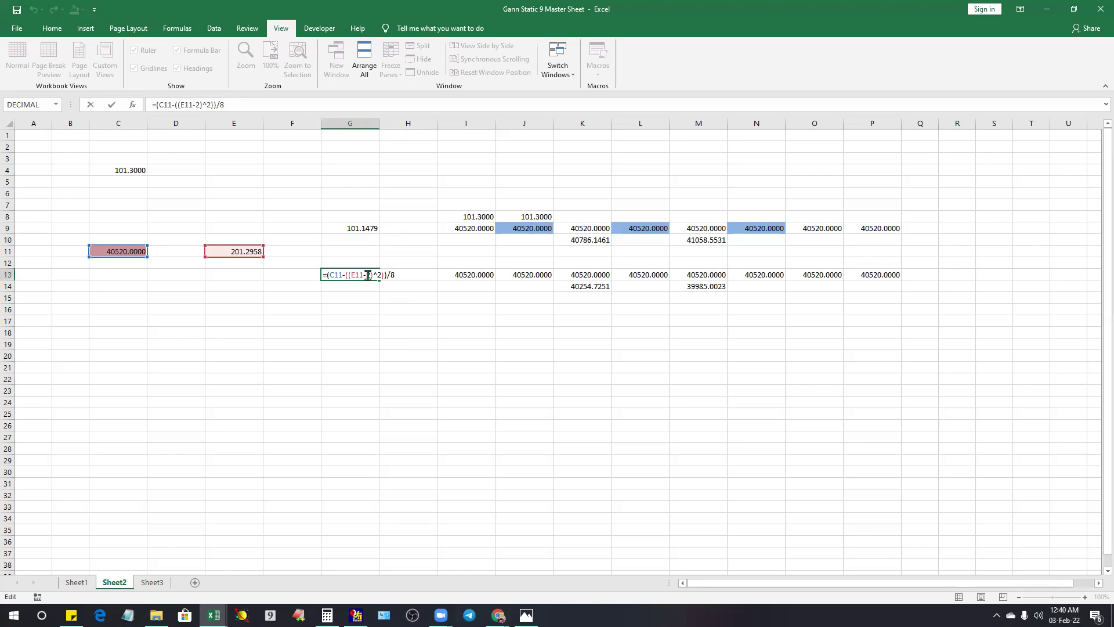
pyautogui.press('Return')
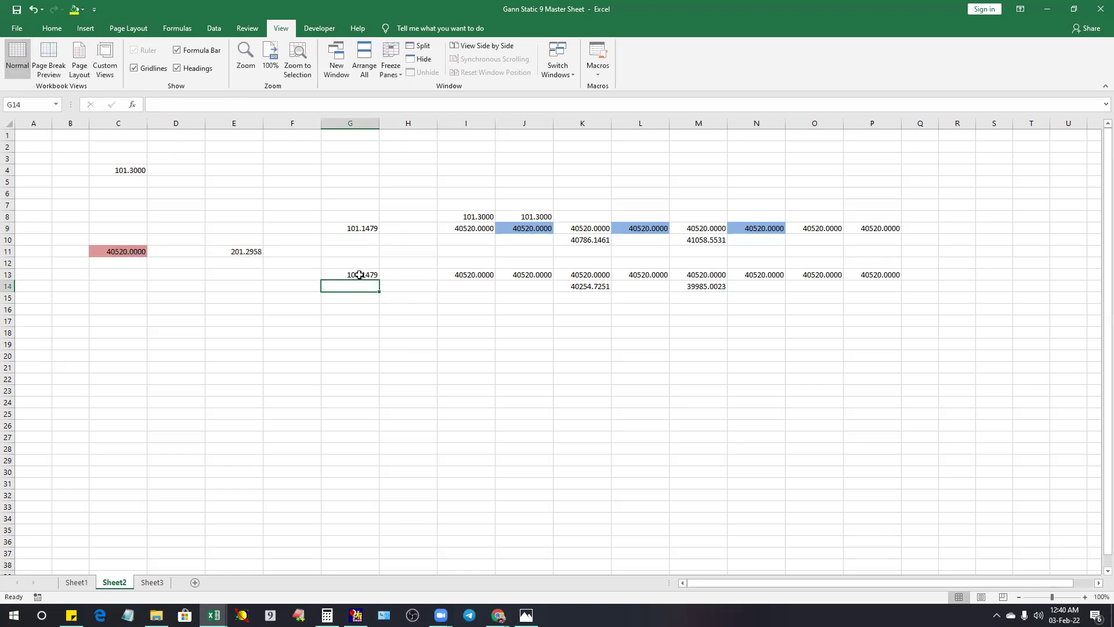
# - Replace the $M$3 reference in I9 with G9 so the formula reads =C11+G9, and select J9
pyautogui.doubleClick(474, 228)
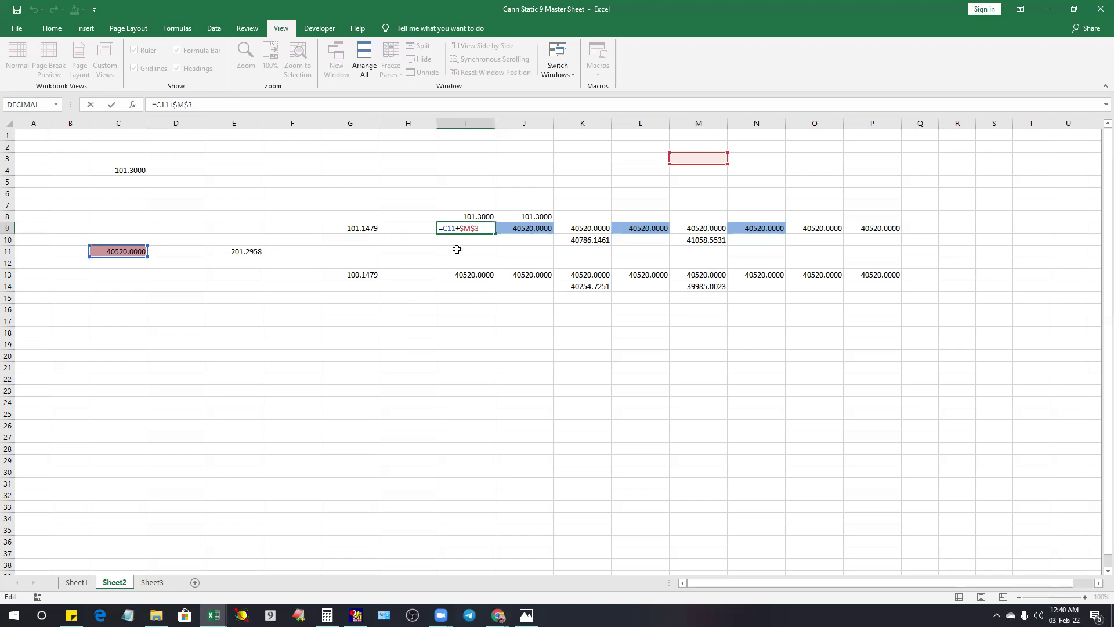
pyautogui.click(450, 229)
pyautogui.moveTo(473, 231); pyautogui.dragTo(459, 230)
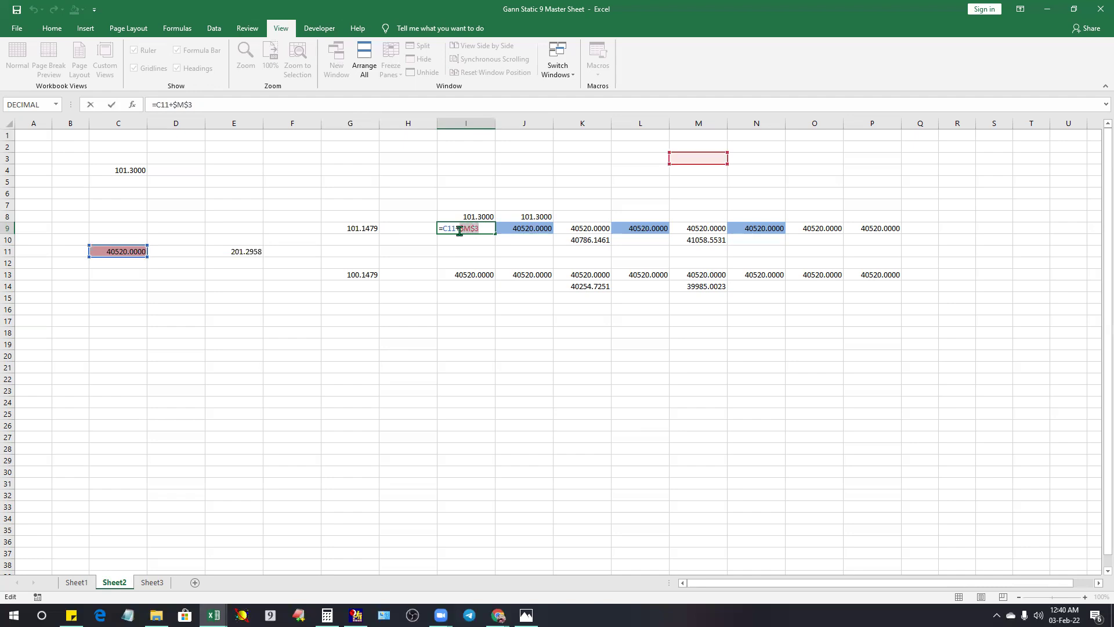
pyautogui.click(359, 229)
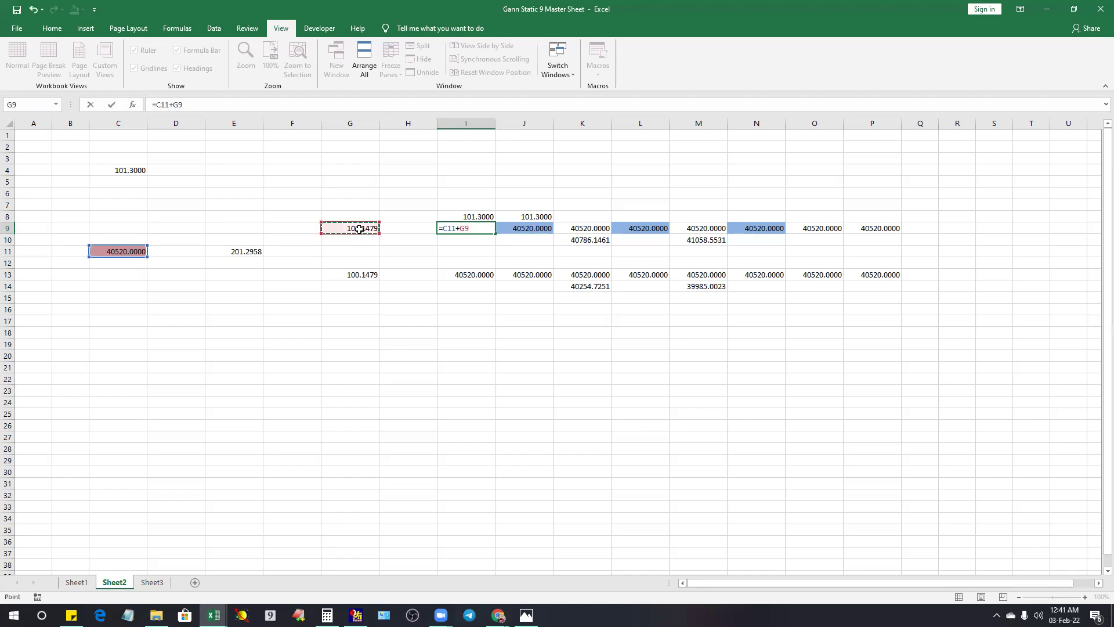
pyautogui.press('Return')
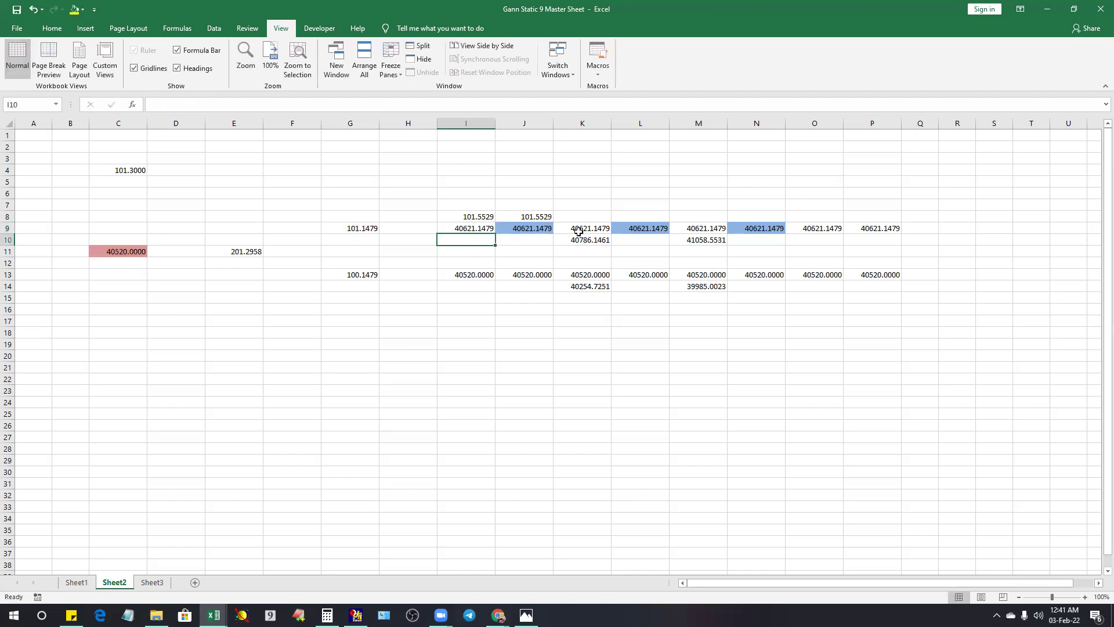
pyautogui.click(535, 228)
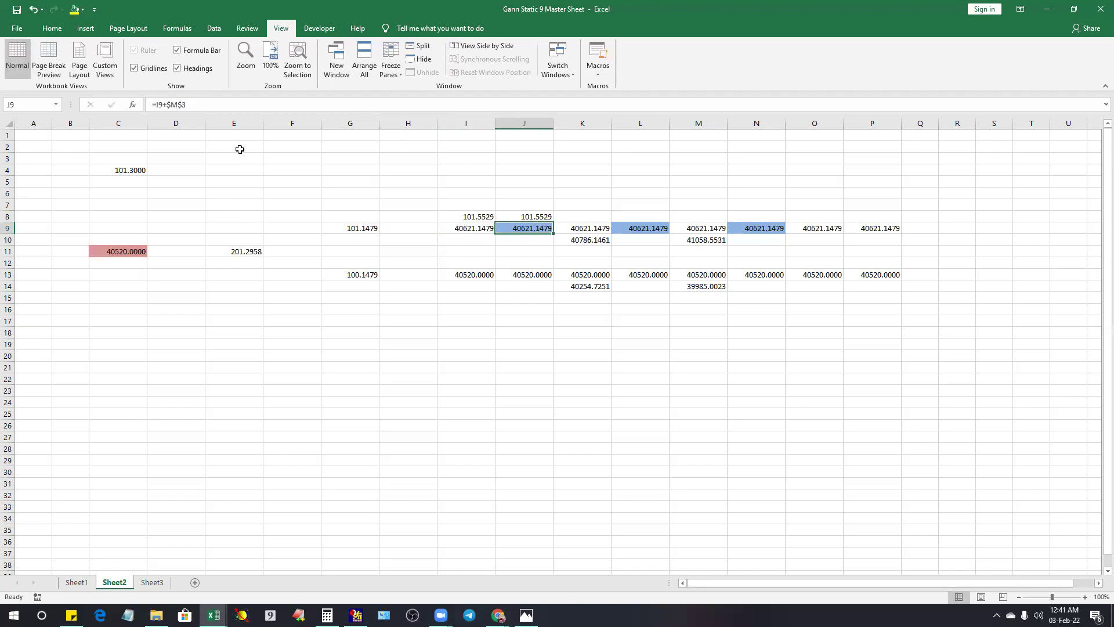
# - Replace the $M$3 reference in J9 with the absolute reference $G$9 so the formula reads =I9+$G$9
pyautogui.click(200, 106)
pyautogui.moveTo(200, 106); pyautogui.dragTo(177, 104)
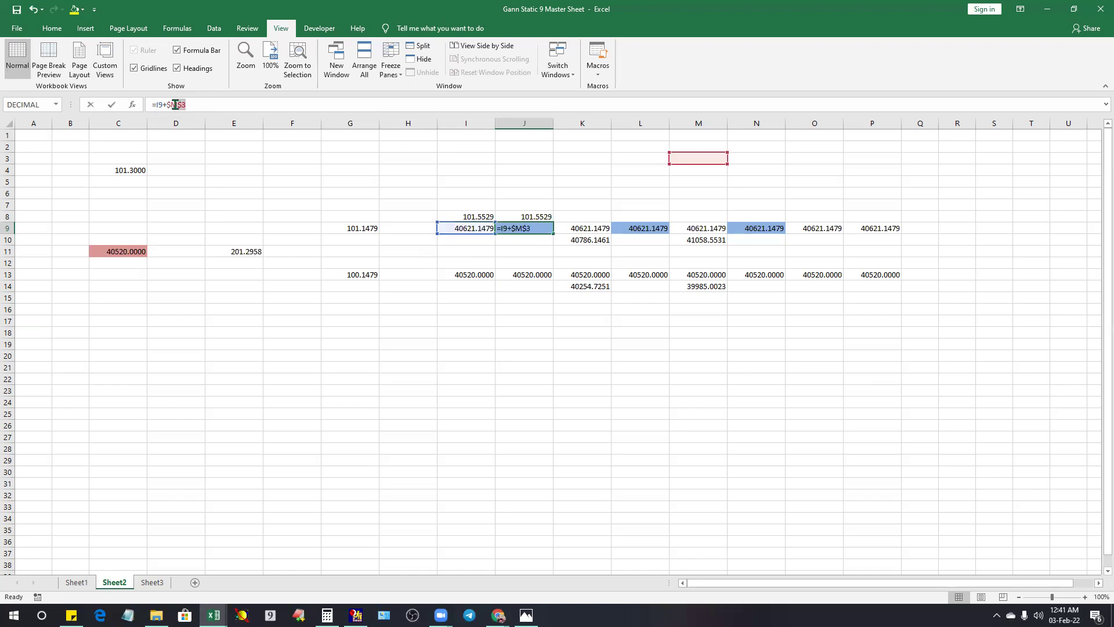
pyautogui.moveTo(171, 106); pyautogui.dragTo(357, 233)
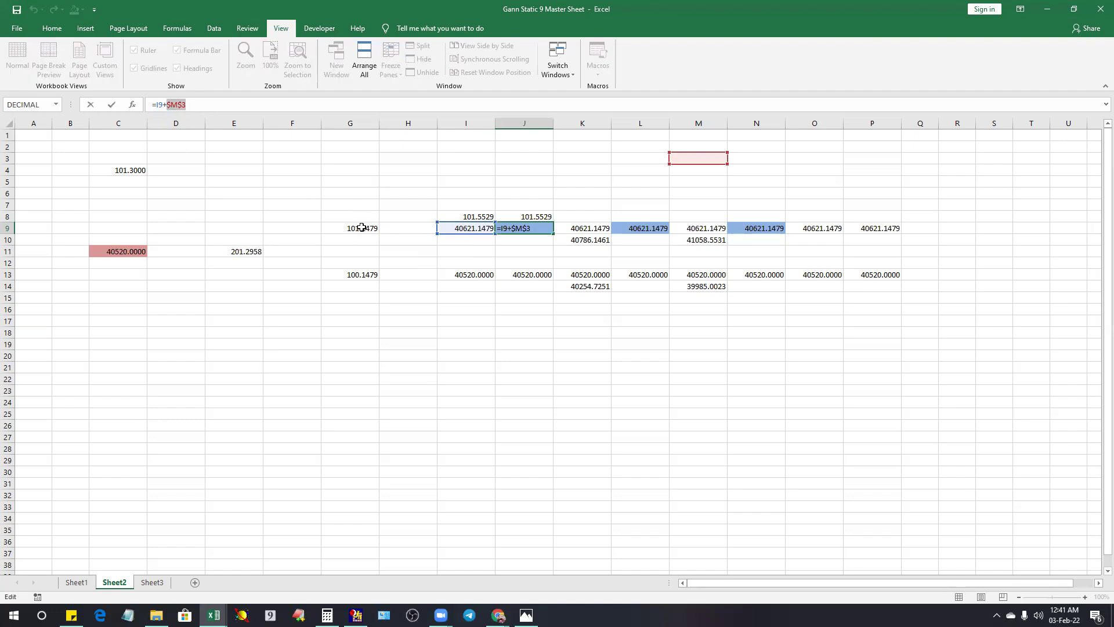
pyautogui.click(361, 227)
pyautogui.press('F4')
pyautogui.press('Return')
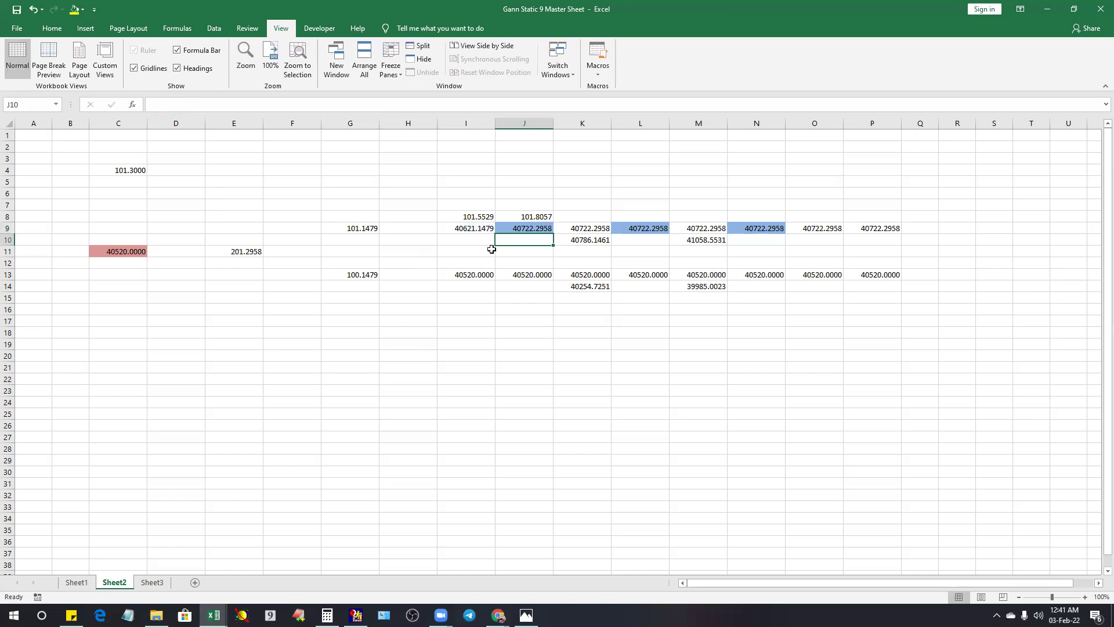
# - Try filling the I9:J9 formulas across row 9 to P9, and undo the fill
pyautogui.moveTo(473, 228); pyautogui.dragTo(530, 232)
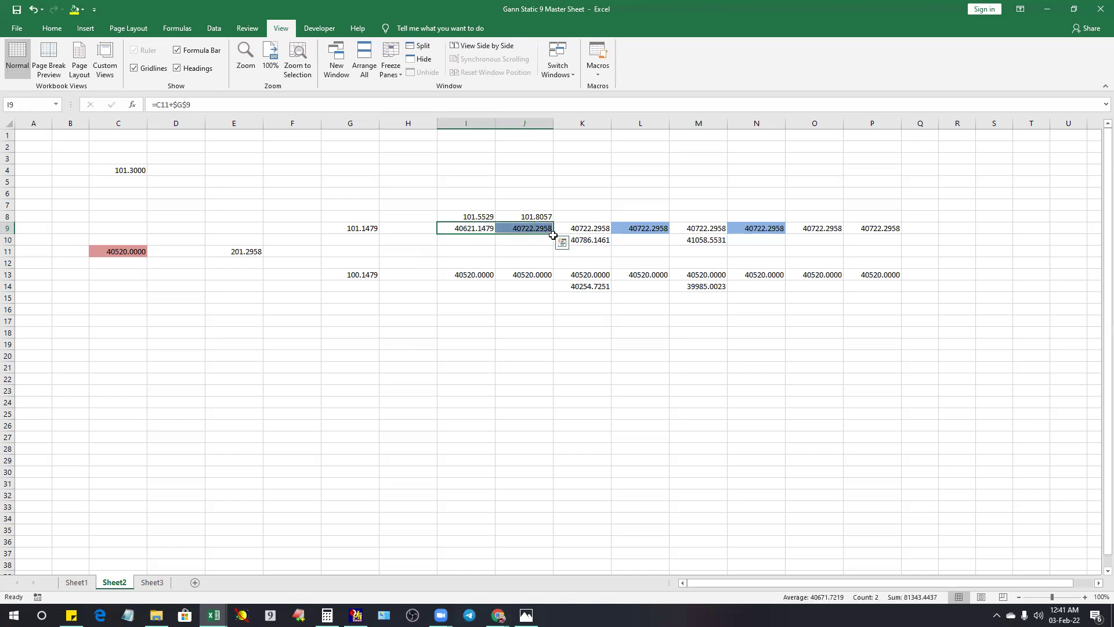
pyautogui.click(548, 231)
pyautogui.click(462, 231)
pyautogui.moveTo(462, 231); pyautogui.dragTo(890, 232)
pyautogui.moveTo(795, 258); pyautogui.dragTo(795, 258)
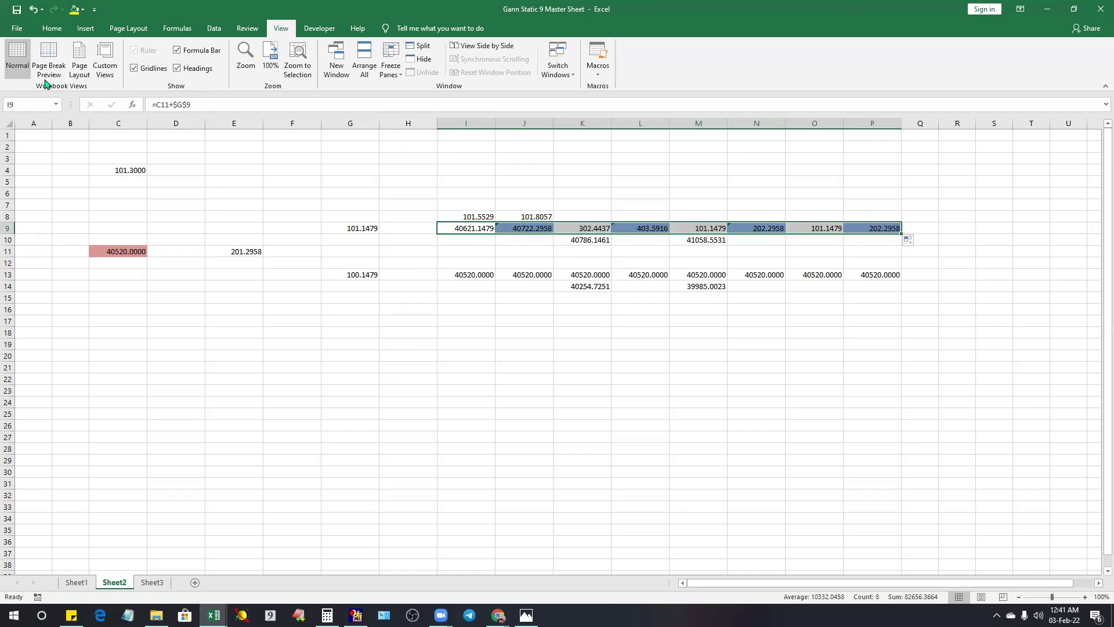
pyautogui.click(34, 9)
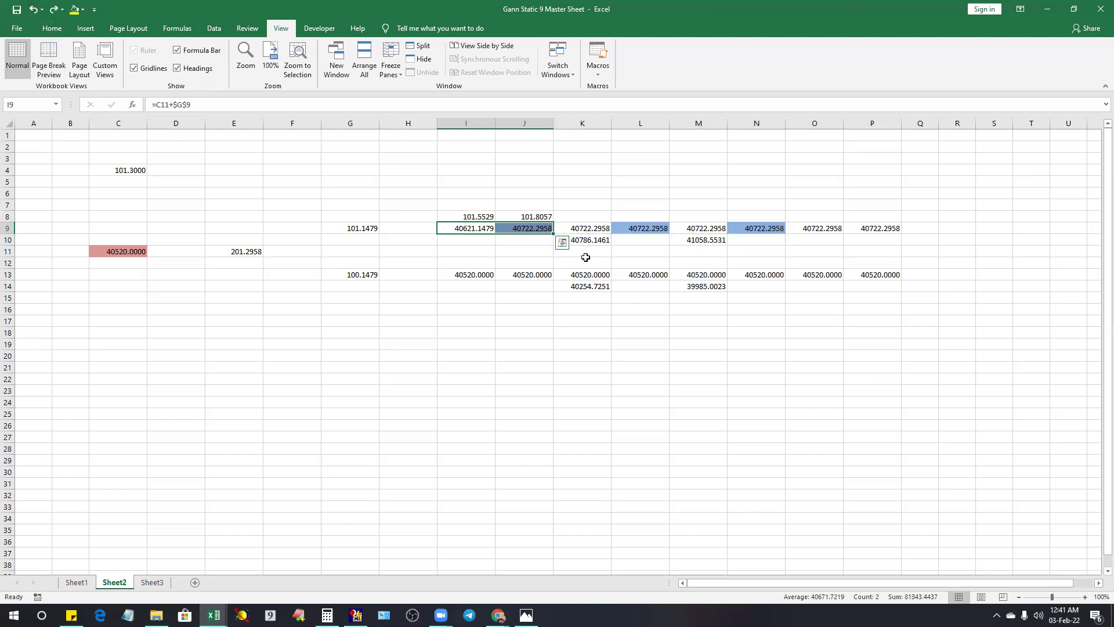
pyautogui.click(581, 227)
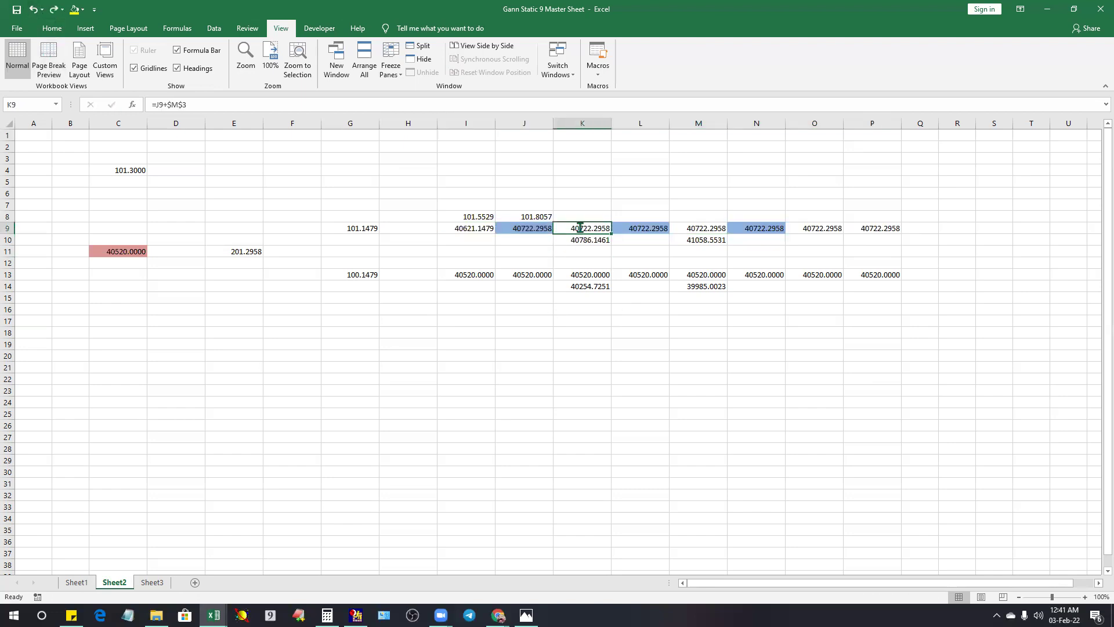
pyautogui.write('=')
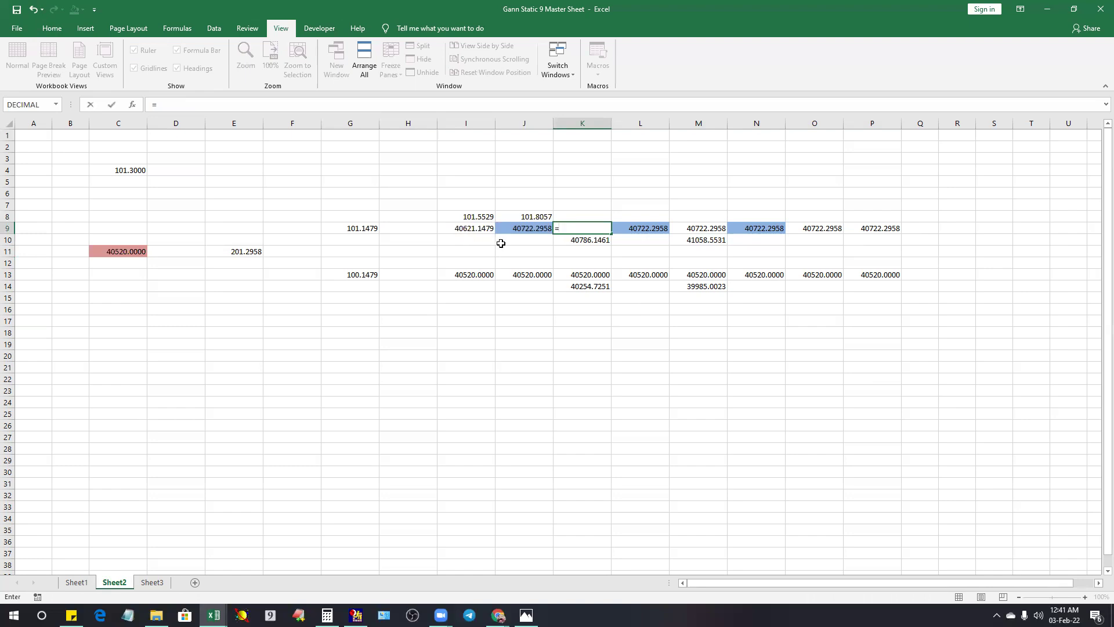
pyautogui.hotkey('ctrl', 'z')
pyautogui.click(497, 389)
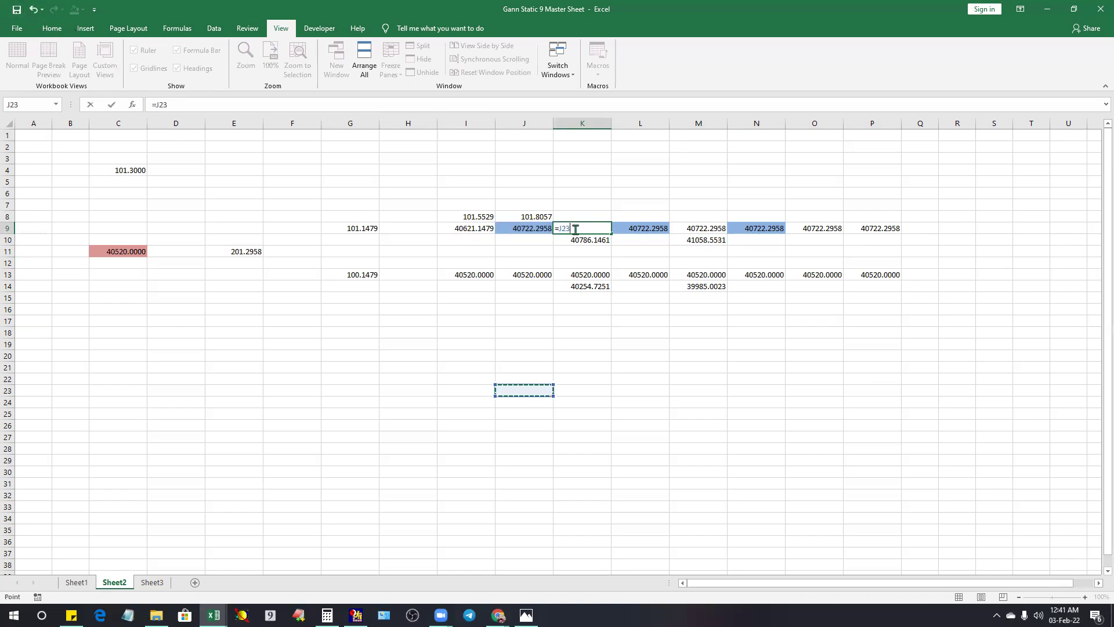
pyautogui.click(34, 10)
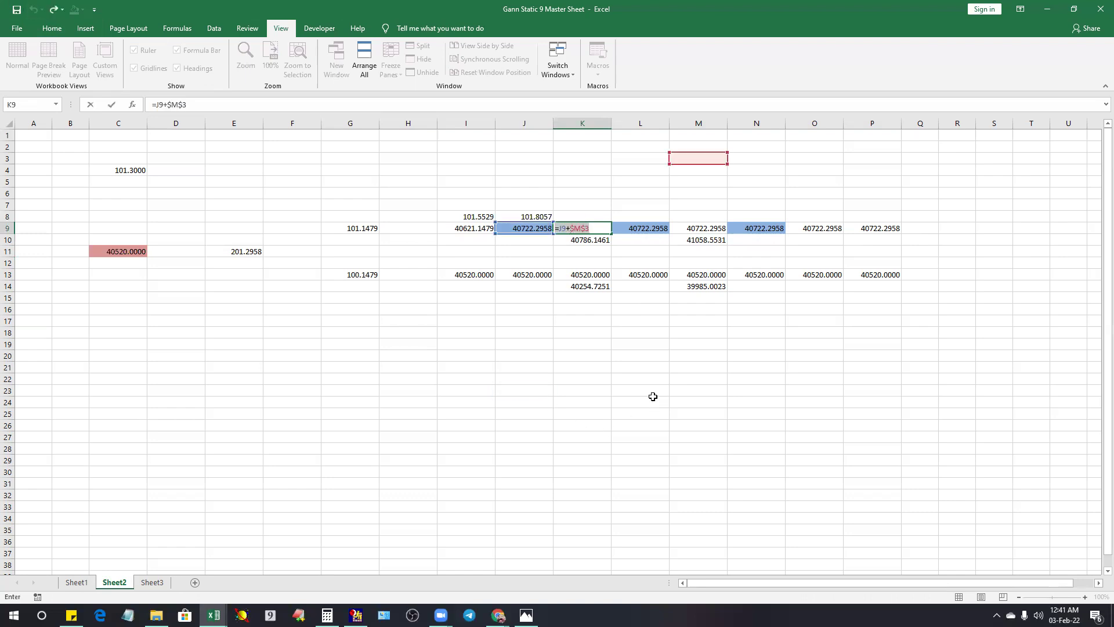
# - Change the K9 formula to =J9+$G$9 and fill the J9 formula across row 9 through P9
pyautogui.doubleClick(578, 228)
pyautogui.click(361, 228)
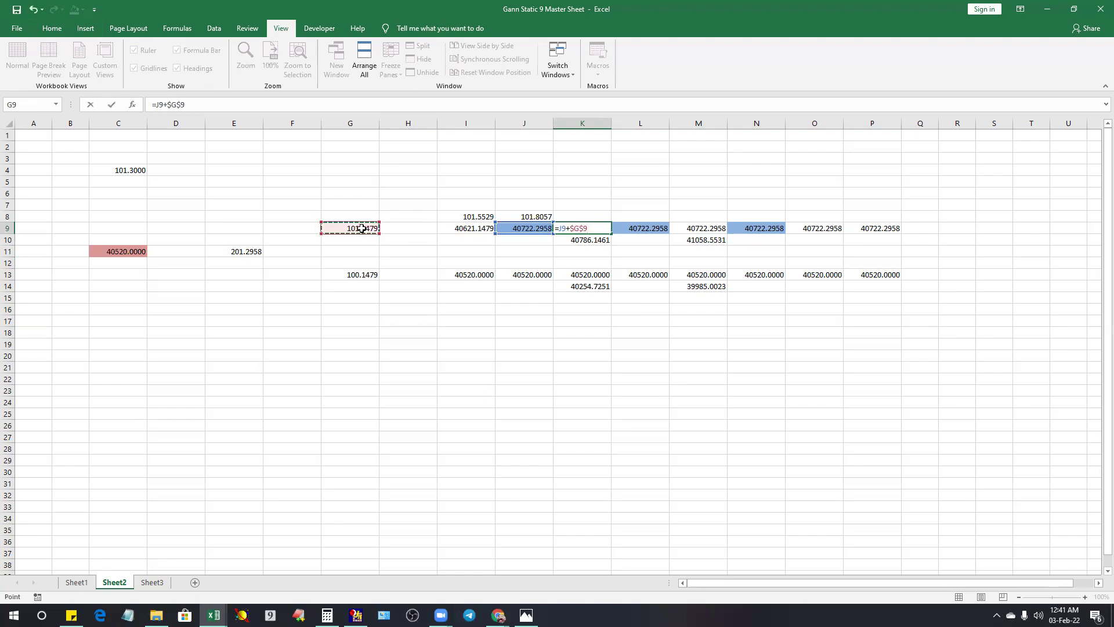
pyautogui.press('Return')
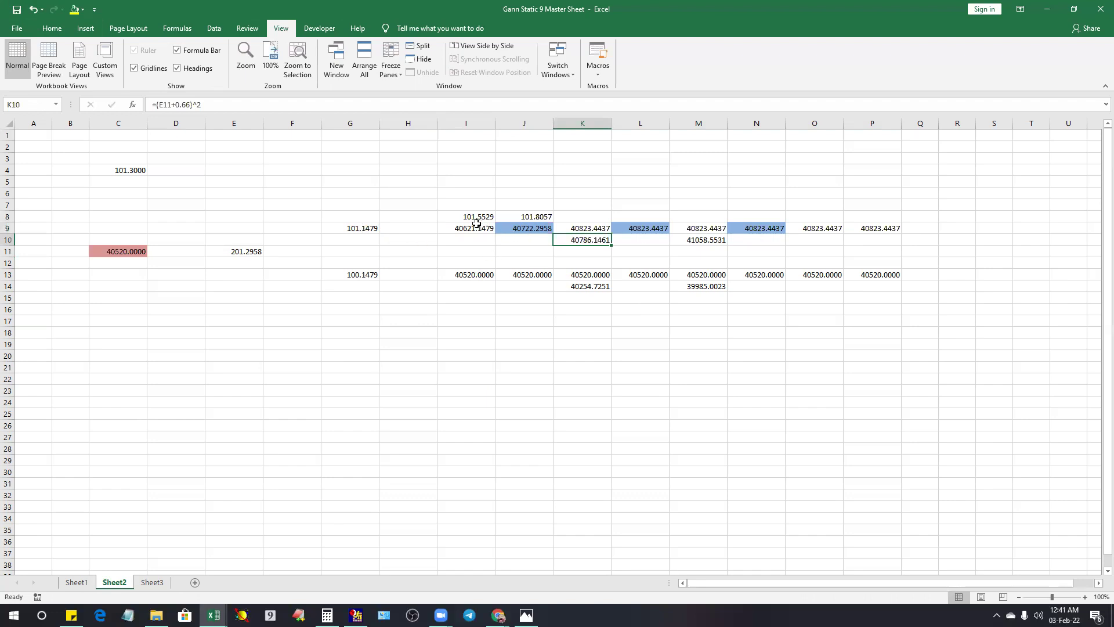
pyautogui.click(552, 231)
pyautogui.moveTo(554, 231); pyautogui.dragTo(847, 258)
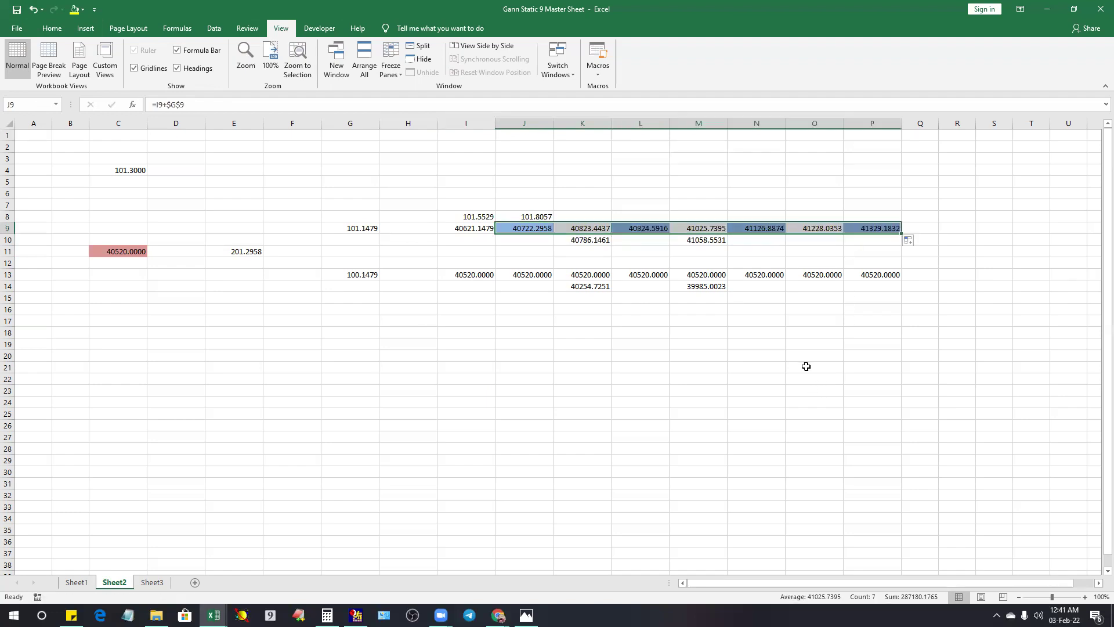
pyautogui.click(806, 344)
# - Replace the $M$7 reference in I13 with the absolute reference $G$13 so the formula reads =C11-$G$13
pyautogui.click(464, 276)
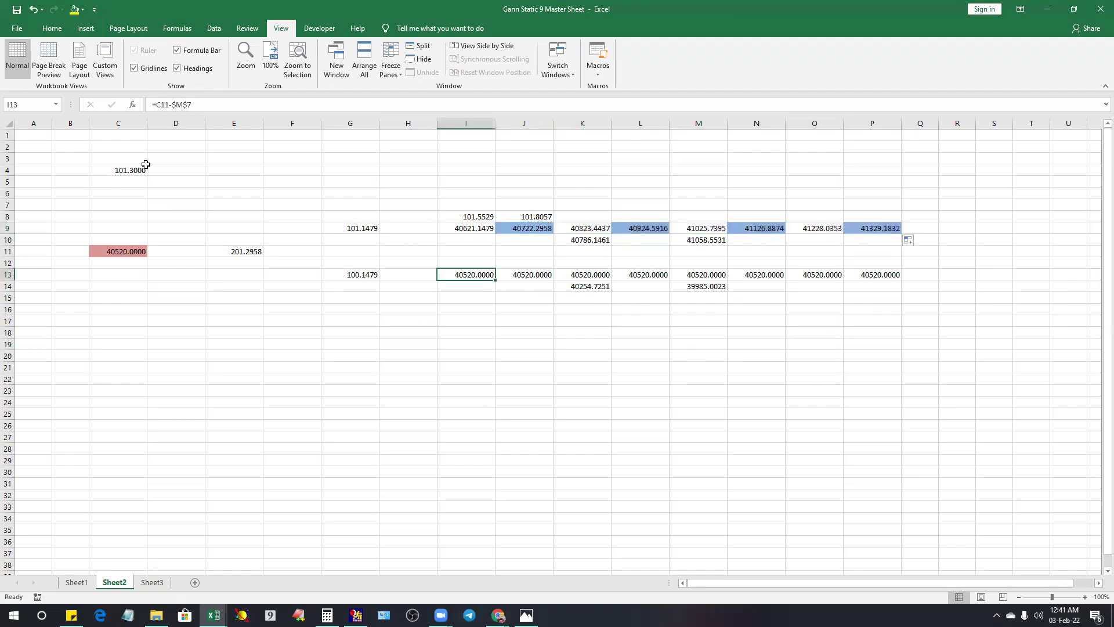
pyautogui.click(197, 103)
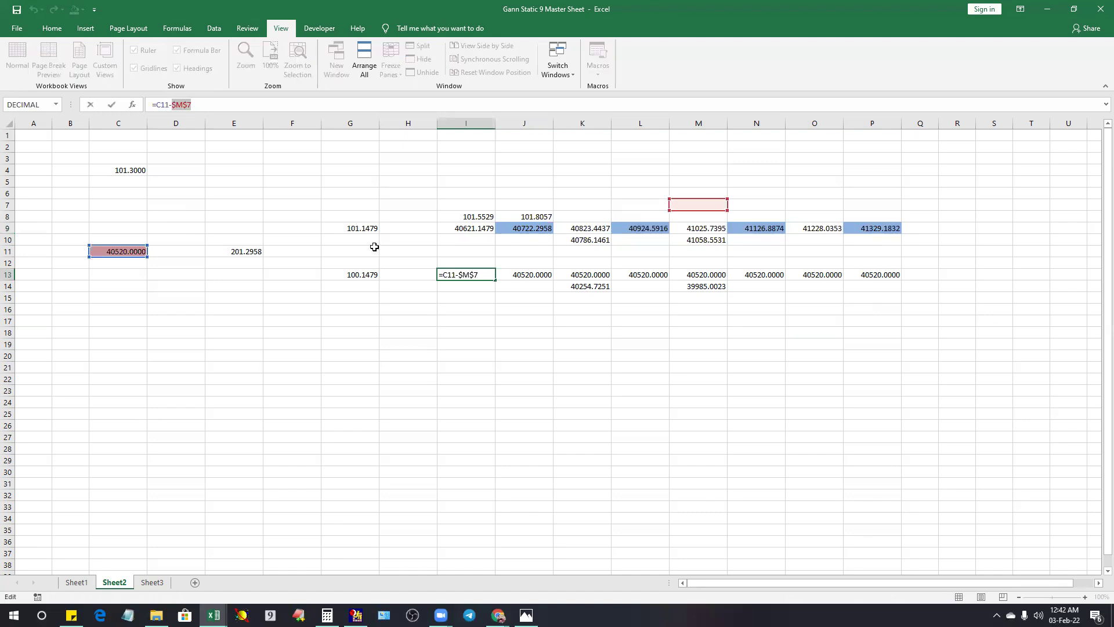
pyautogui.click(364, 277)
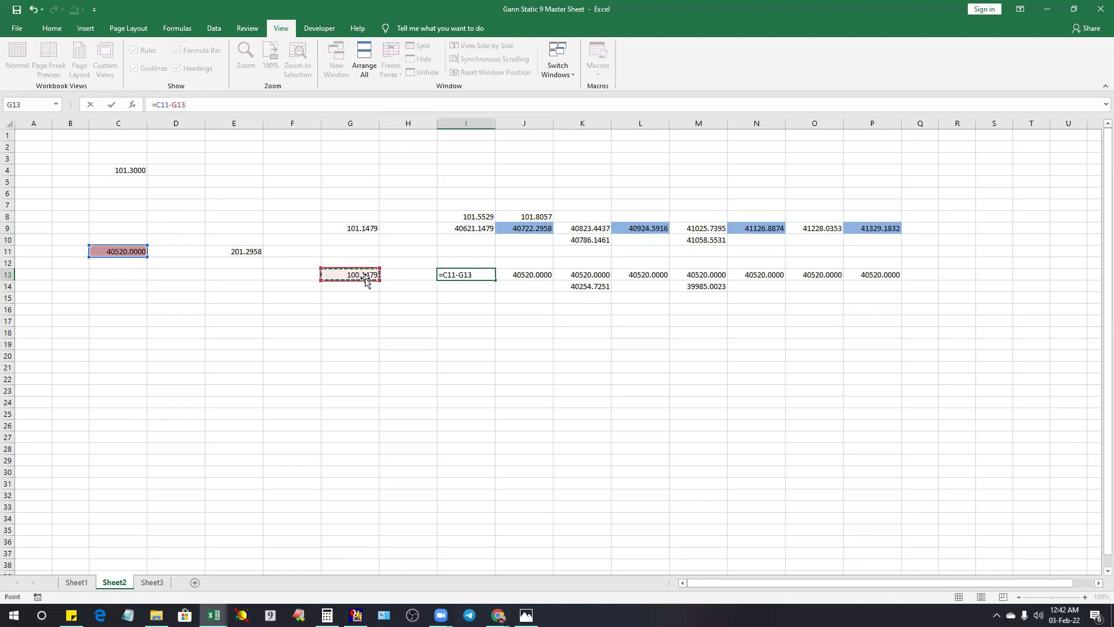
pyautogui.press('F4')
pyautogui.press('Return')
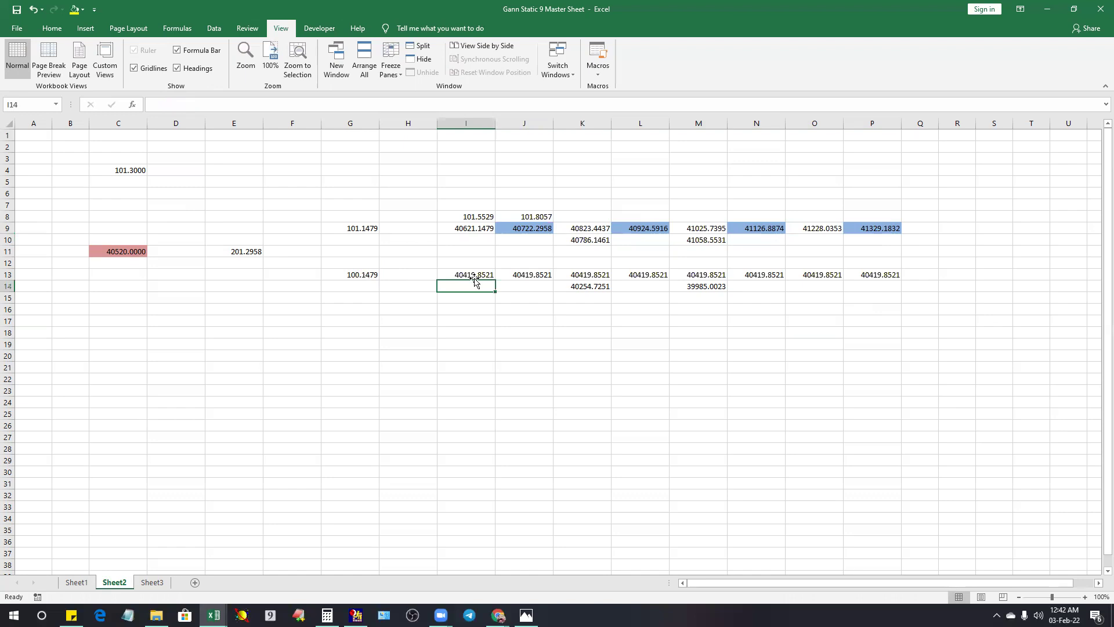
# - Replace the $M$7 reference in J13 with $G$13 so the formula reads =I13-$G$13
pyautogui.click(534, 272)
pyautogui.moveTo(194, 103); pyautogui.dragTo(169, 103)
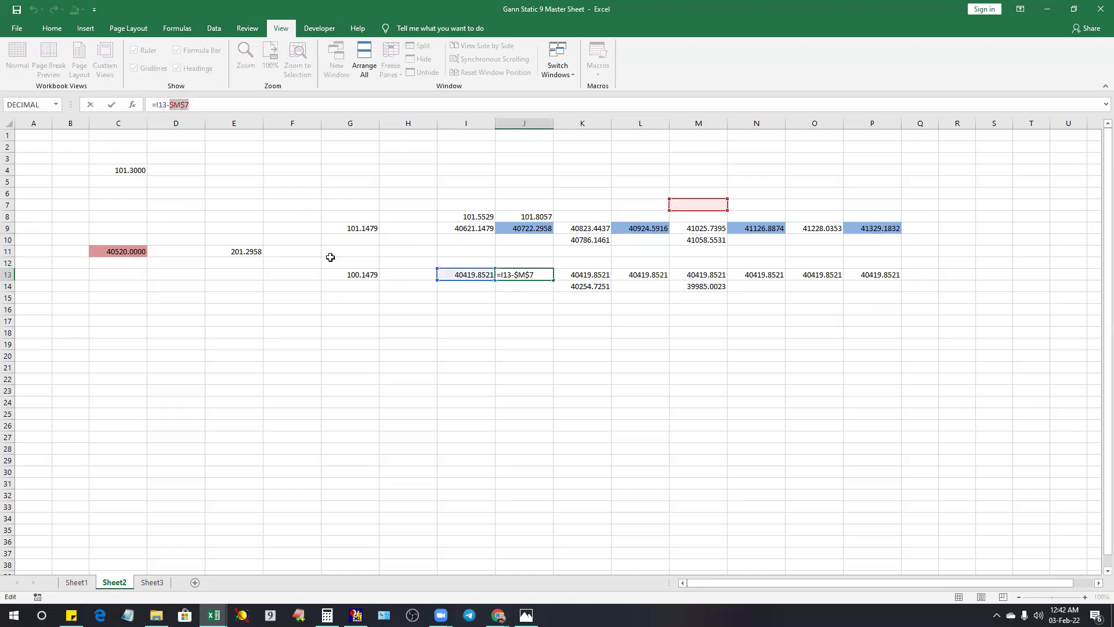
pyautogui.click(347, 276)
pyautogui.press('F4')
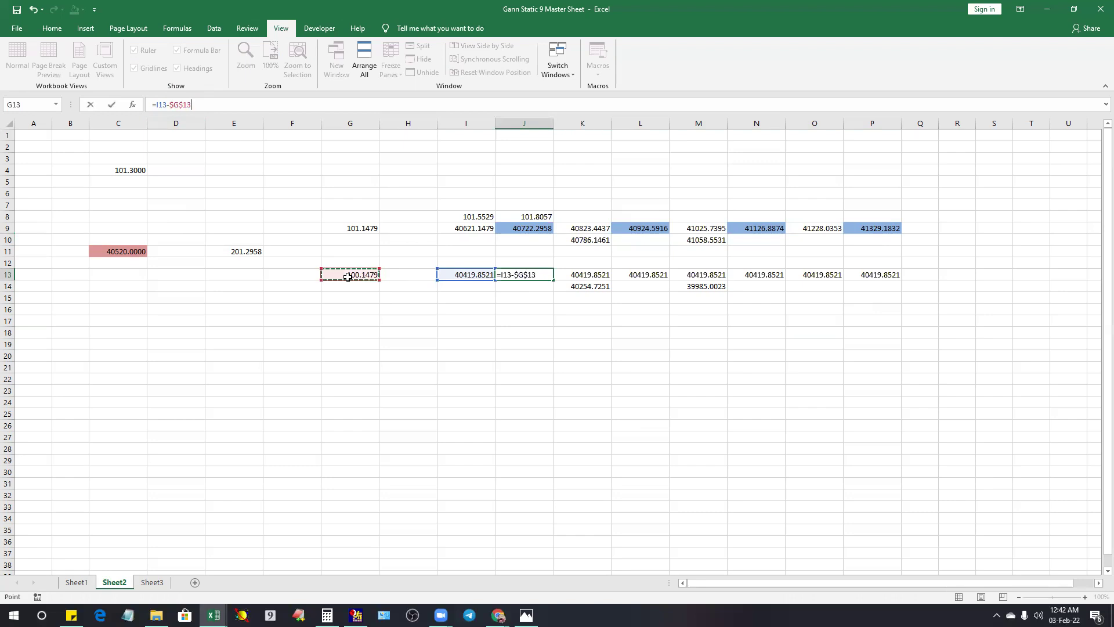
pyautogui.press('Return')
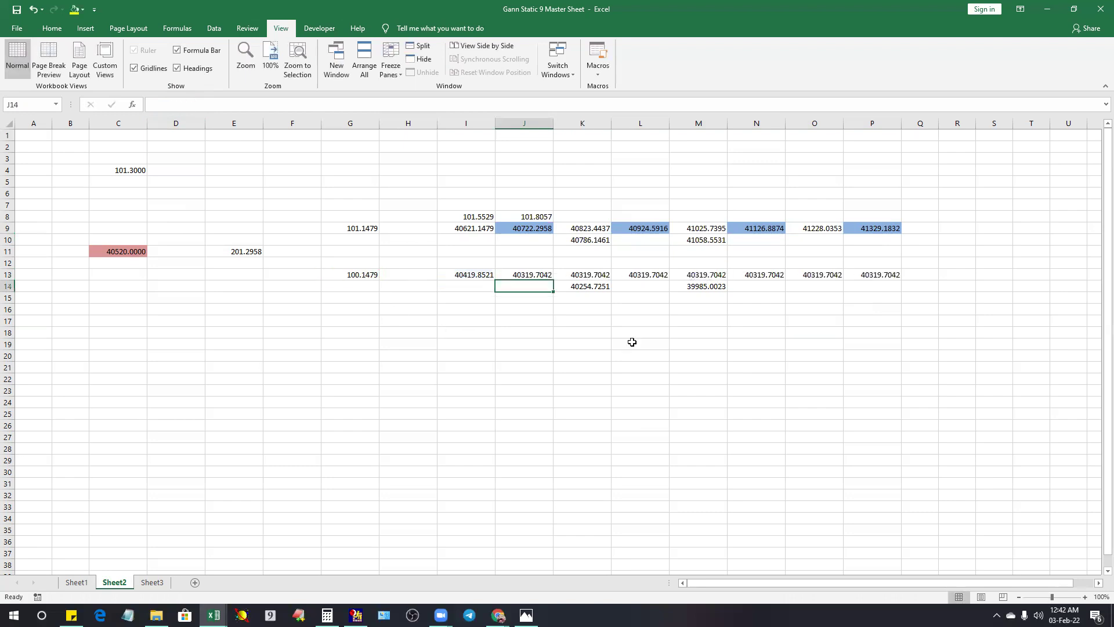
# - Change the $M$7 reference in K13 to M$7, making the formula =J13-M$7
pyautogui.click(592, 273)
pyautogui.moveTo(198, 105); pyautogui.dragTo(170, 105)
pyautogui.press('F4')
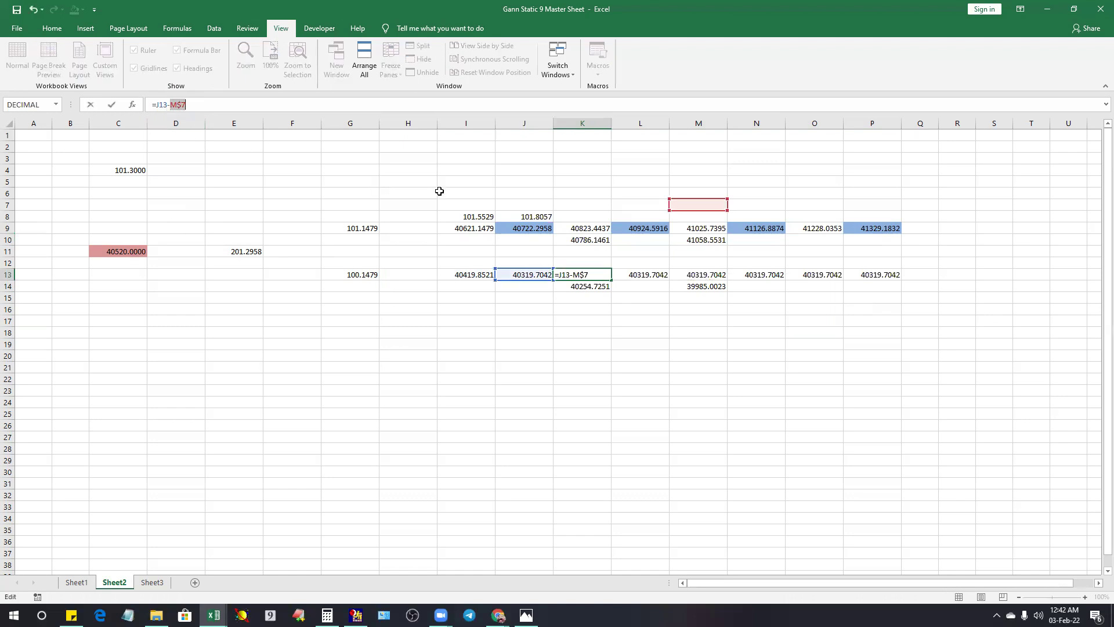
pyautogui.press('Return')
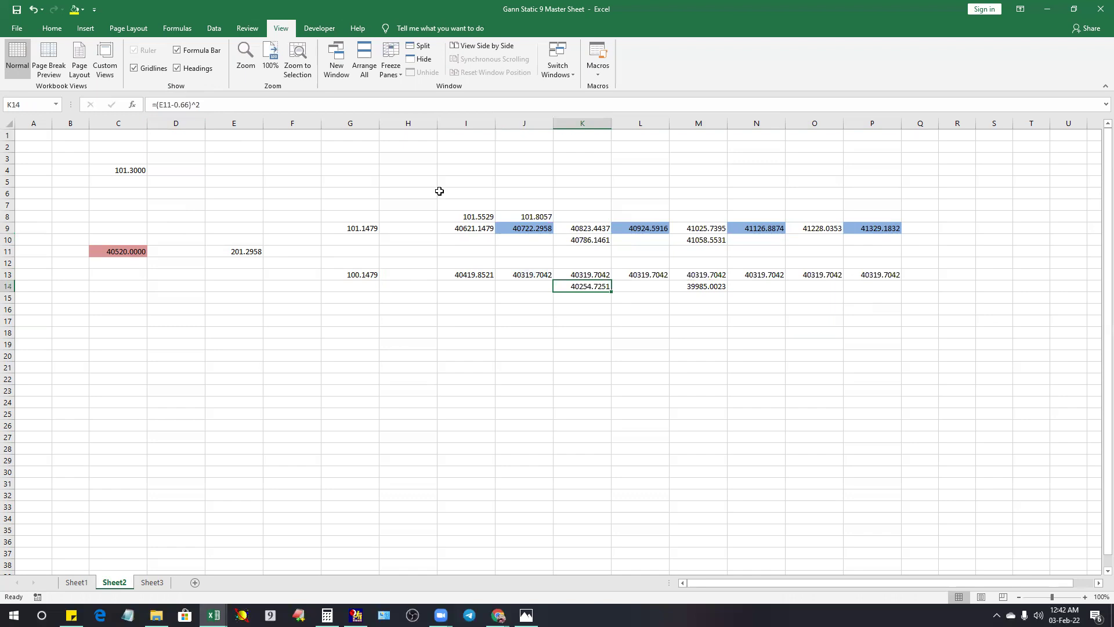
# - Check the cell references in the I13 and J13 formulas, keeping both formulas as they are
pyautogui.click(546, 278)
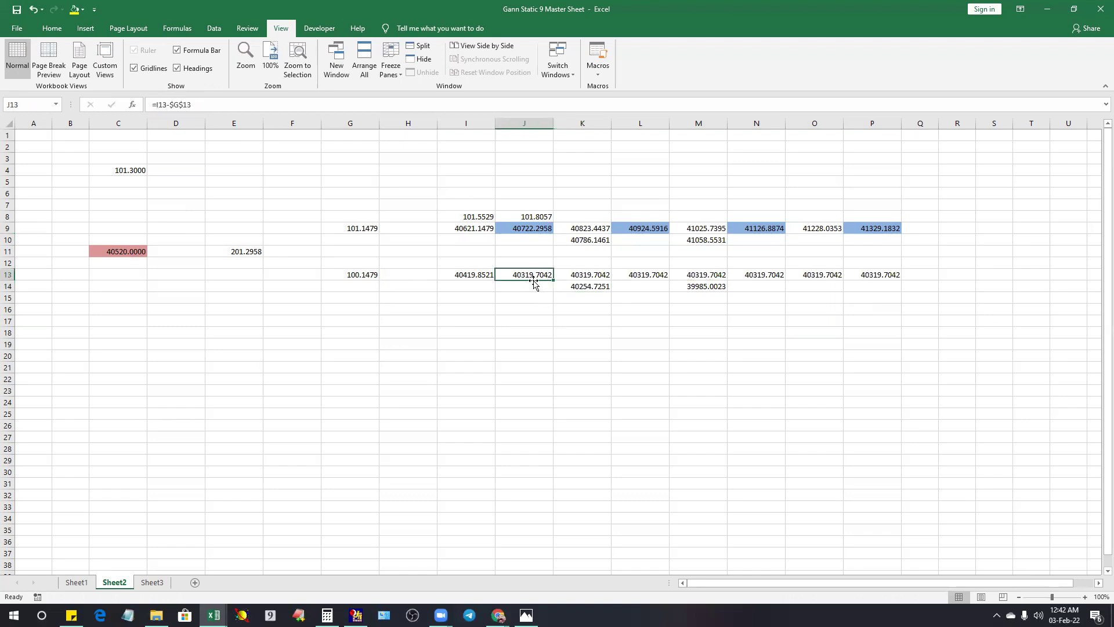
pyautogui.doubleClick(471, 277)
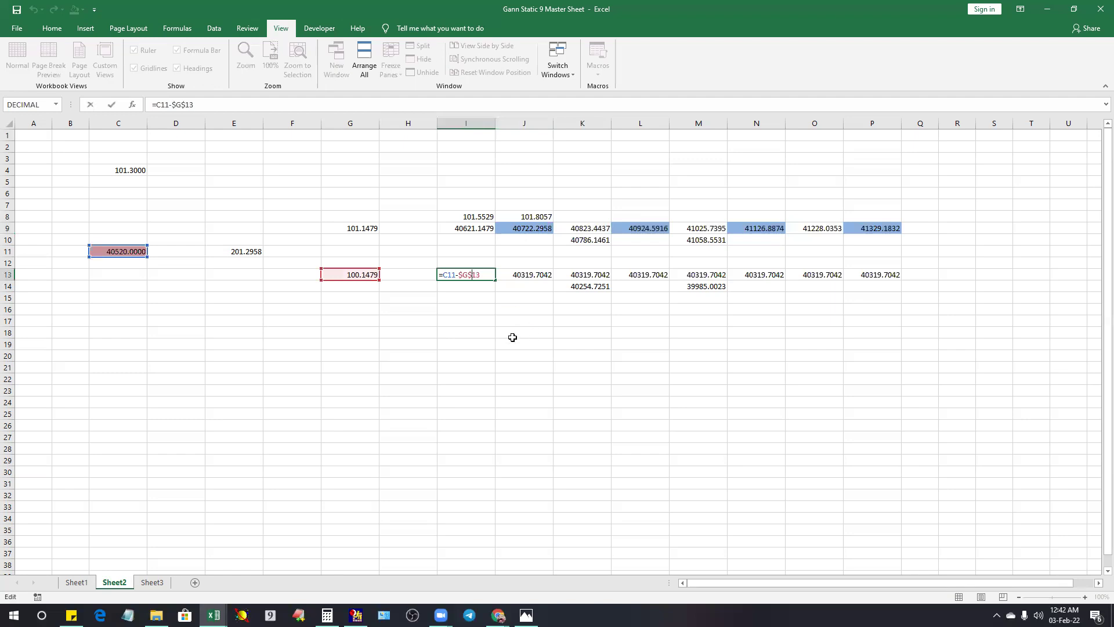
pyautogui.press('Return')
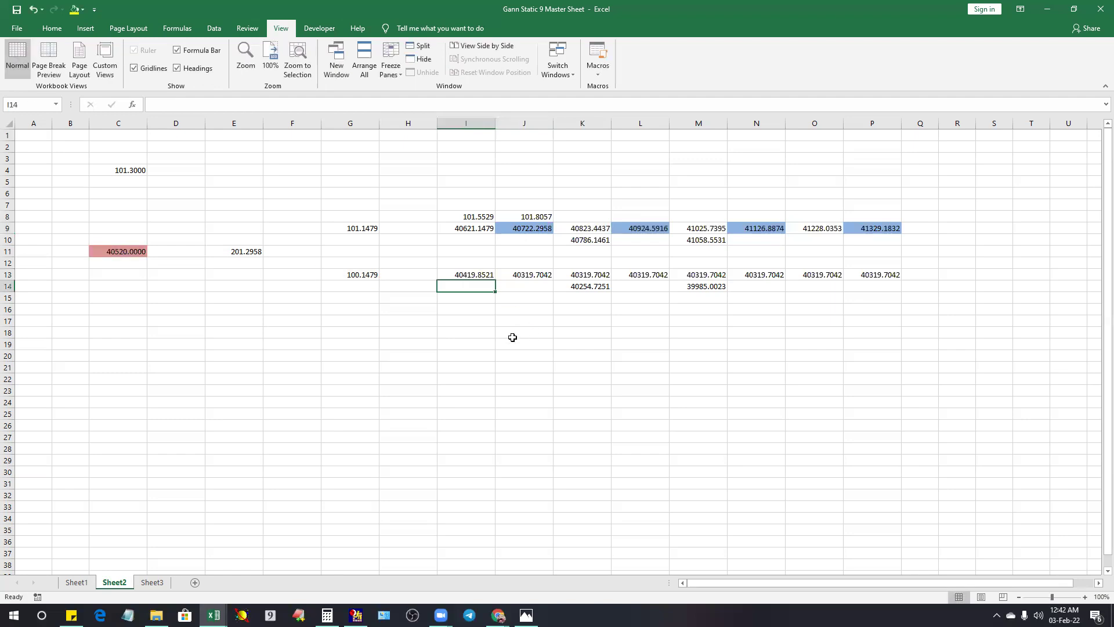
pyautogui.doubleClick(540, 275)
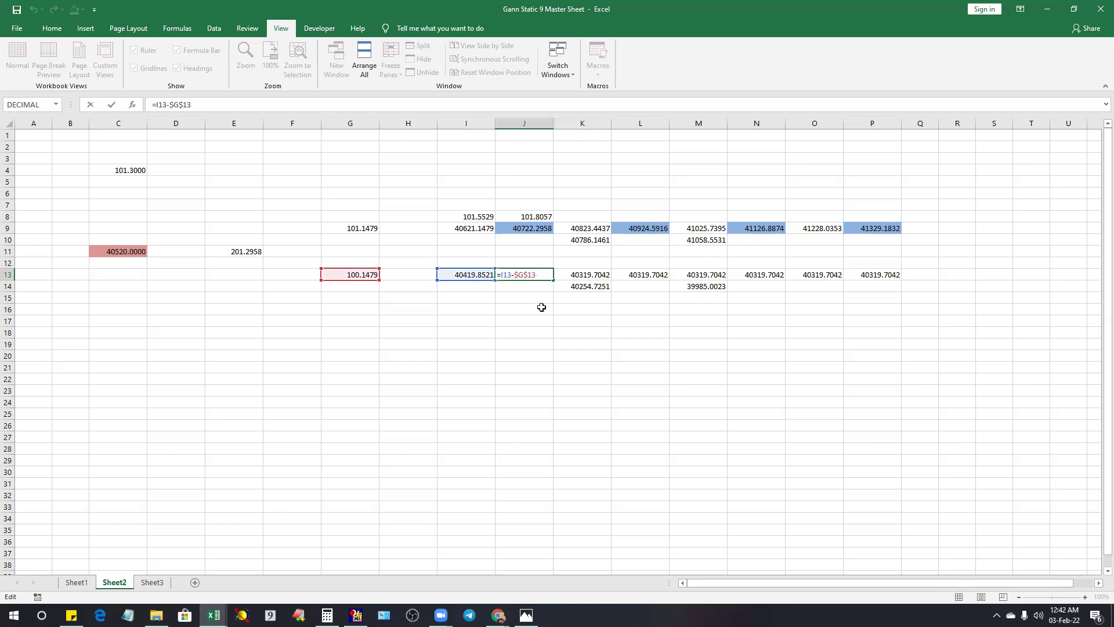
pyautogui.press('Return')
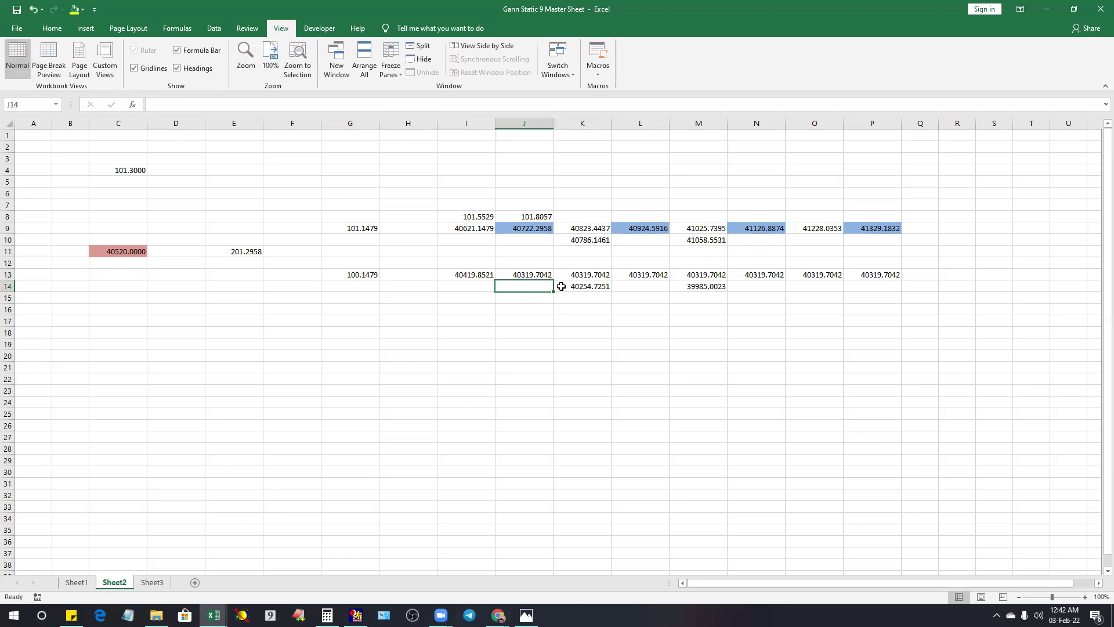
# - Replace the M$7 reference in K13 with $G$13 so the formula reads =J13-$G$13
pyautogui.doubleClick(583, 276)
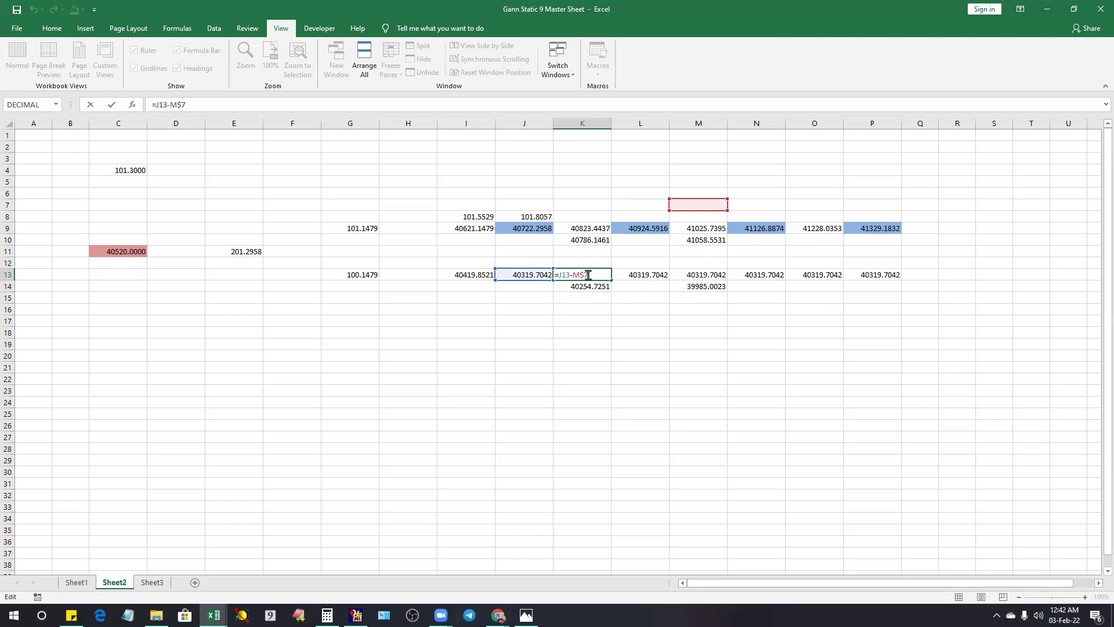
pyautogui.moveTo(590, 275); pyautogui.dragTo(574, 278)
pyautogui.click(359, 277)
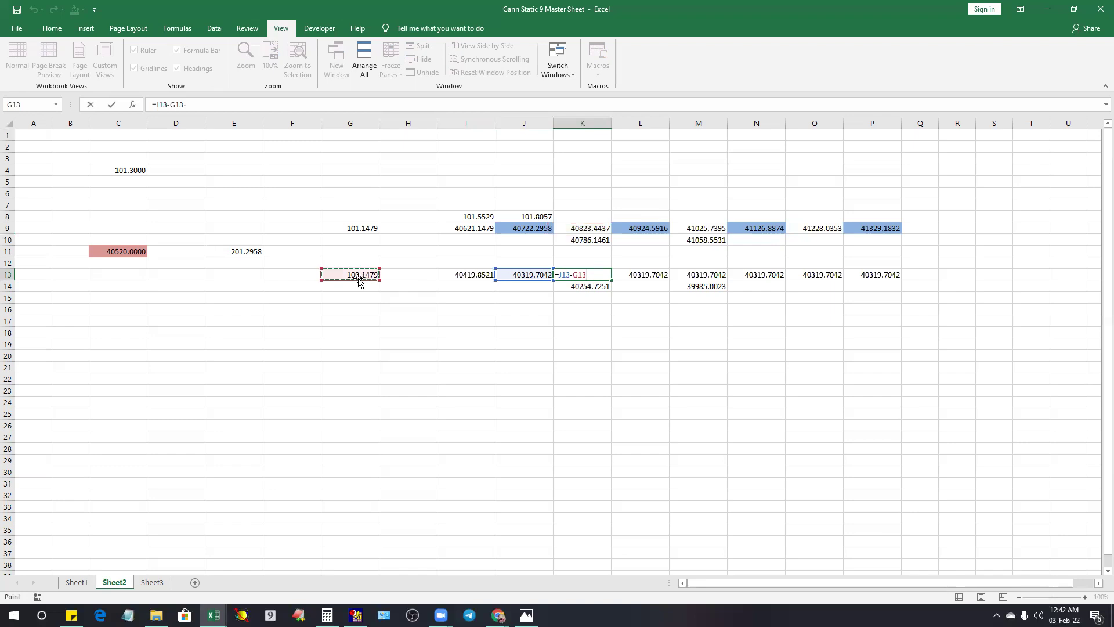
pyautogui.press('F4')
pyautogui.press('Return')
# - Fill the J13 formula across row 13 through P13
pyautogui.click(524, 281)
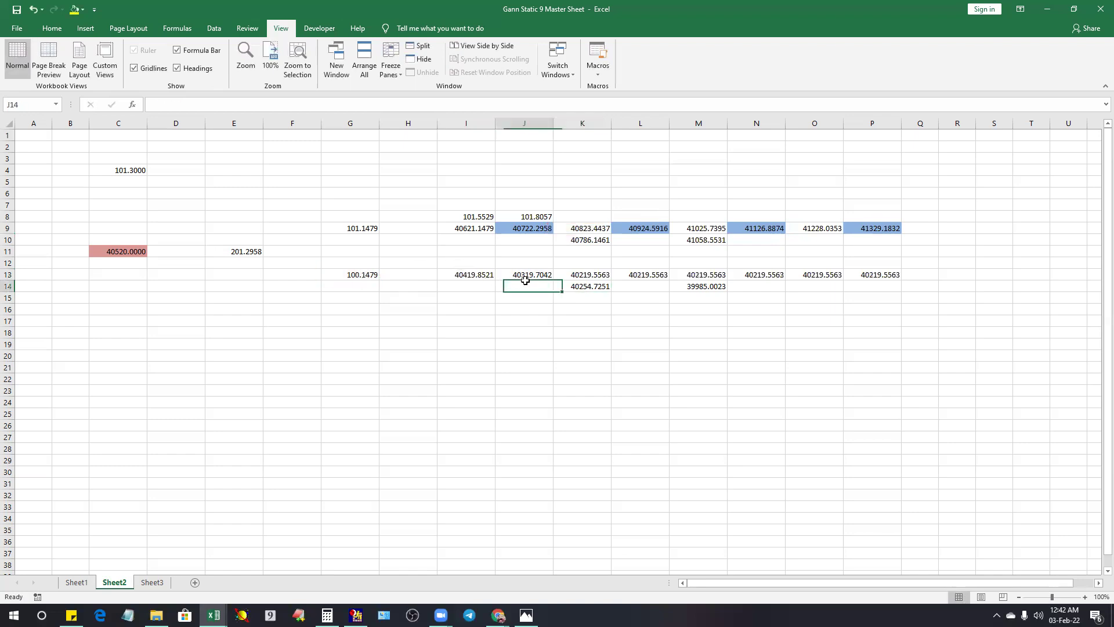
pyautogui.click(526, 275)
pyautogui.moveTo(552, 281); pyautogui.dragTo(896, 278)
pyautogui.click(665, 391)
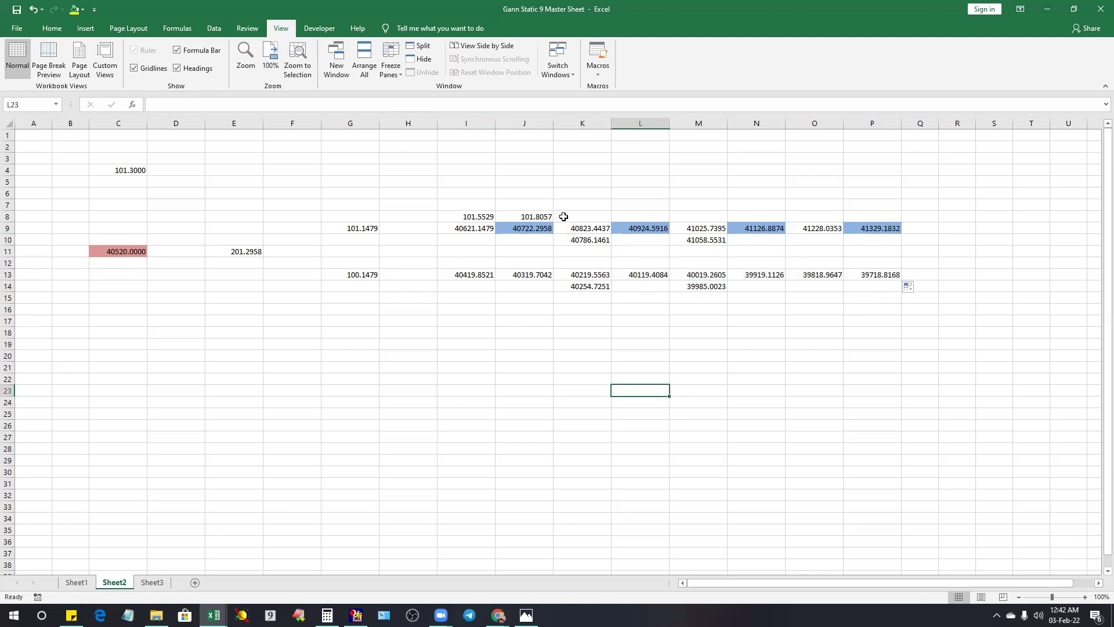
# - Check the division formulas in I8 and J8, and enter =K9/400 in K8
pyautogui.click(530, 216)
pyautogui.click(476, 216)
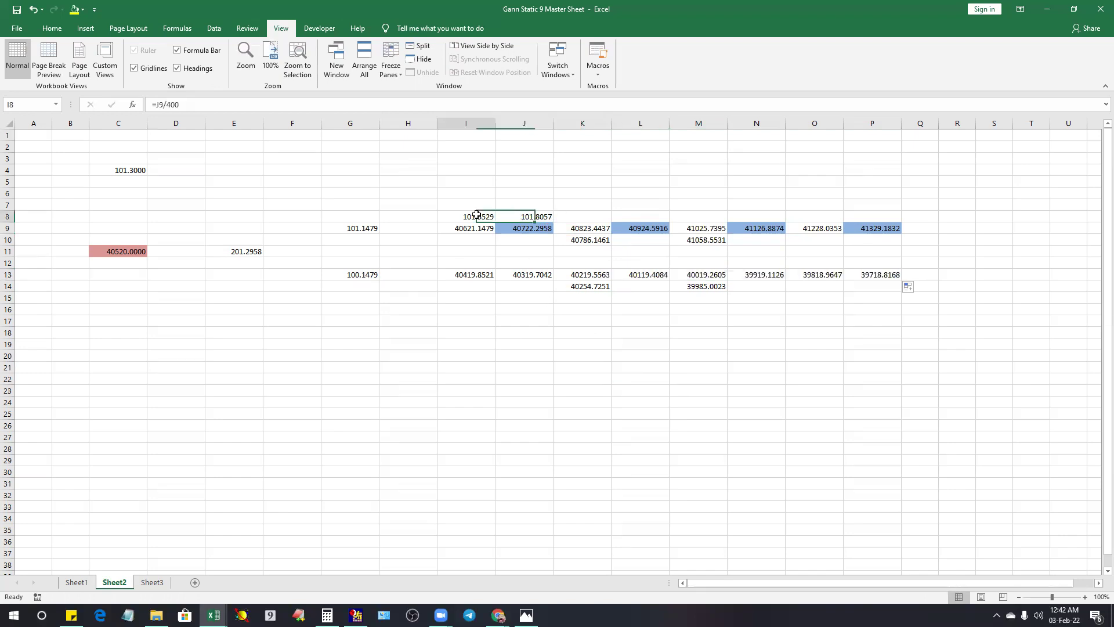
pyautogui.click(539, 217)
pyautogui.click(571, 216)
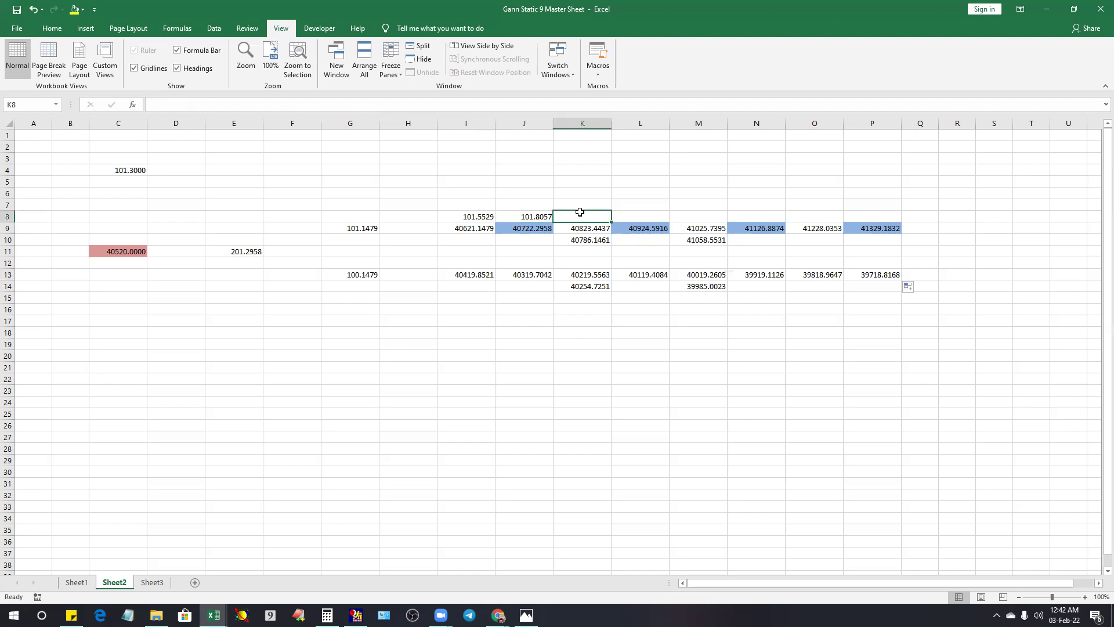
pyautogui.write('=')
pyautogui.click(598, 228)
pyautogui.write('/')
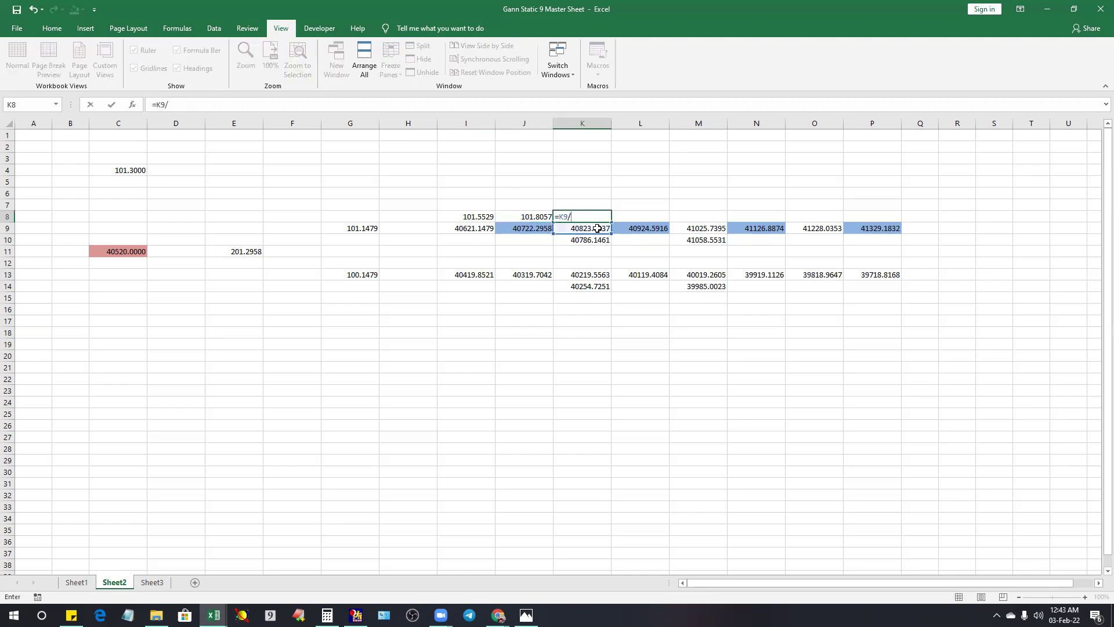
pyautogui.write('400')
pyautogui.press('Return')
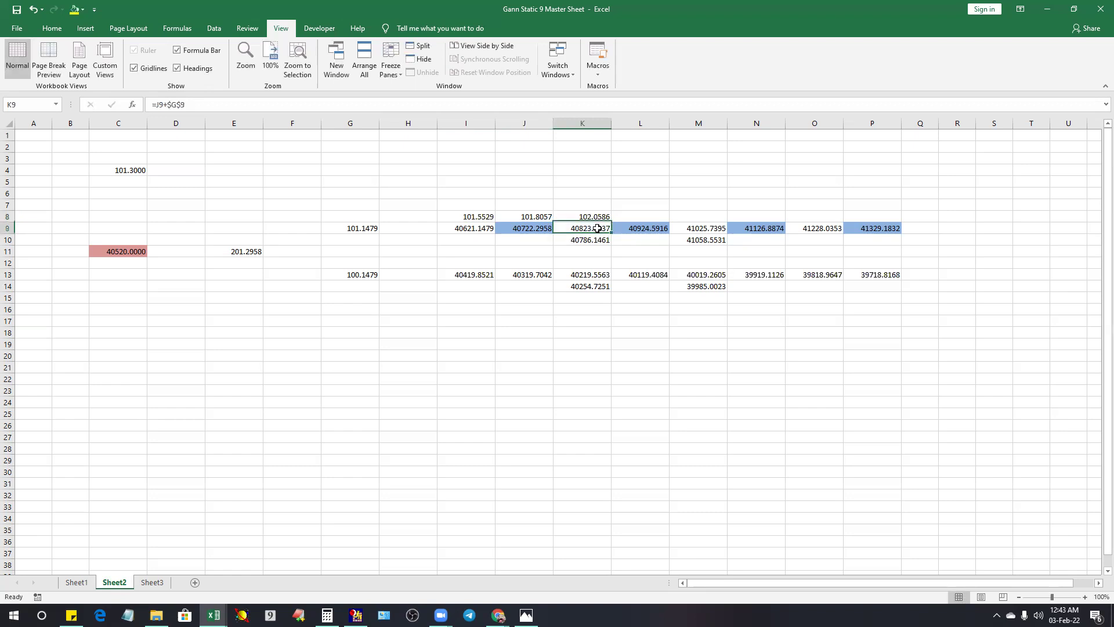
# - Fill the J8 division formula across row 8 through P8
pyautogui.click(539, 217)
pyautogui.moveTo(553, 222); pyautogui.dragTo(889, 227)
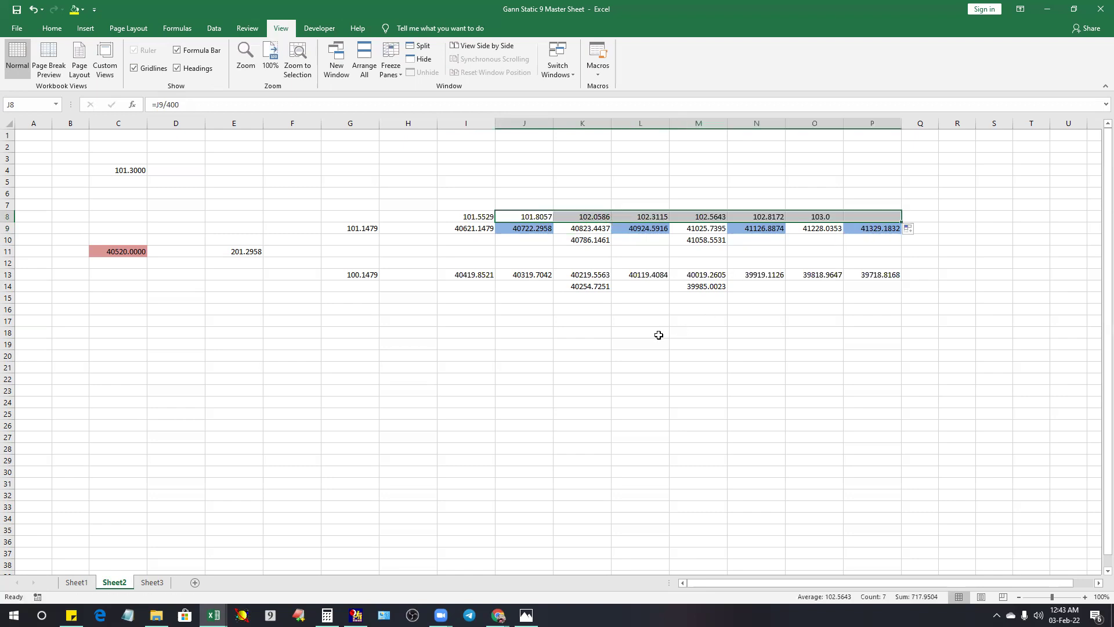
pyautogui.click(471, 296)
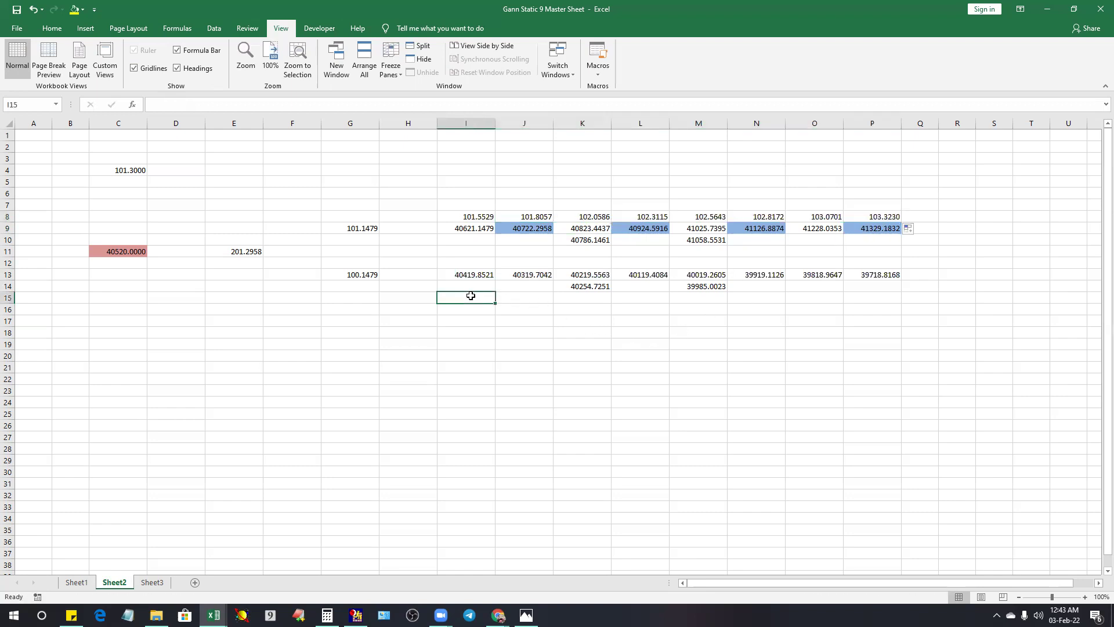
# - Enter =I13/400 in I12 and =J13/400 in J12 to convert the lower levels back to price
pyautogui.click(470, 265)
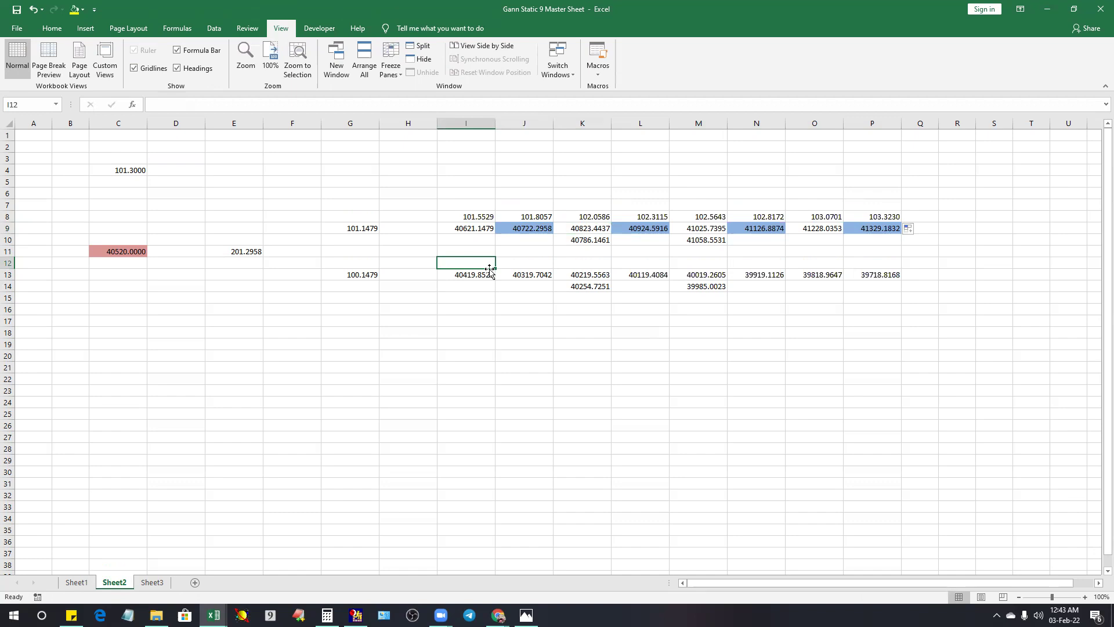
pyautogui.write('=')
pyautogui.click(478, 277)
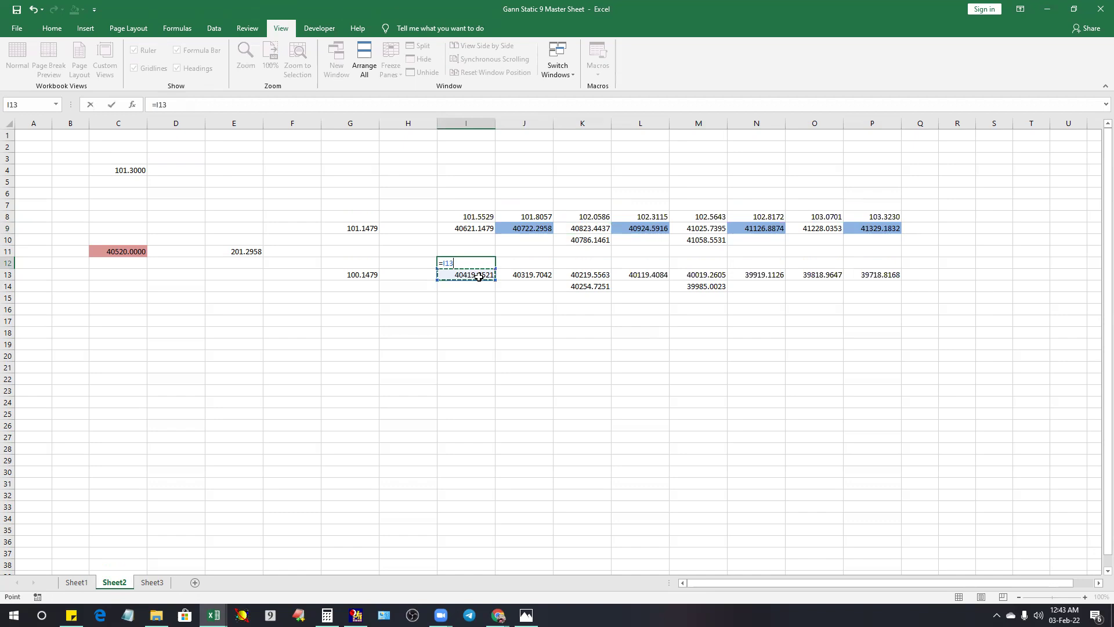
pyautogui.write('/400')
pyautogui.press('Return')
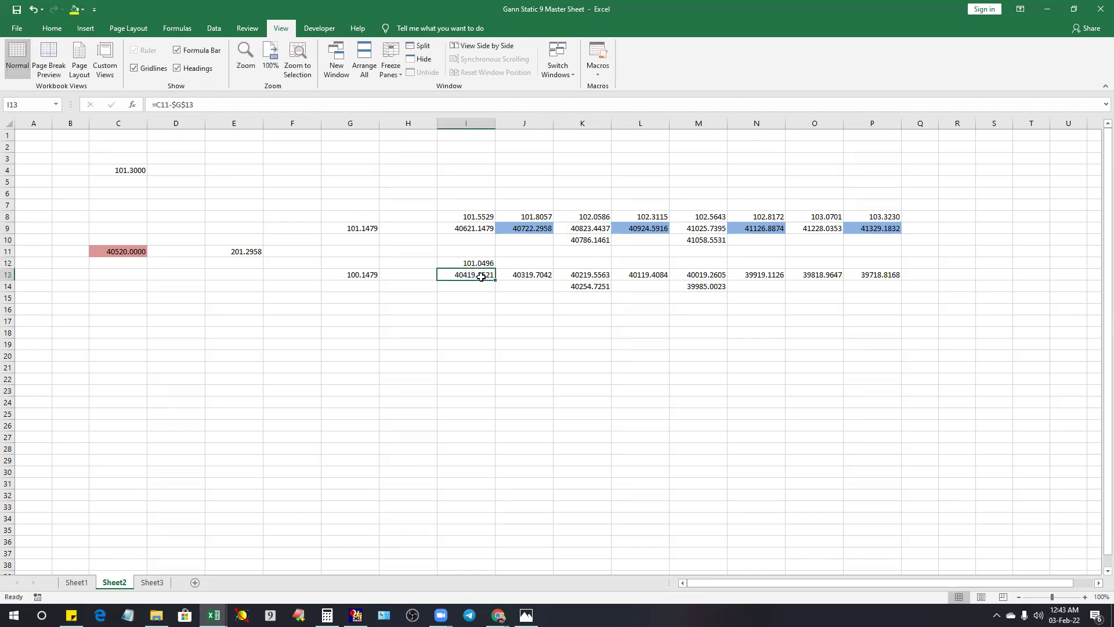
pyautogui.click(512, 265)
pyautogui.write('=')
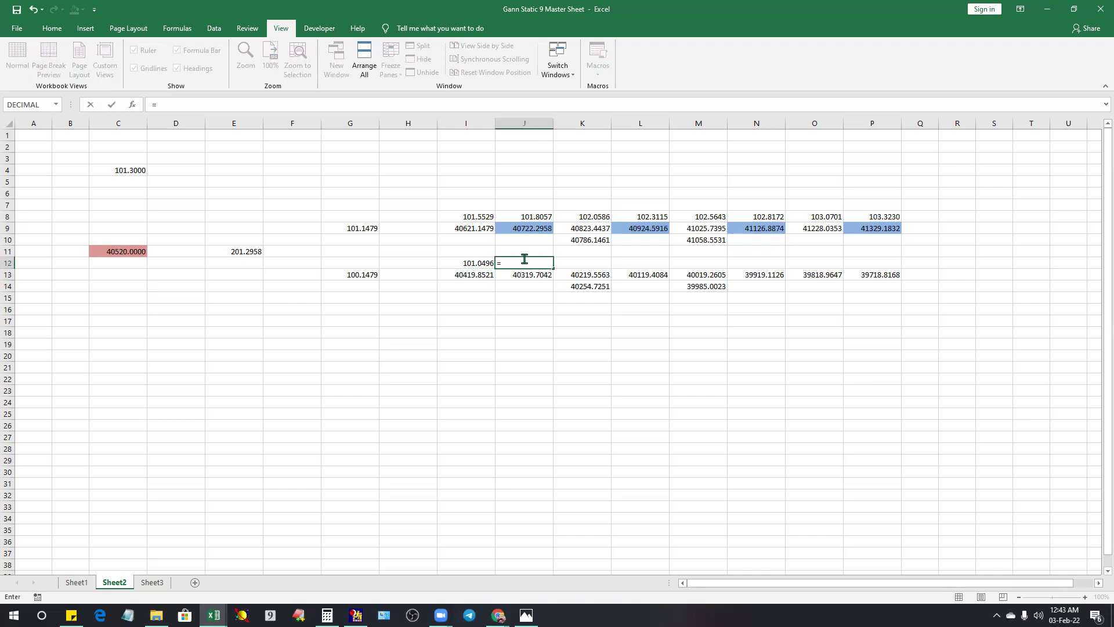
pyautogui.click(524, 274)
pyautogui.write('/')
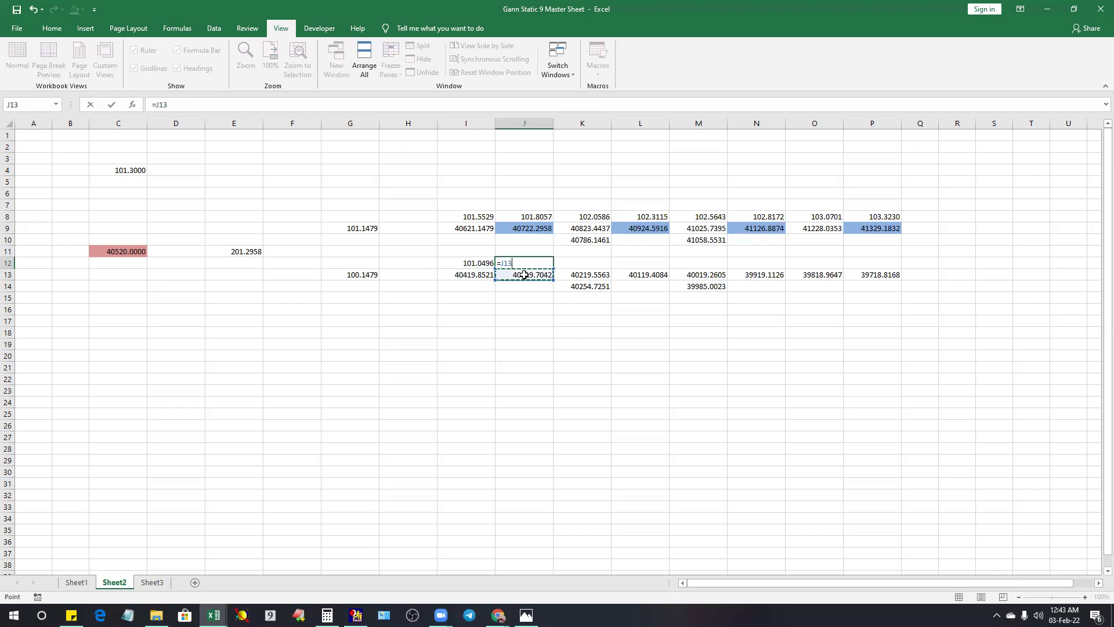
pyautogui.write('400')
pyautogui.press('Return')
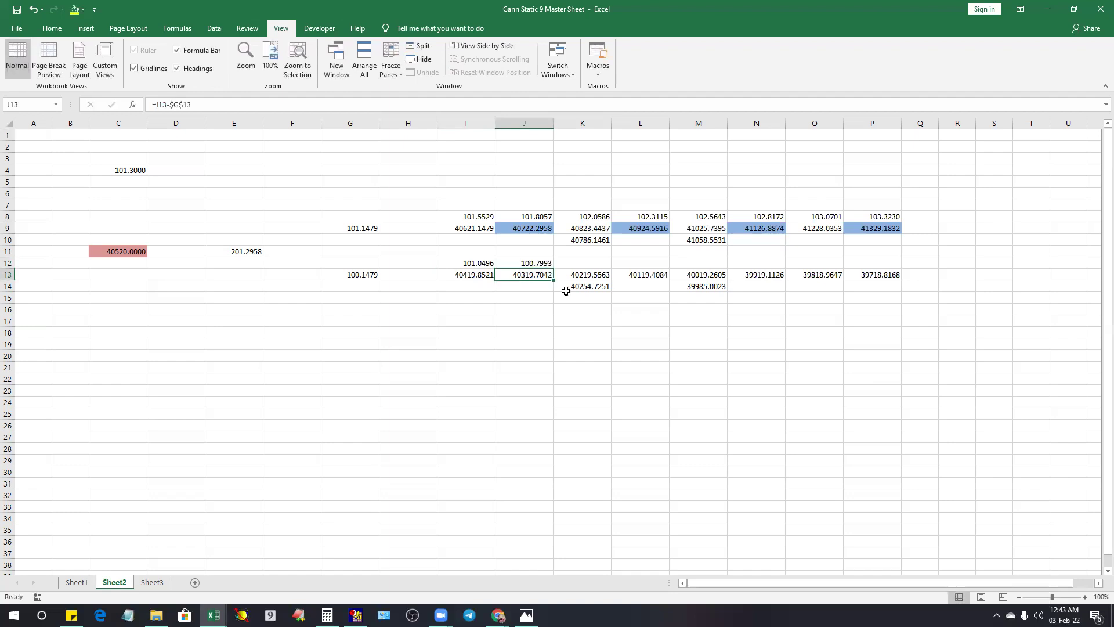
# - Enter =K13/400 in K12, and fill the J12 formula across row 12 through P12
pyautogui.click(589, 261)
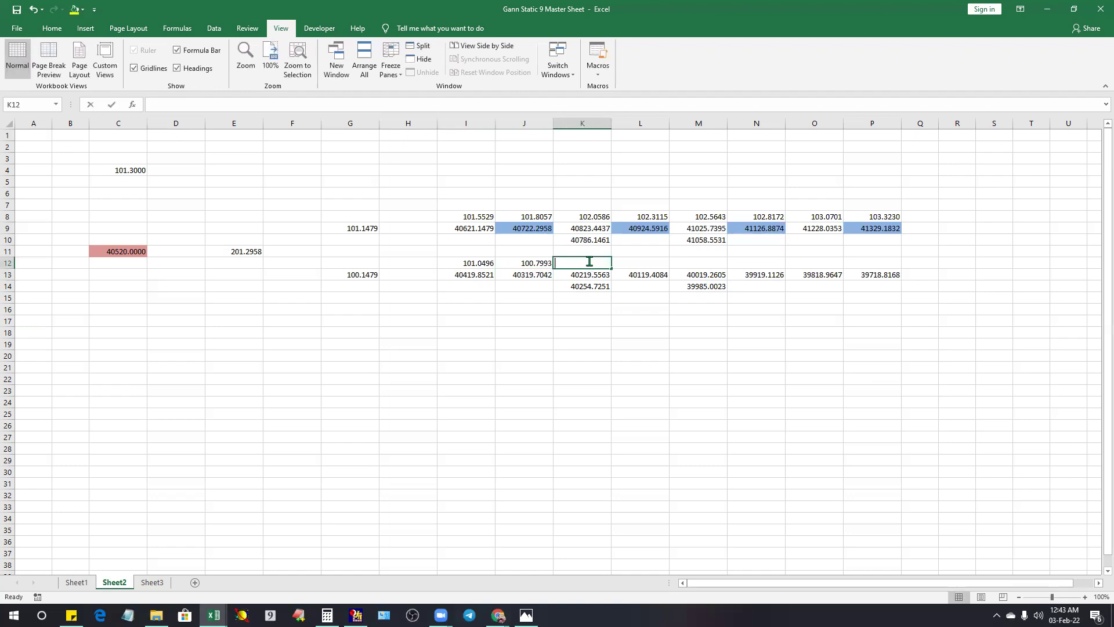
pyautogui.write('=')
pyautogui.click(590, 274)
pyautogui.write('/400')
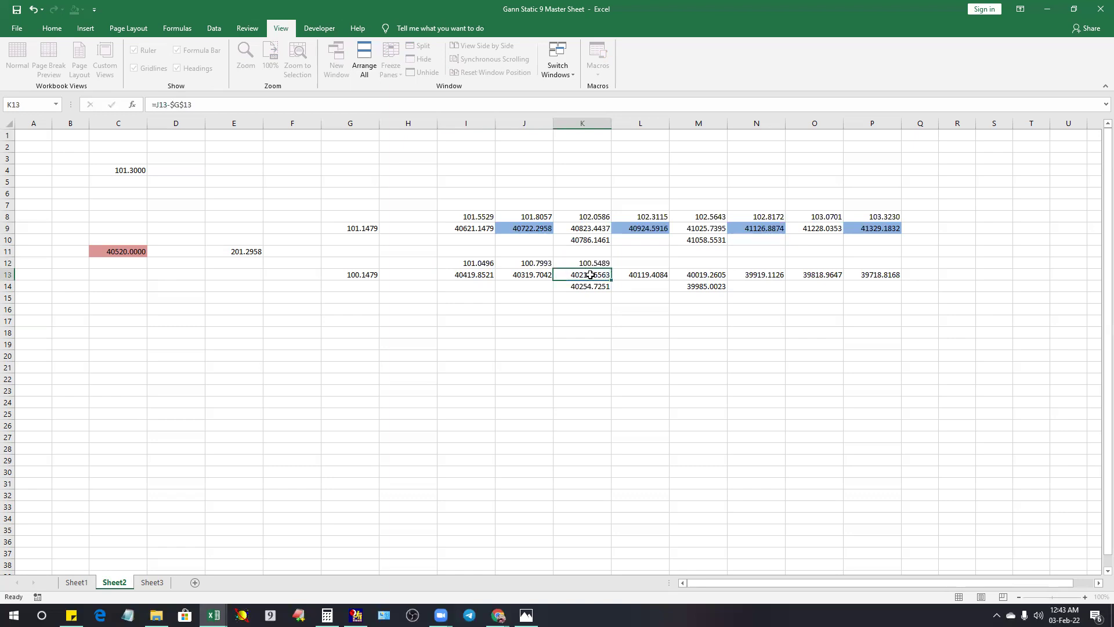
pyautogui.press('Return')
pyautogui.click(527, 262)
pyautogui.moveTo(553, 269); pyautogui.dragTo(899, 266)
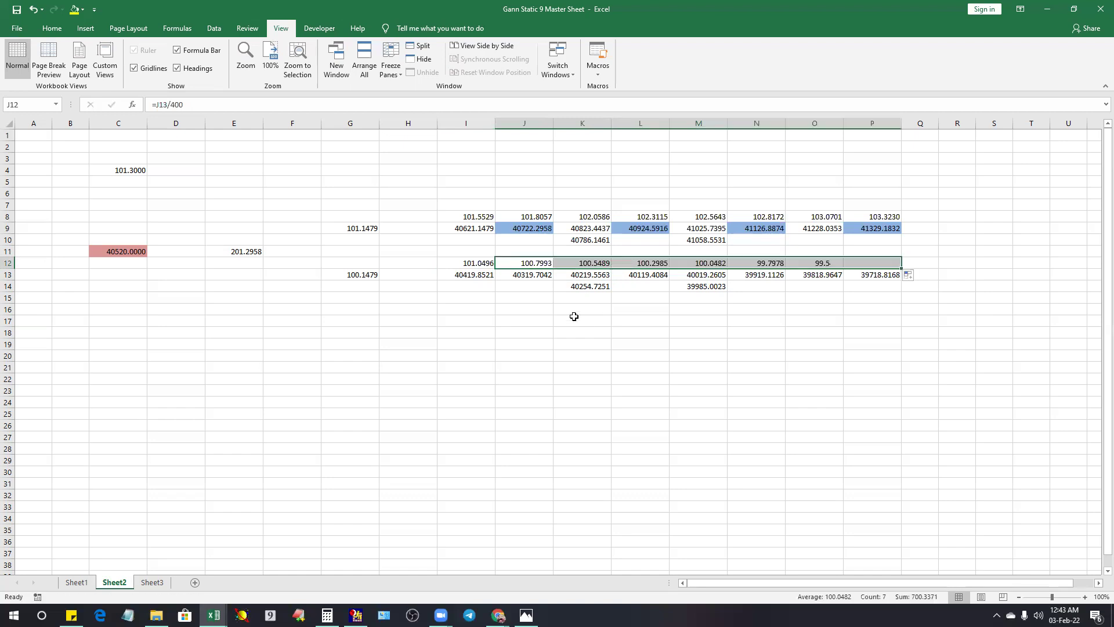
# - Enter =K14/400 in K15 and =M14/400 in M15
pyautogui.click(580, 299)
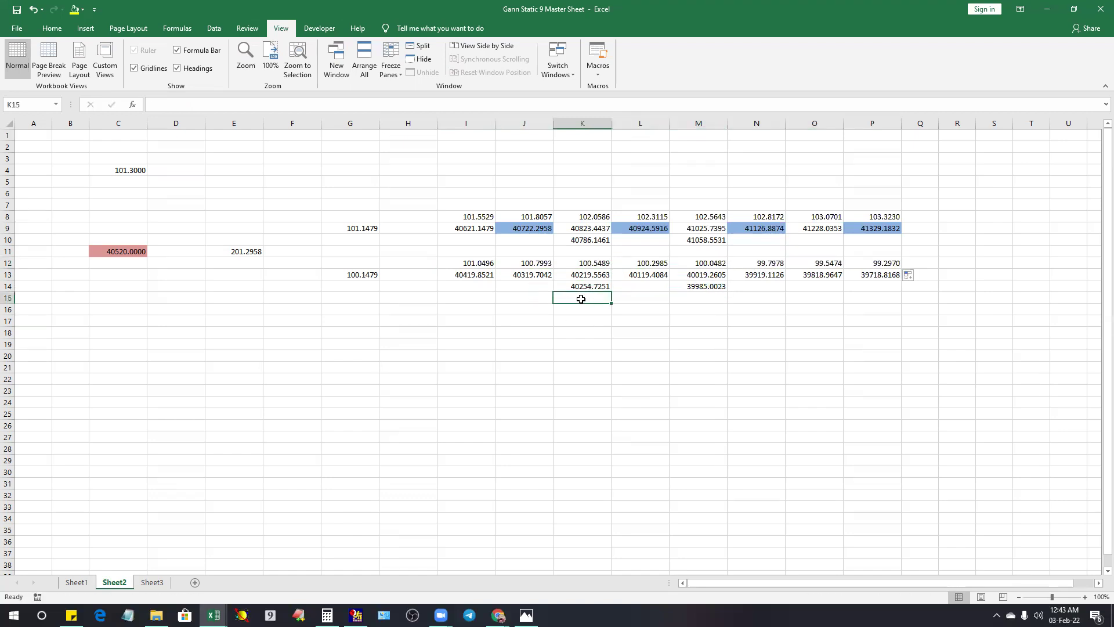
pyautogui.write('=')
pyautogui.click(590, 285)
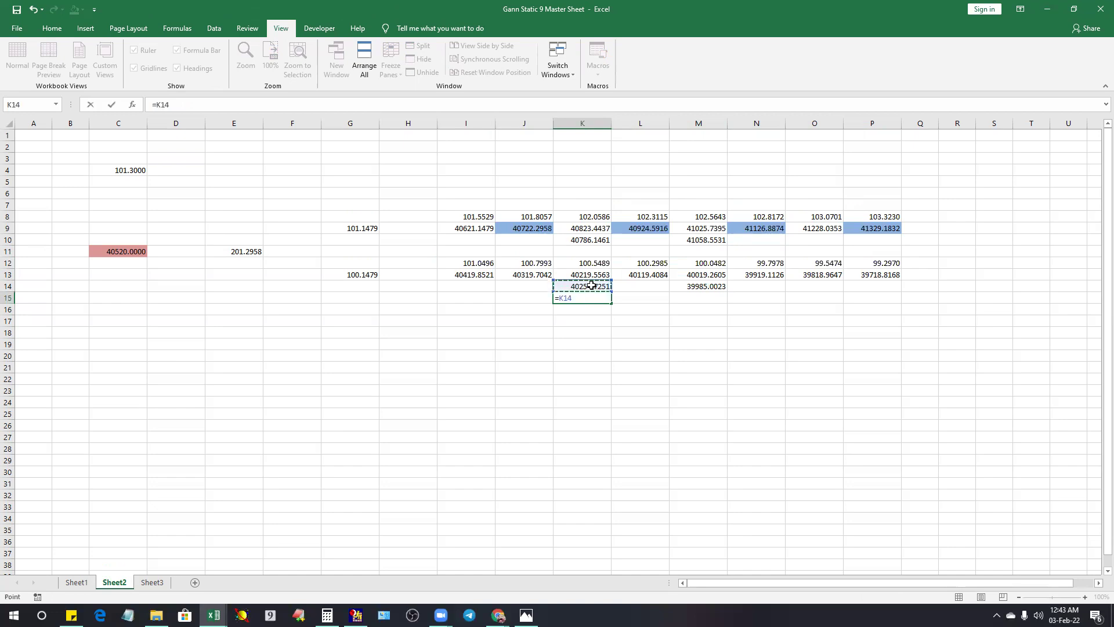
pyautogui.write('/400')
pyautogui.press('Return')
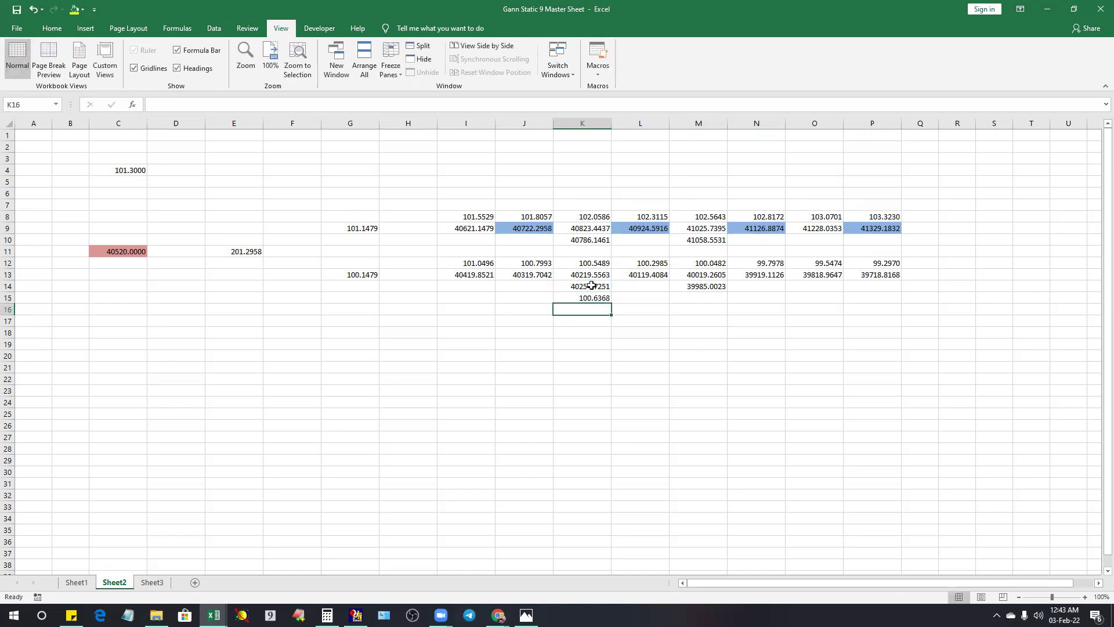
pyautogui.click(700, 299)
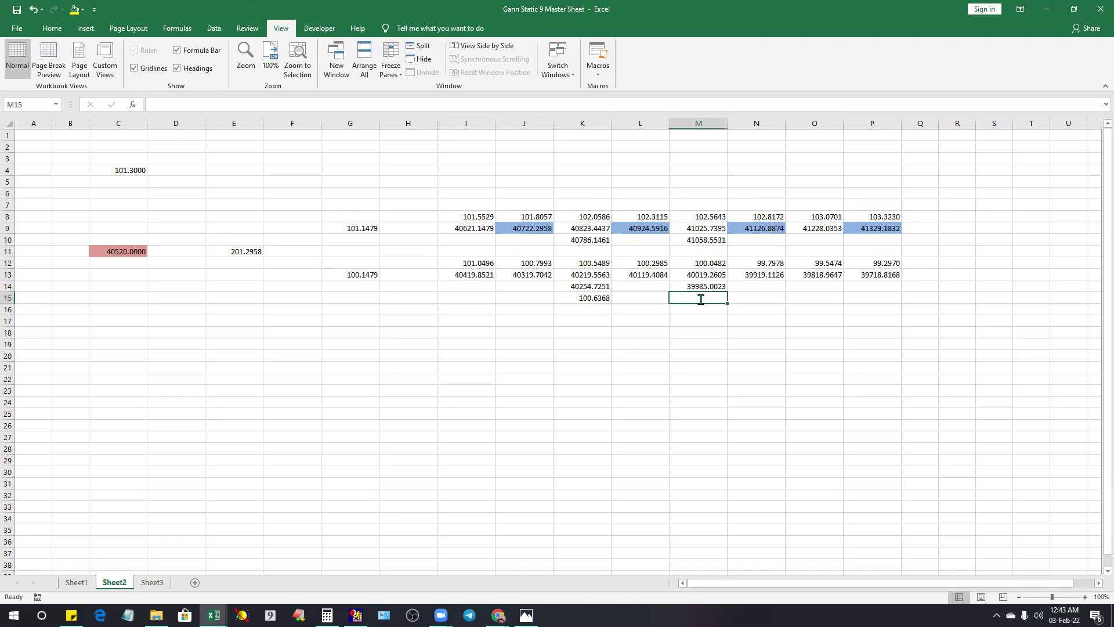
pyautogui.write('=')
pyautogui.click(694, 288)
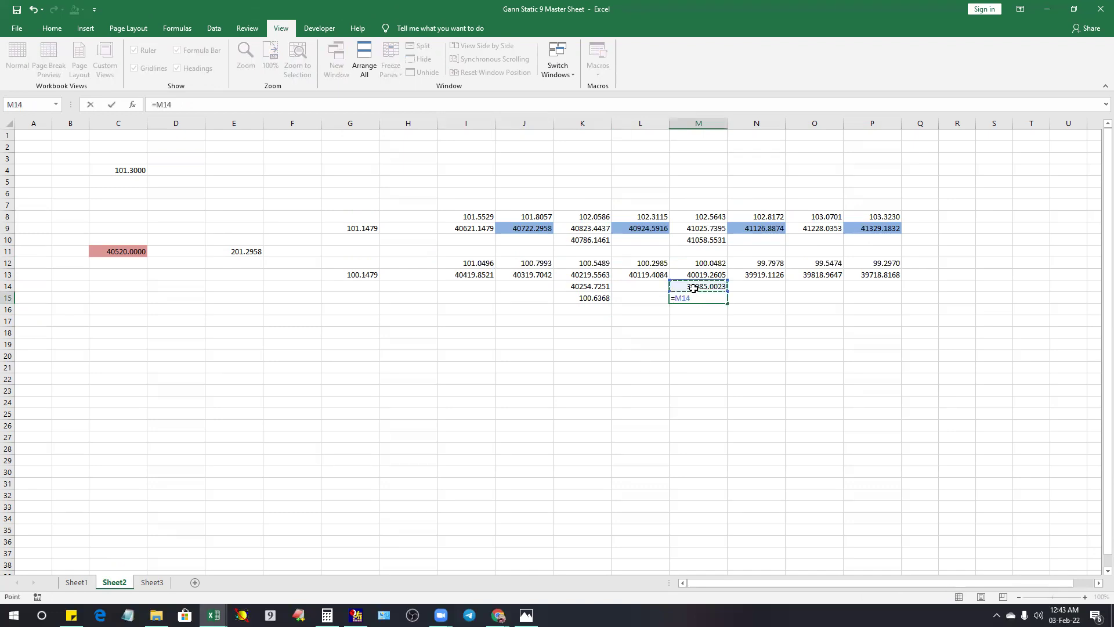
pyautogui.write('/400')
pyautogui.press('Return')
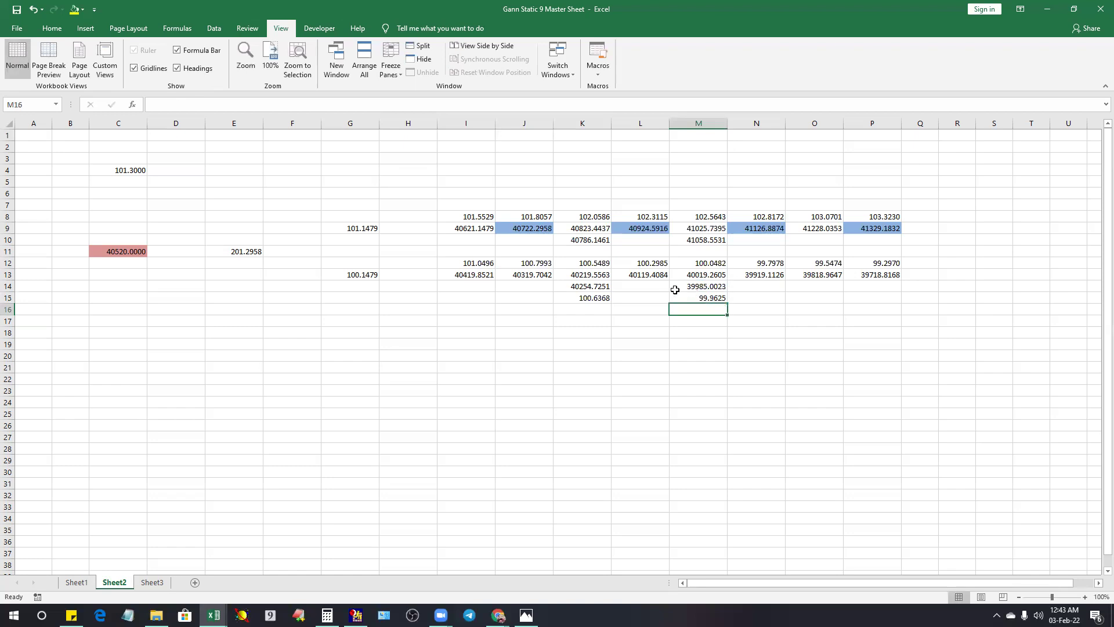
pyautogui.click(584, 250)
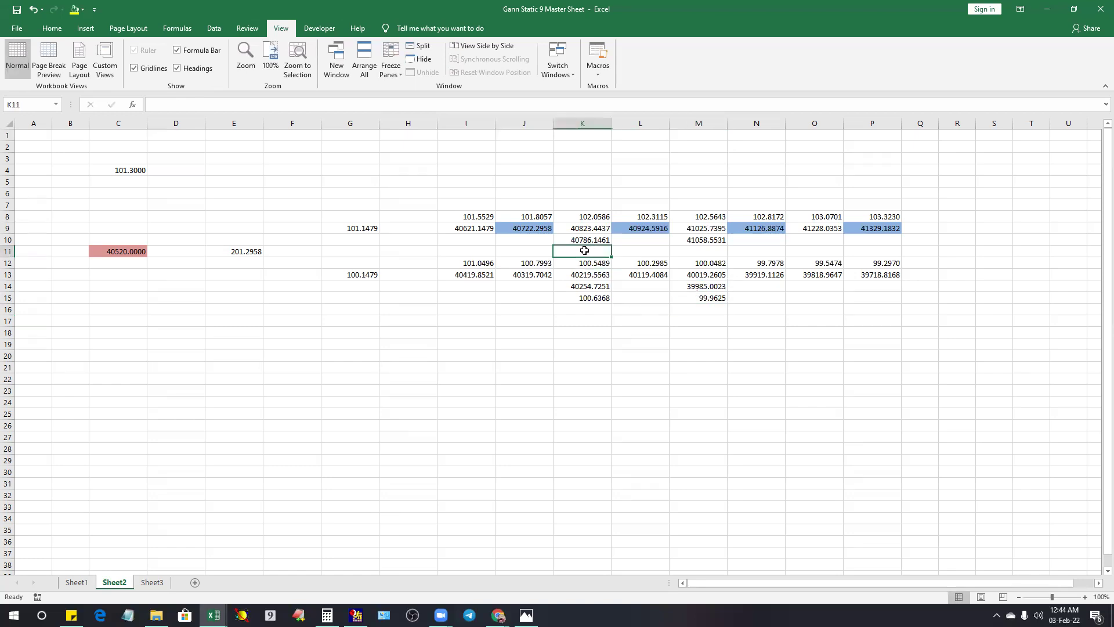
pyautogui.write('=')
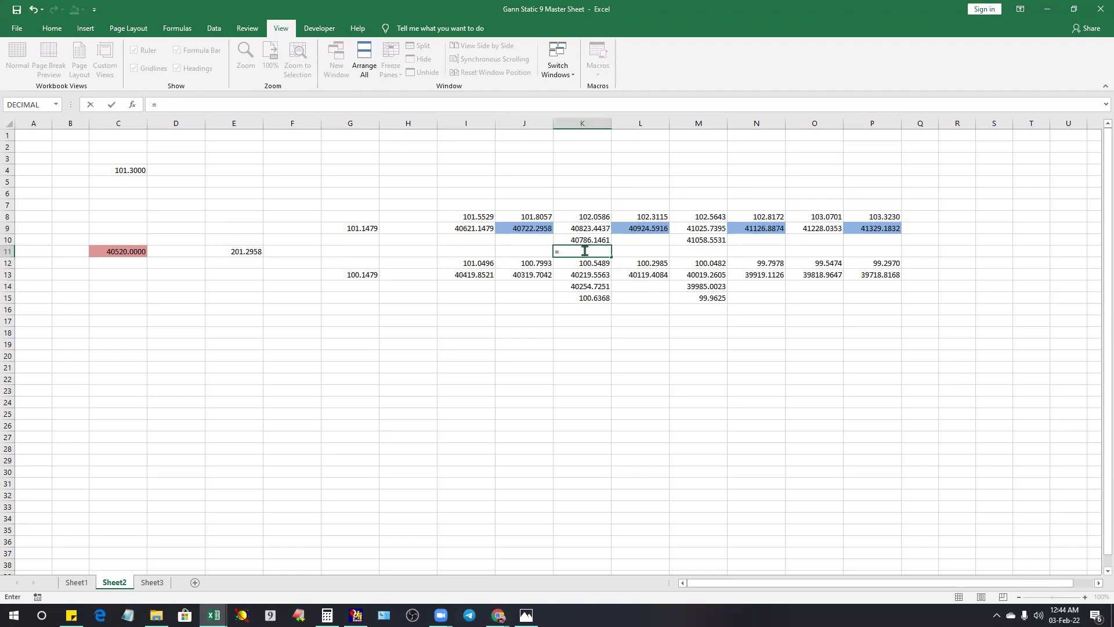
pyautogui.press('BackSpace')
# - Check the squared-level formulas in K10, M10, K14 and M14
pyautogui.click(589, 239)
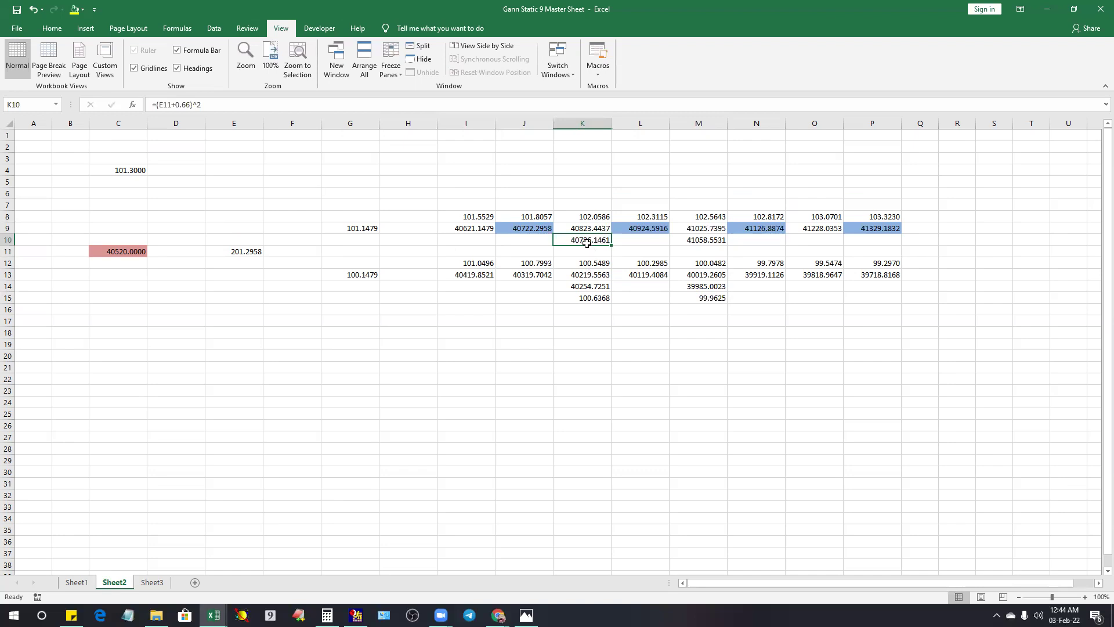
pyautogui.click(703, 240)
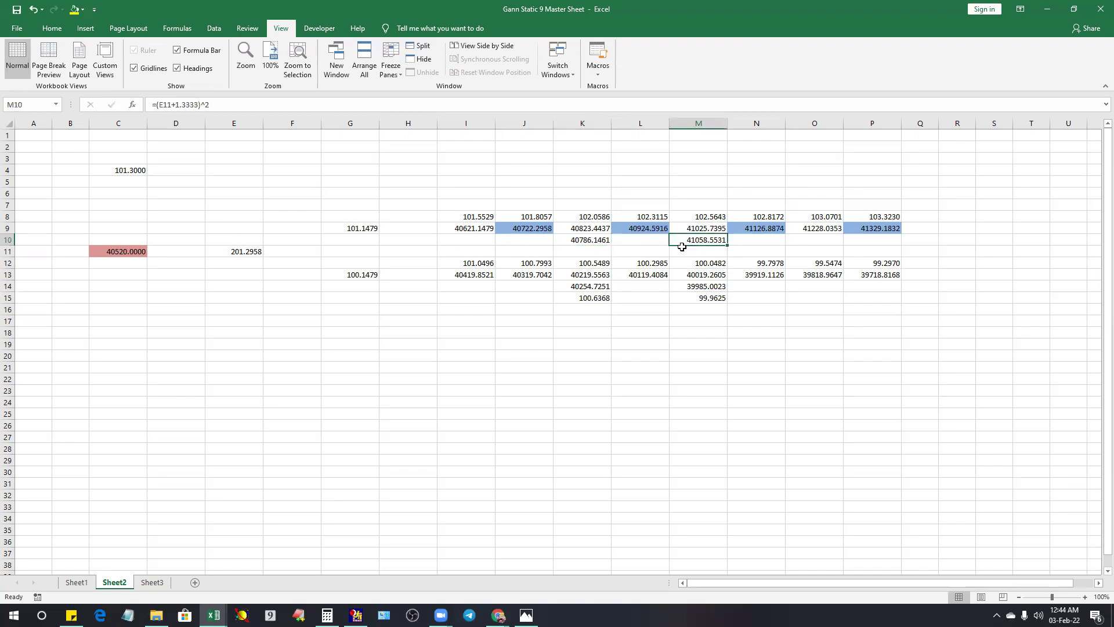
pyautogui.click(590, 289)
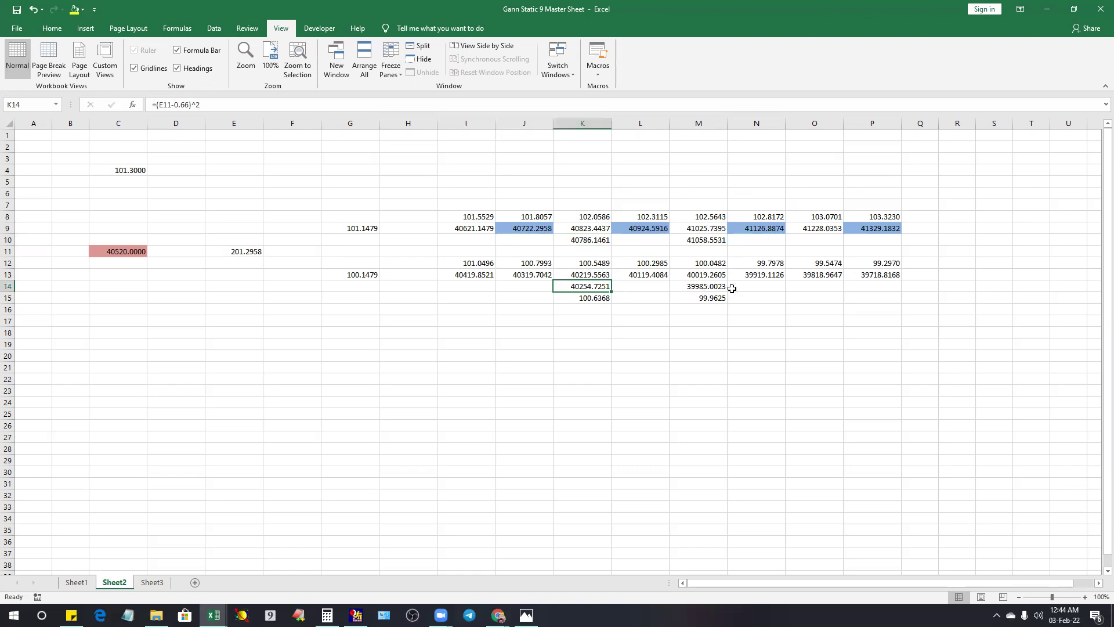
pyautogui.click(676, 290)
# - Enter =K10/400 in K11 and =M10/400 in M11 to convert the two upper squared levels
pyautogui.click(586, 253)
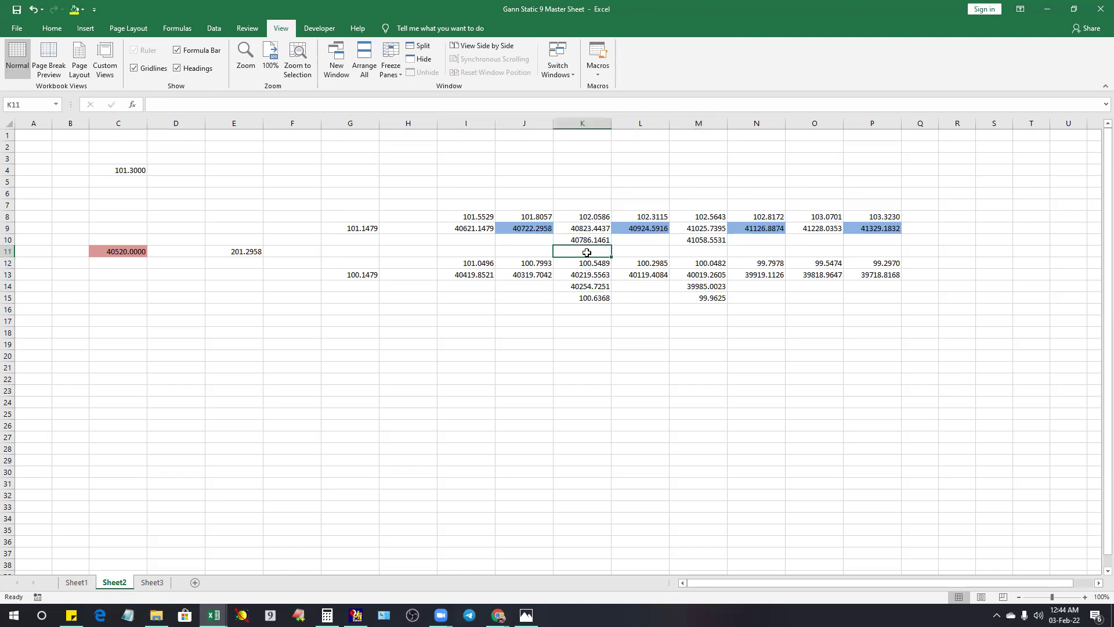
pyautogui.write('=')
pyautogui.click(588, 240)
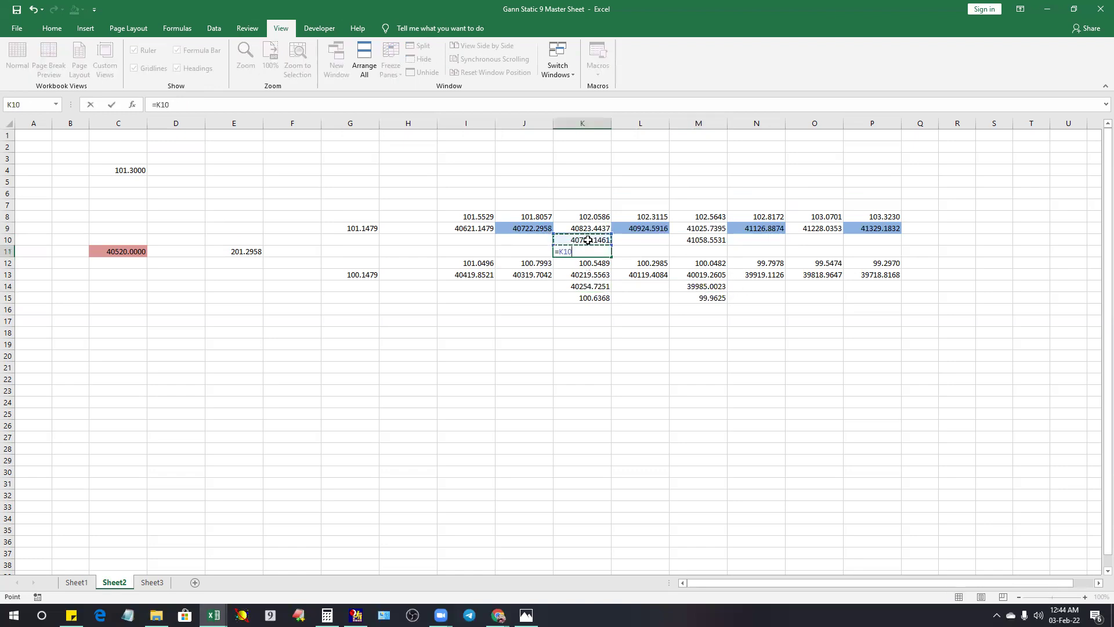
pyautogui.write('/400')
pyautogui.press('Return')
pyautogui.click(702, 251)
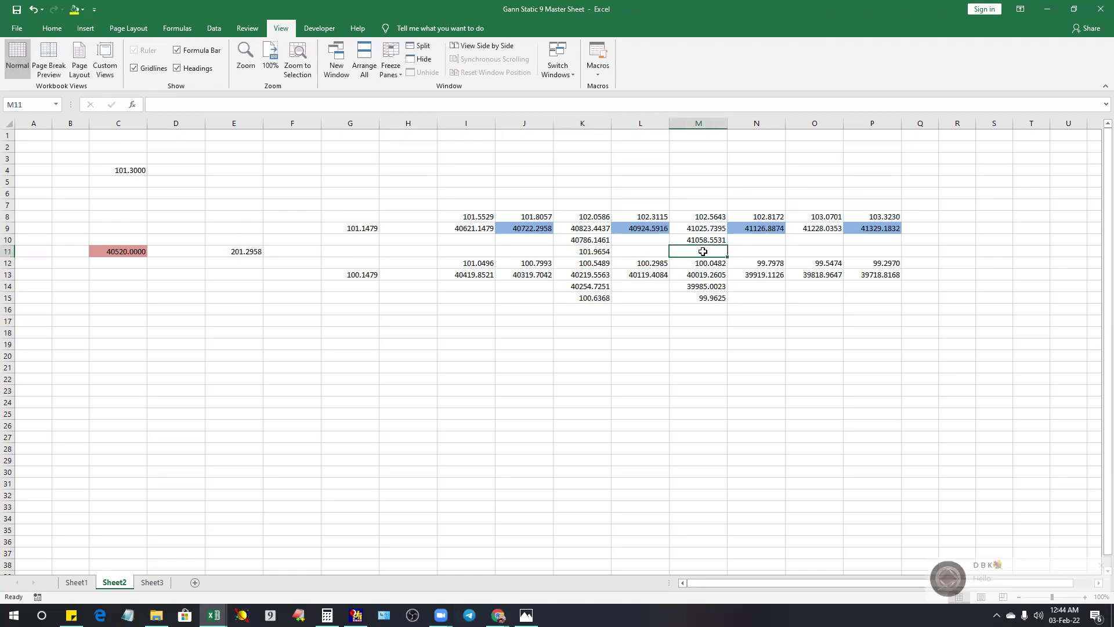
pyautogui.write('=')
pyautogui.click(704, 240)
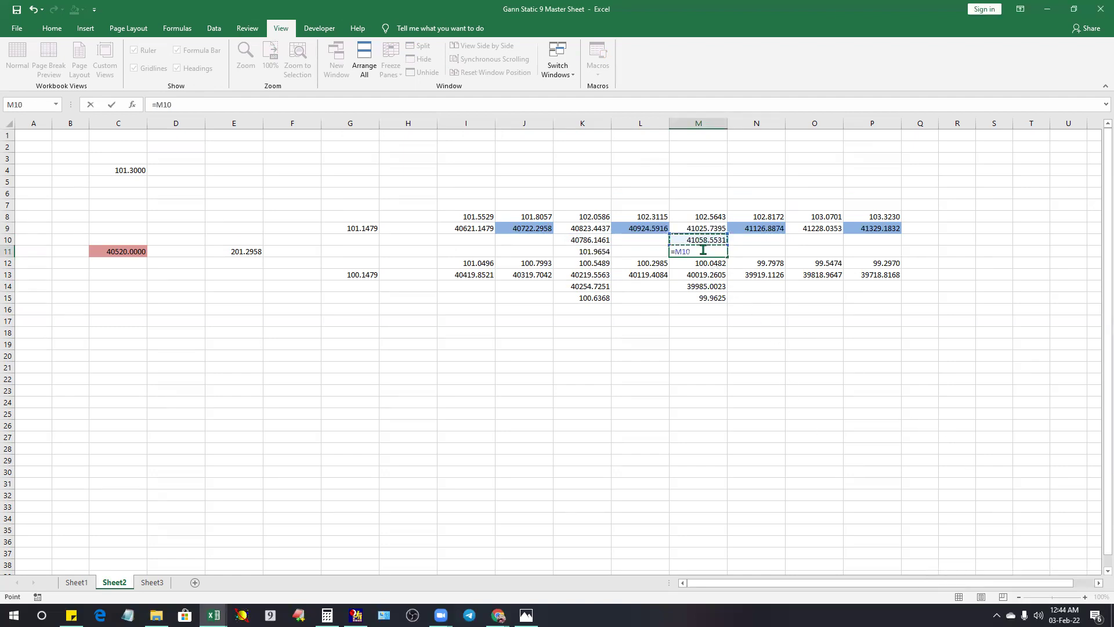
pyautogui.write('/400')
pyautogui.press('Return')
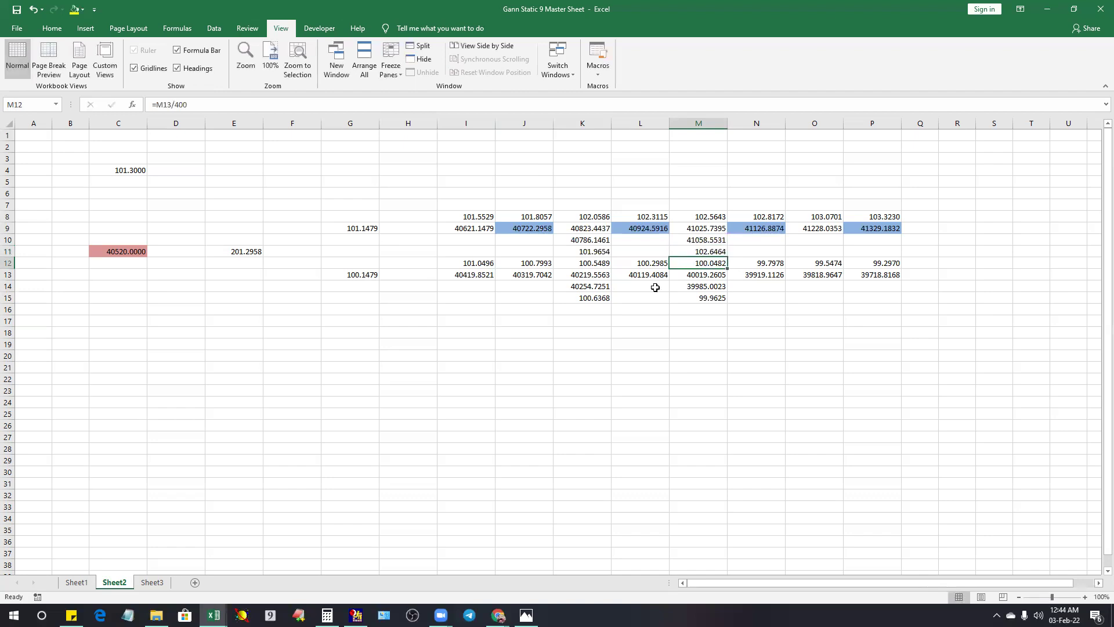
pyautogui.click(596, 254)
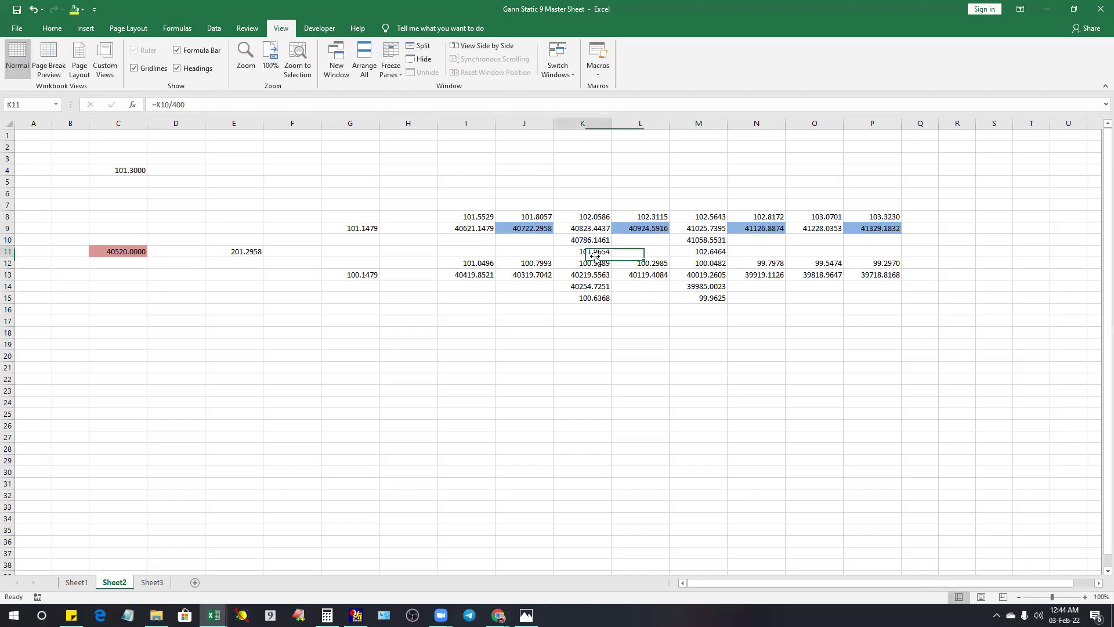
pyautogui.click(126, 252)
# - Switch to the GBPINR22FEBFUT chart in Chrome and set its interval to 5 minutes
pyautogui.click(498, 616)
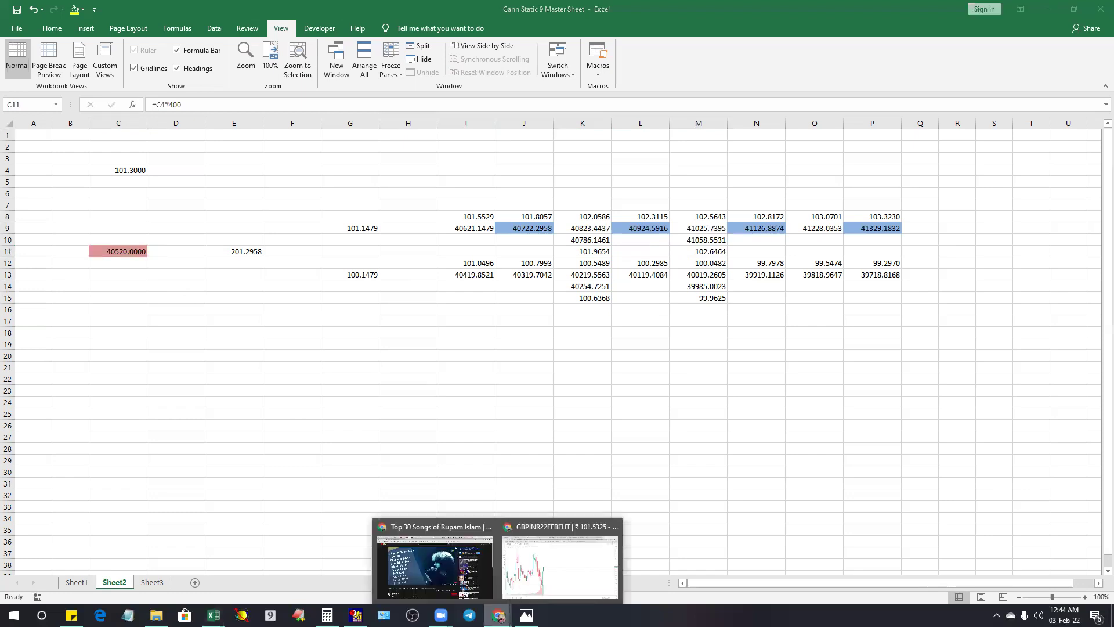
pyautogui.click(560, 563)
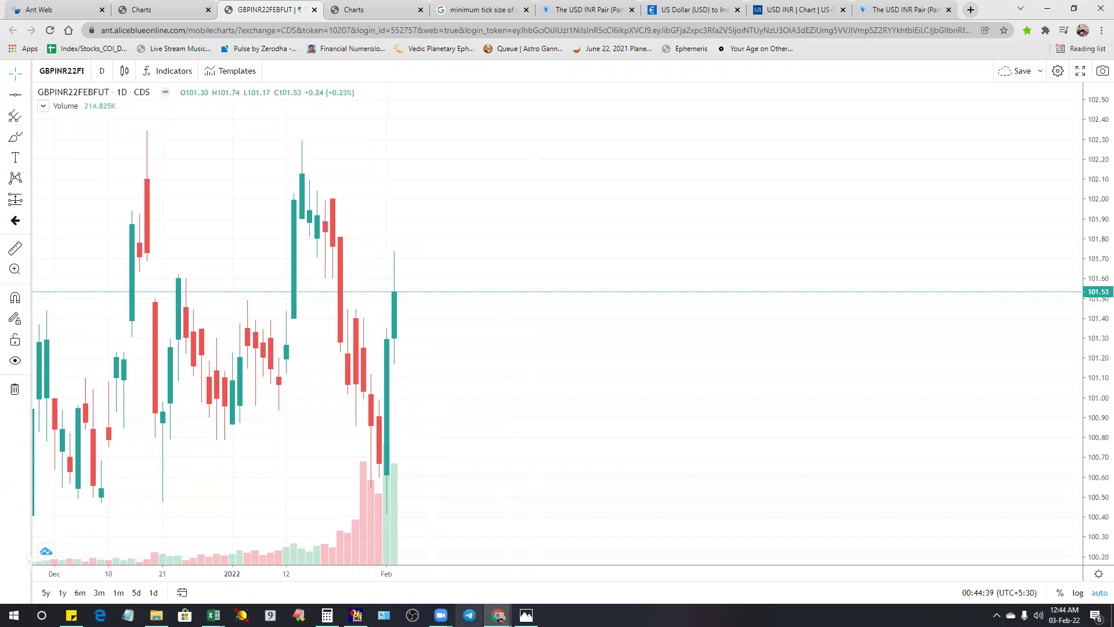
pyautogui.click(100, 74)
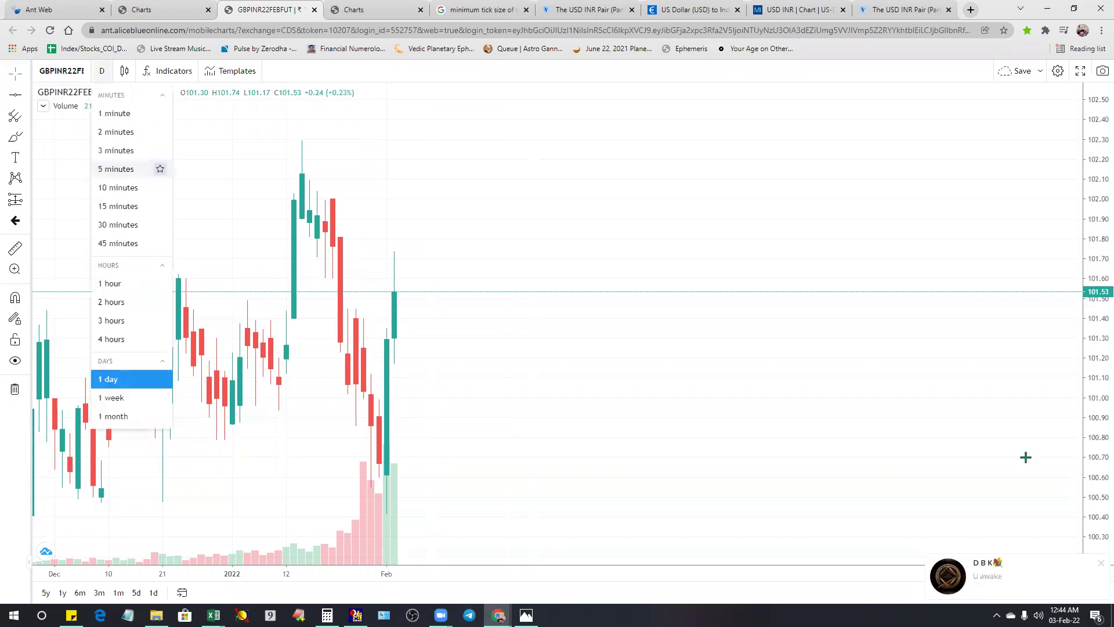
pyautogui.click(1100, 564)
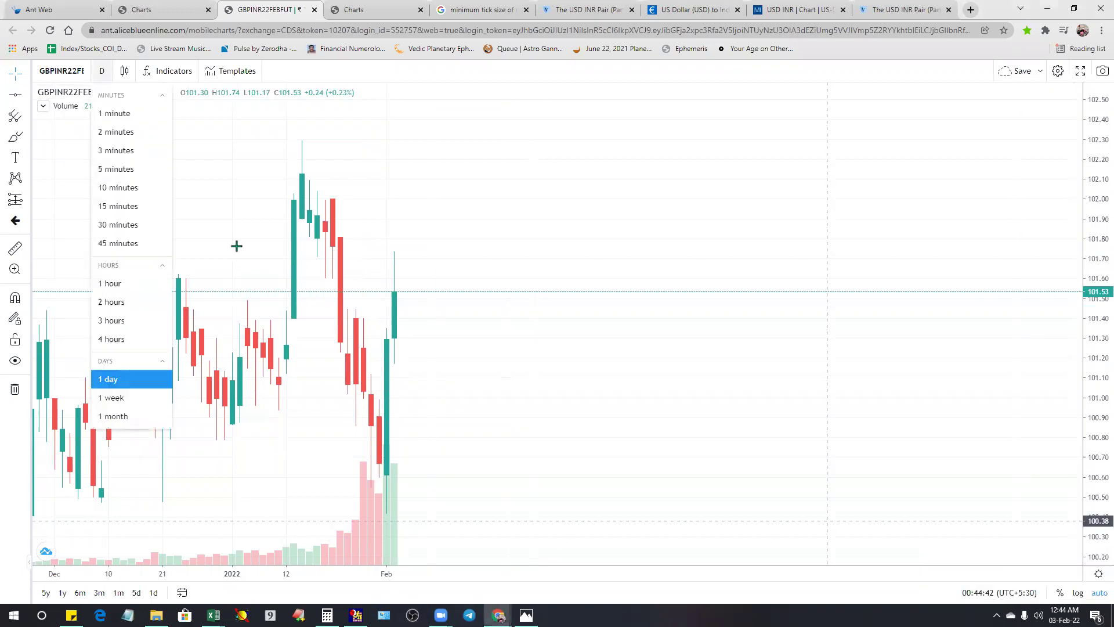
pyautogui.click(126, 170)
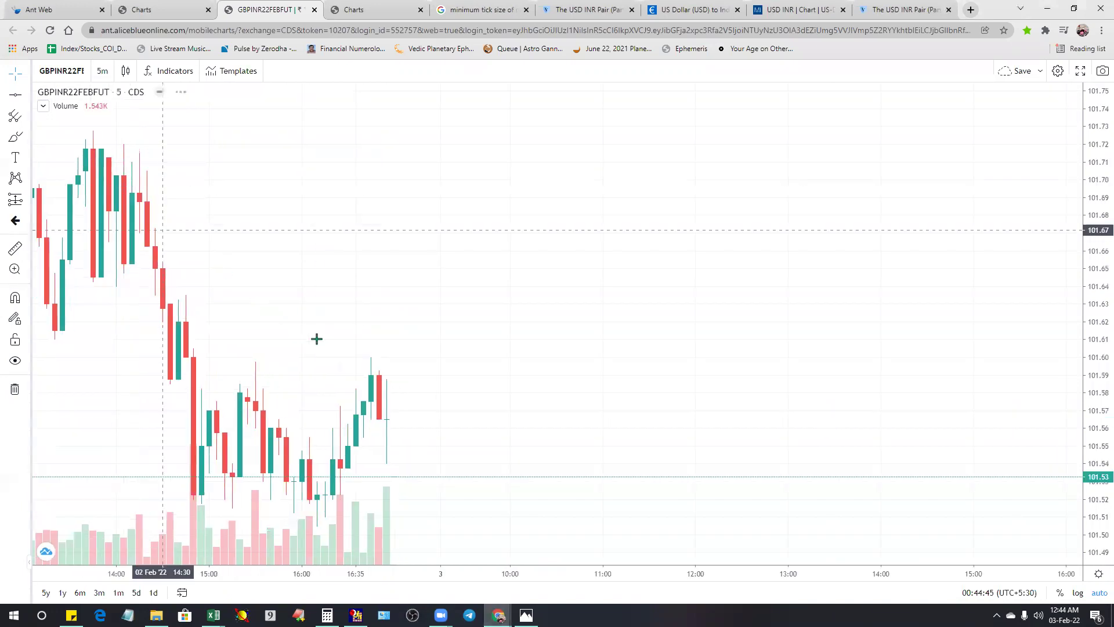
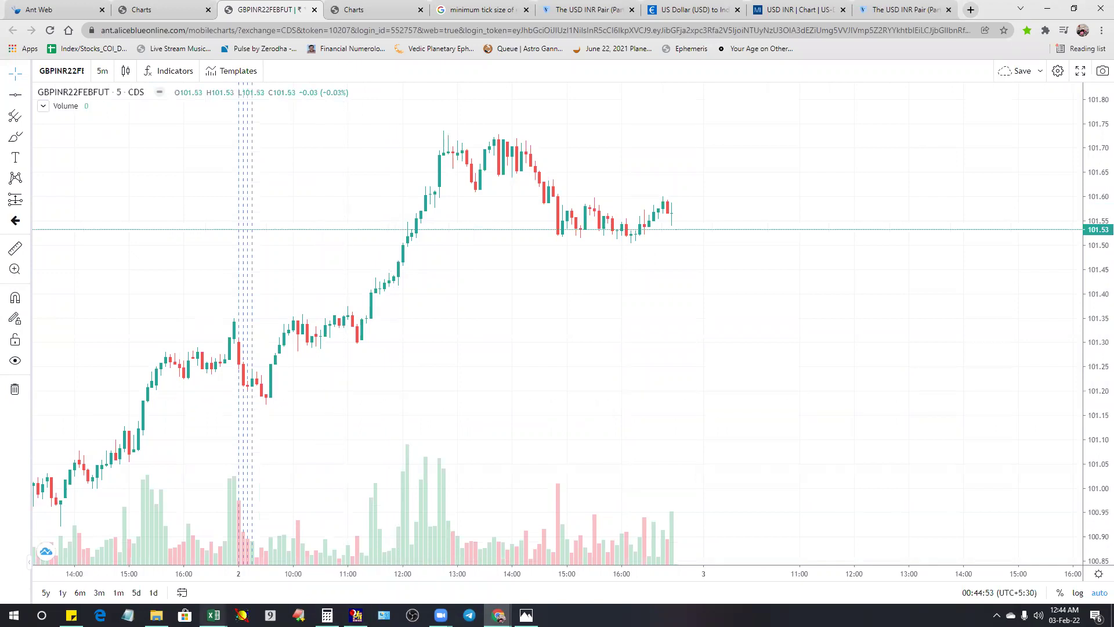
# - Switch to the Gann Static 9 Master Sheet workbook in Excel and copy the base price in C4 on Sheet2
pyautogui.moveTo(213, 615)
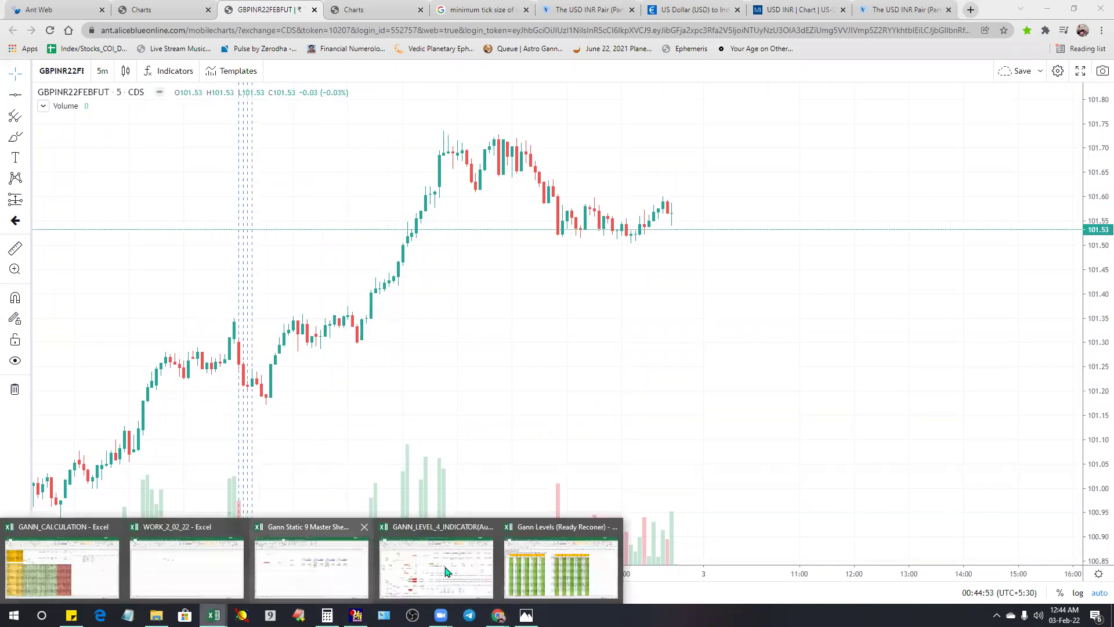
pyautogui.click(302, 576)
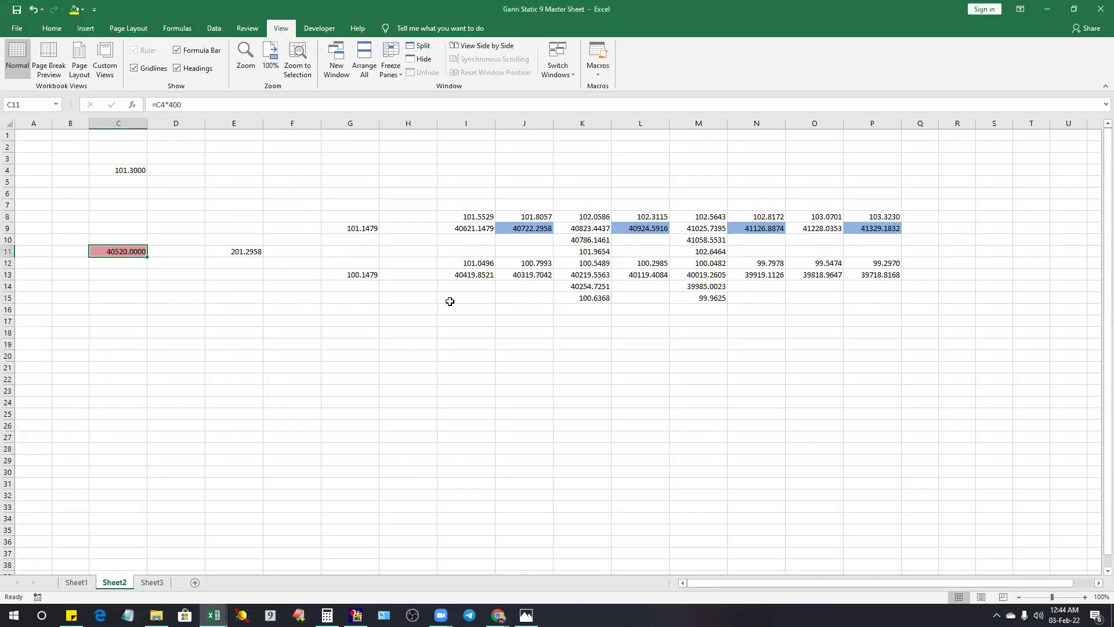
pyautogui.click(475, 229)
pyautogui.click(141, 252)
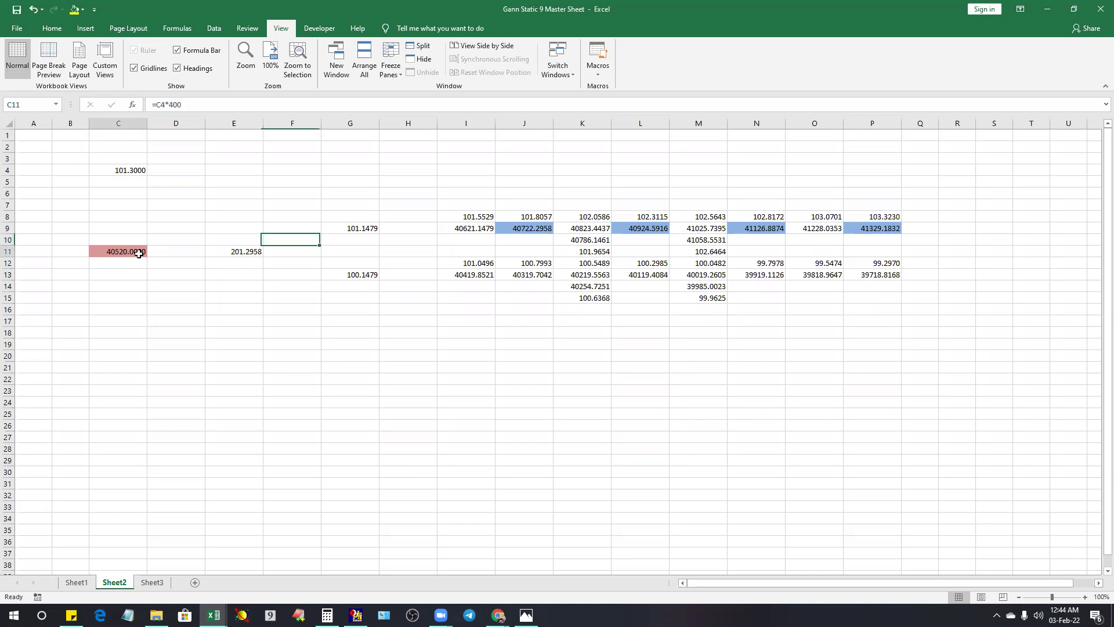
pyautogui.click(363, 229)
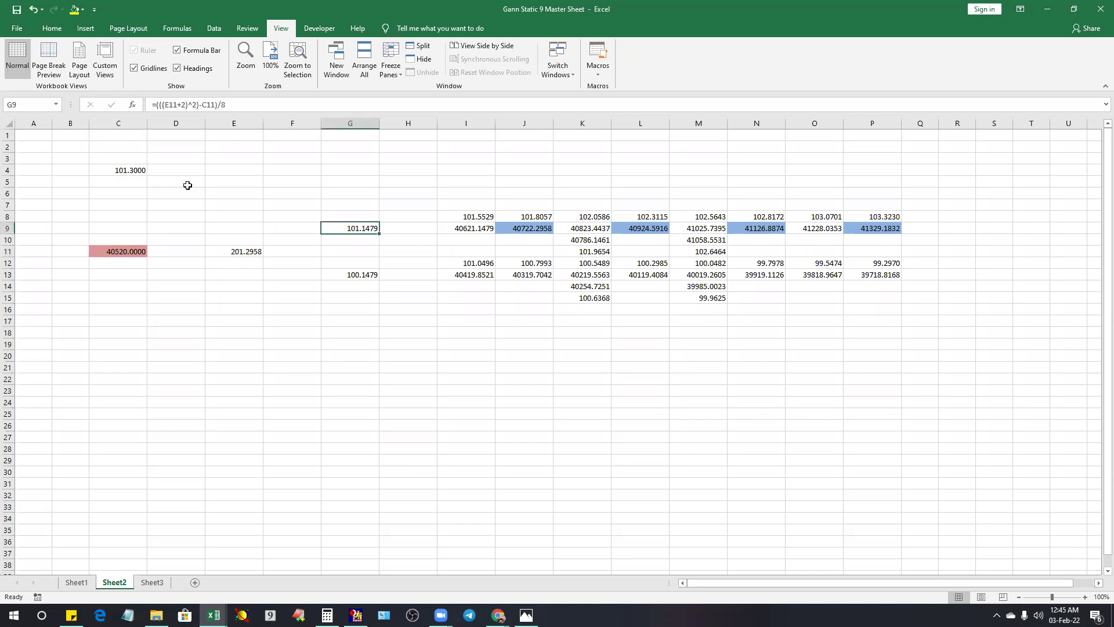
pyautogui.rightClick(131, 168)
pyautogui.click(163, 190)
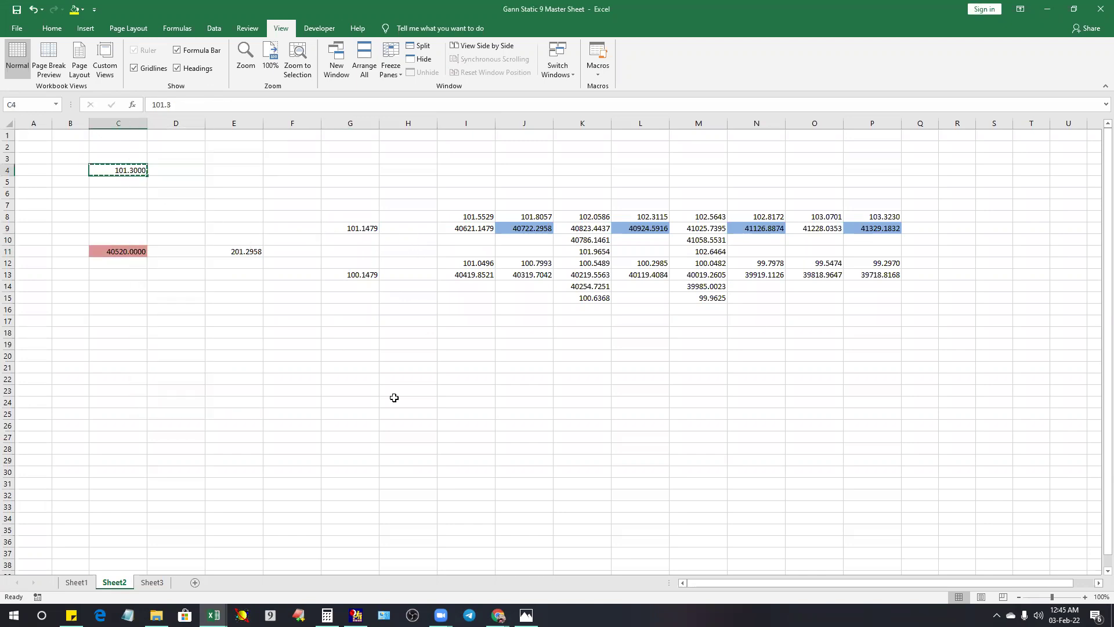
# - Switch to the GBPINR22FEBFUT chart in Chrome and add a horizontal line at the copied price of 101.3
pyautogui.moveTo(497, 615)
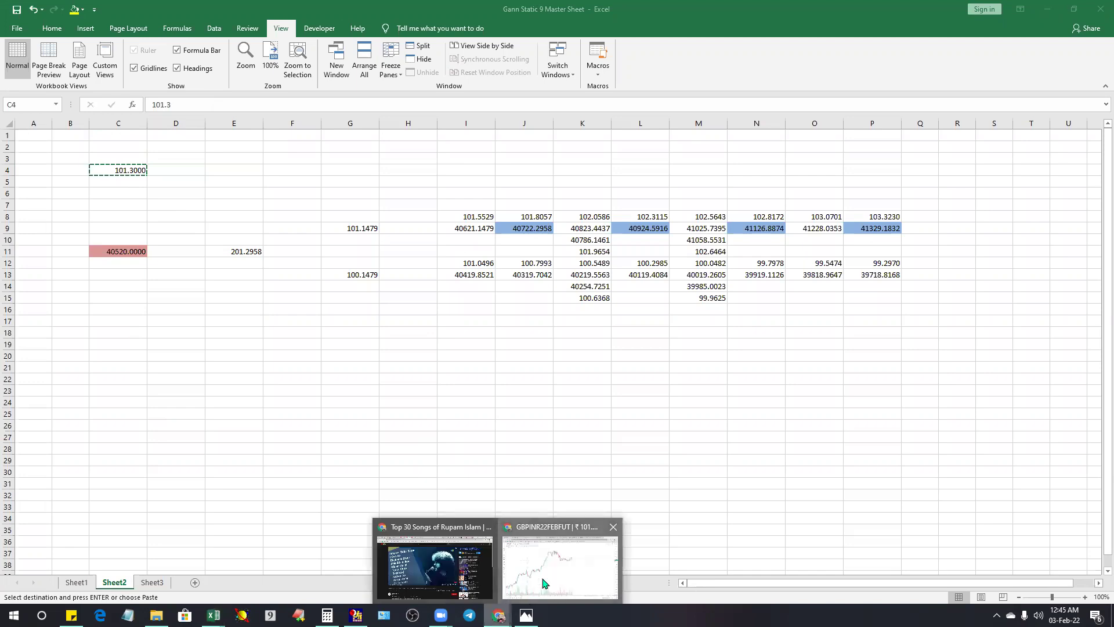
pyautogui.click(571, 554)
pyautogui.click(23, 101)
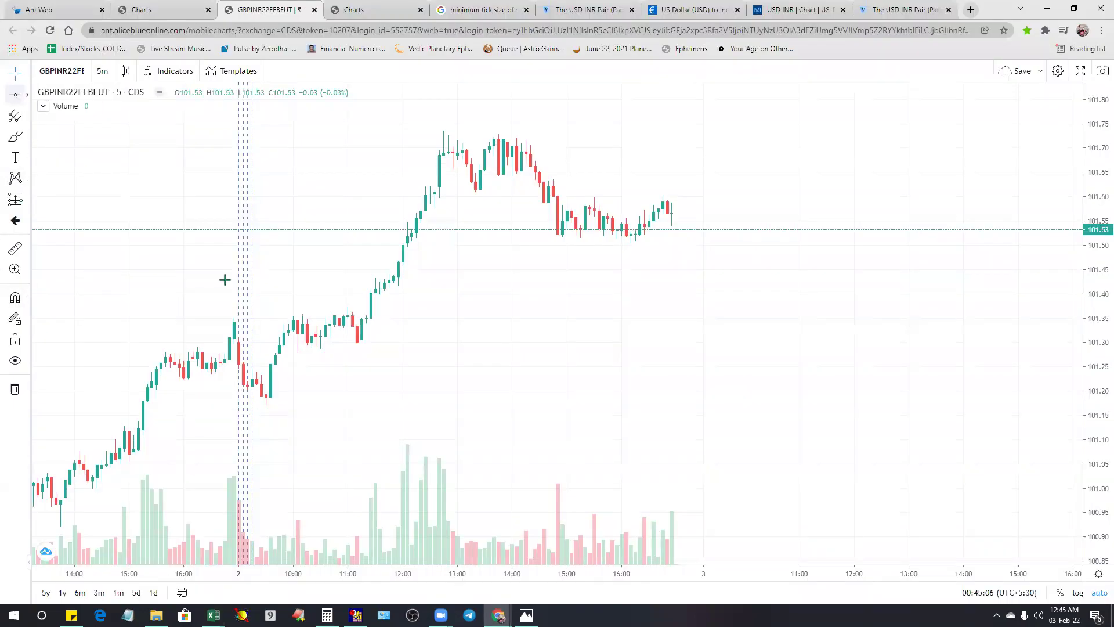
pyautogui.click(360, 335)
pyautogui.click(645, 102)
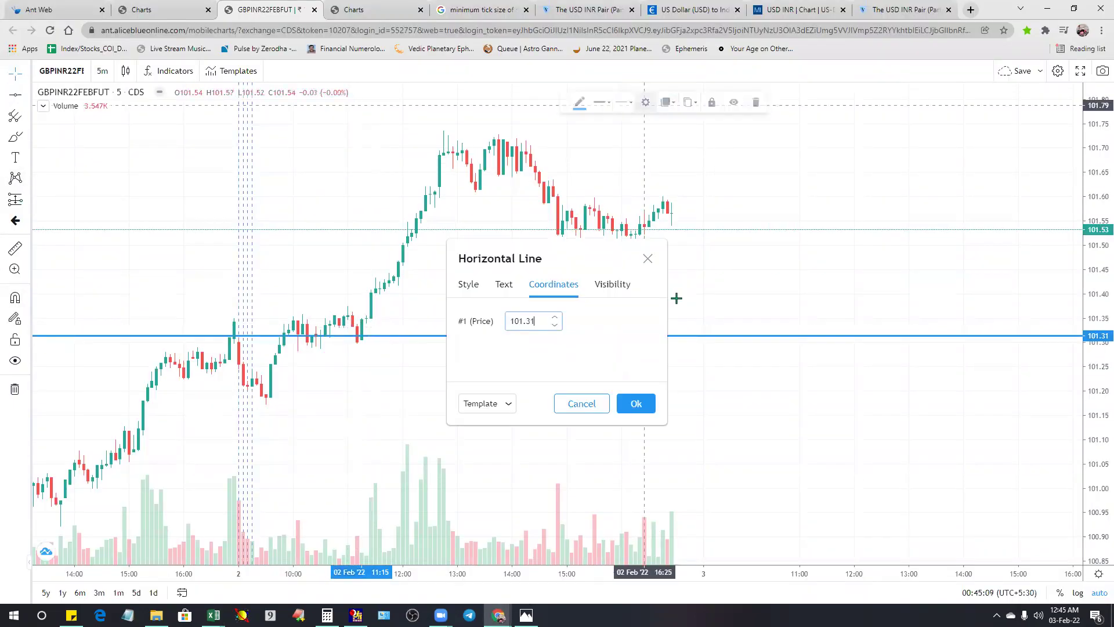
pyautogui.rightClick(542, 320)
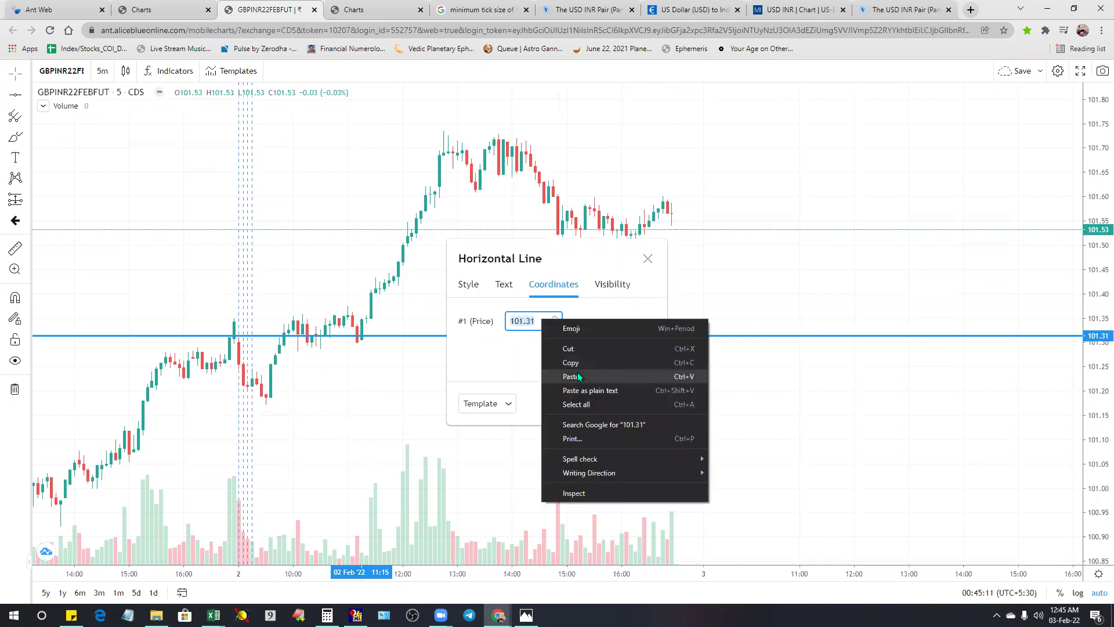
pyautogui.click(576, 372)
pyautogui.click(636, 403)
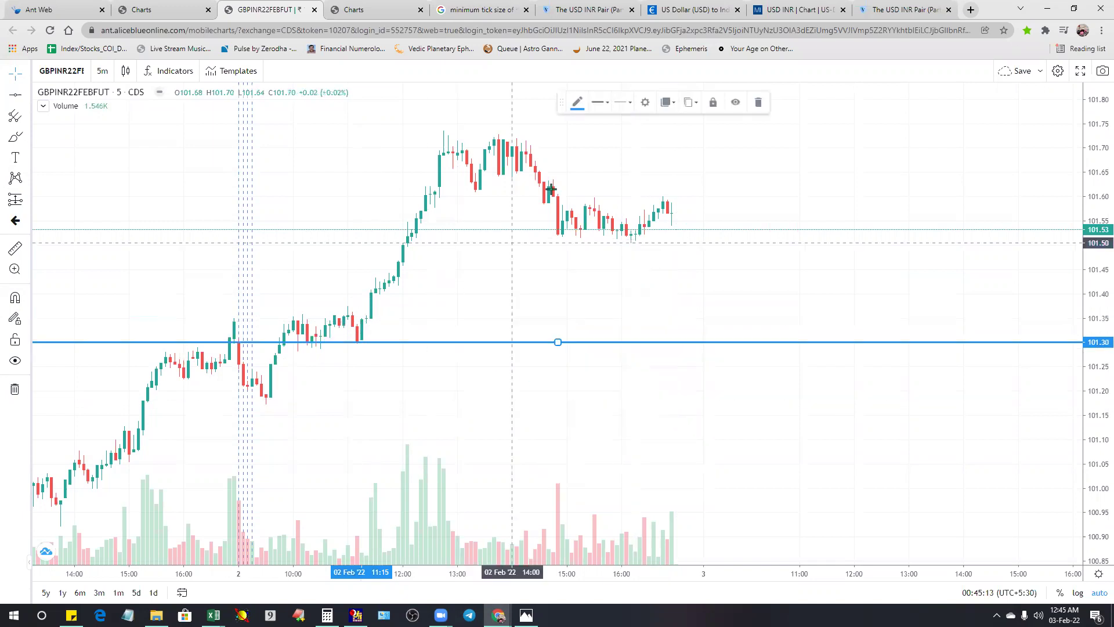
# - Colour the horizontal line at 101.30 black and lock it
pyautogui.click(577, 103)
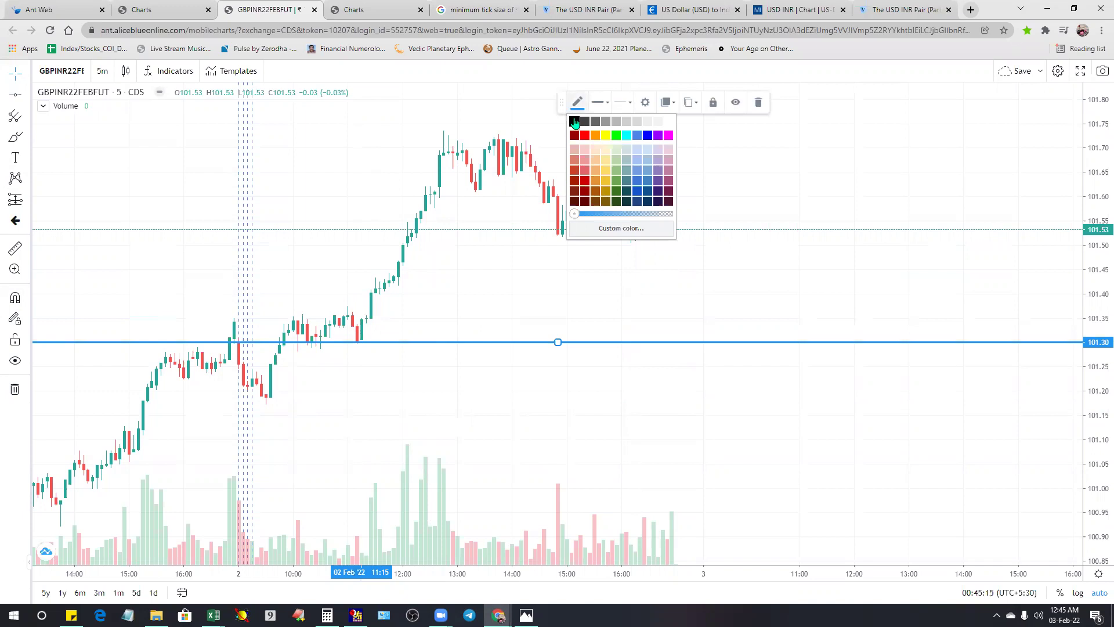
pyautogui.click(574, 122)
pyautogui.click(713, 102)
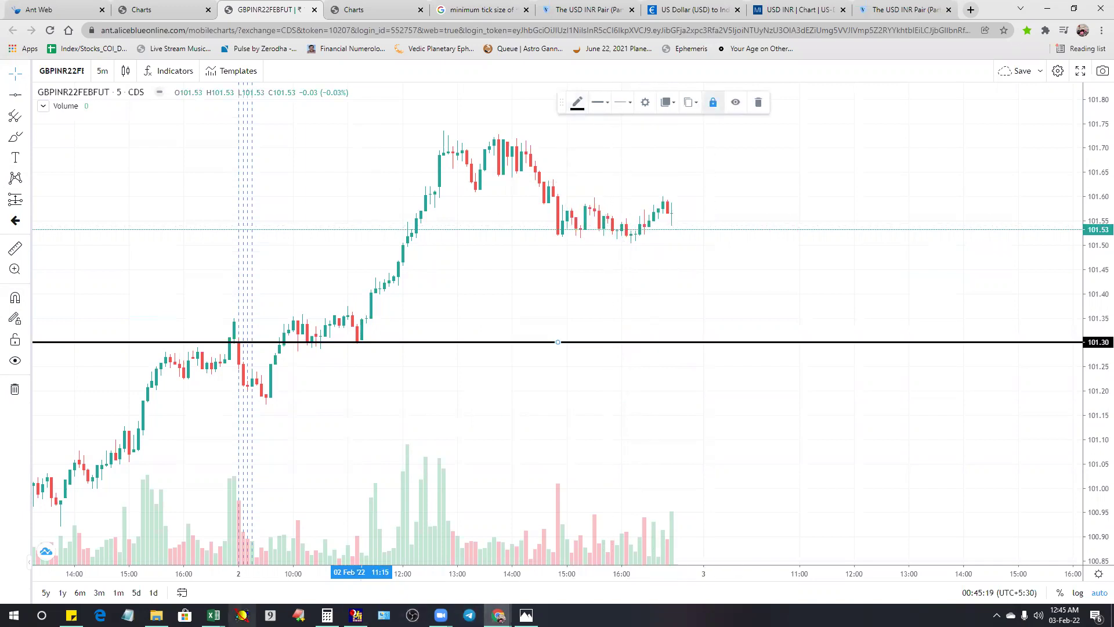
# - Switch back to the Gann workbook in Excel and copy the first upper level in I8
pyautogui.moveTo(214, 615)
pyautogui.click(435, 572)
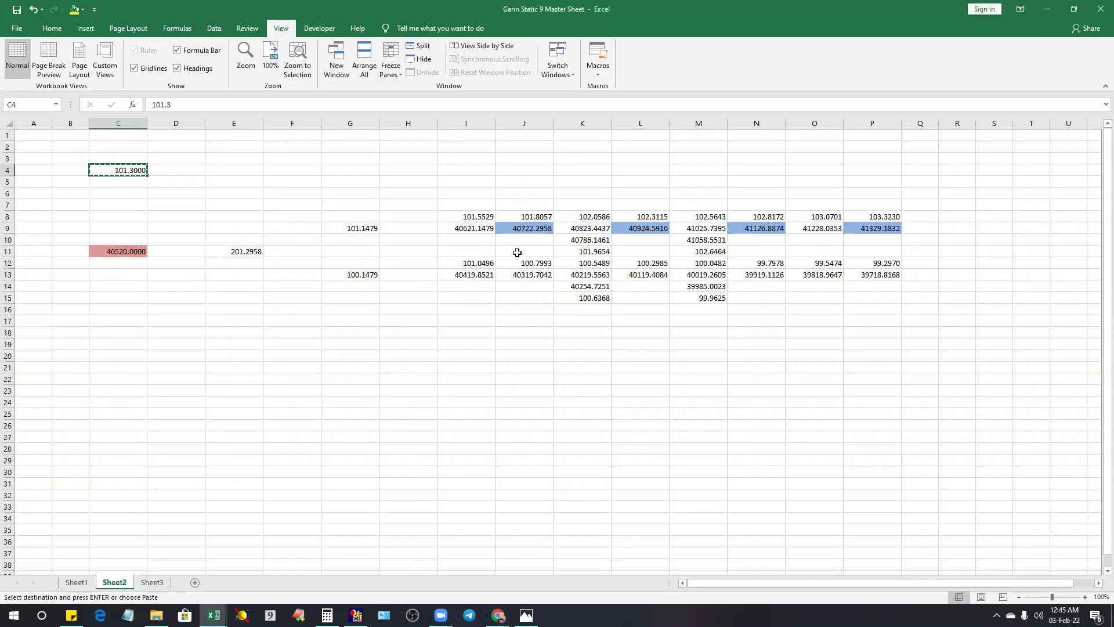
pyautogui.rightClick(489, 219)
pyautogui.click(511, 246)
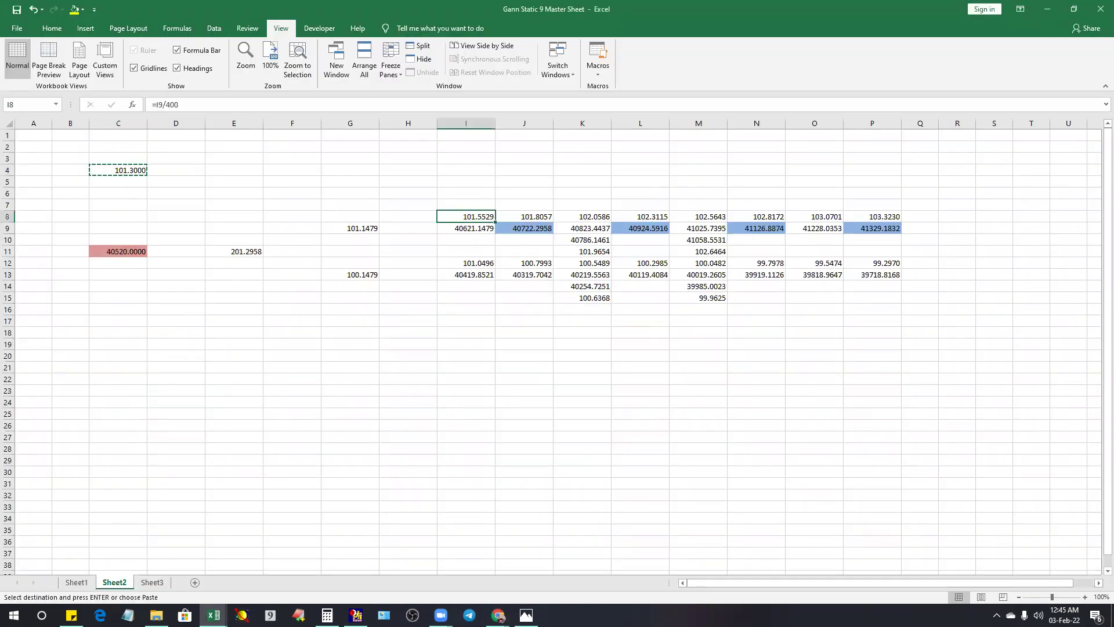
# - Switch to the GBPINR22FEBFUT chart in Chrome and add a horizontal line at the copied level of 101.5529
pyautogui.moveTo(498, 615)
pyautogui.click(544, 578)
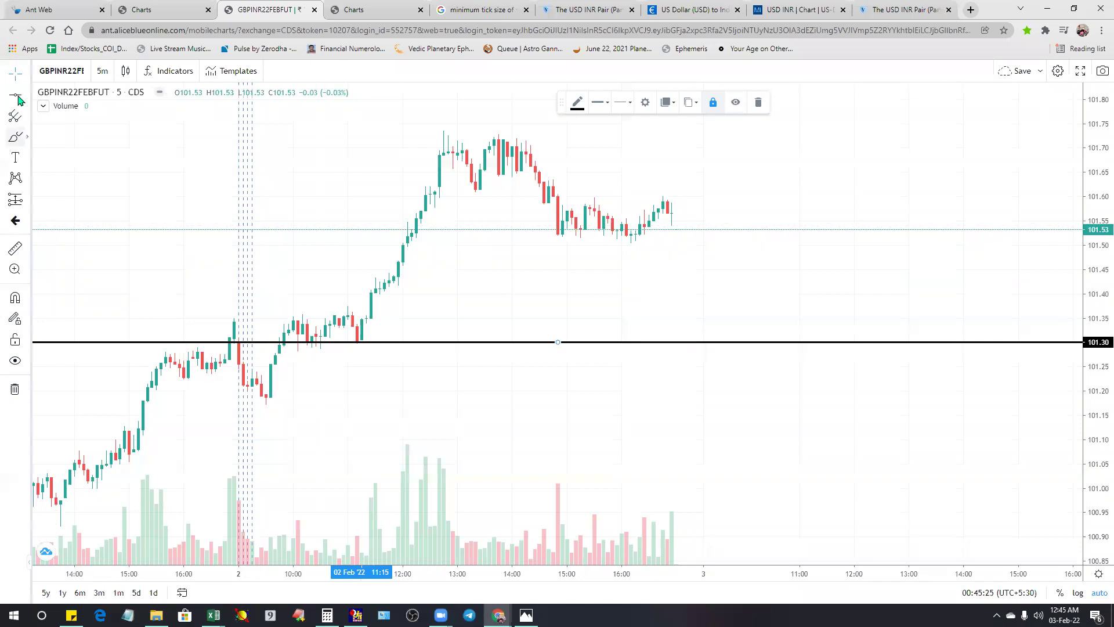
pyautogui.click(296, 258)
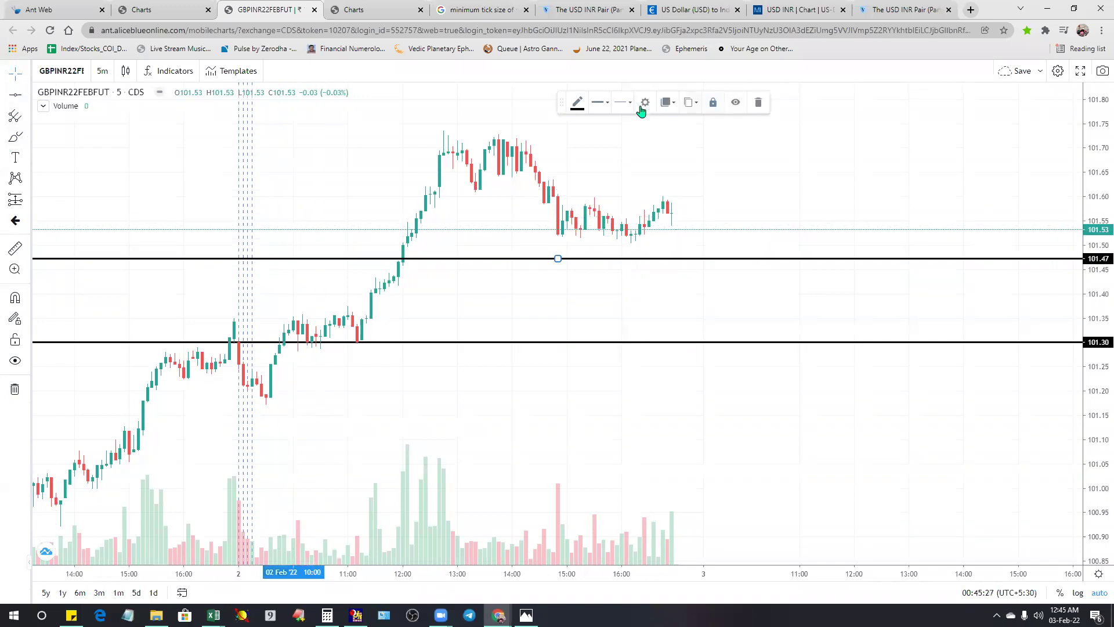
pyautogui.click(642, 102)
pyautogui.doubleClick(545, 324)
pyautogui.rightClick(544, 323)
pyautogui.click(571, 381)
pyautogui.click(636, 405)
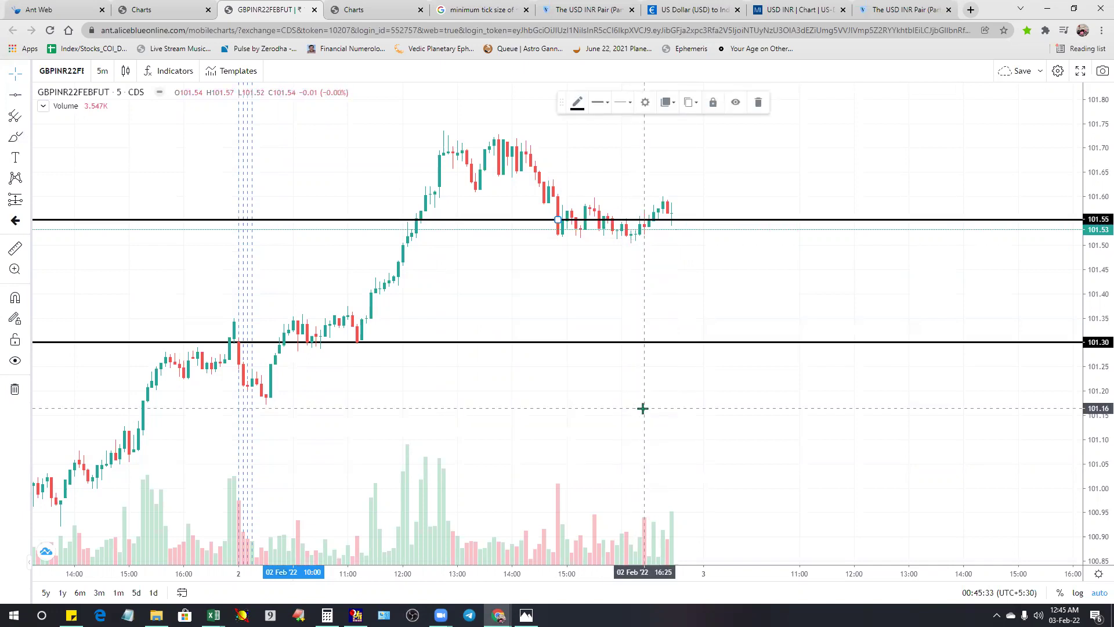
# - Colour the horizontal line at 101.55 bright green and deselect it
pyautogui.click(577, 103)
pyautogui.click(583, 123)
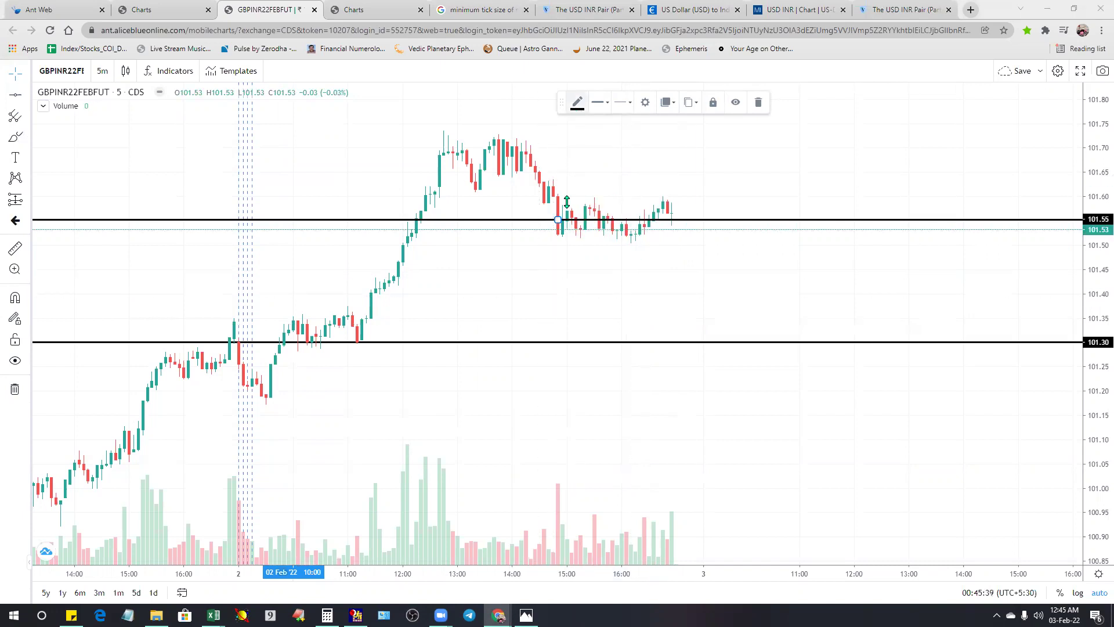
pyautogui.click(577, 103)
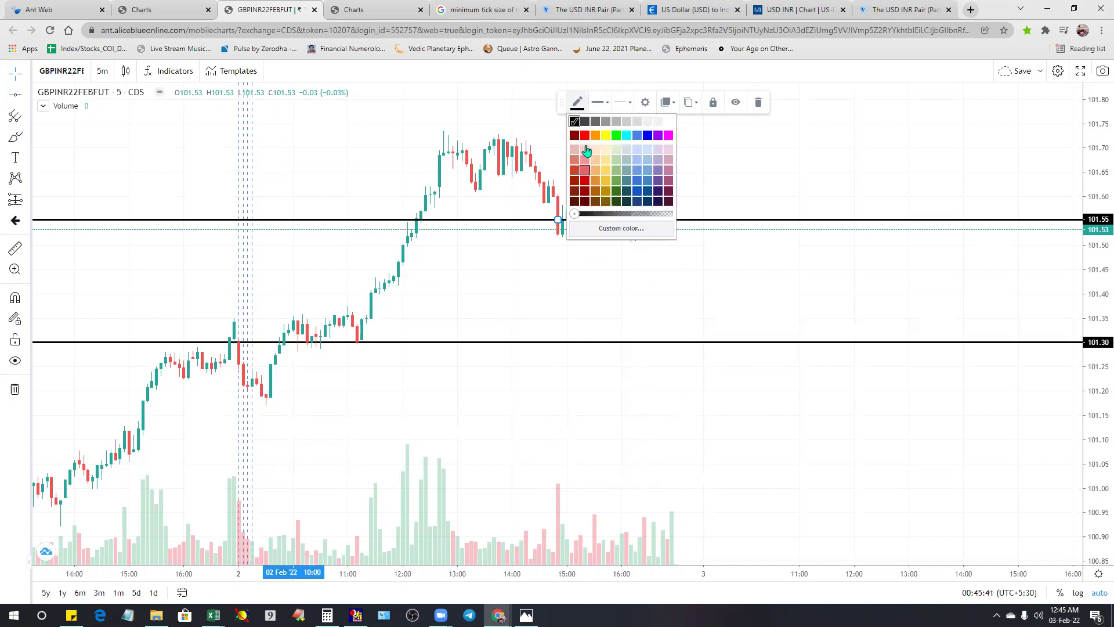
pyautogui.click(616, 135)
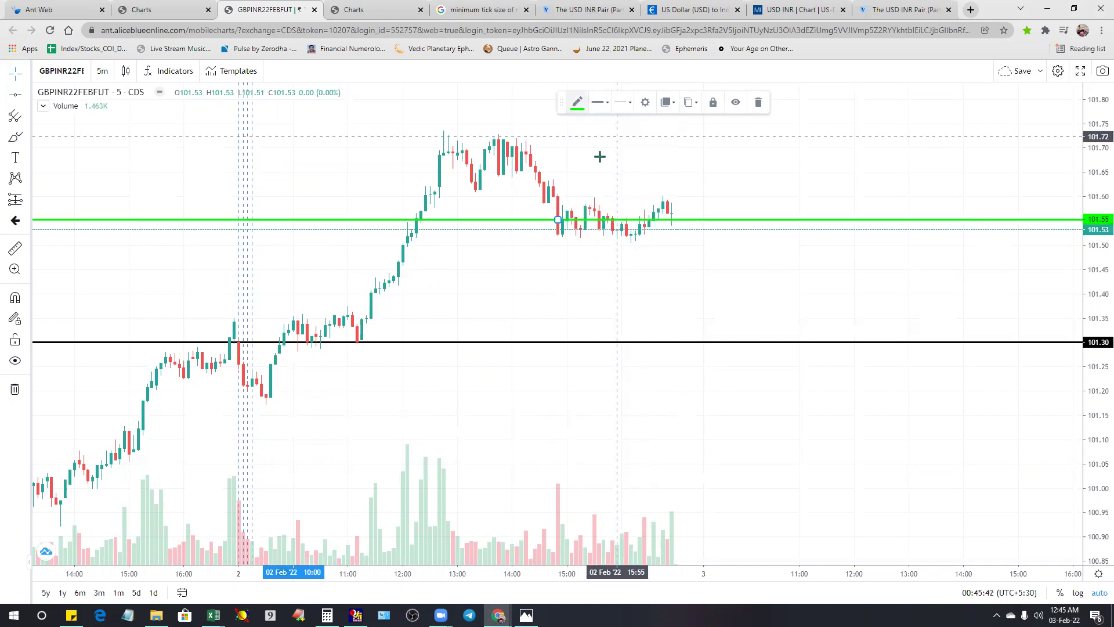
pyautogui.click(503, 273)
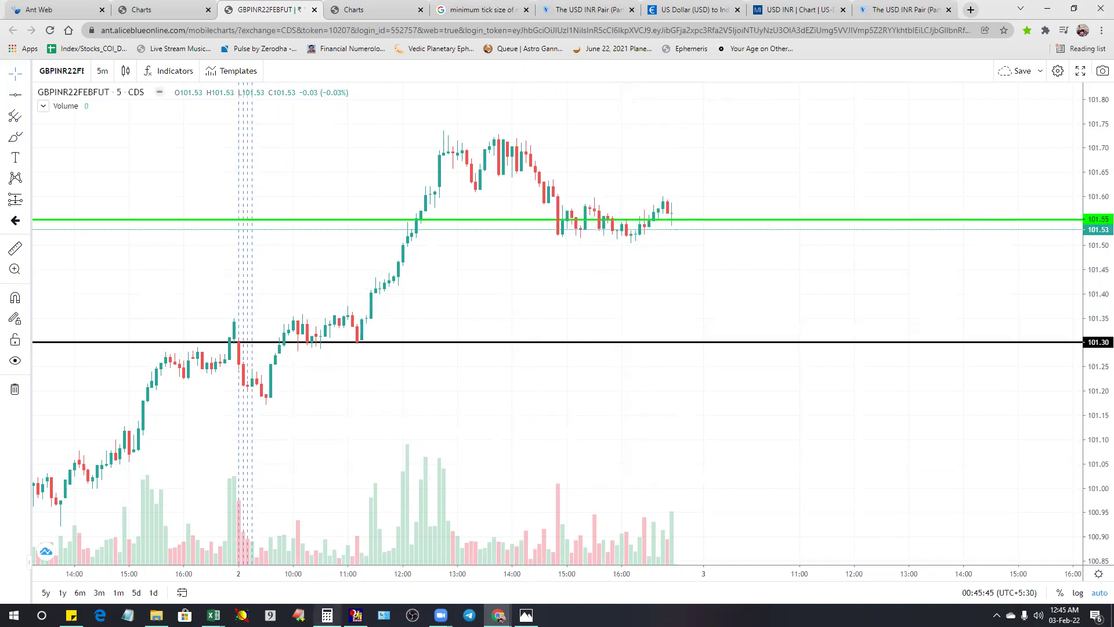
# - Switch back to the Gann workbook in Excel and copy the second upper level in J8
pyautogui.moveTo(213, 614)
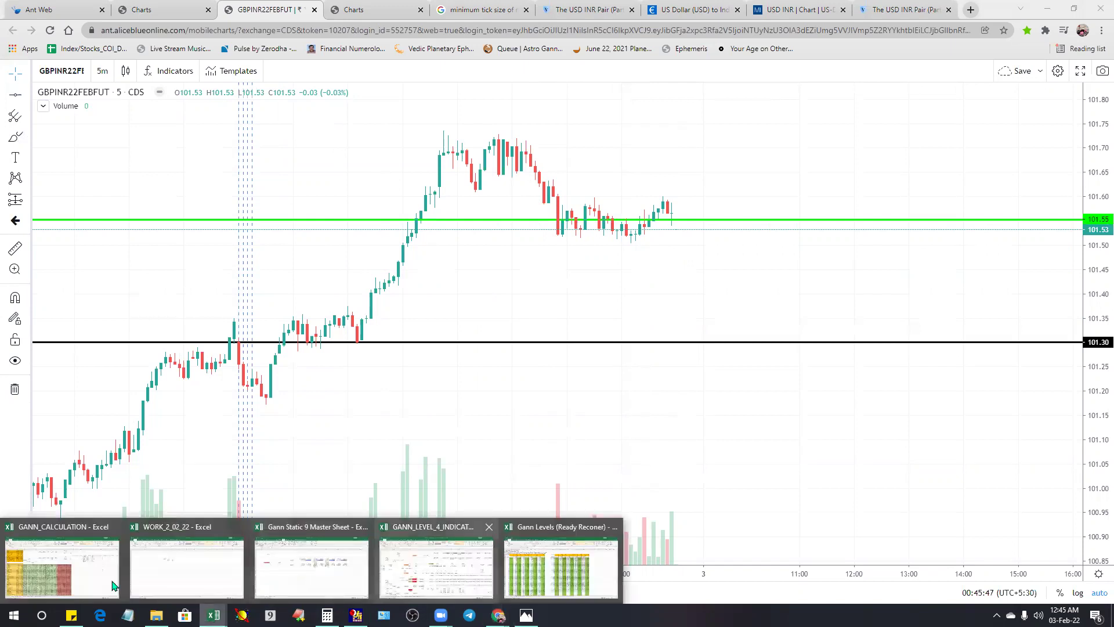
pyautogui.click(290, 569)
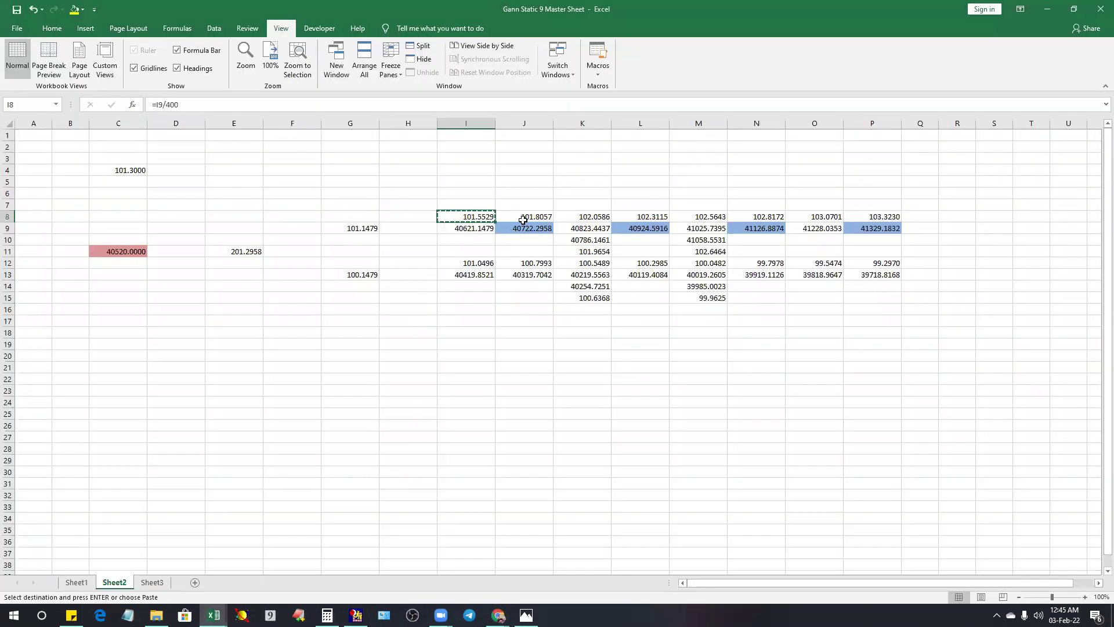
pyautogui.rightClick(525, 220)
pyautogui.click(548, 241)
# - Switch to the GBPINR22FEBFUT chart in Chrome and add a green horizontal line at the copied level of 101.8057
pyautogui.moveTo(498, 613)
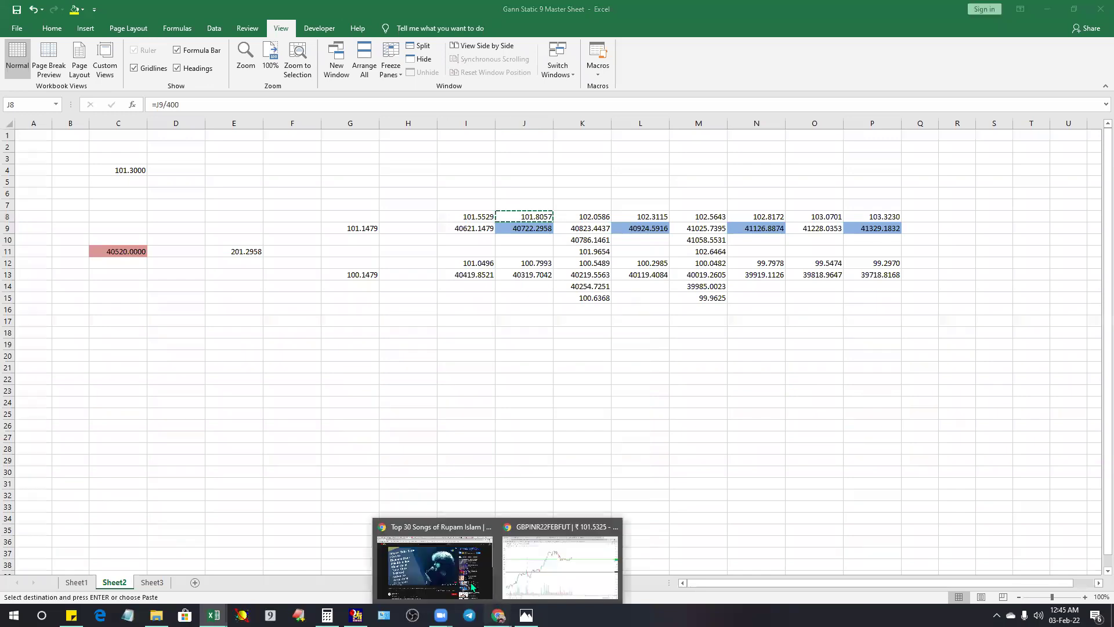
pyautogui.click(537, 549)
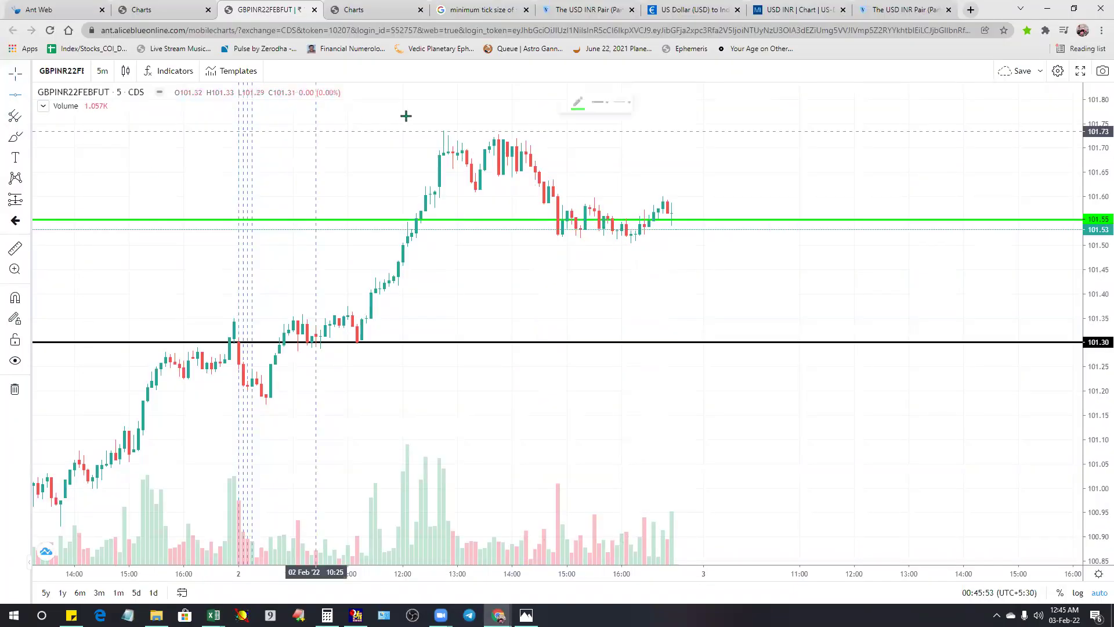
pyautogui.click(558, 136)
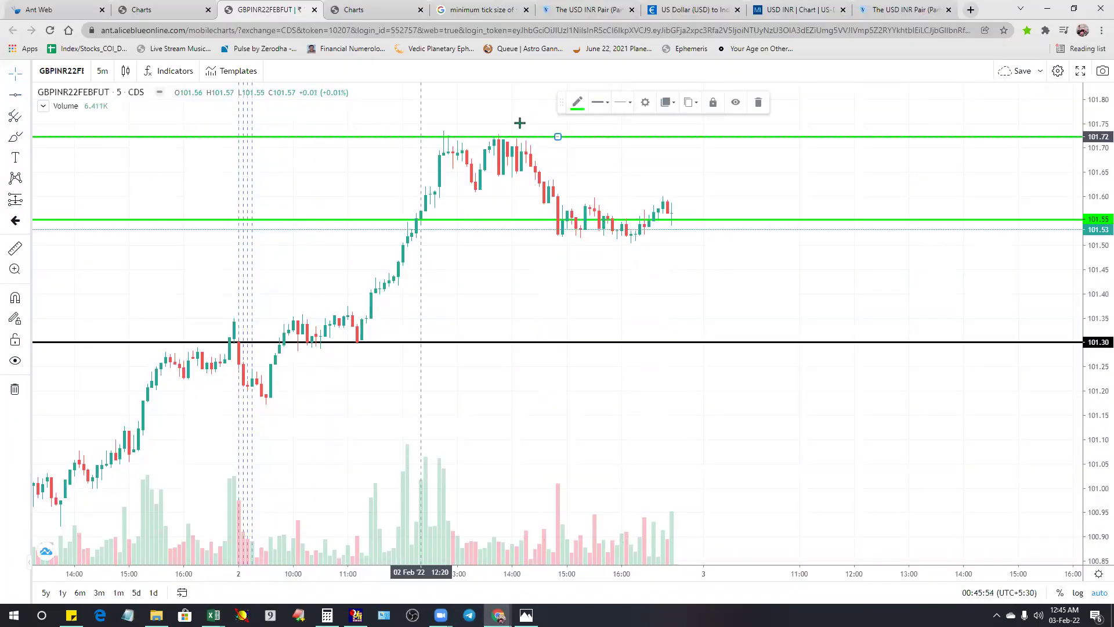
pyautogui.click(644, 102)
pyautogui.doubleClick(535, 321)
pyautogui.rightClick(531, 319)
pyautogui.click(560, 376)
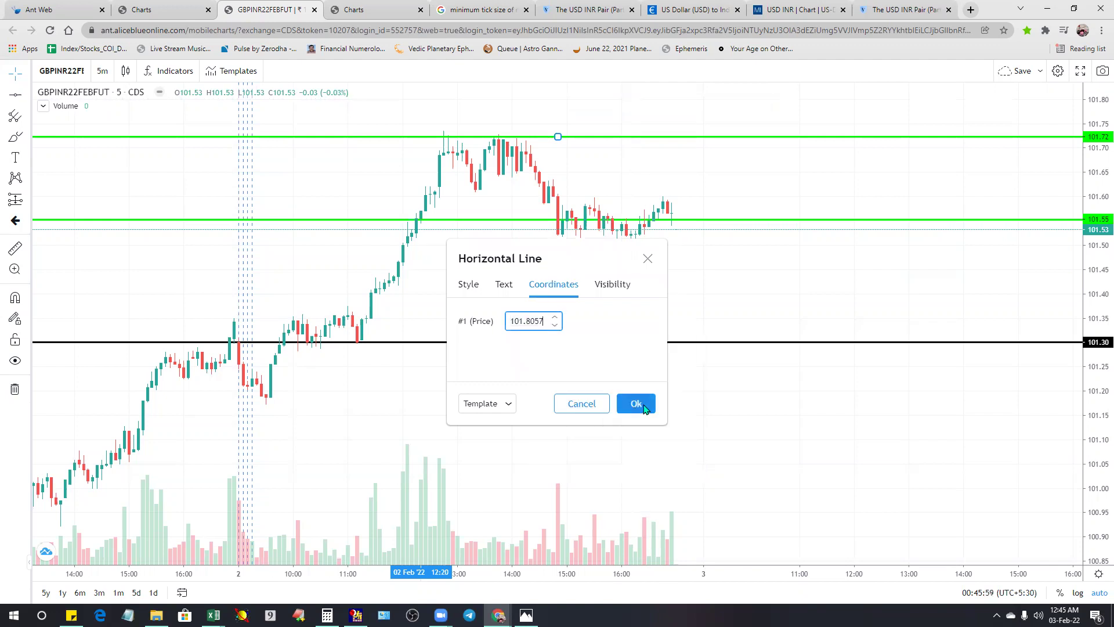
pyautogui.click(636, 403)
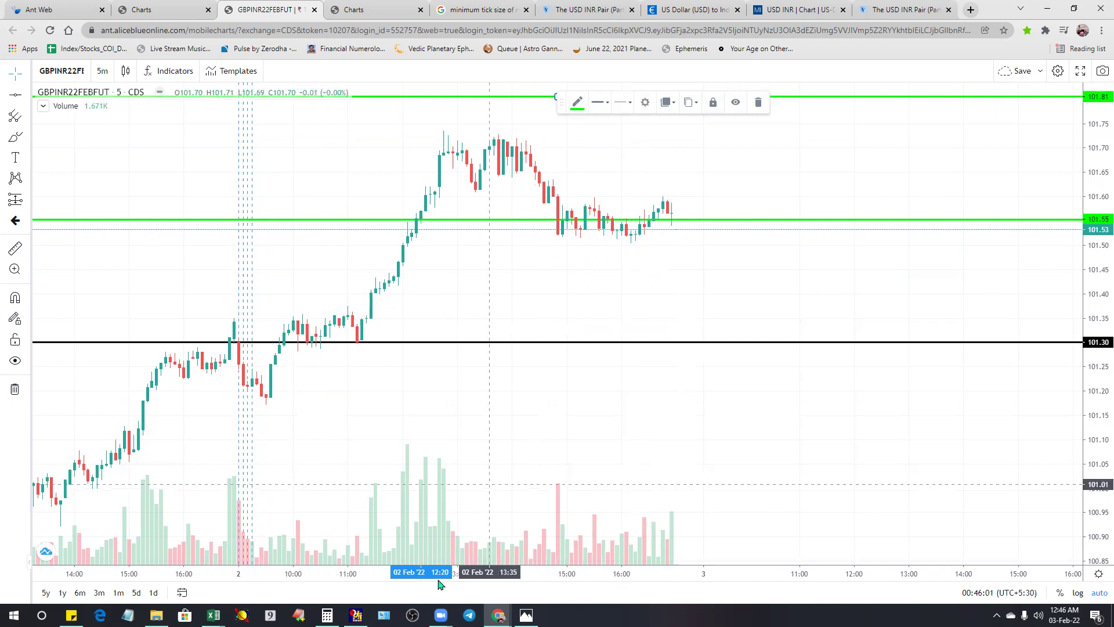
# - Switch back to the Gann workbook in Excel and check the upper-level formulas in K10 and I9
pyautogui.moveTo(213, 615)
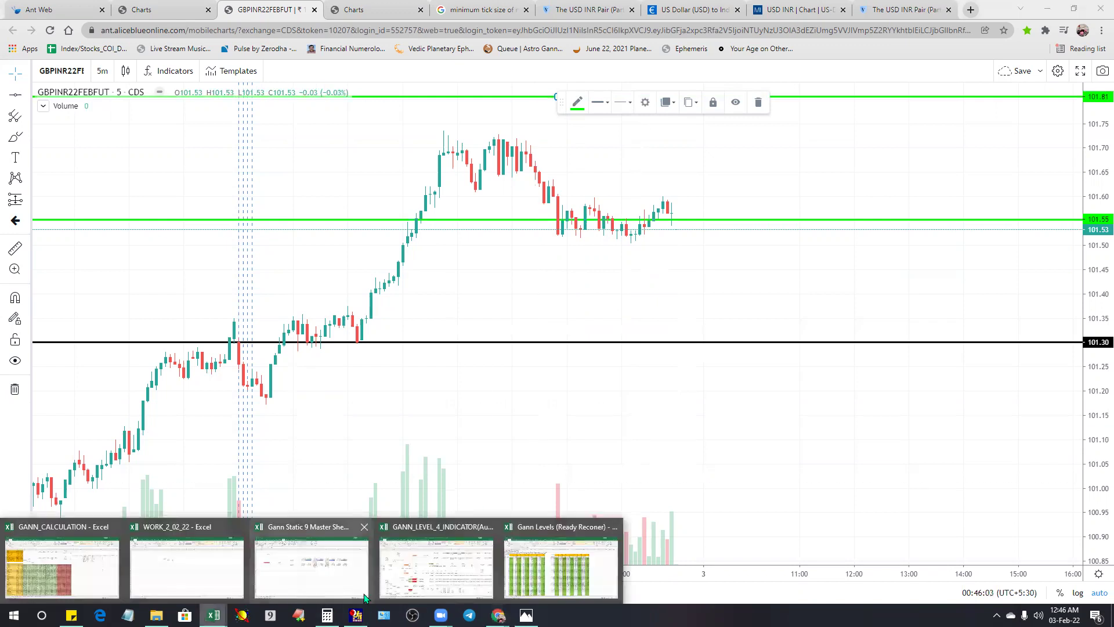
pyautogui.click(314, 571)
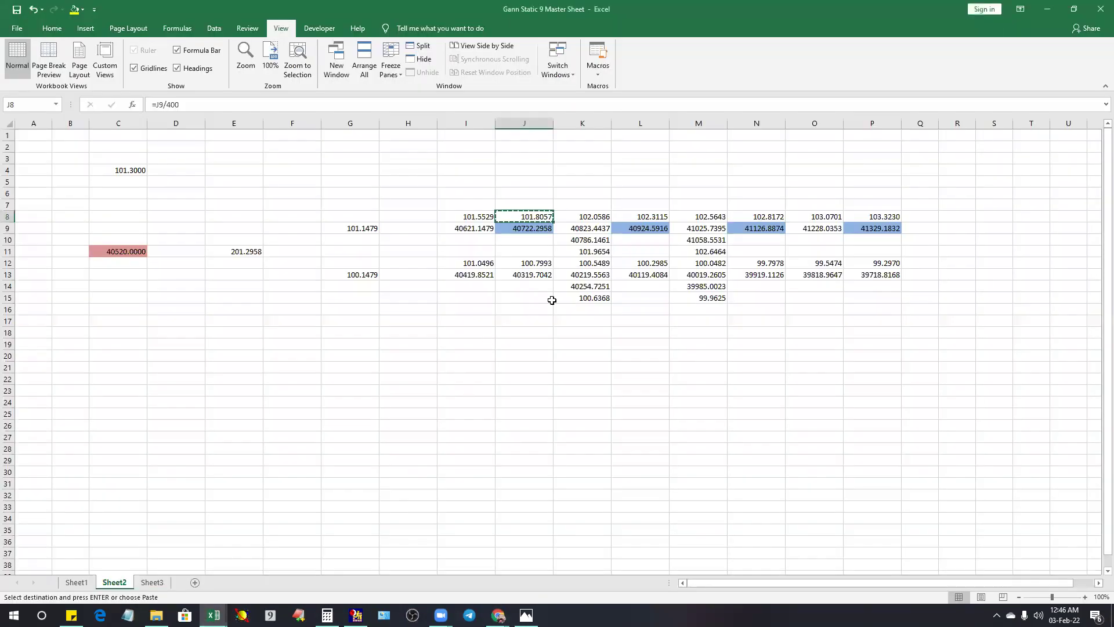
pyautogui.click(592, 242)
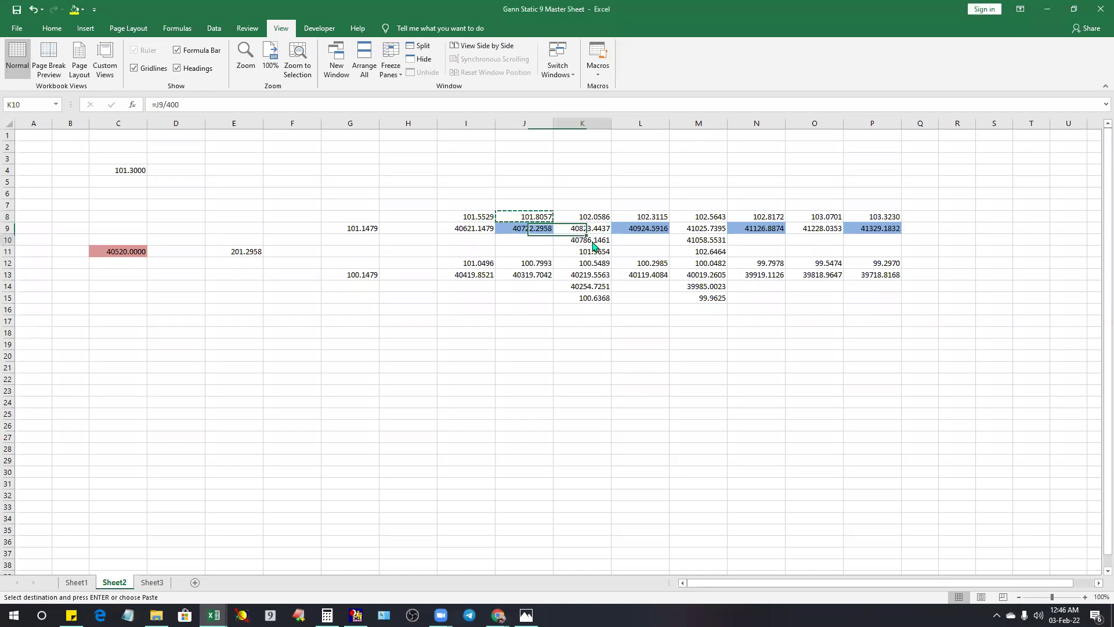
pyautogui.rightClick(592, 242)
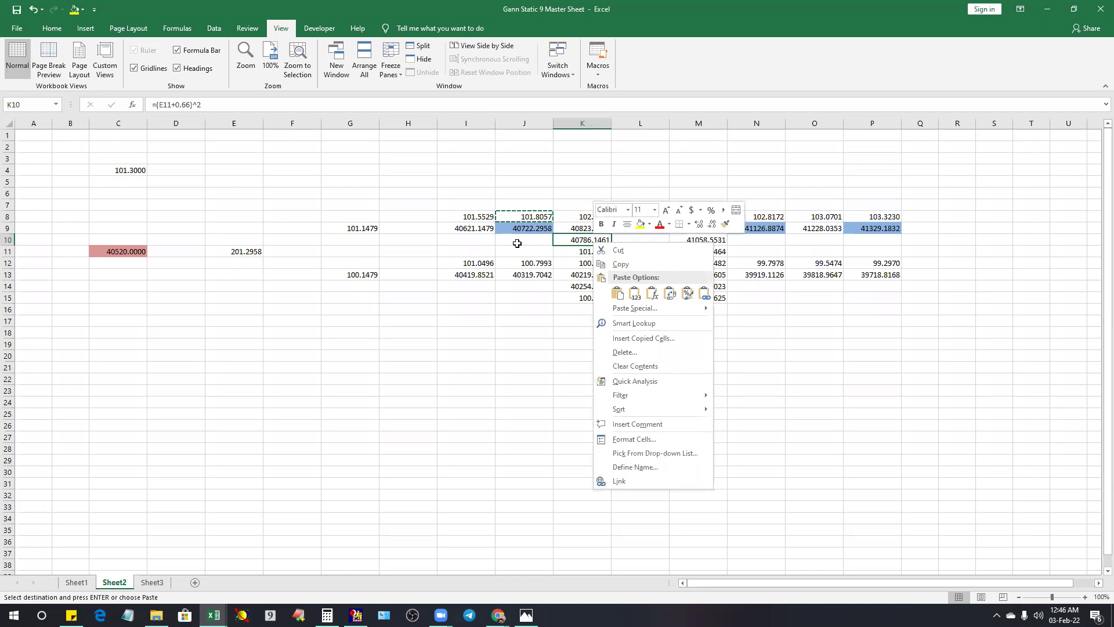
pyautogui.click(478, 230)
pyautogui.click(478, 231)
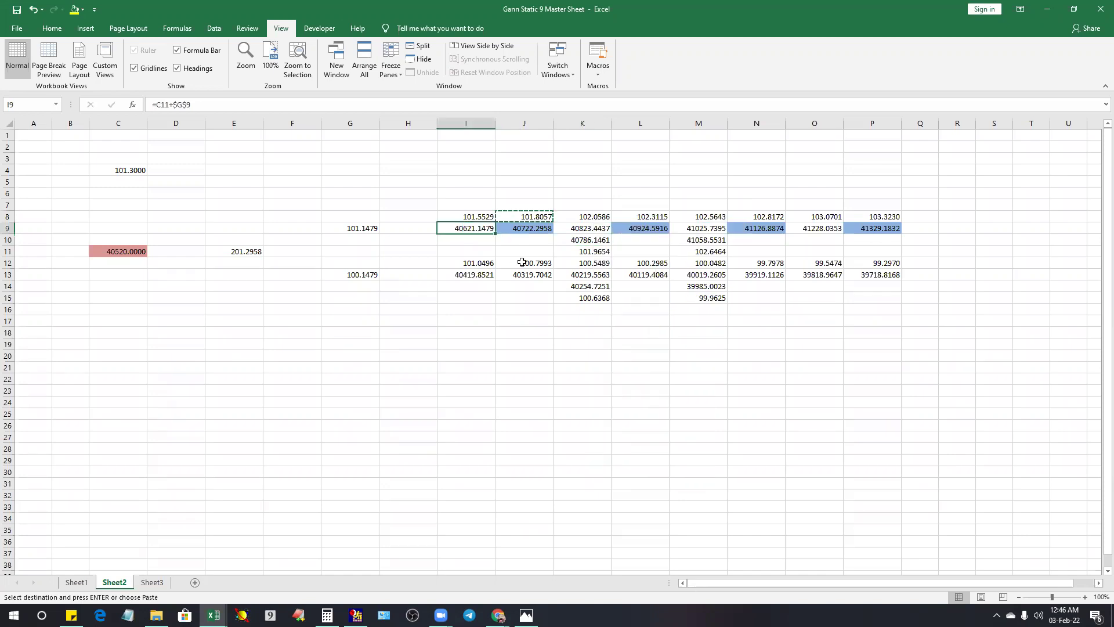
pyautogui.click(577, 242)
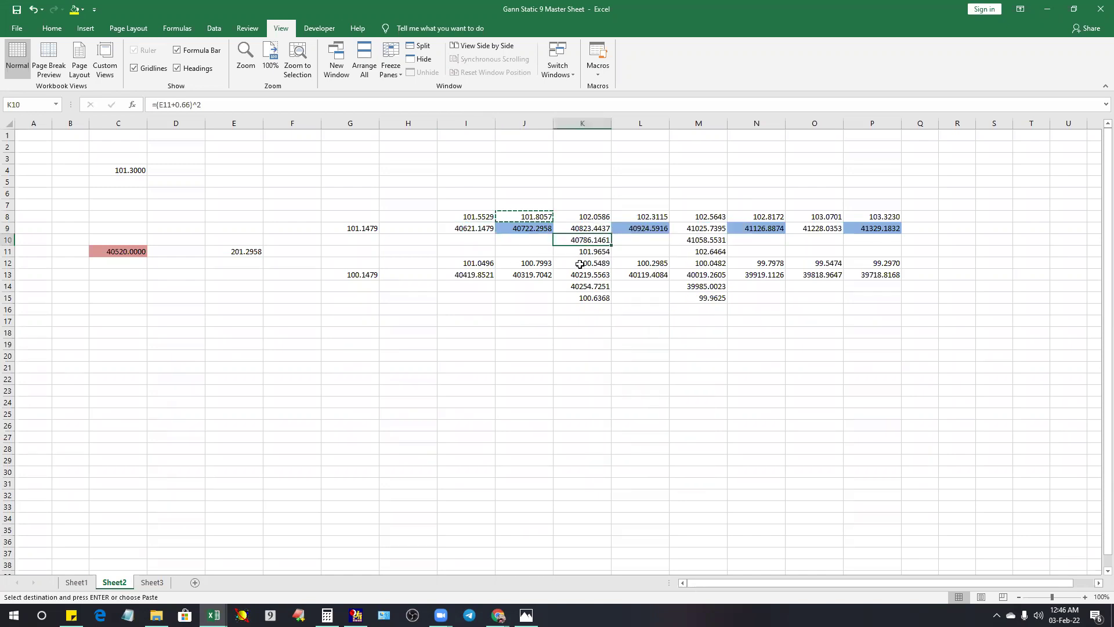
pyautogui.click(531, 244)
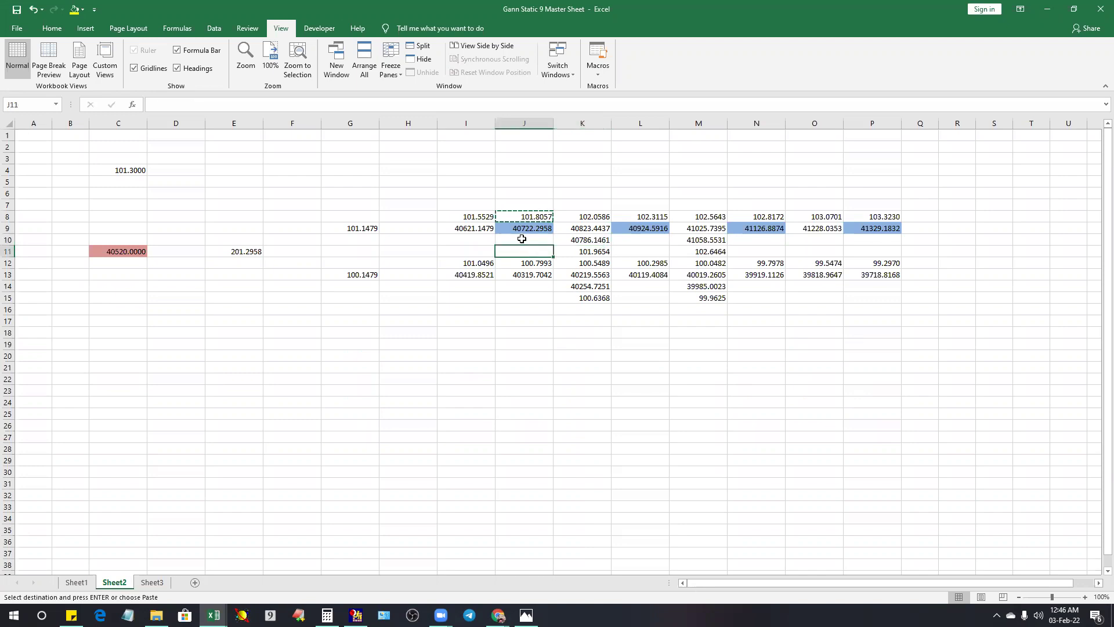
# - Check the formulas in K10, K9 and M10, and enter the formula =(SQRT(C11)+.333)^2 in J10
pyautogui.click(600, 239)
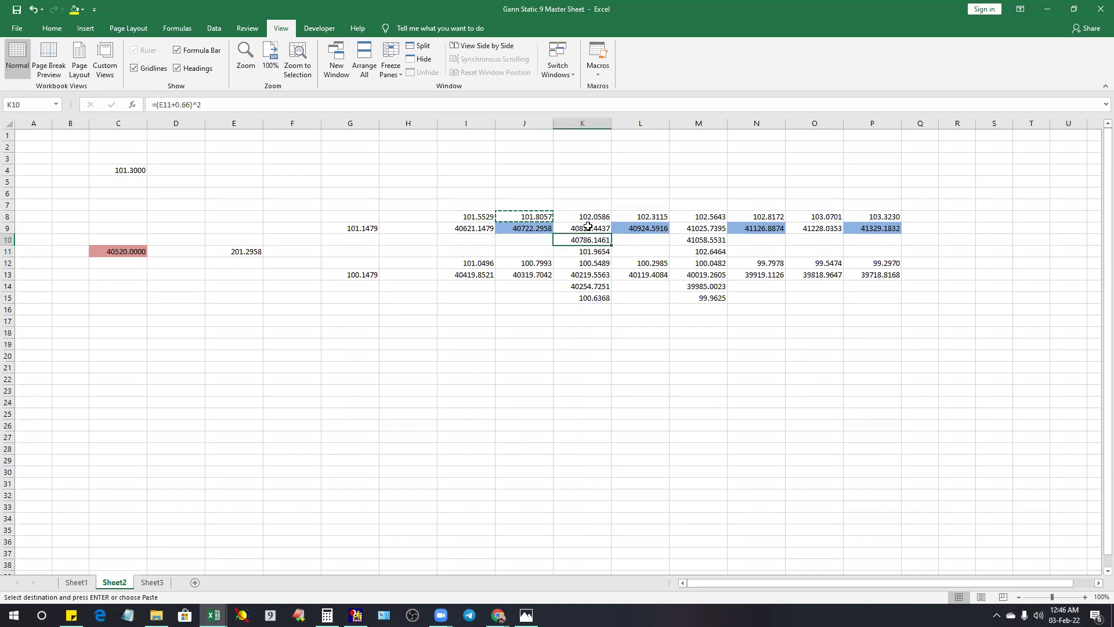
pyautogui.click(587, 226)
pyautogui.click(585, 240)
pyautogui.click(714, 241)
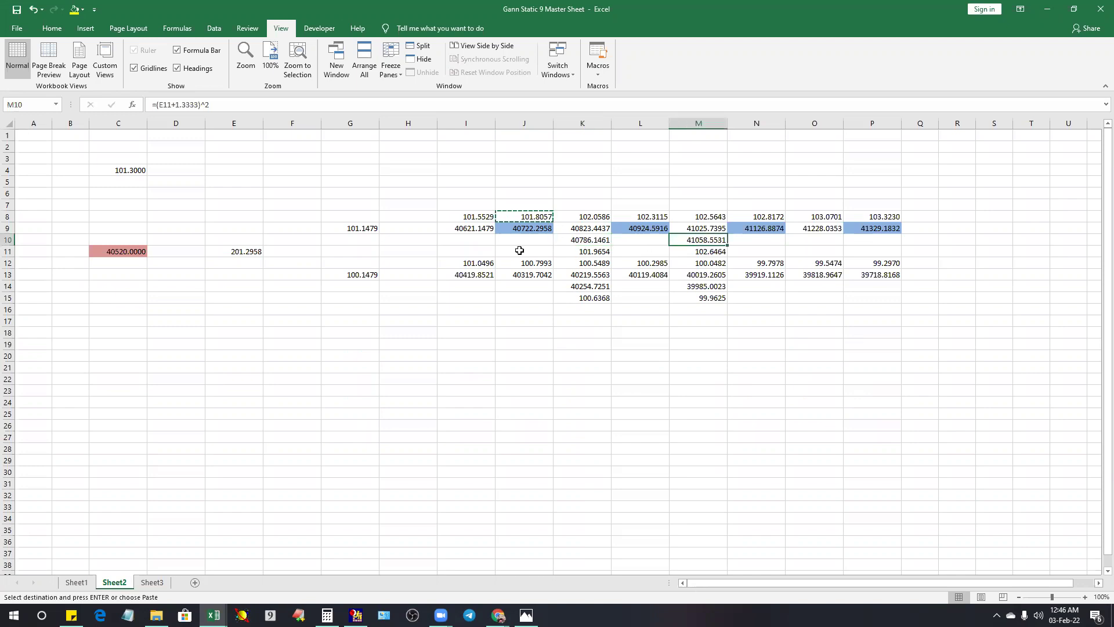
pyautogui.click(518, 243)
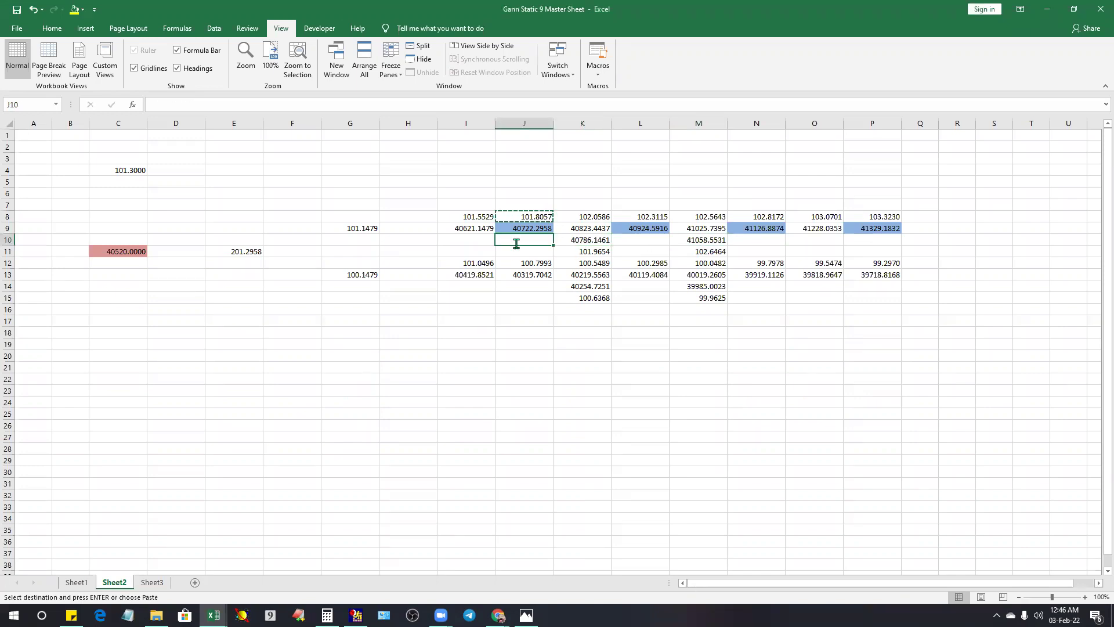
pyautogui.write('=')
pyautogui.press('BackSpace')
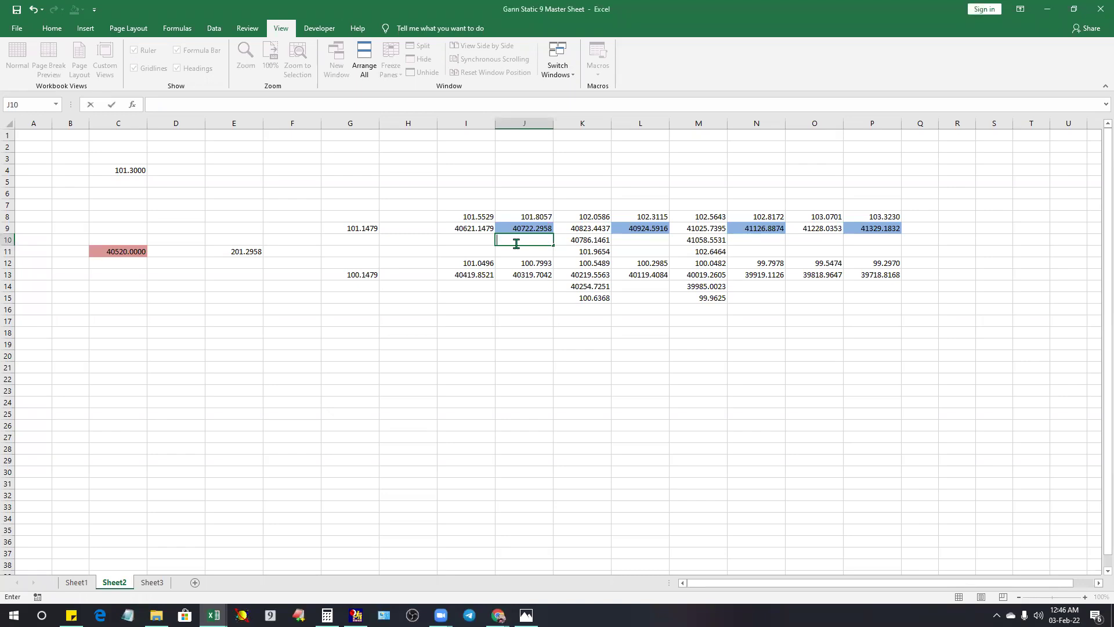
pyautogui.write('=')
pyautogui.write('sqrt')
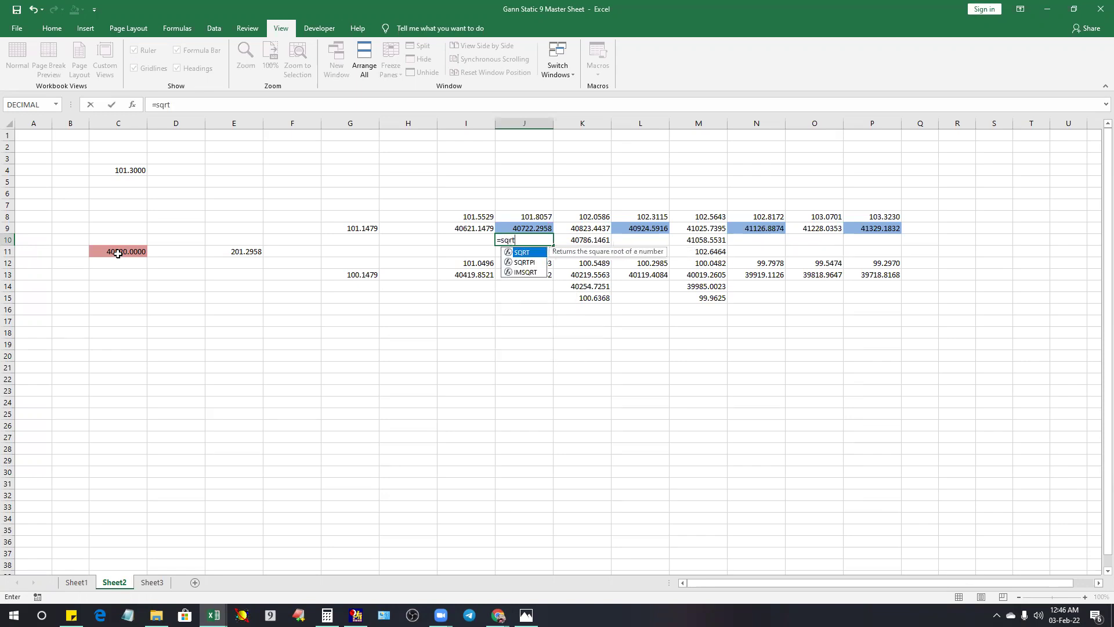
pyautogui.doubleClick(531, 254)
pyautogui.click(117, 251)
pyautogui.write(')')
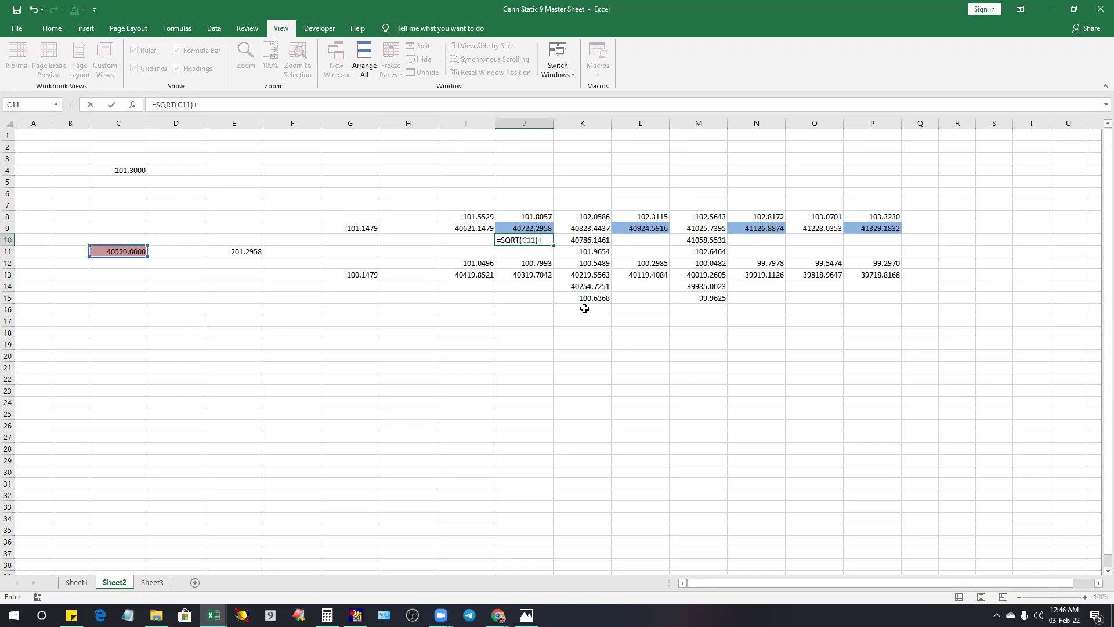
pyautogui.write('+.333')
pyautogui.click(501, 241)
pyautogui.write('(')
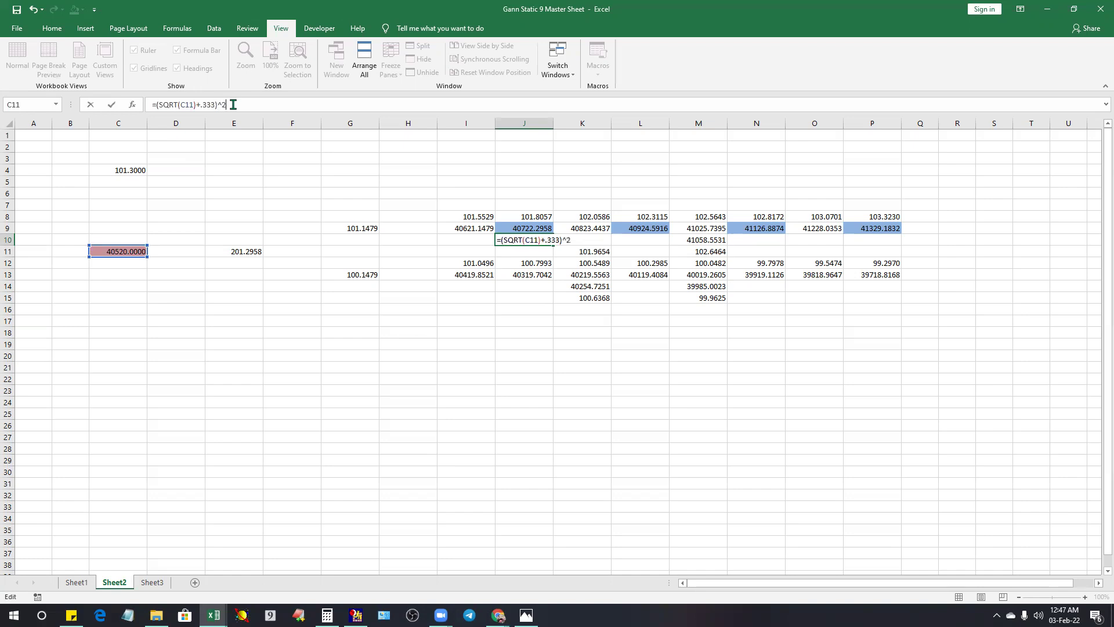
pyautogui.write('^2')
pyautogui.press('Return')
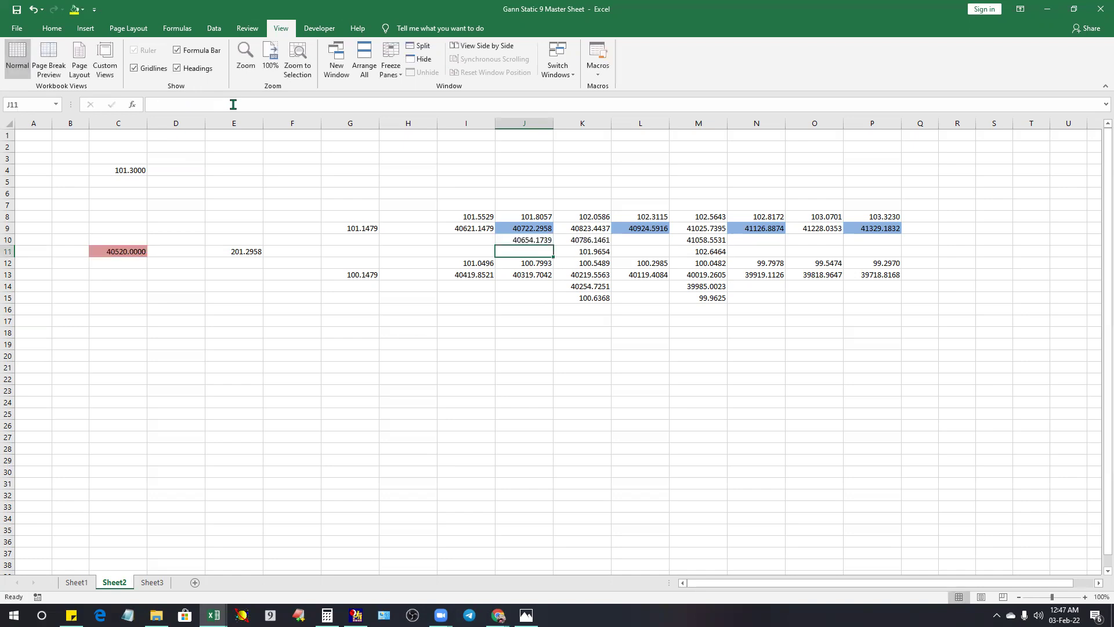
# - Divide J10 by 400 in J11 and copy the resulting price level
pyautogui.write('=')
pyautogui.click(527, 238)
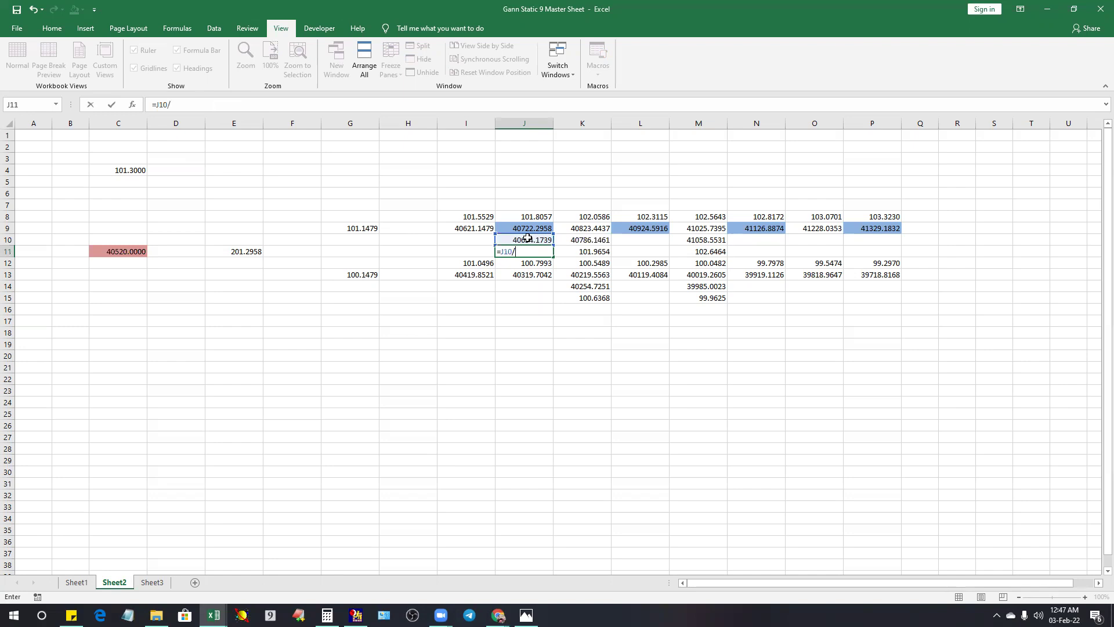
pyautogui.press('Return')
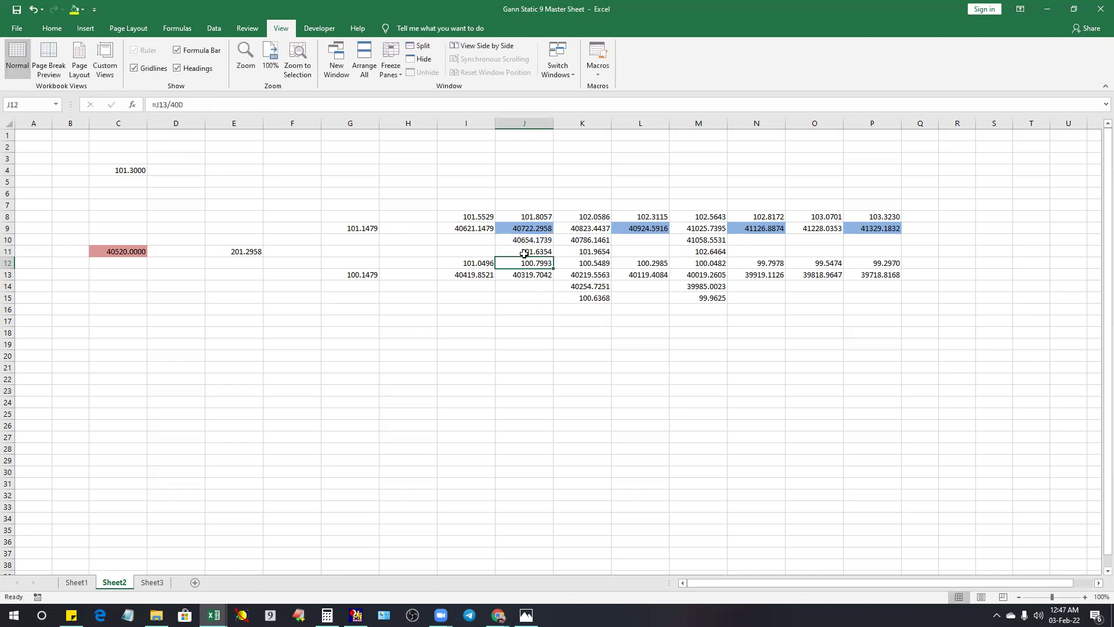
pyautogui.rightClick(524, 253)
pyautogui.click(551, 279)
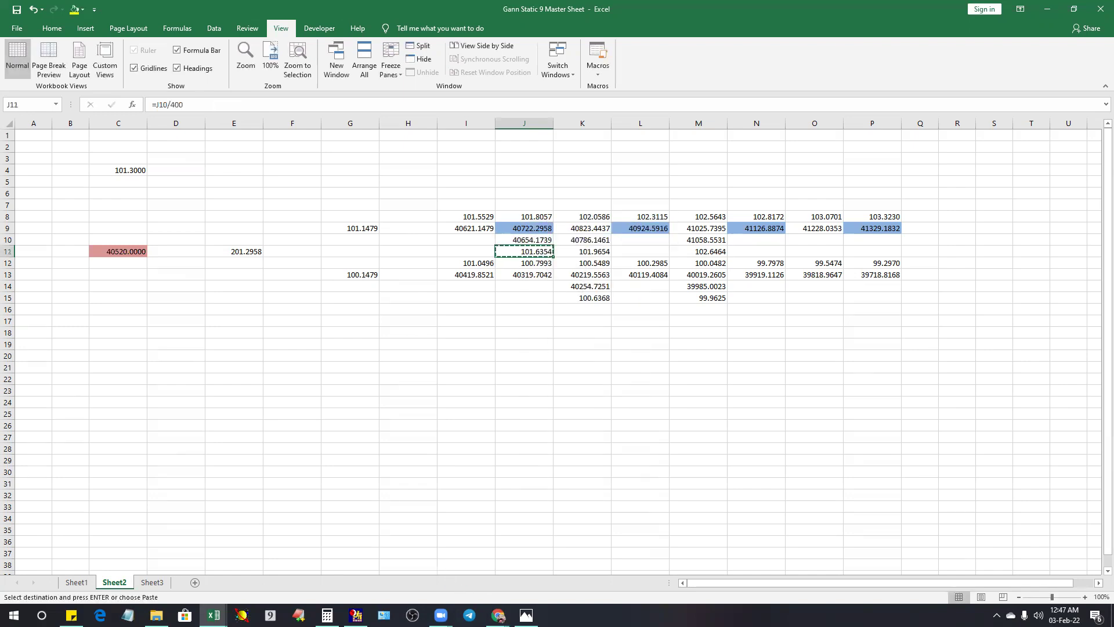
# - Switch to the GBPINR22FEBFUT chart in Chrome and move the green horizontal line at 101.81 to the copied level of 101.6354
pyautogui.moveTo(498, 614)
pyautogui.click(508, 586)
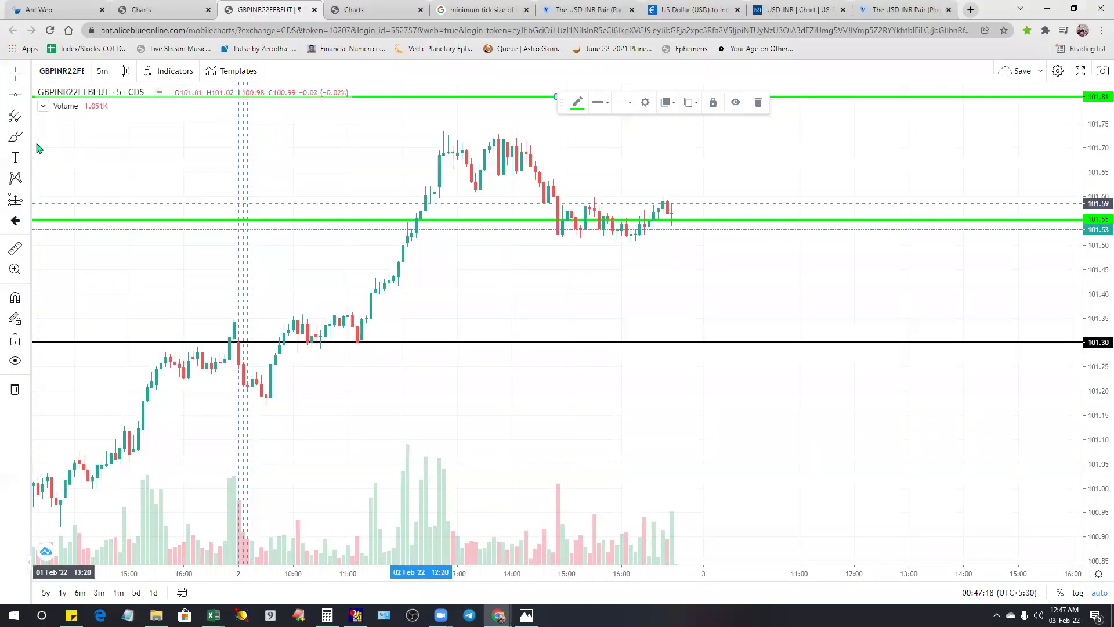
pyautogui.doubleClick(408, 98)
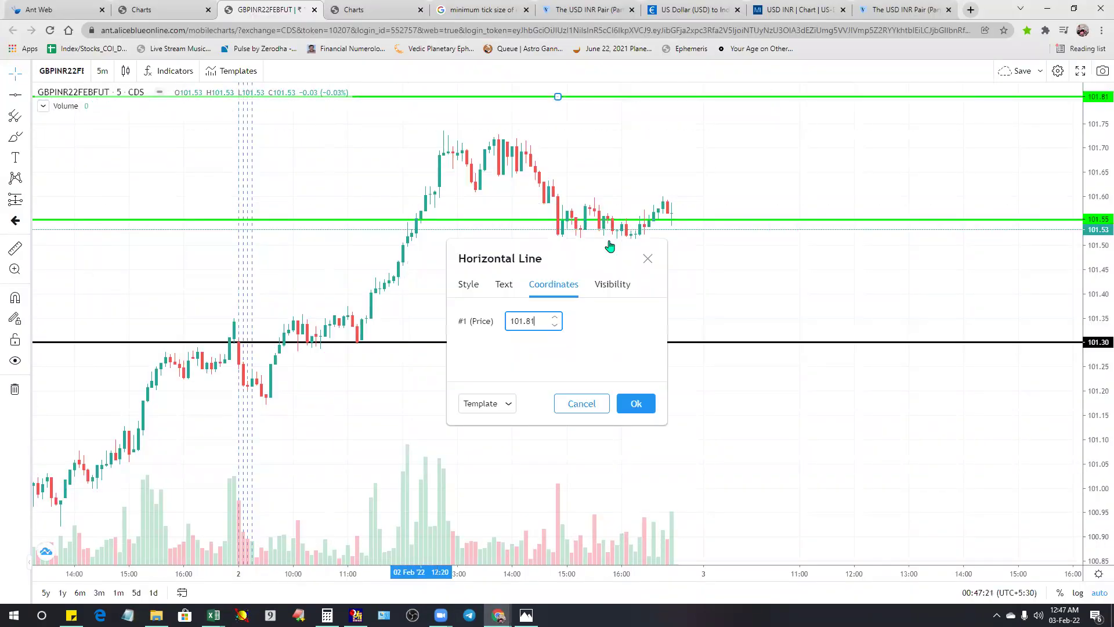
pyautogui.doubleClick(543, 321)
pyautogui.rightClick(543, 321)
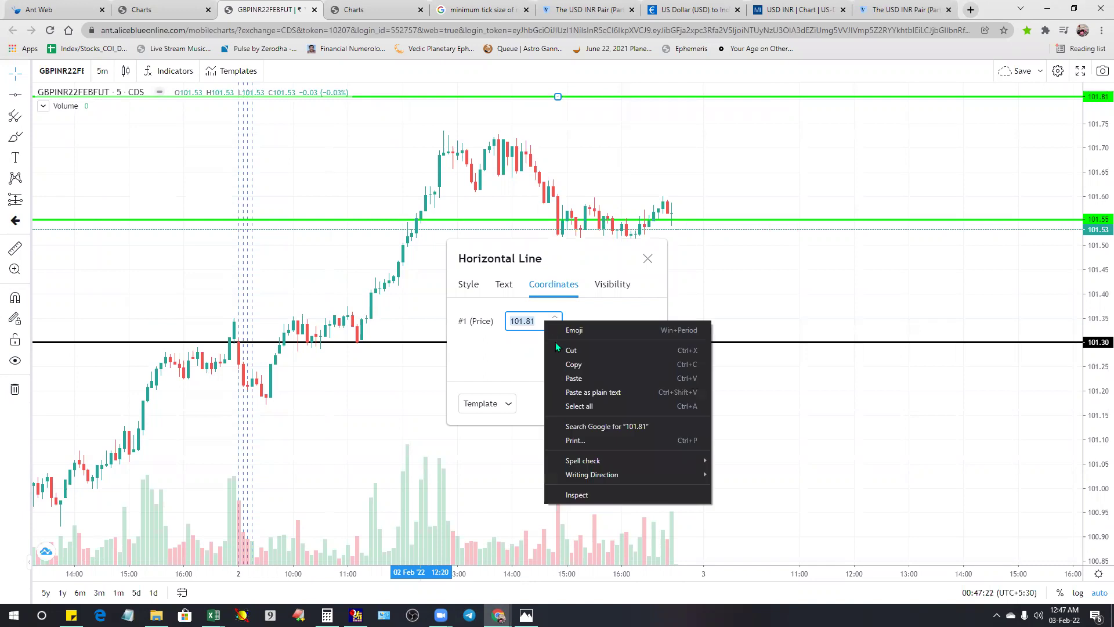
pyautogui.click(575, 378)
pyautogui.click(635, 408)
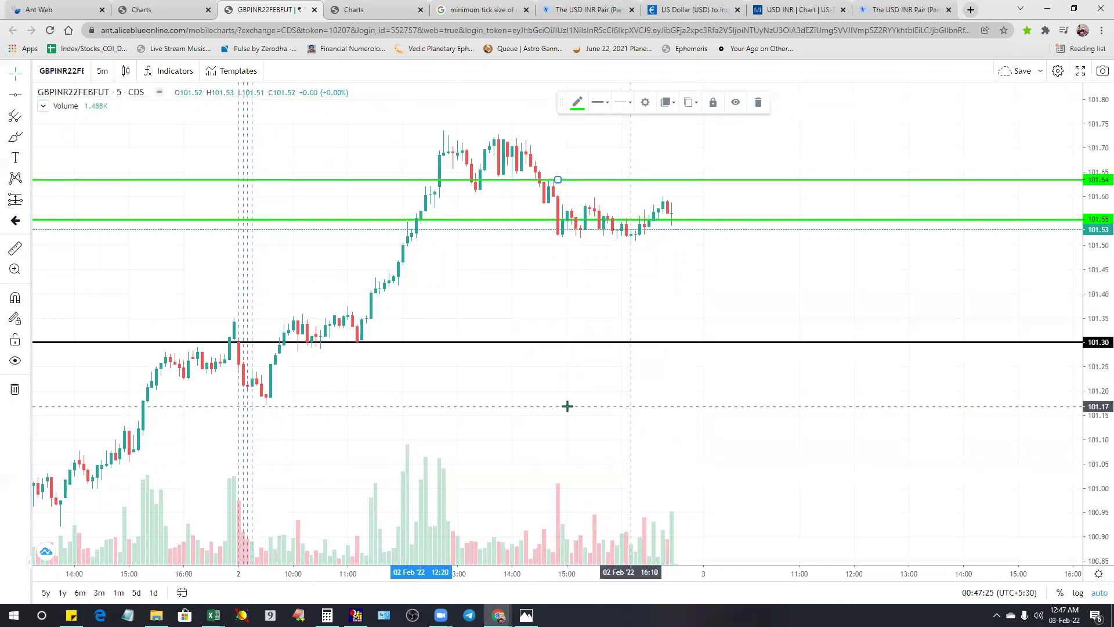
pyautogui.moveTo(523, 290); pyautogui.dragTo(421, 197)
pyautogui.scroll(-2, 403, 330)
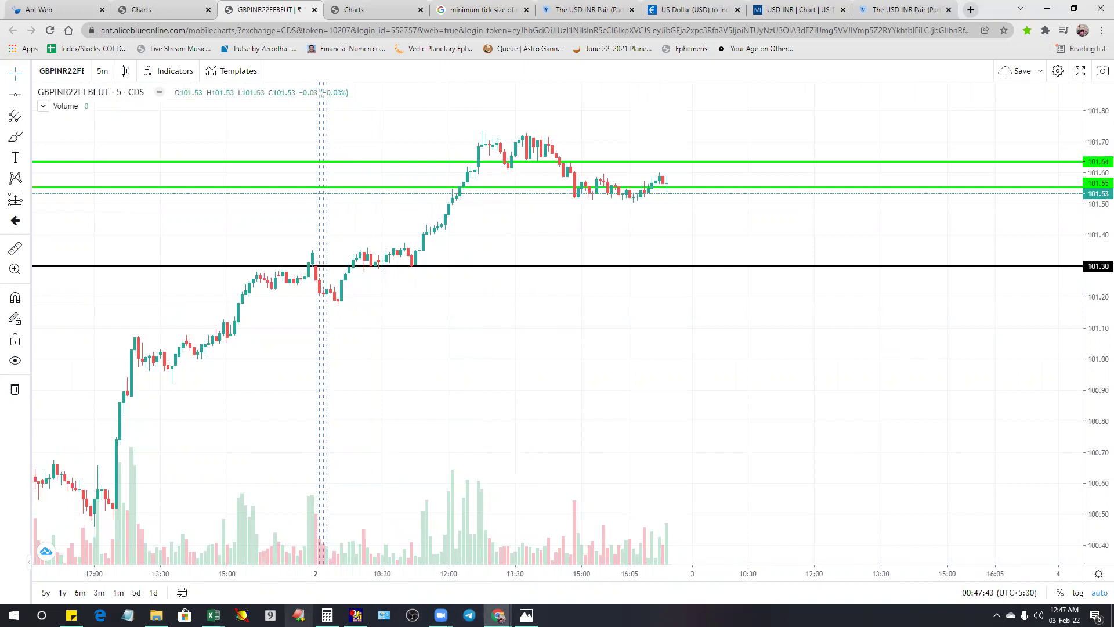
# - Switch back to the Gann workbook in Excel and examine the Gann Square of 9 table and its scaled price values on Sheet1
pyautogui.moveTo(213, 615)
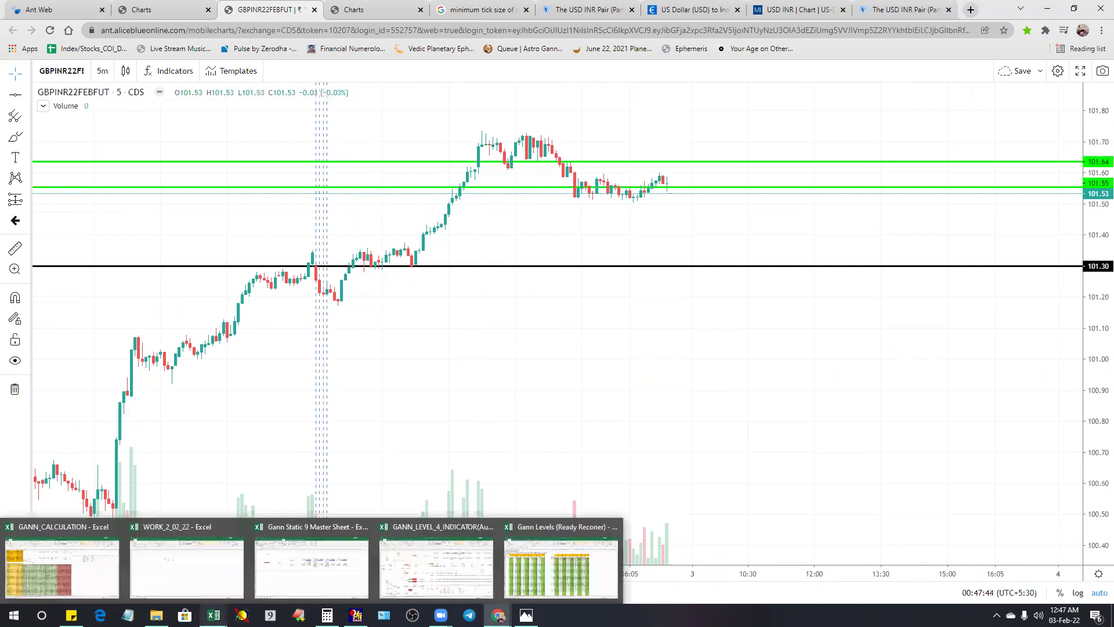
pyautogui.click(286, 567)
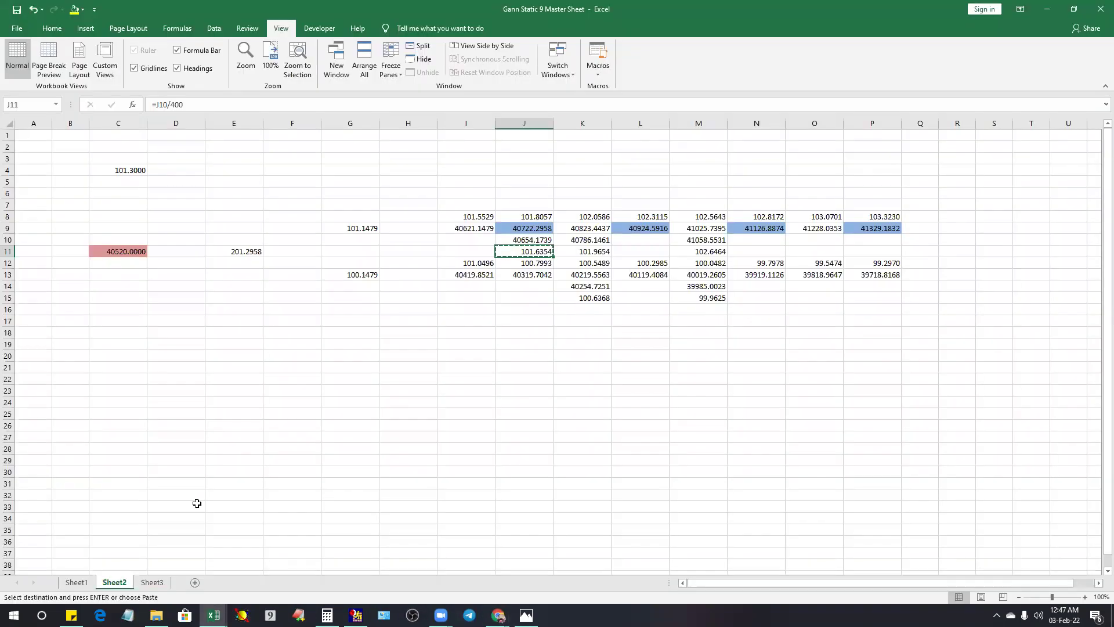
pyautogui.click(76, 582)
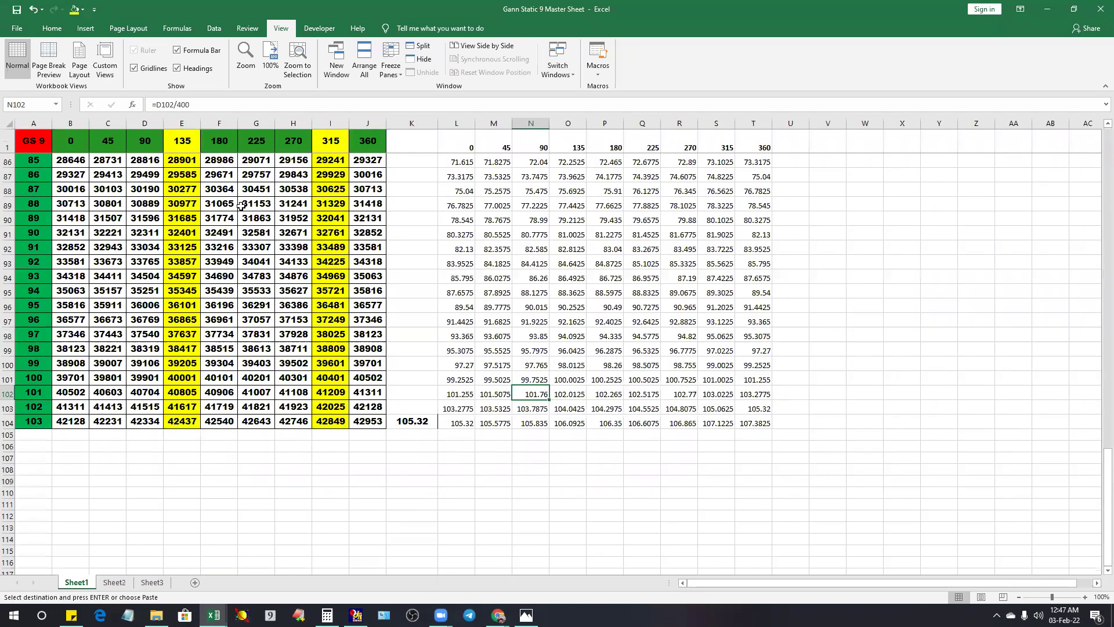
pyautogui.scroll(20, 240, 206)
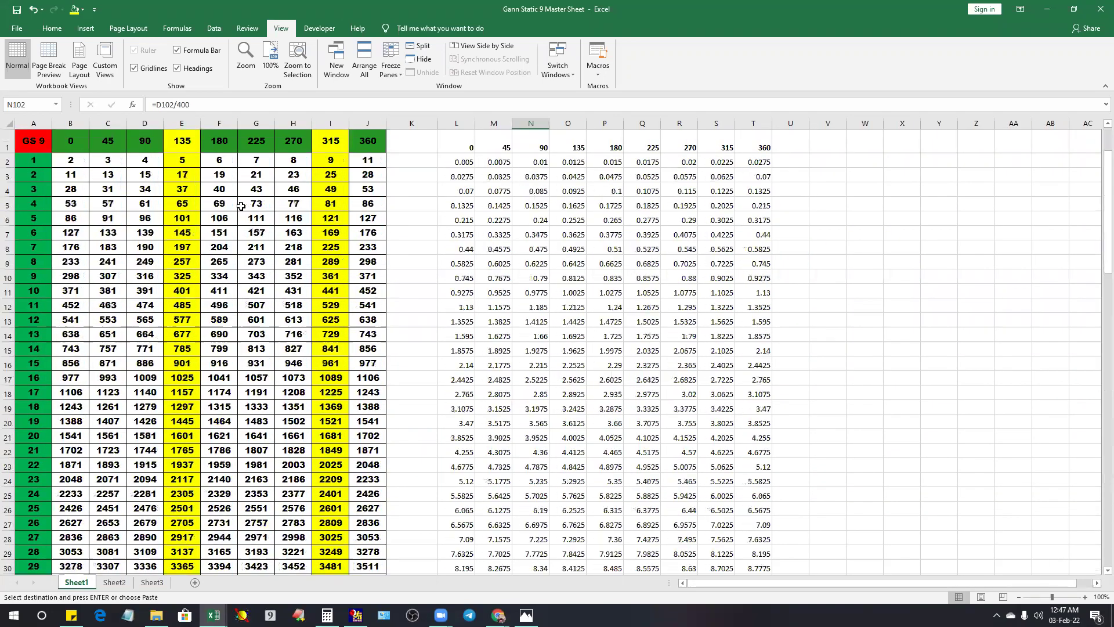
pyautogui.scroll(-20, 240, 205)
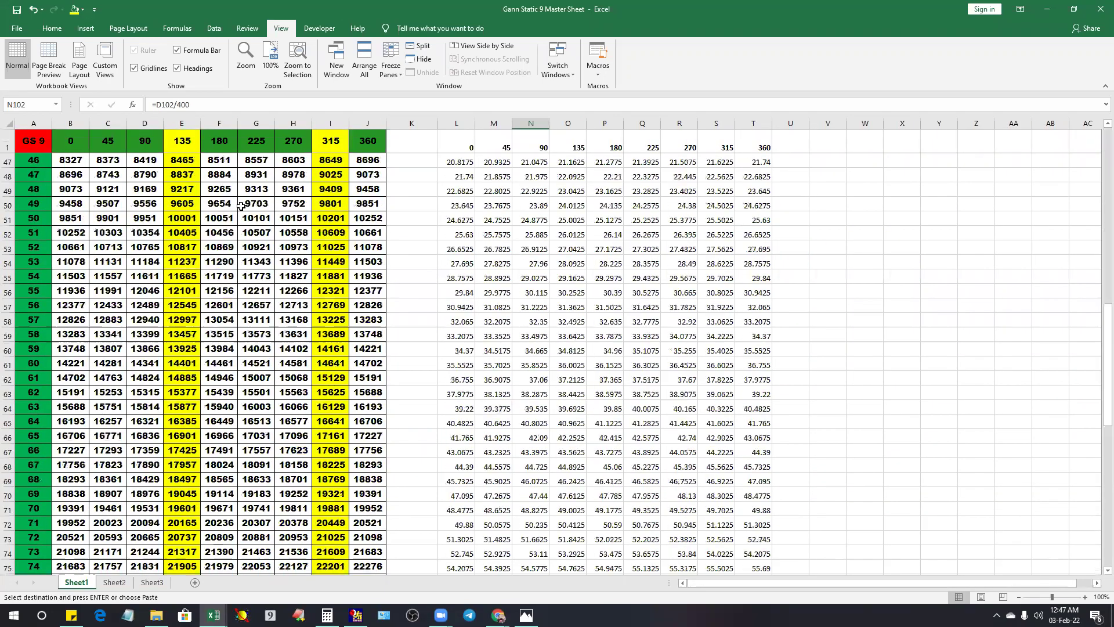
pyautogui.scroll(20, 241, 215)
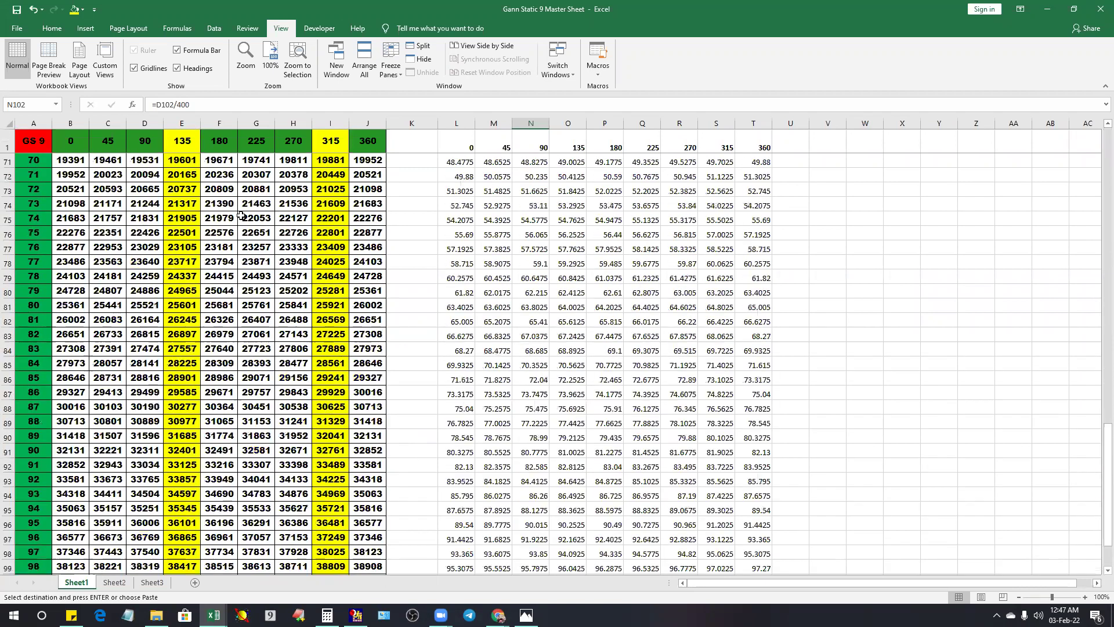
pyautogui.scroll(3, 241, 216)
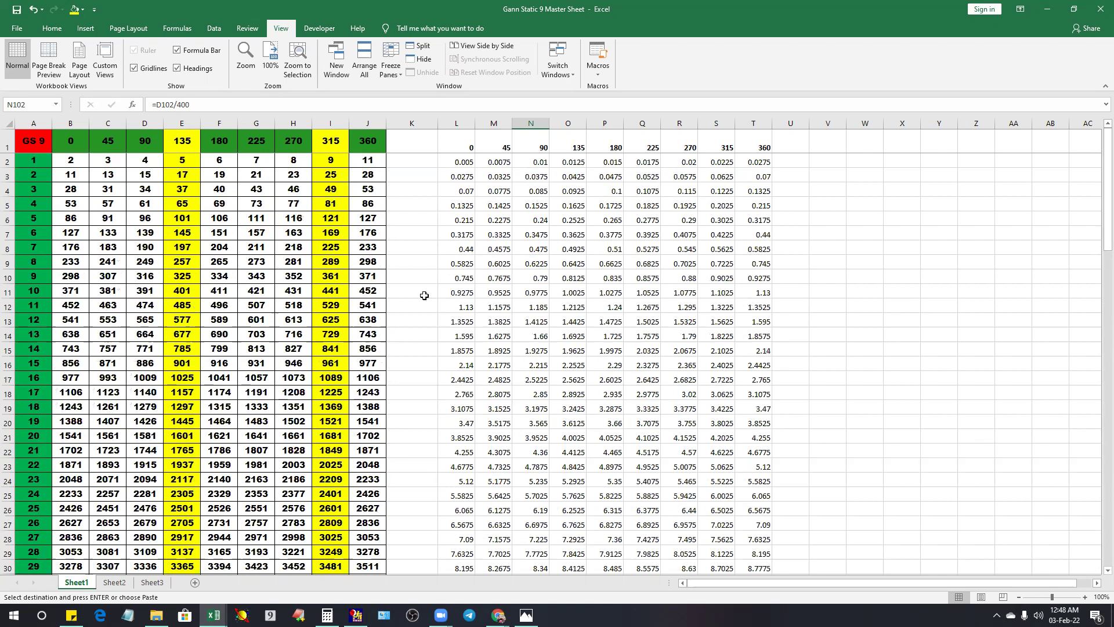
pyautogui.scroll(-7, 423, 306)
pyautogui.scroll(-20, 423, 306)
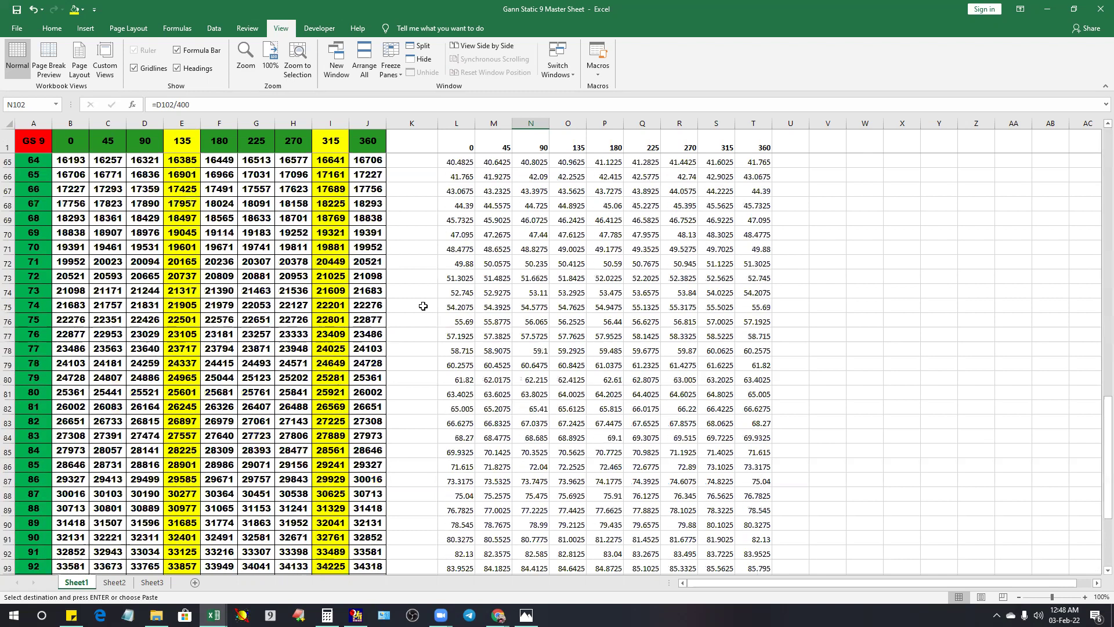
pyautogui.scroll(7, 412, 316)
# - Switch to Photos to view the course outline image GANN ASTRO Course.jpg
pyautogui.moveTo(526, 615)
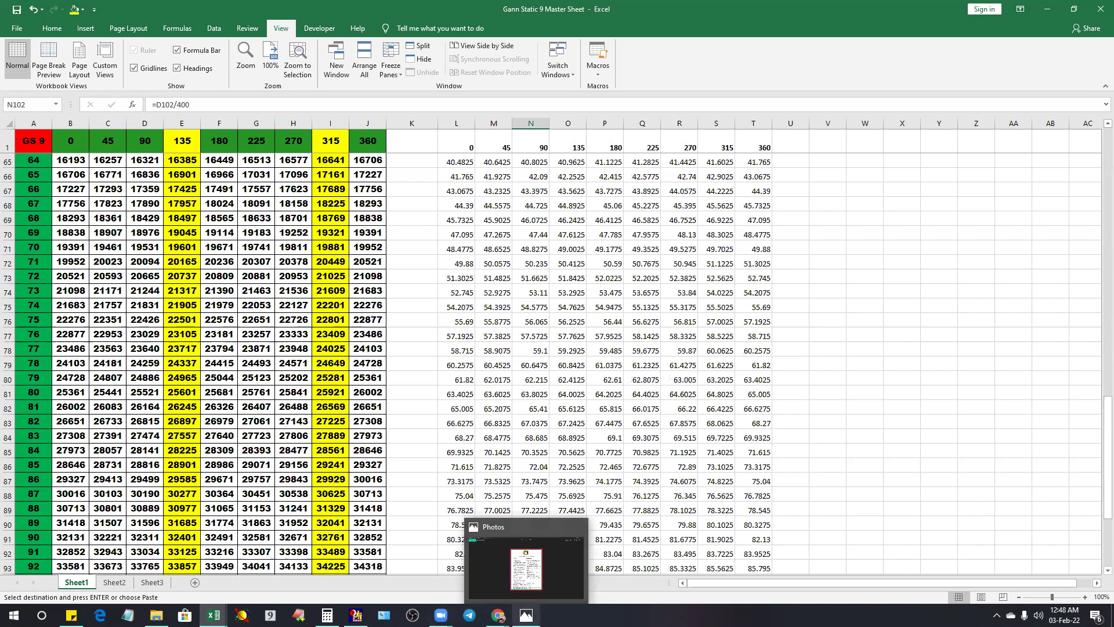
pyautogui.click(526, 568)
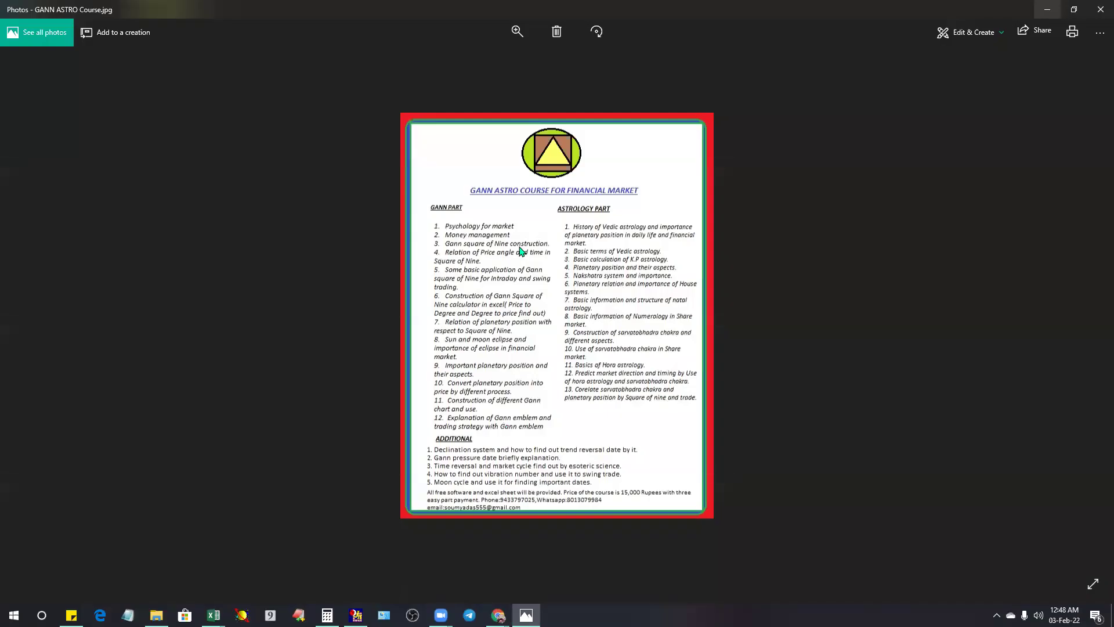